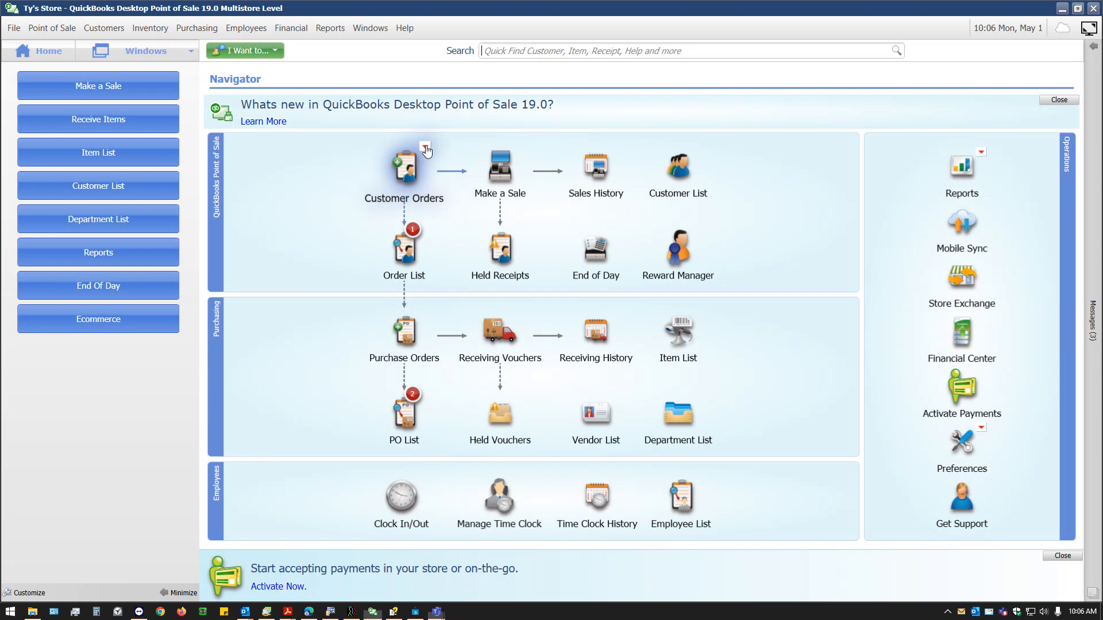
Start a new sales order and assign it to the first of the two listed customers who share a surname.
click(425, 149)
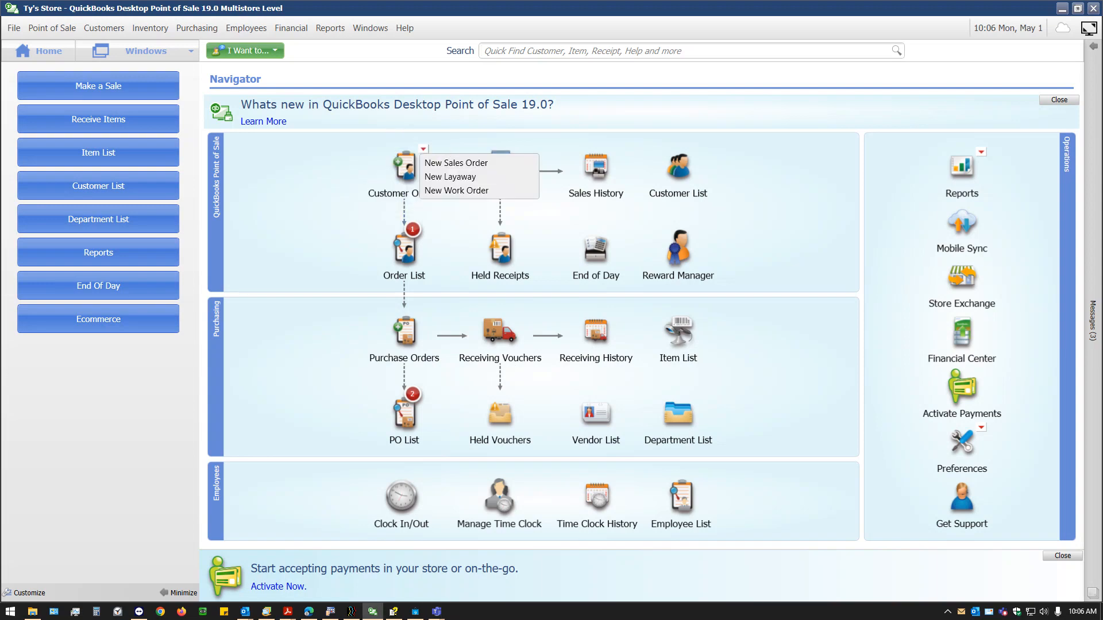
key(alt+Tab)
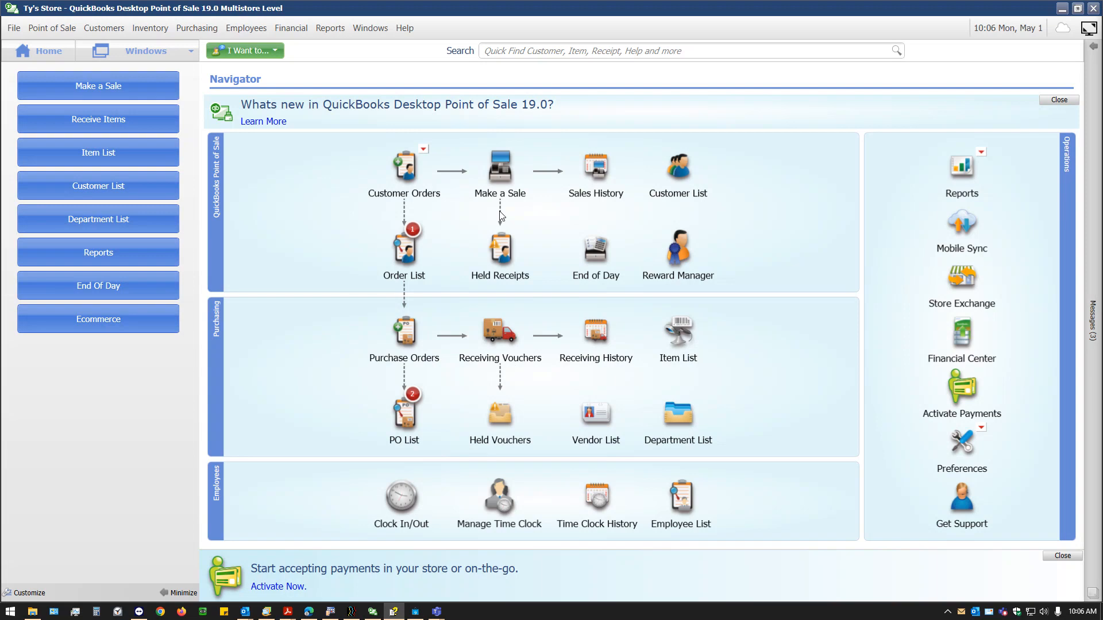
click(425, 150)
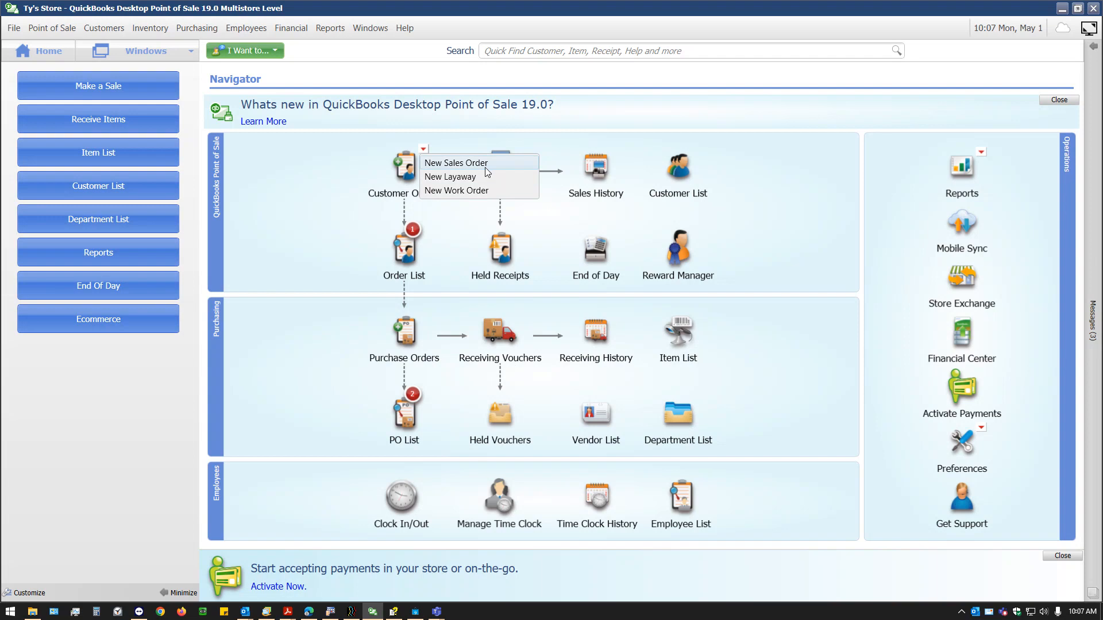
click(485, 164)
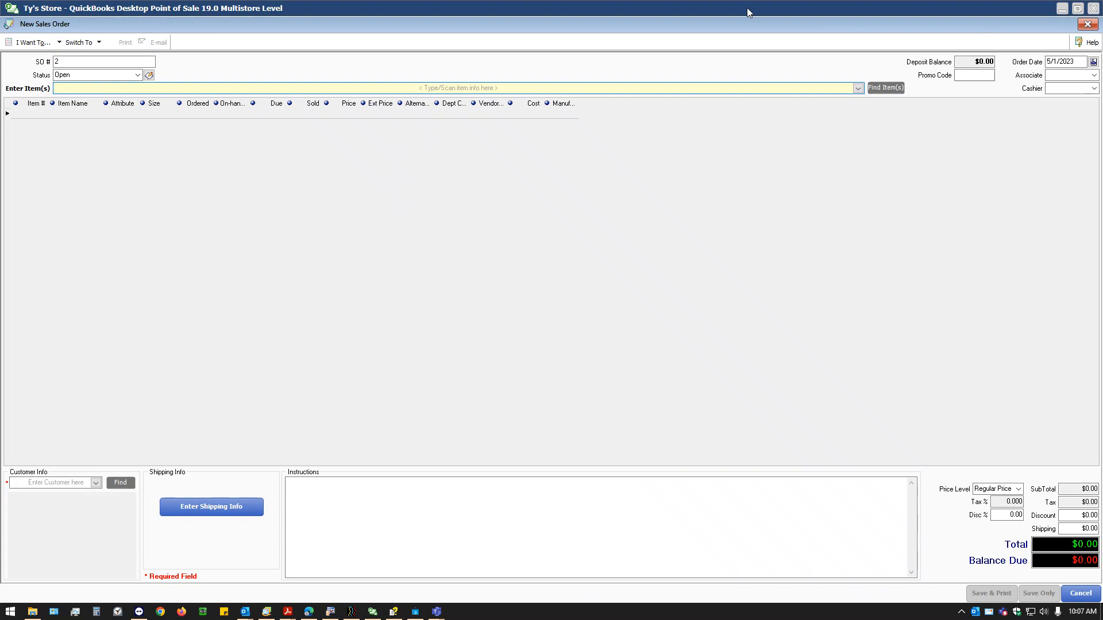
click(96, 482)
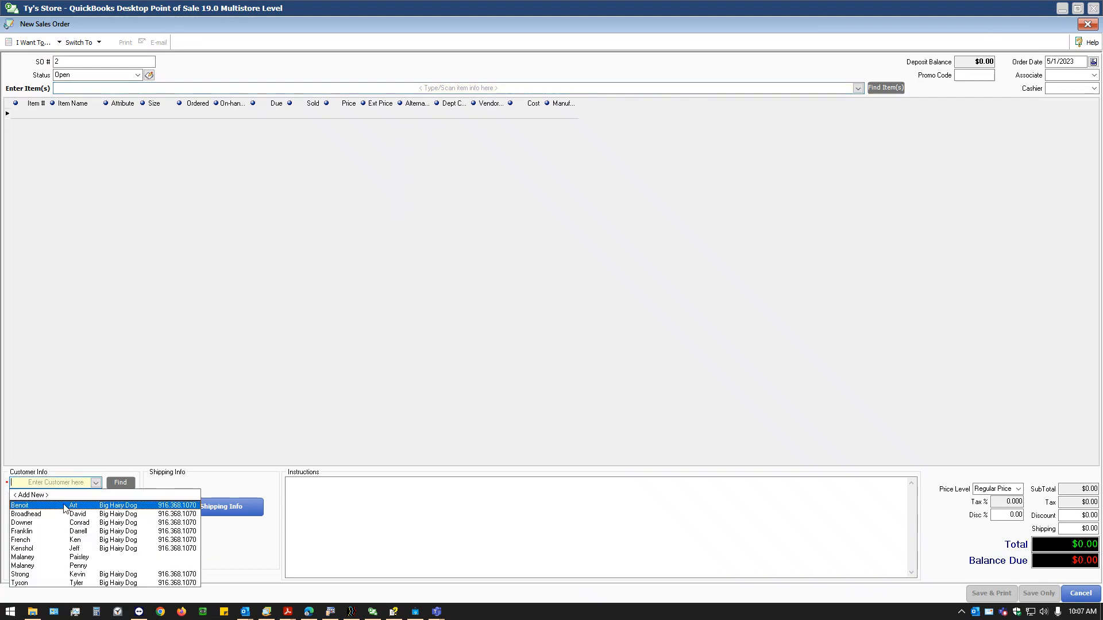
click(48, 557)
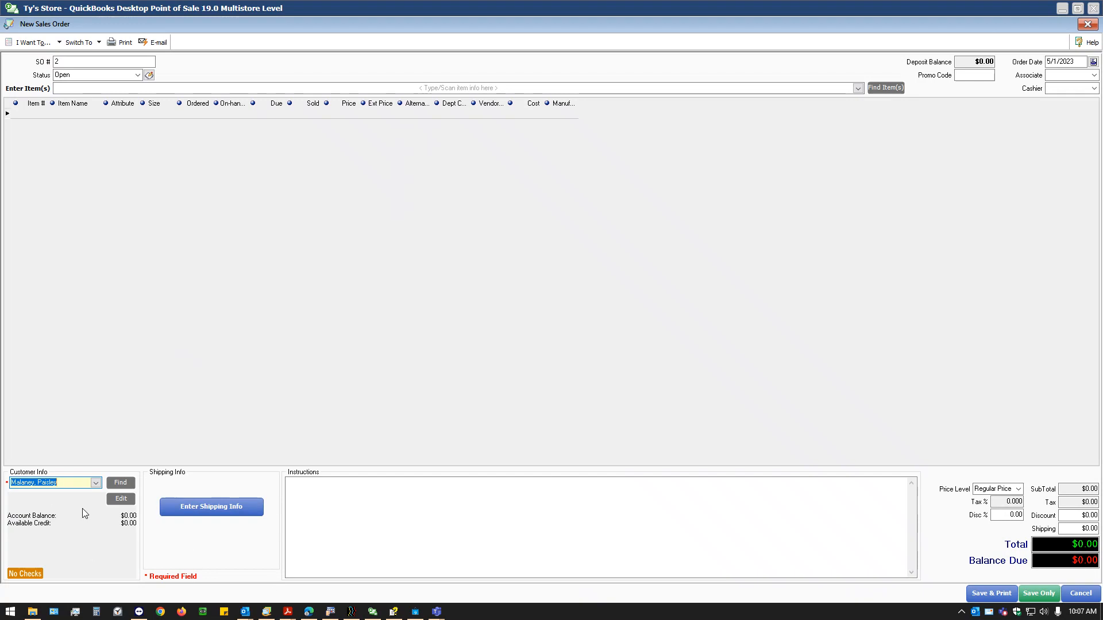
Find item 39, the navy size 8 Dr. Martens 1460 Boots, and add it to the sales order.
click(331, 318)
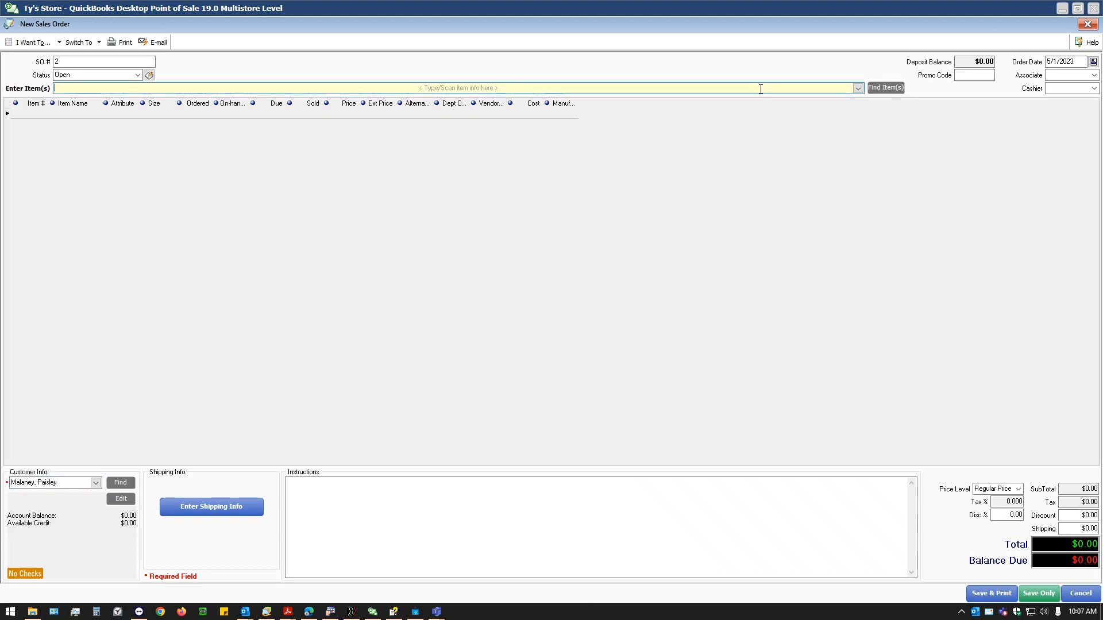
click(870, 90)
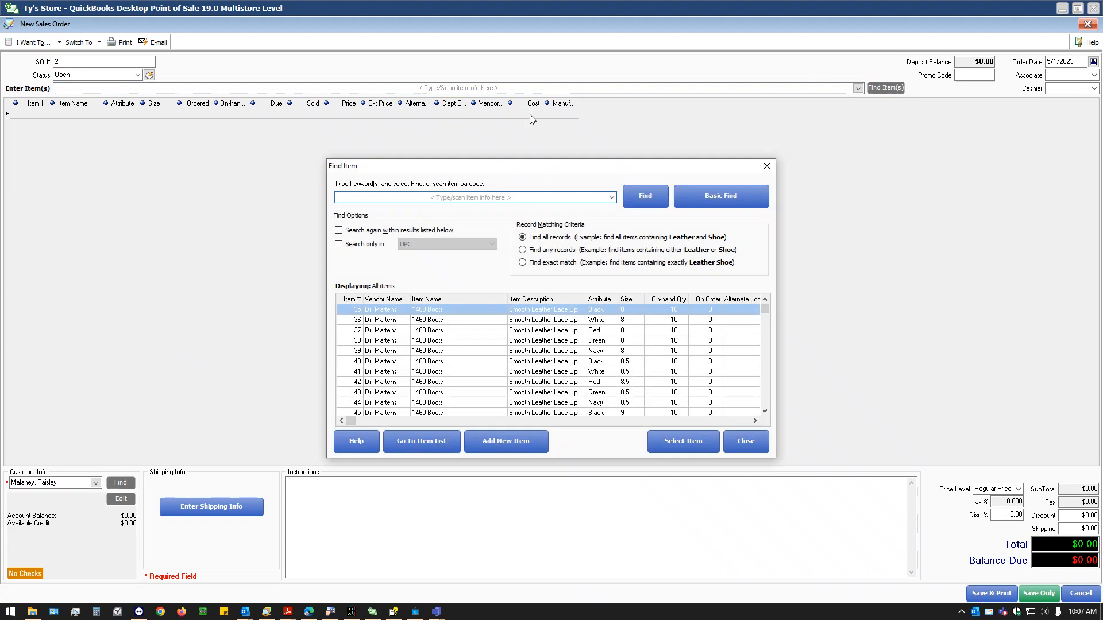
click(450, 351)
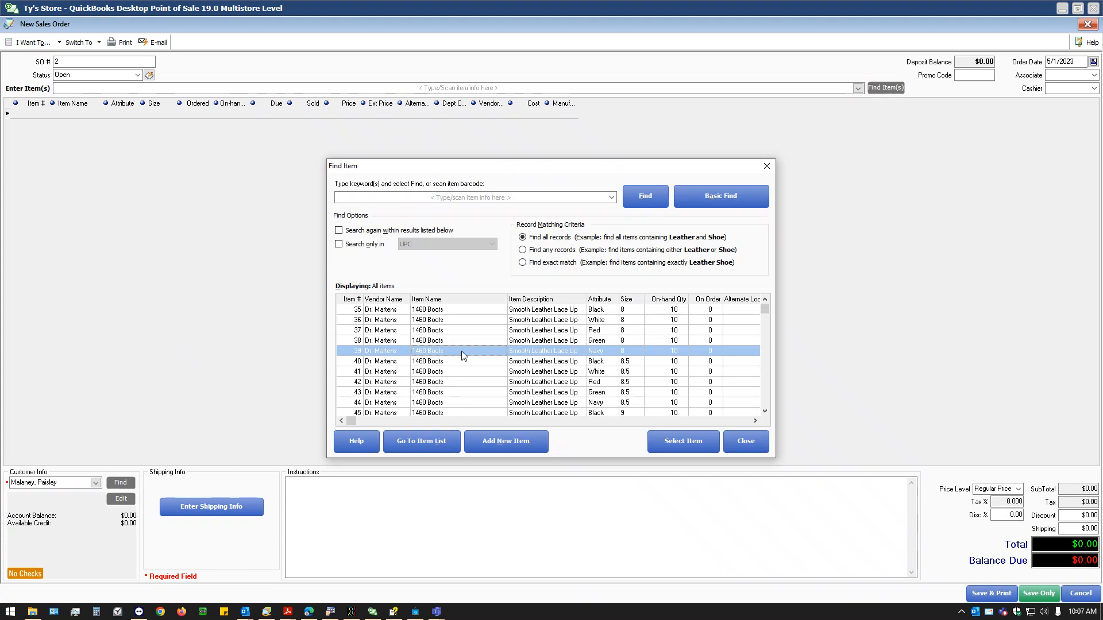
click(677, 443)
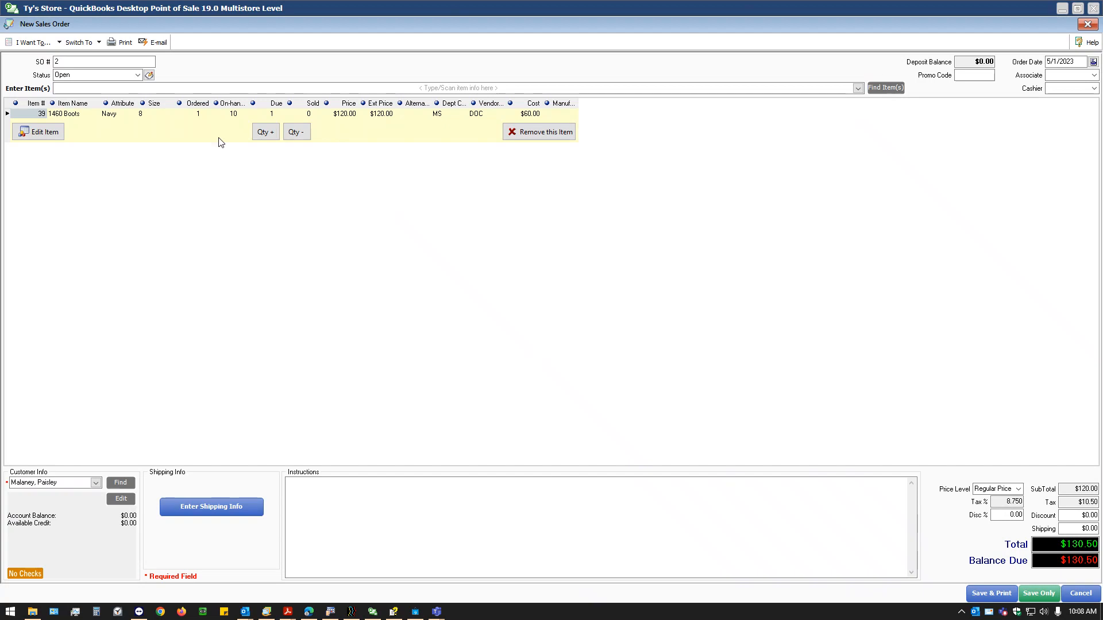
click(59, 42)
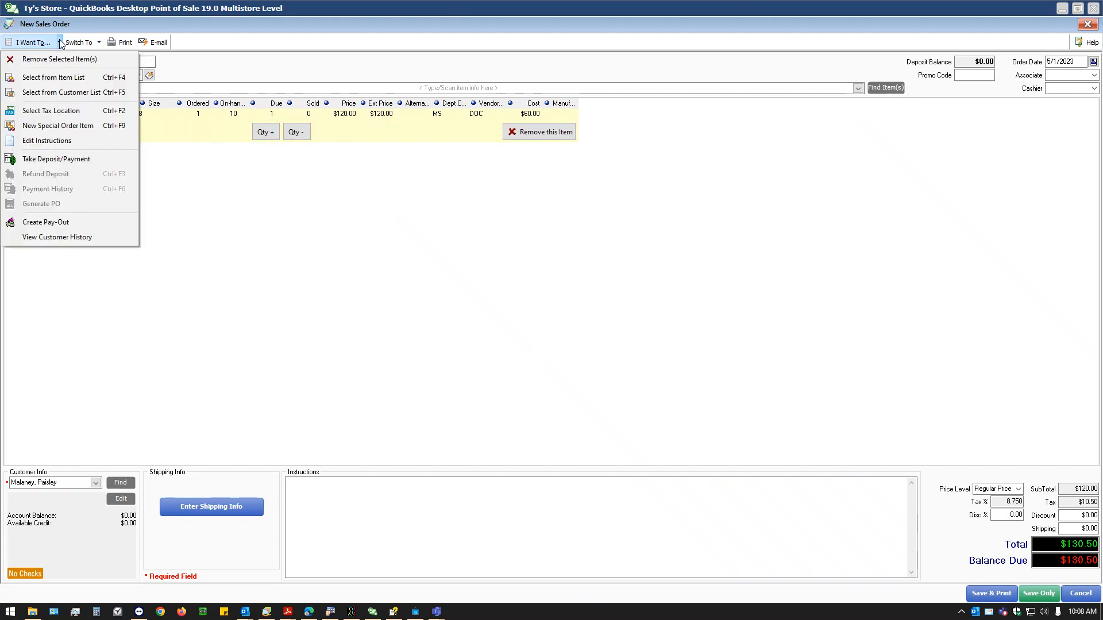
click(53, 160)
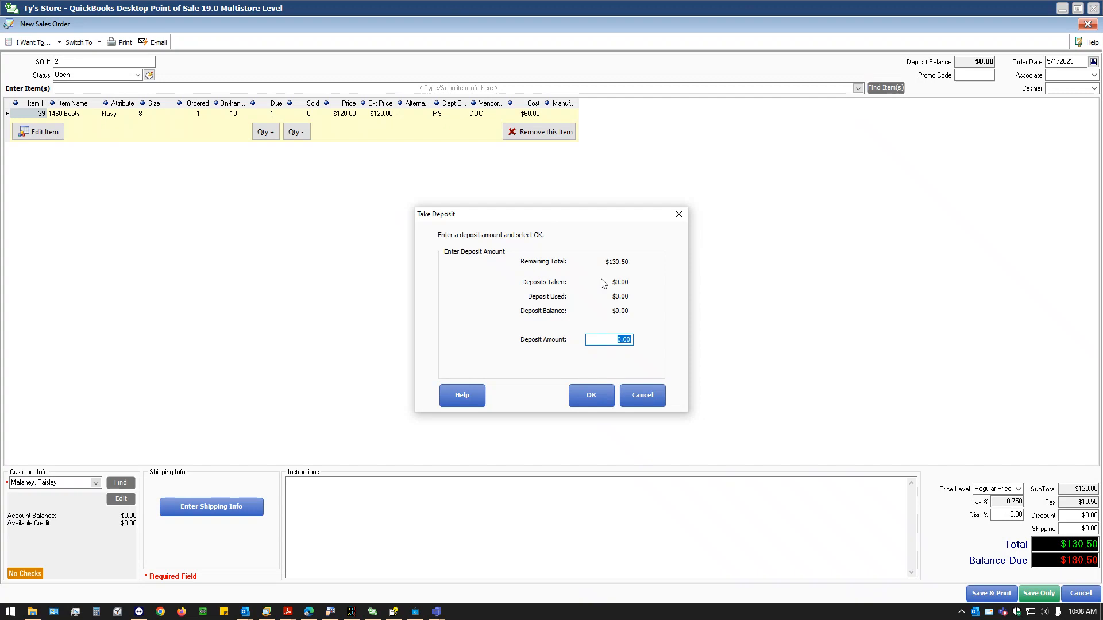
key(Escape)
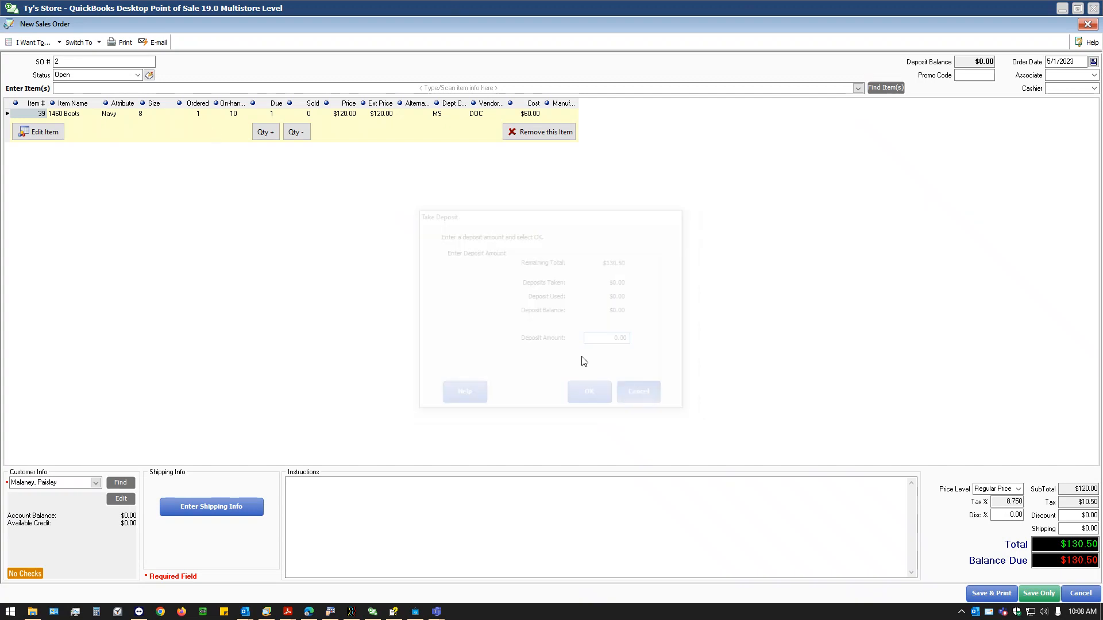
Take a $20 deposit on the sales order, recording $50 cash tendered with $30 cash change, and save it without printing.
click(42, 43)
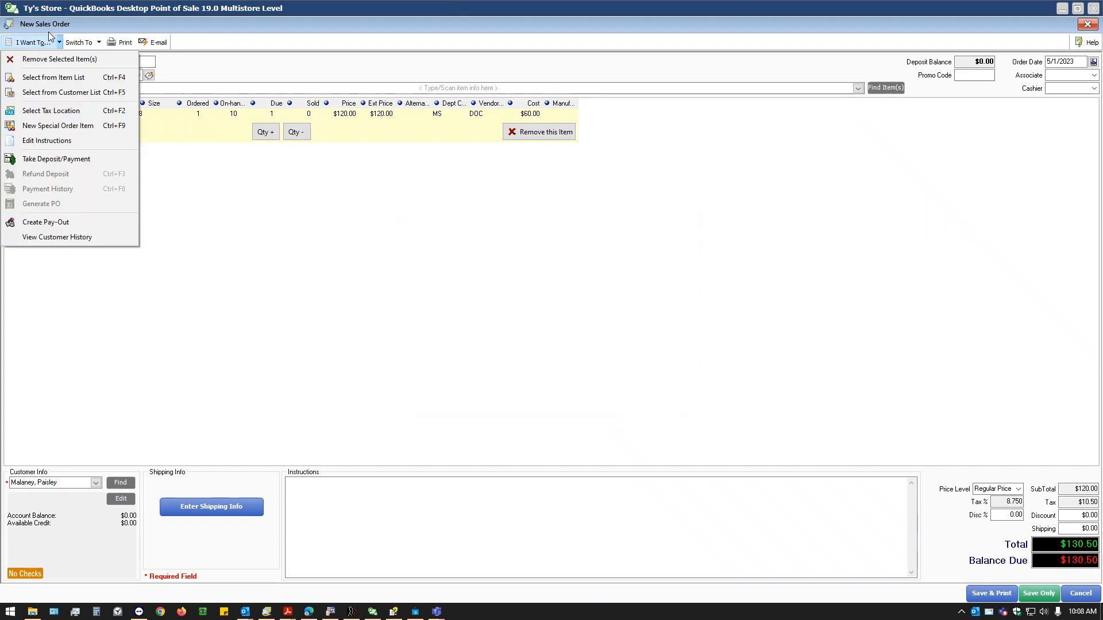
click(47, 160)
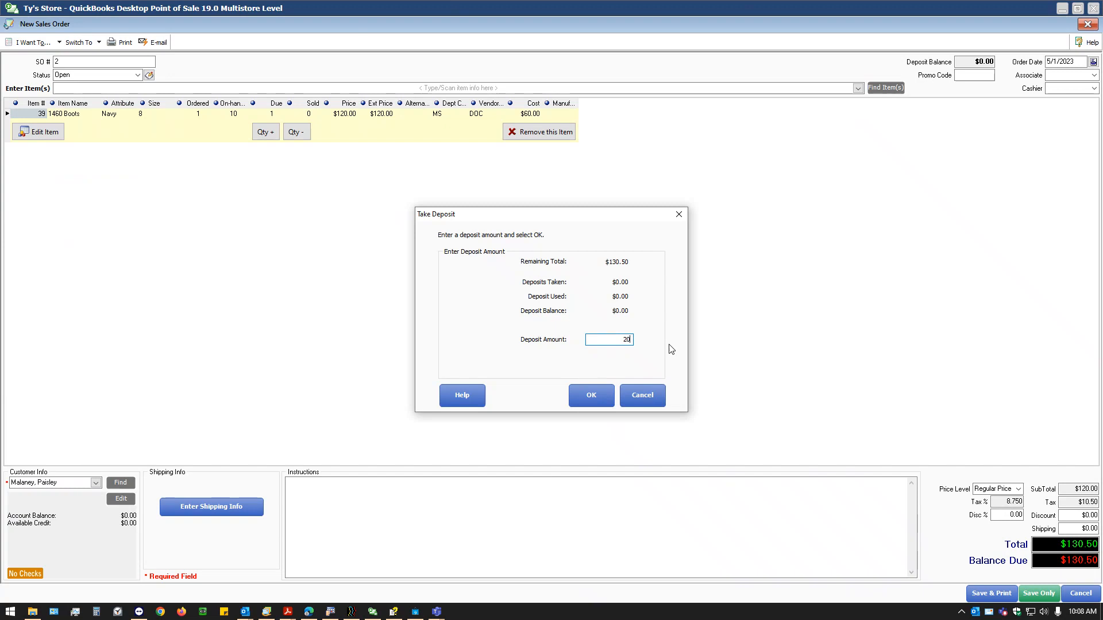
click(592, 391)
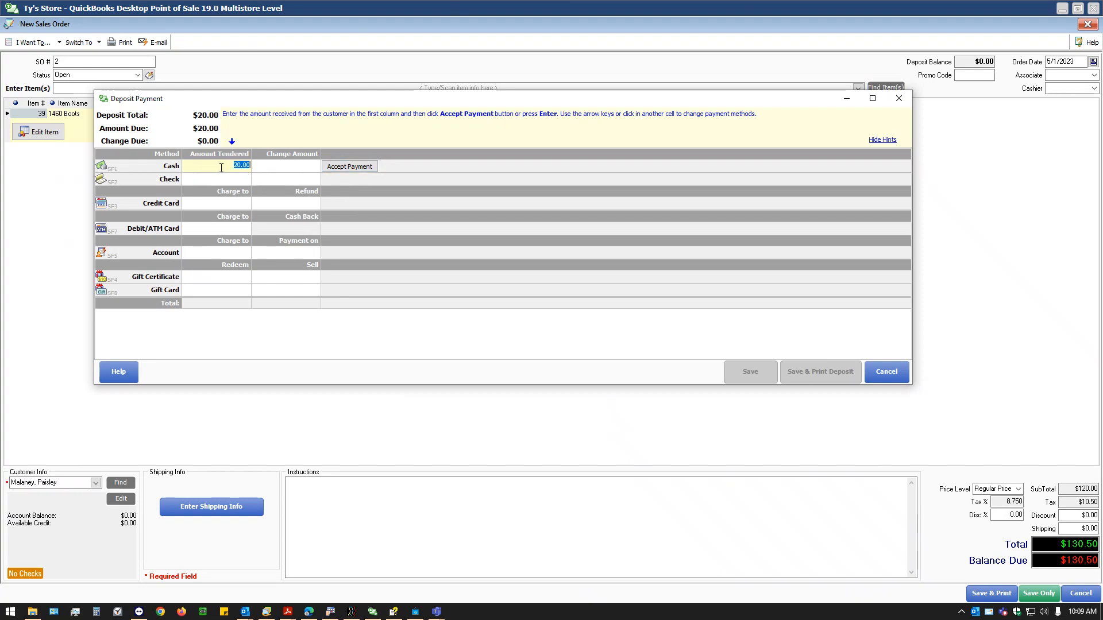
text(50)
click(348, 166)
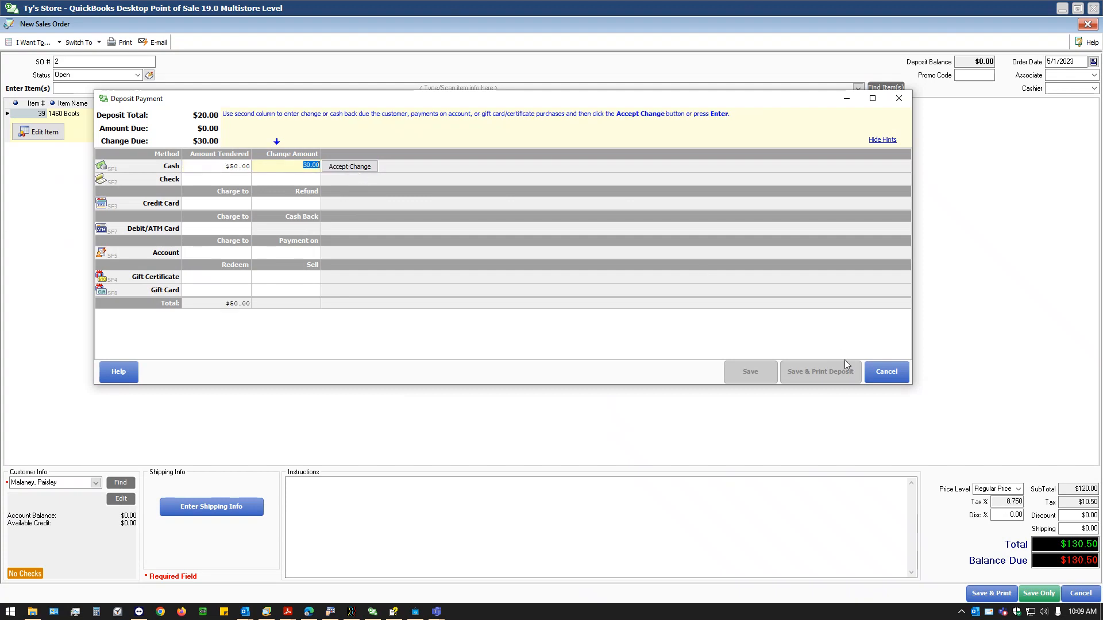
click(353, 167)
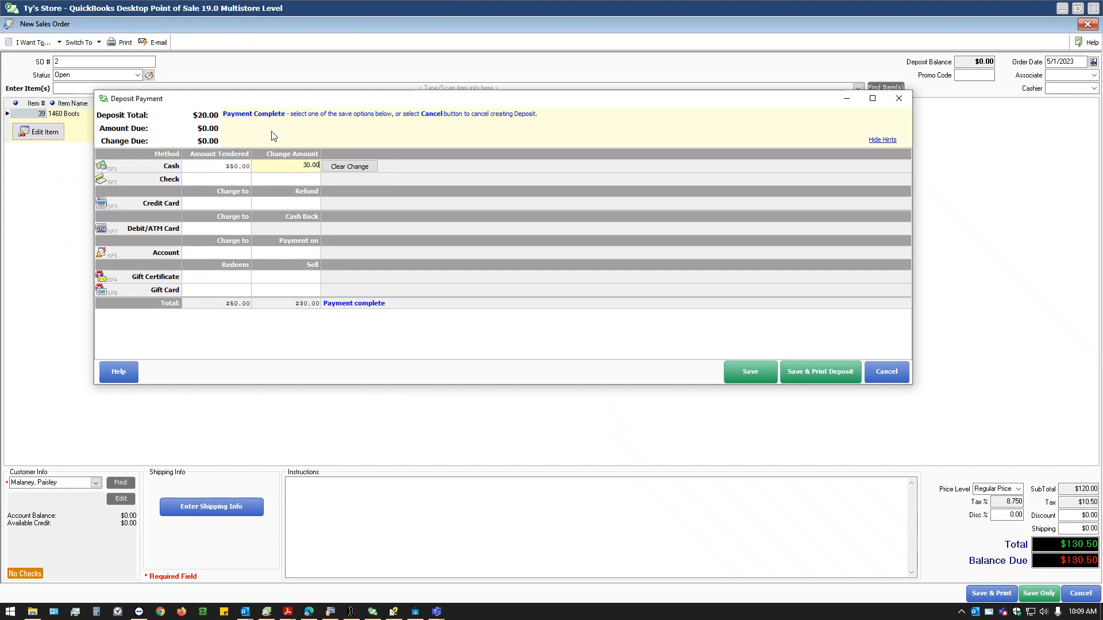
click(732, 374)
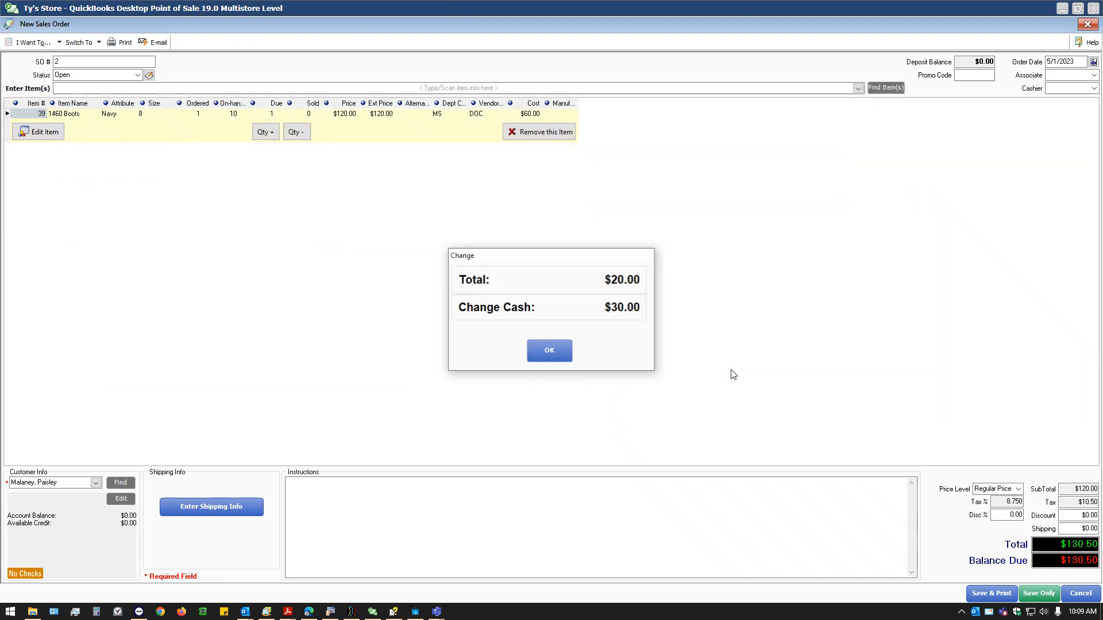
click(541, 353)
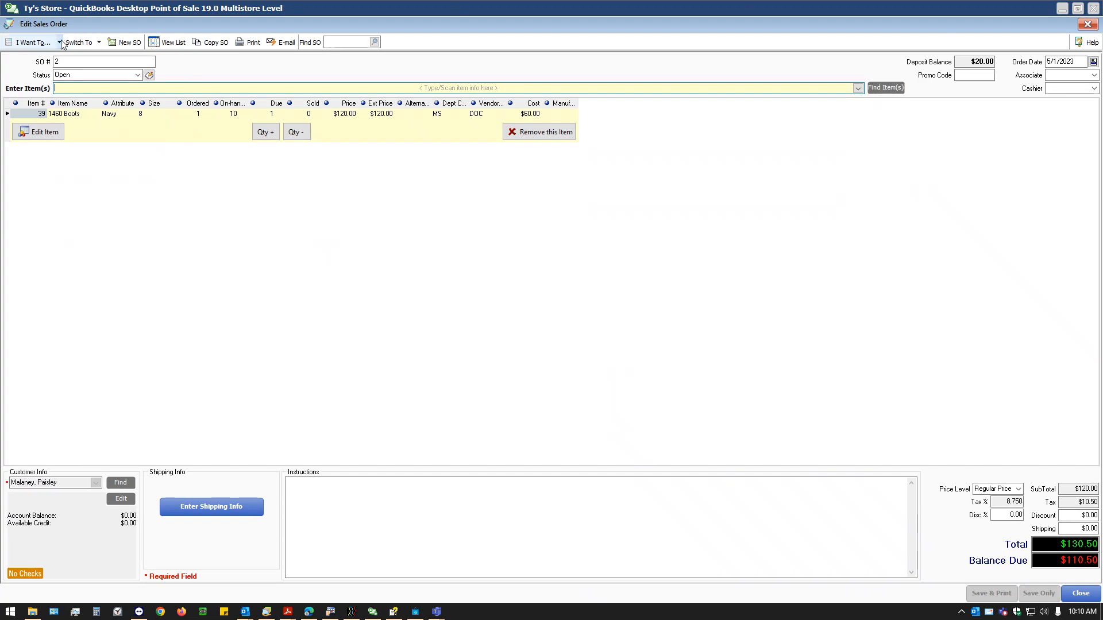
Open the order's payment history and request a refund of the $20 cash deposit.
click(21, 43)
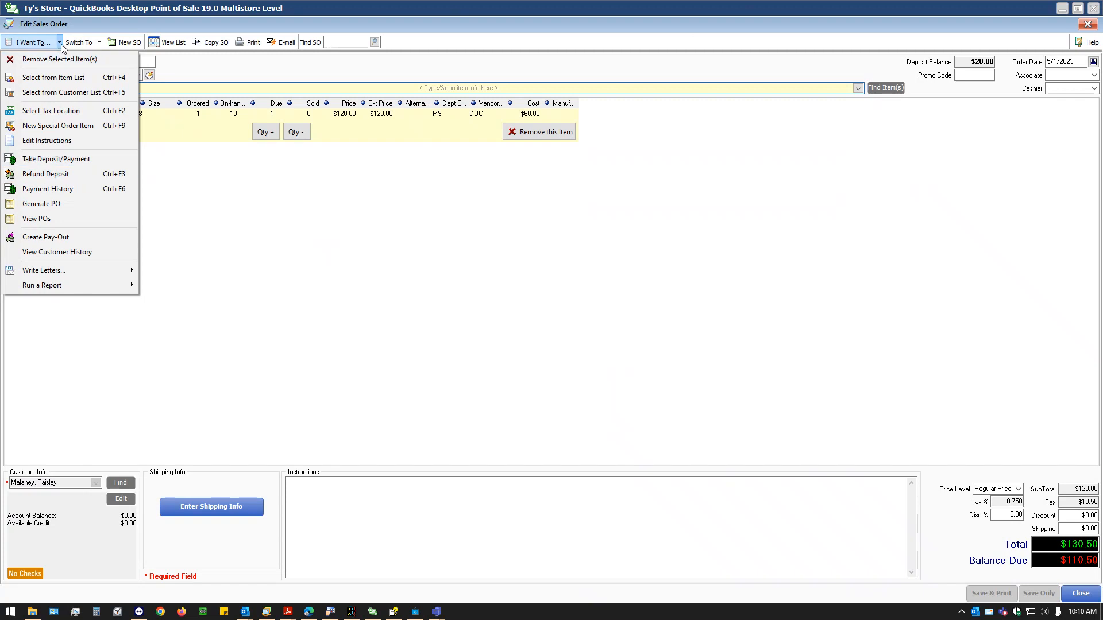
click(75, 188)
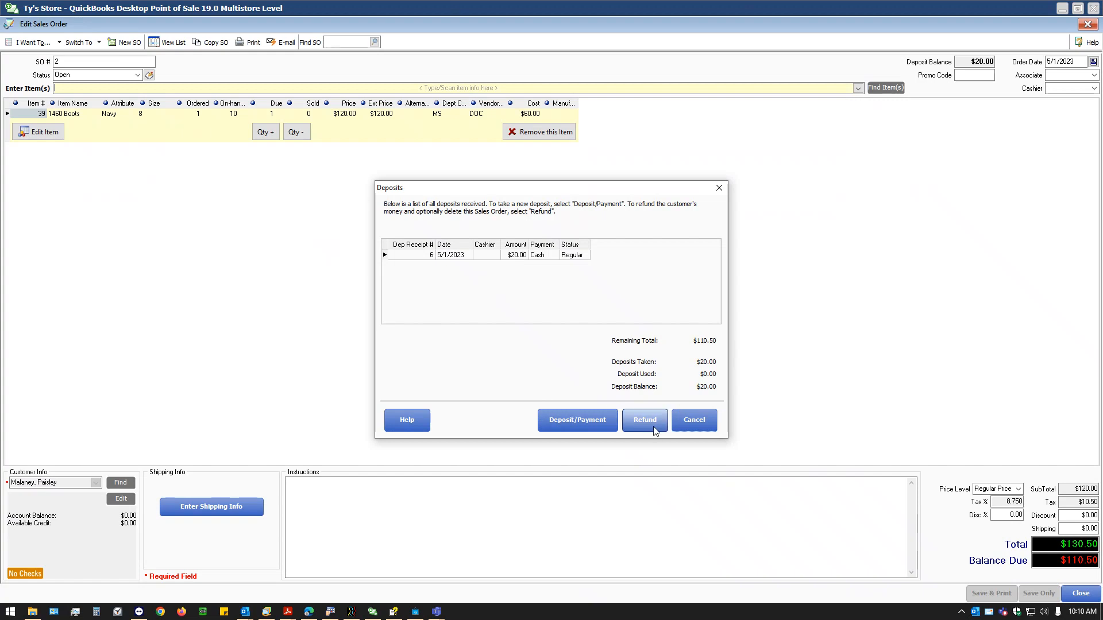
click(431, 256)
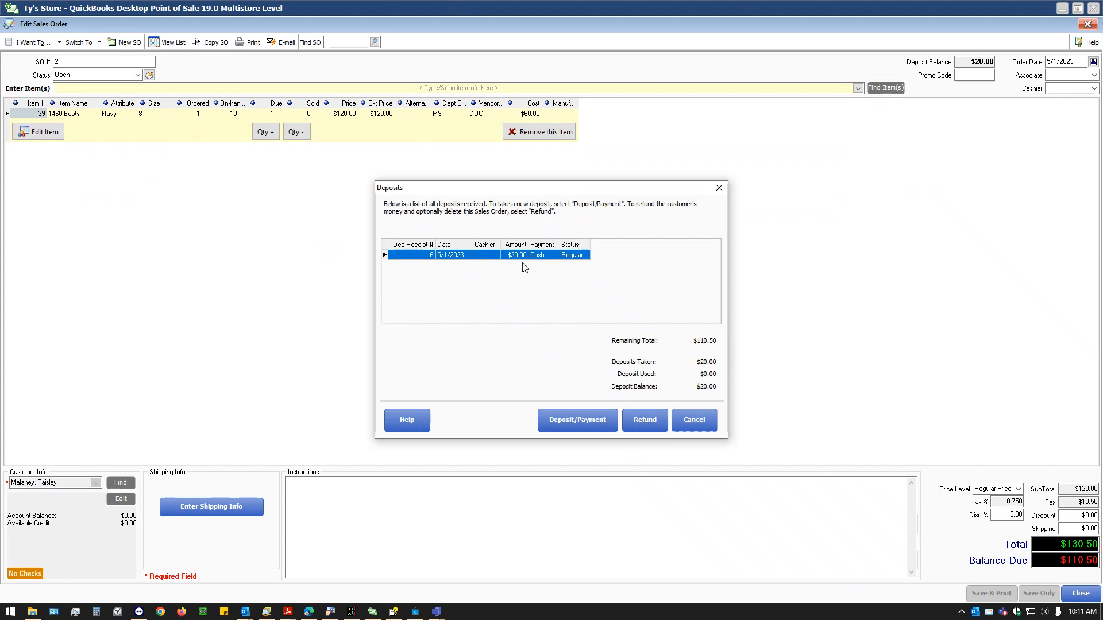
click(644, 418)
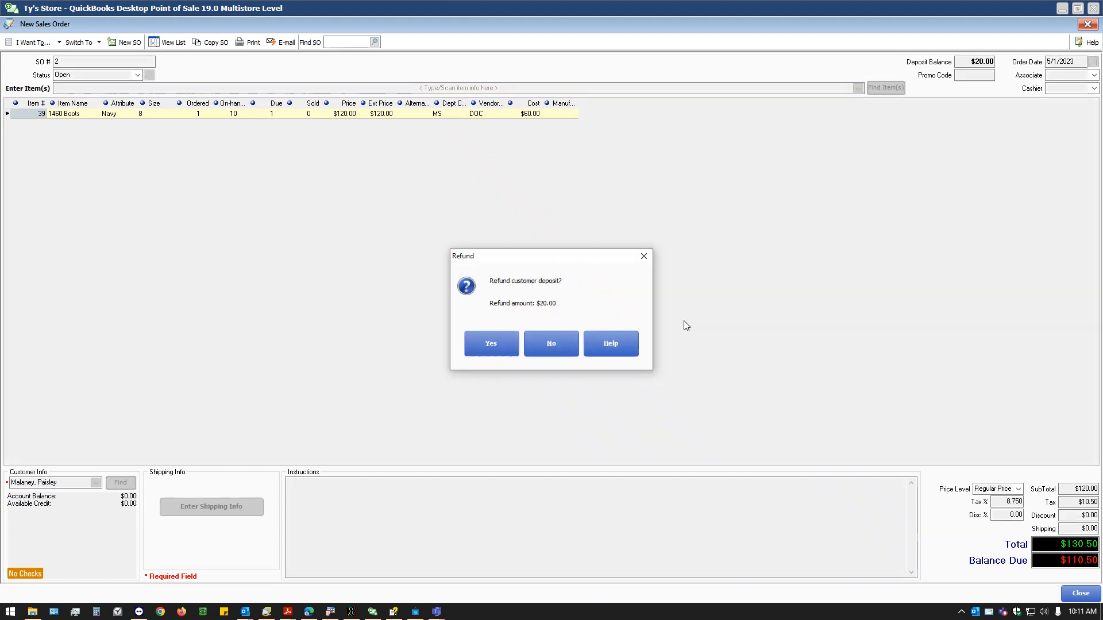
click(493, 343)
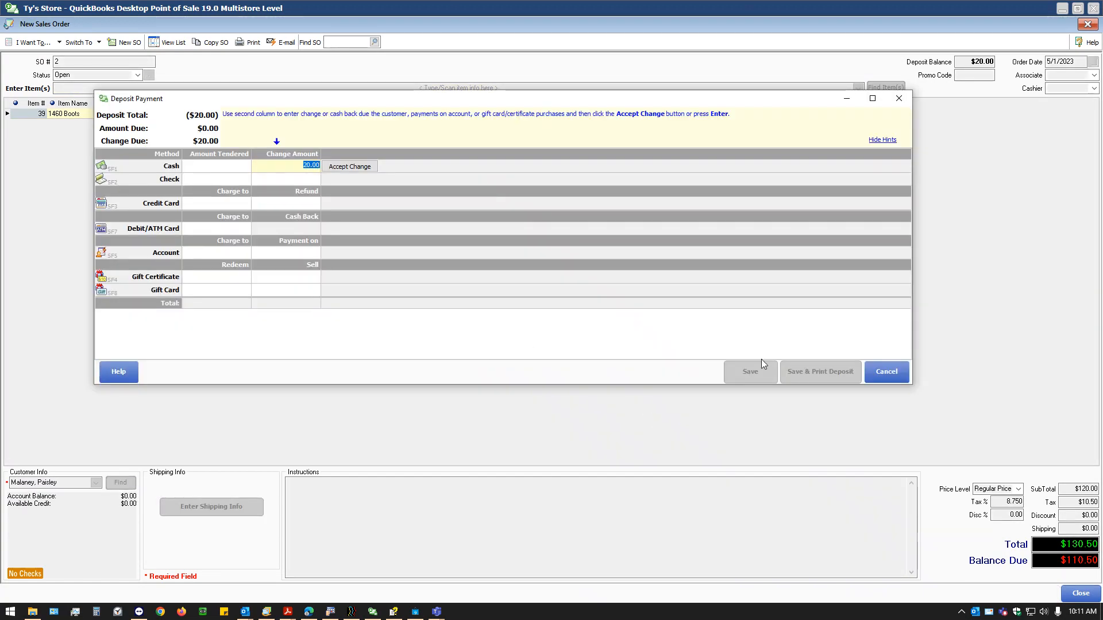
Save the $20 refund as cash, cancel its printout, and decline marking the unfilled sales order as closed.
click(343, 172)
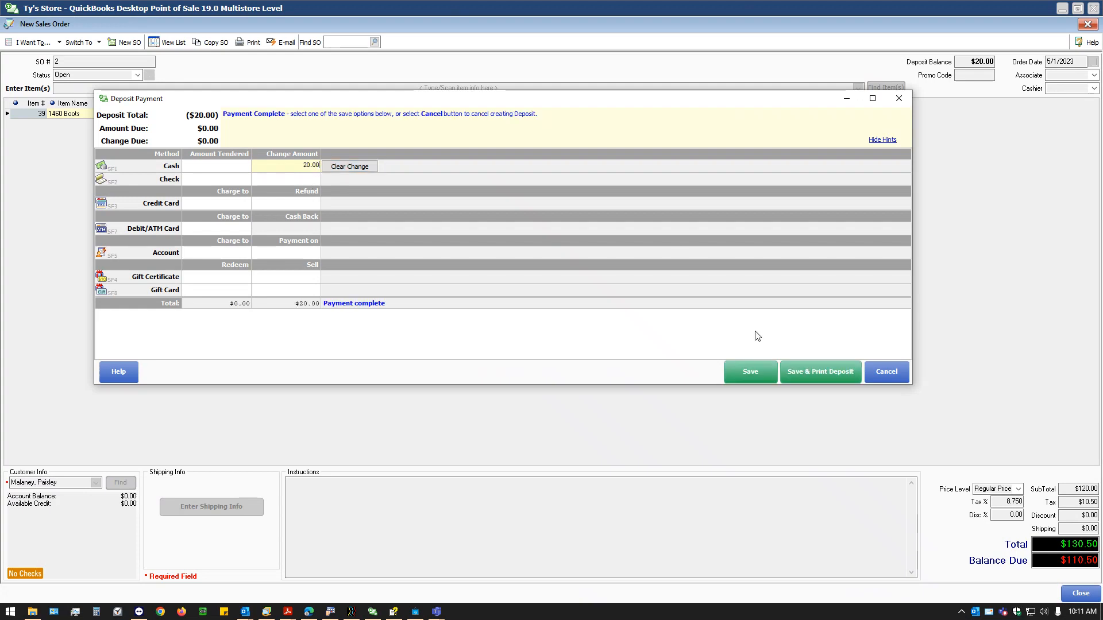
click(819, 371)
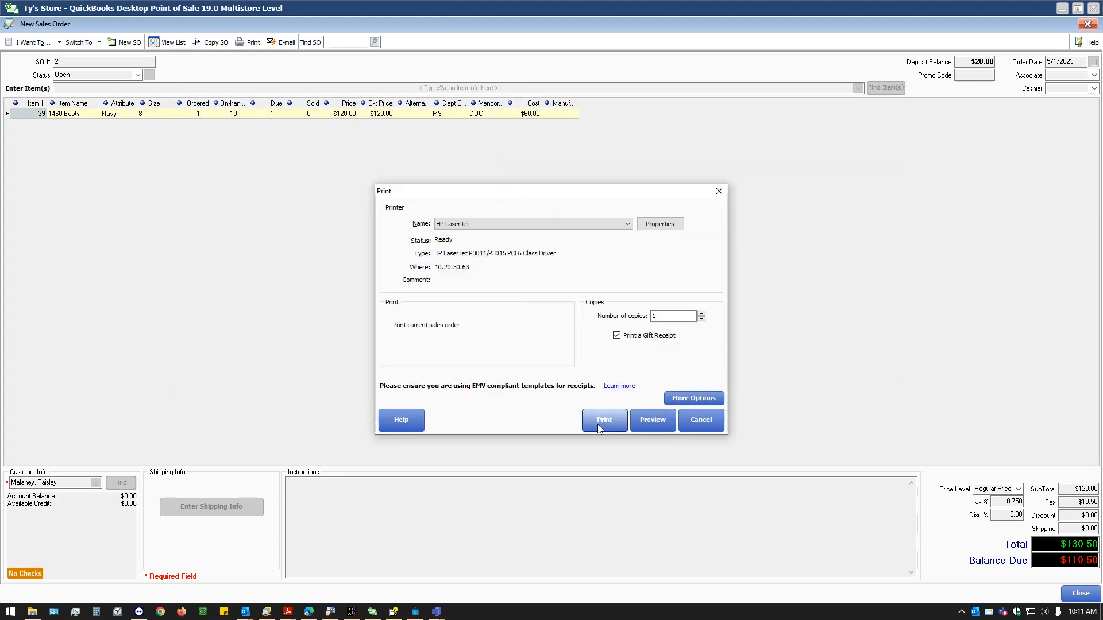
click(698, 421)
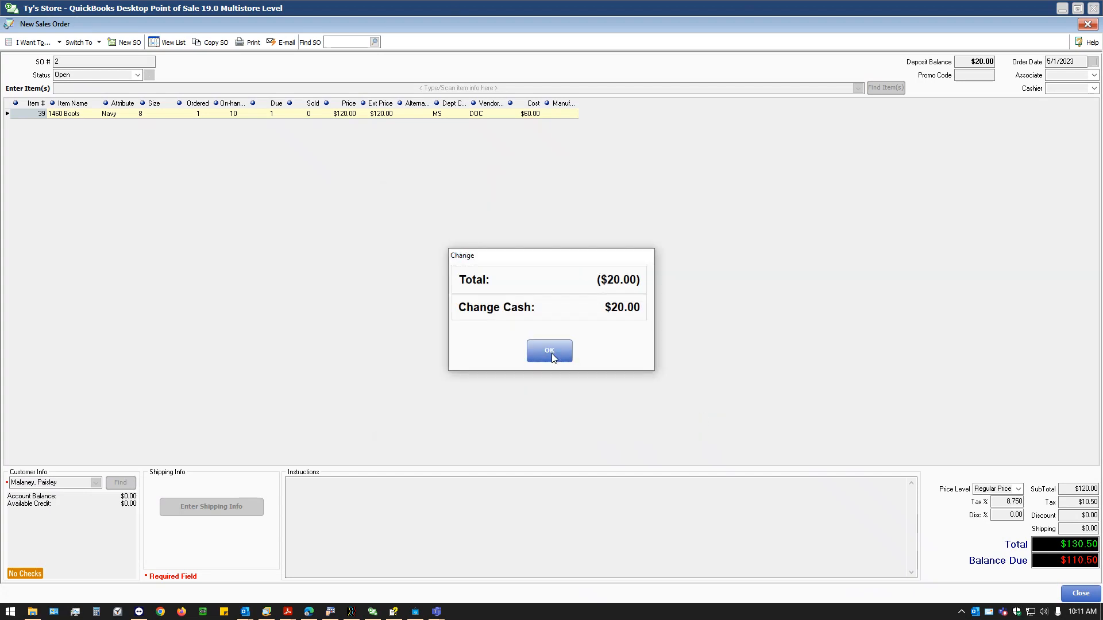
click(549, 350)
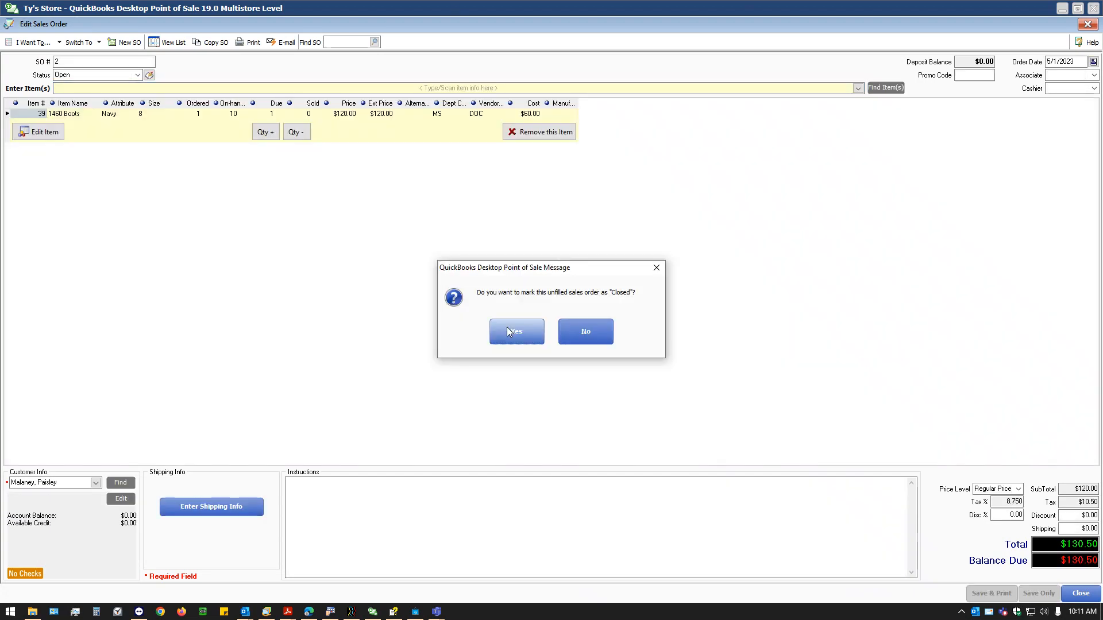
click(597, 330)
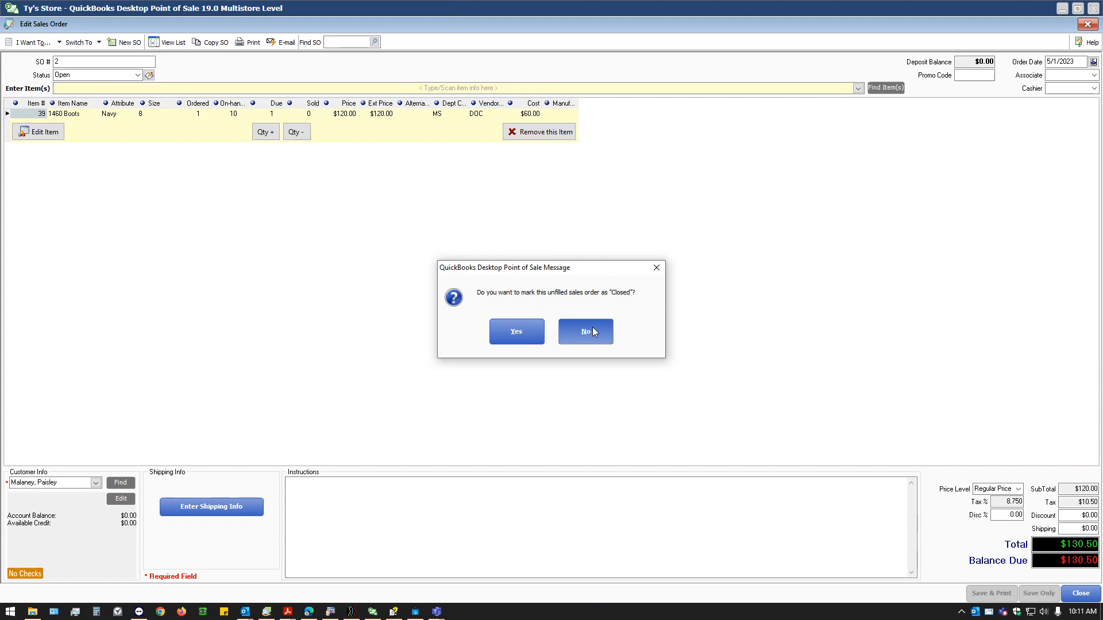
click(593, 331)
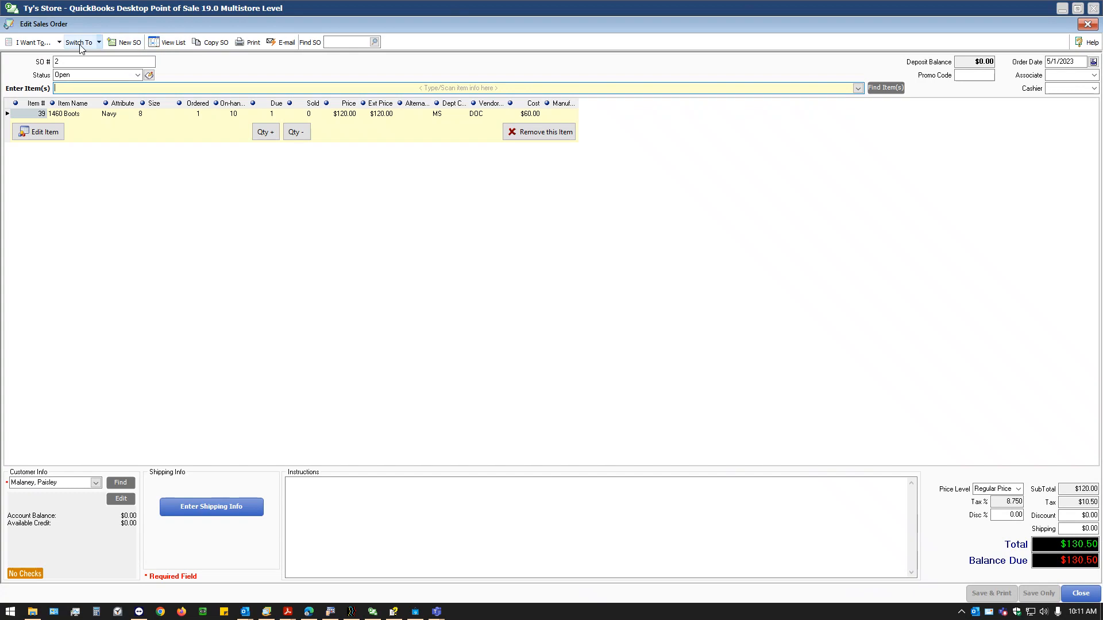
Take a $20 deposit on the sales order, accept it as cash, and save it without printing.
click(44, 41)
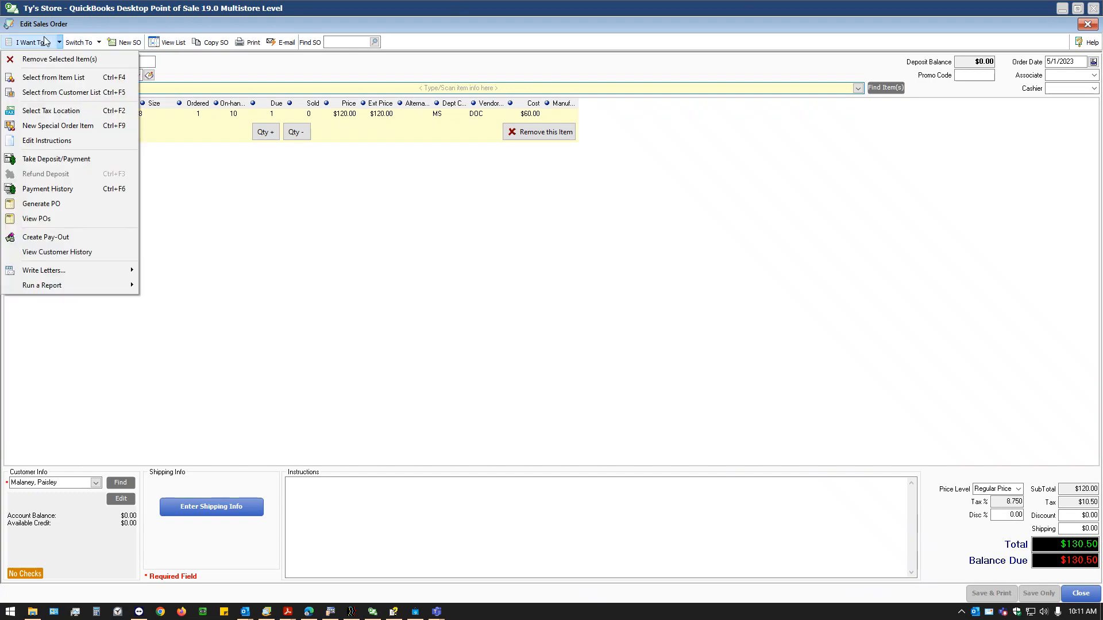
click(68, 159)
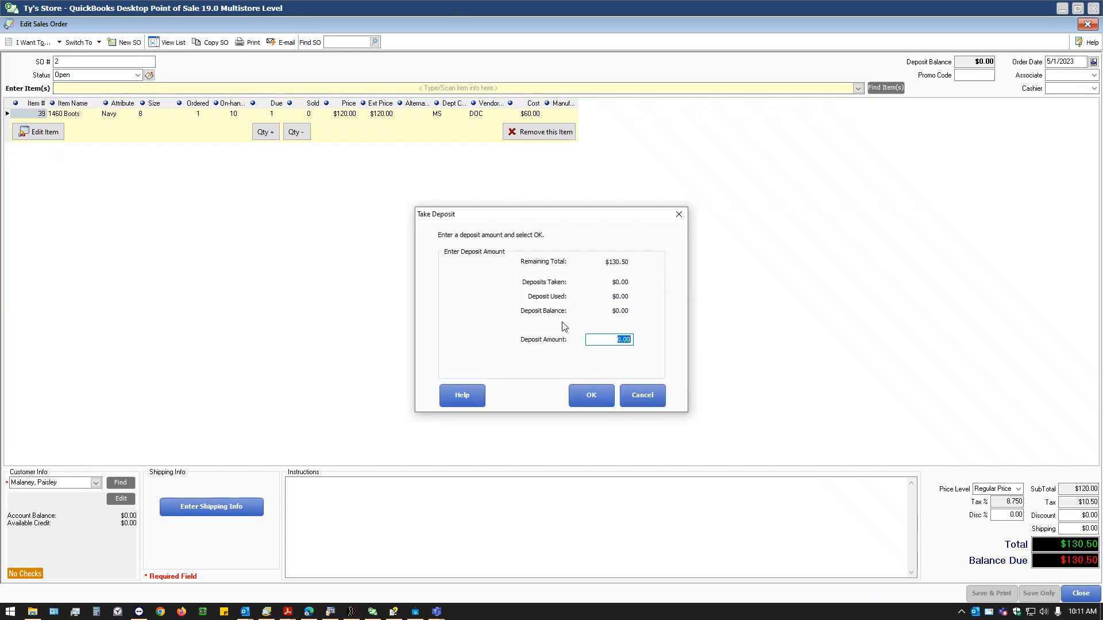
text(20)
click(584, 396)
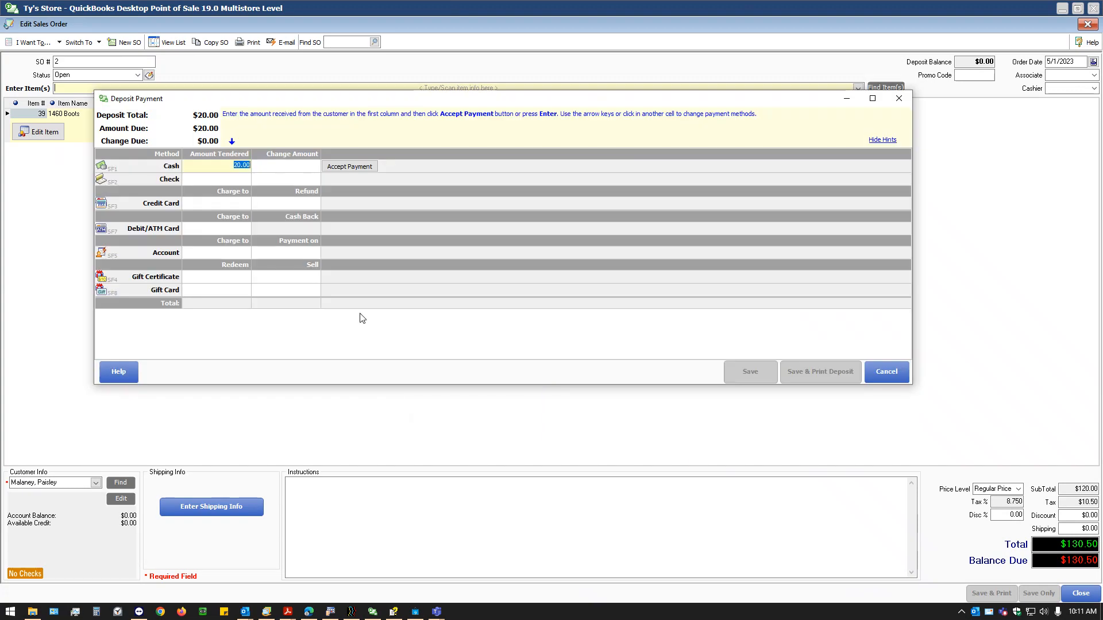
click(347, 166)
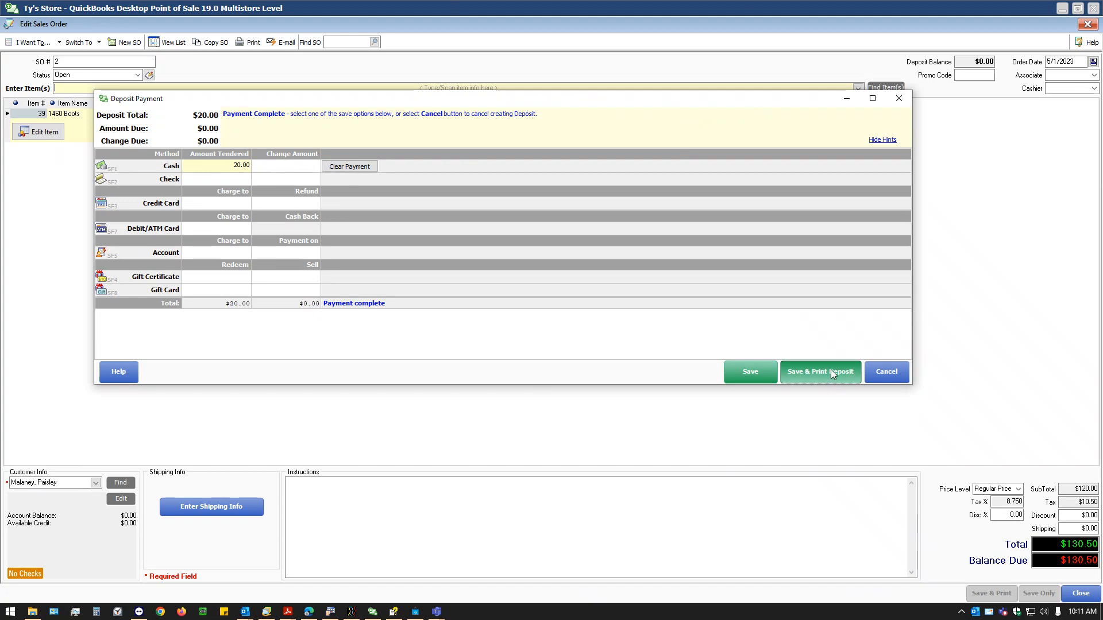
click(747, 372)
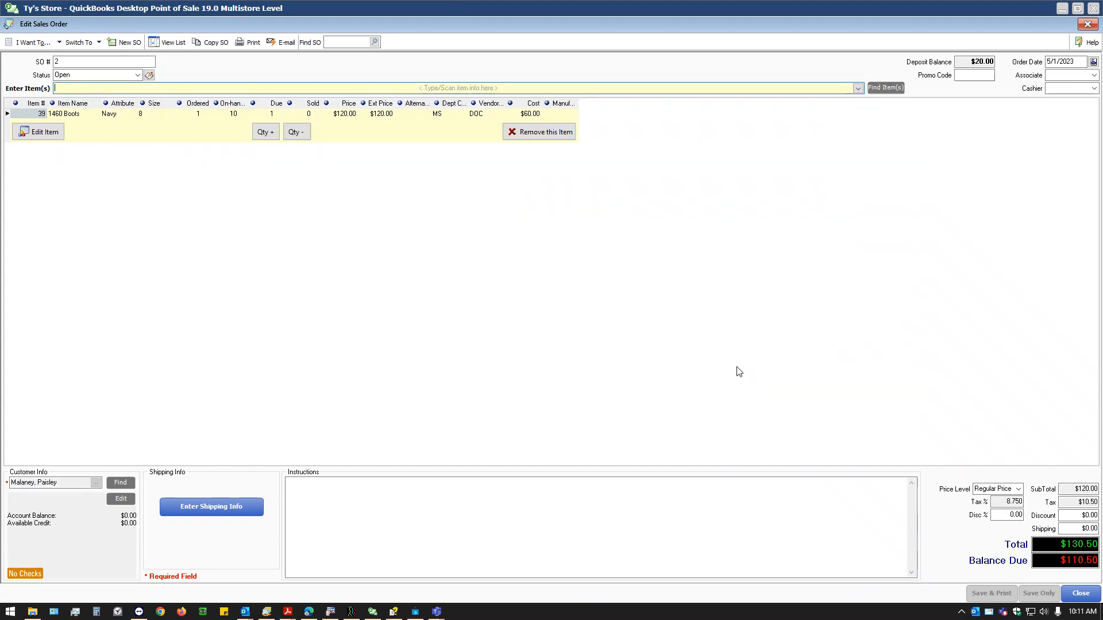
click(294, 188)
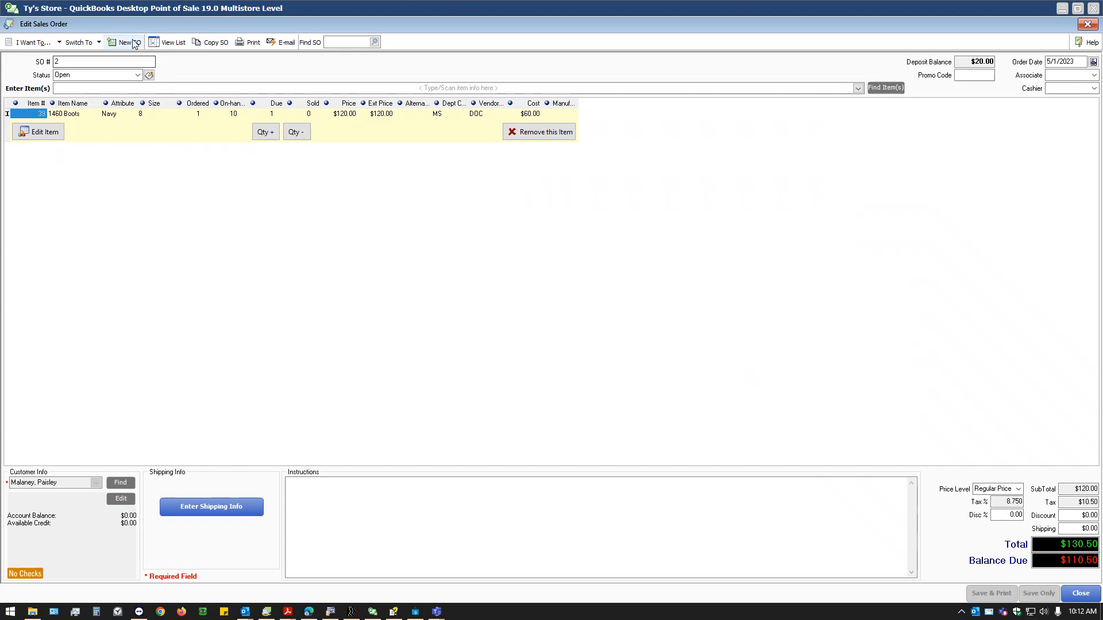
click(100, 41)
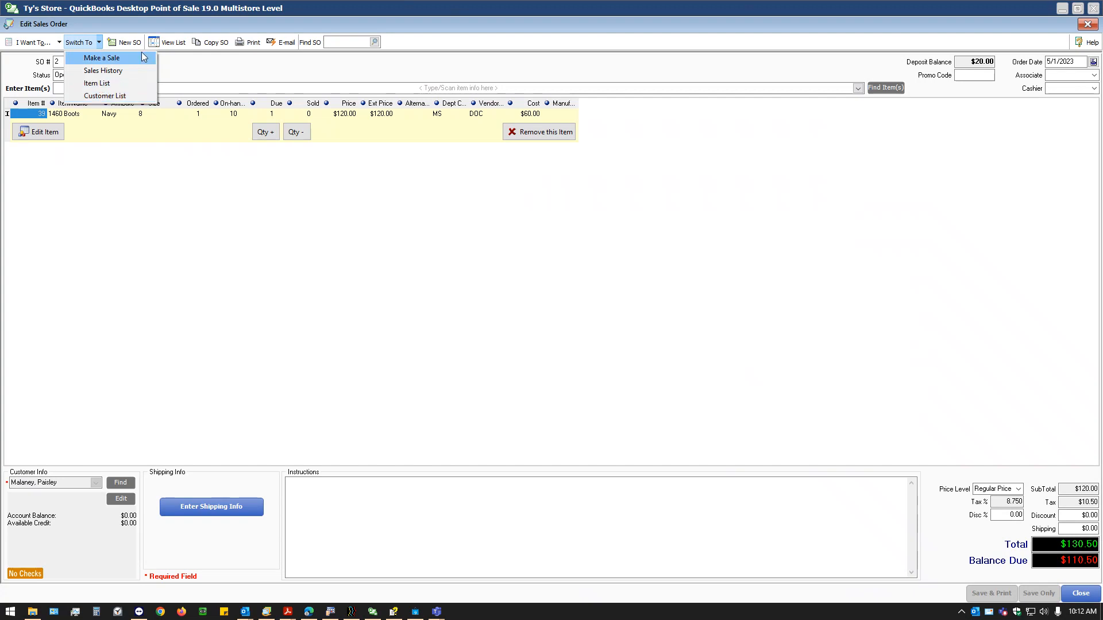
click(49, 46)
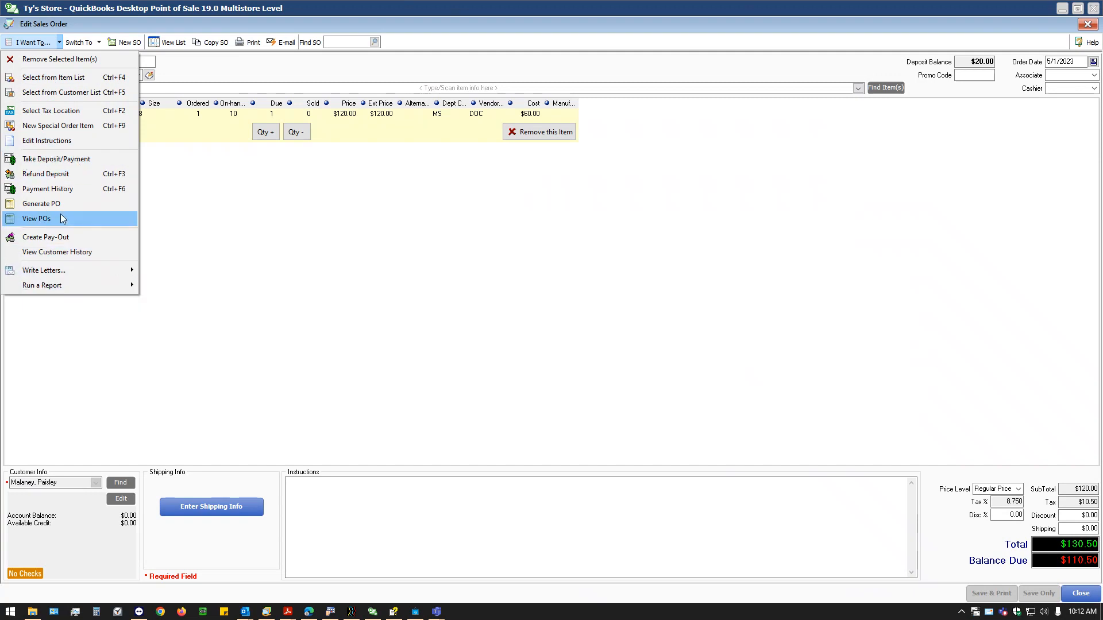
click(483, 228)
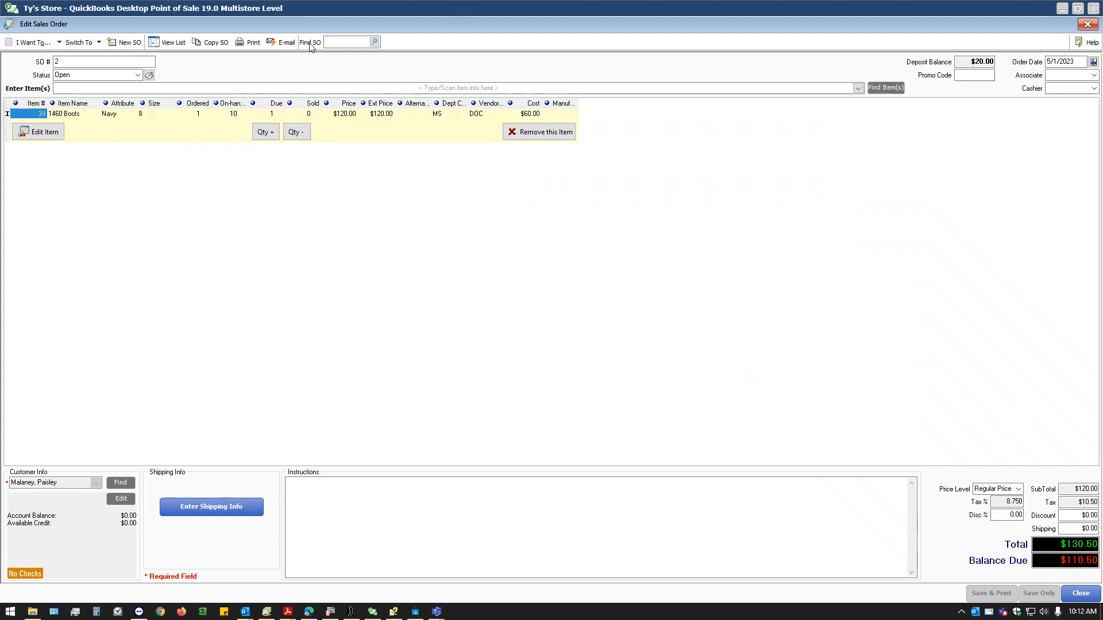
click(30, 43)
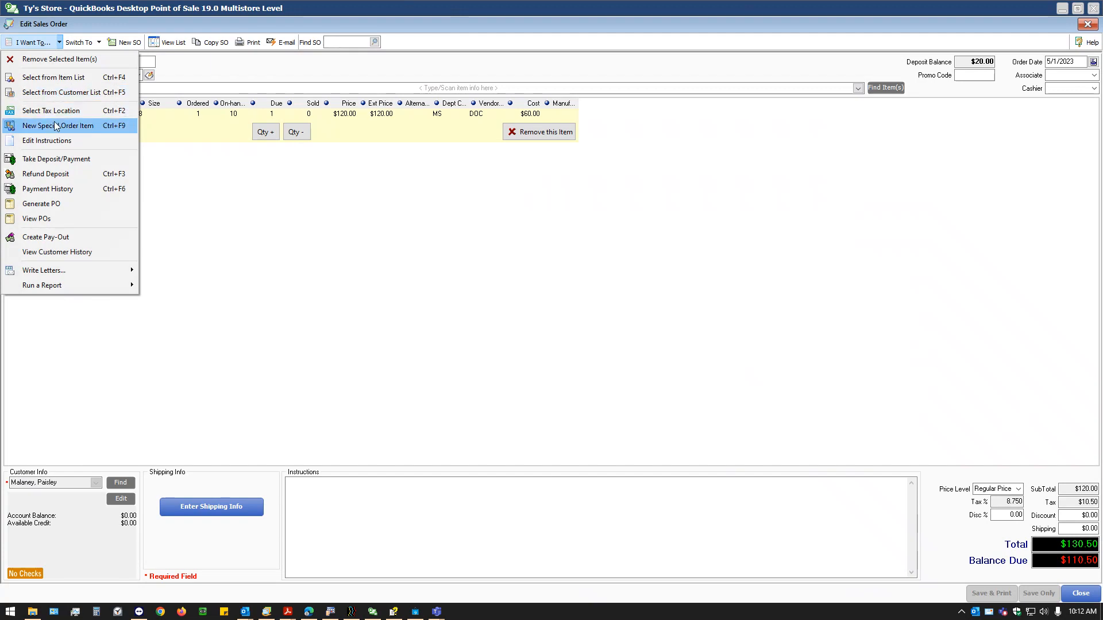
click(58, 161)
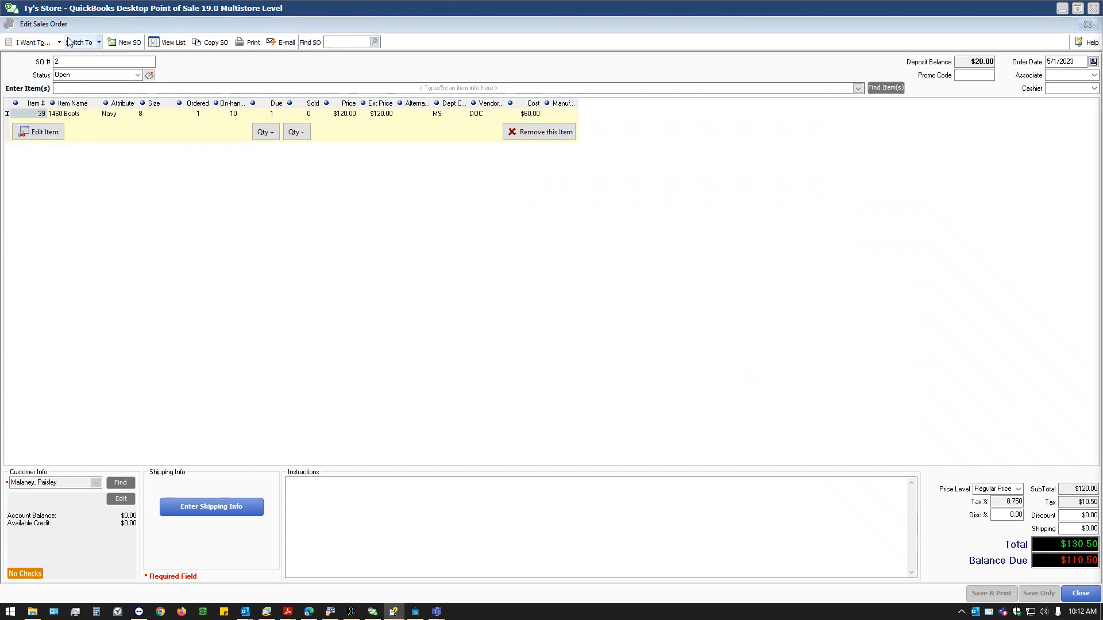
click(44, 43)
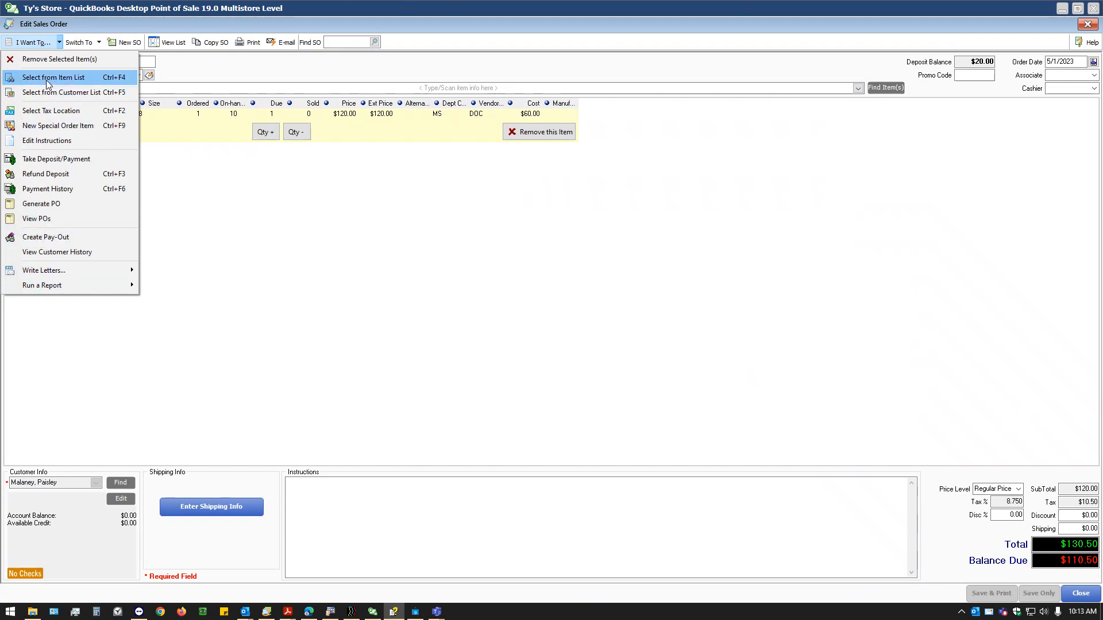
click(171, 129)
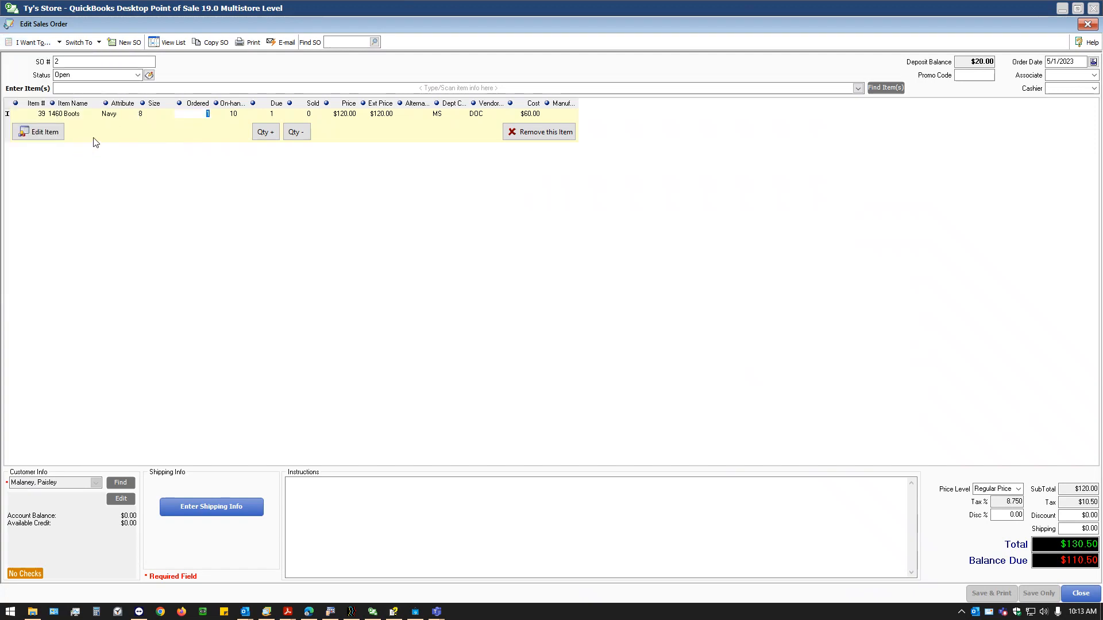
click(53, 40)
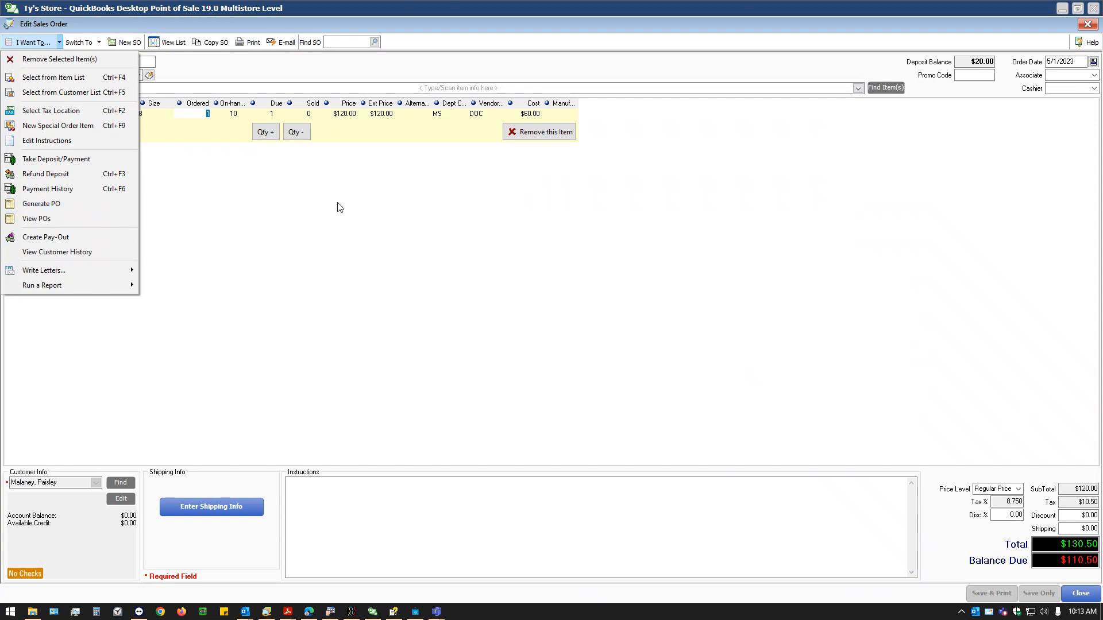
click(296, 197)
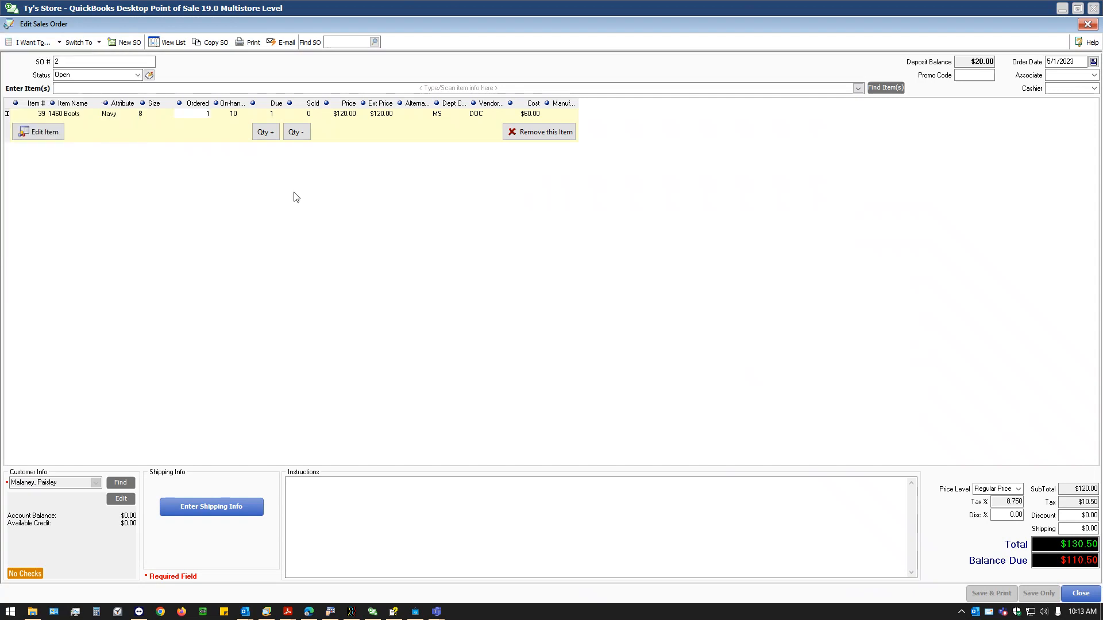
Take a further deposit of $110.50 on the sales order as cash and save it without printing.
click(31, 42)
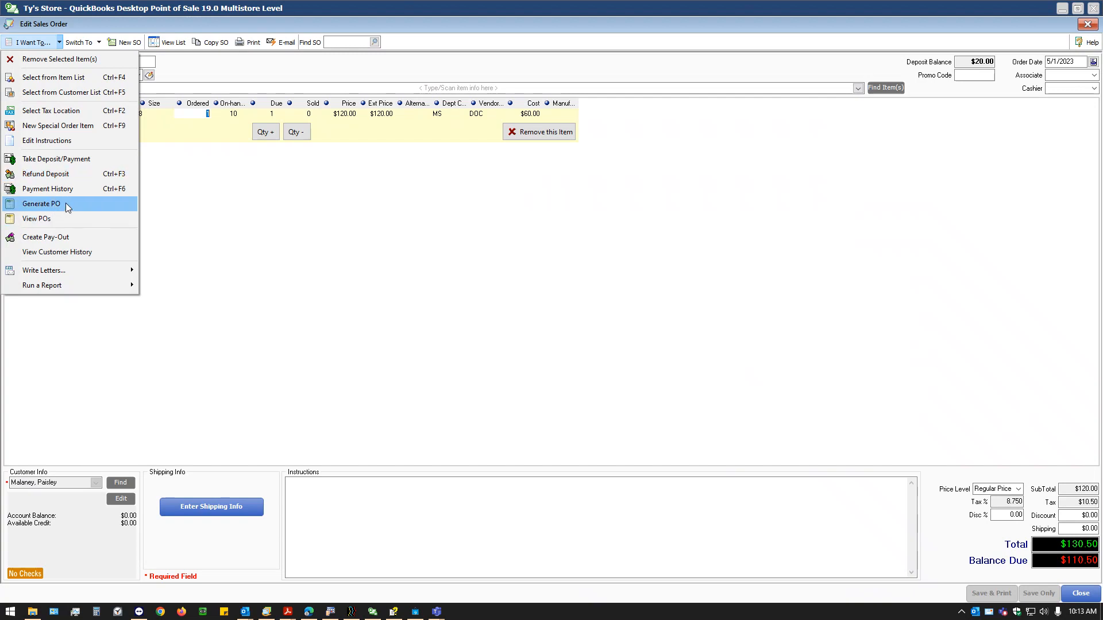
click(48, 161)
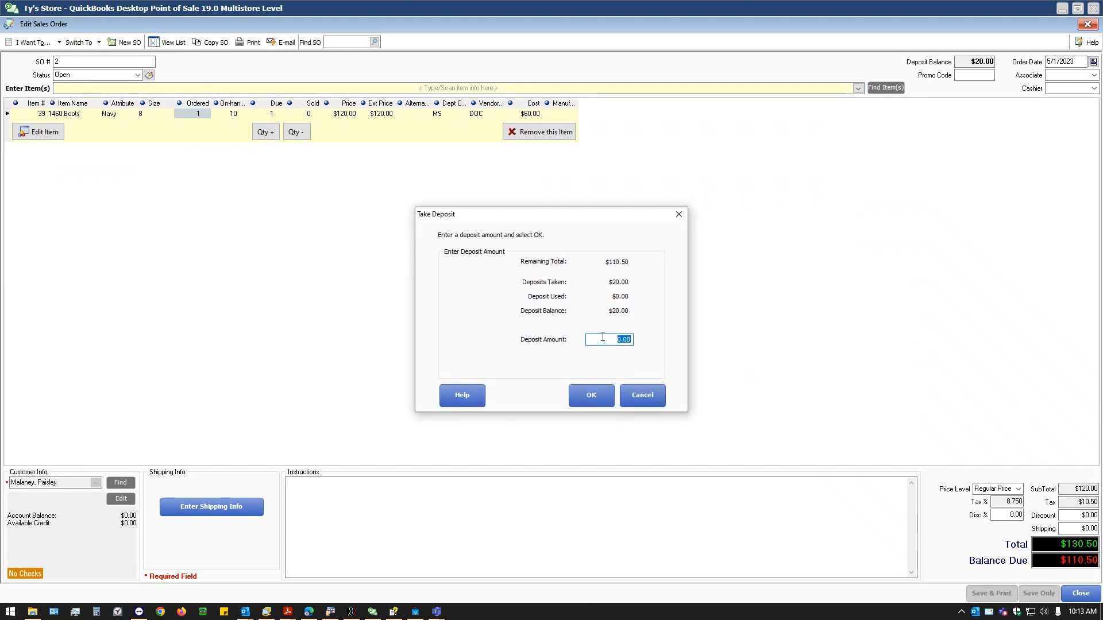
text(110.50)
click(594, 398)
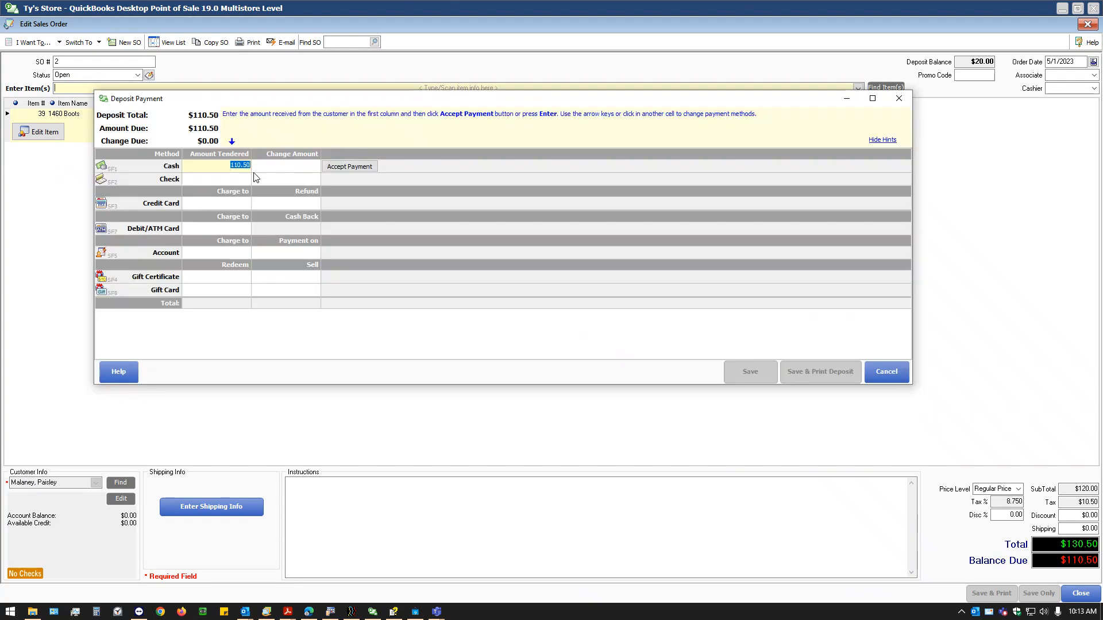
click(356, 166)
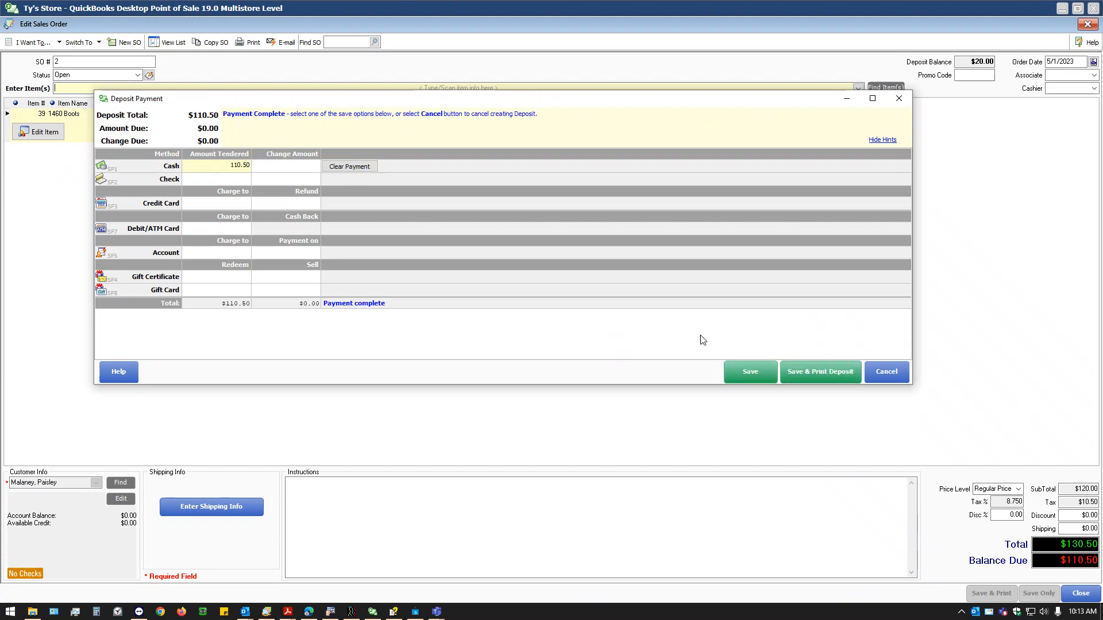
click(747, 377)
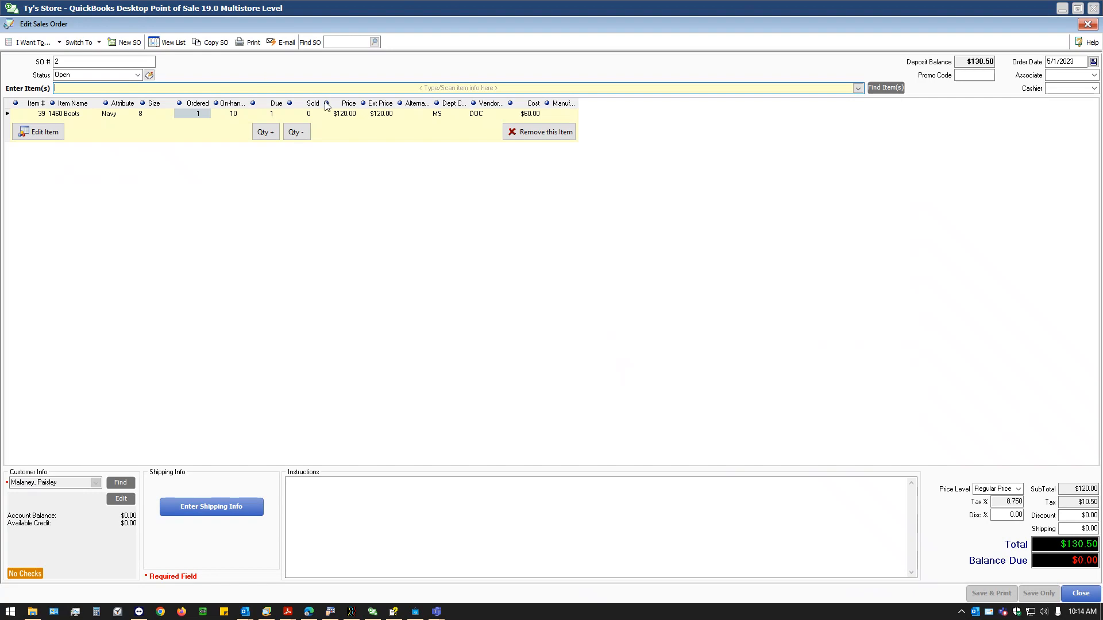
click(58, 43)
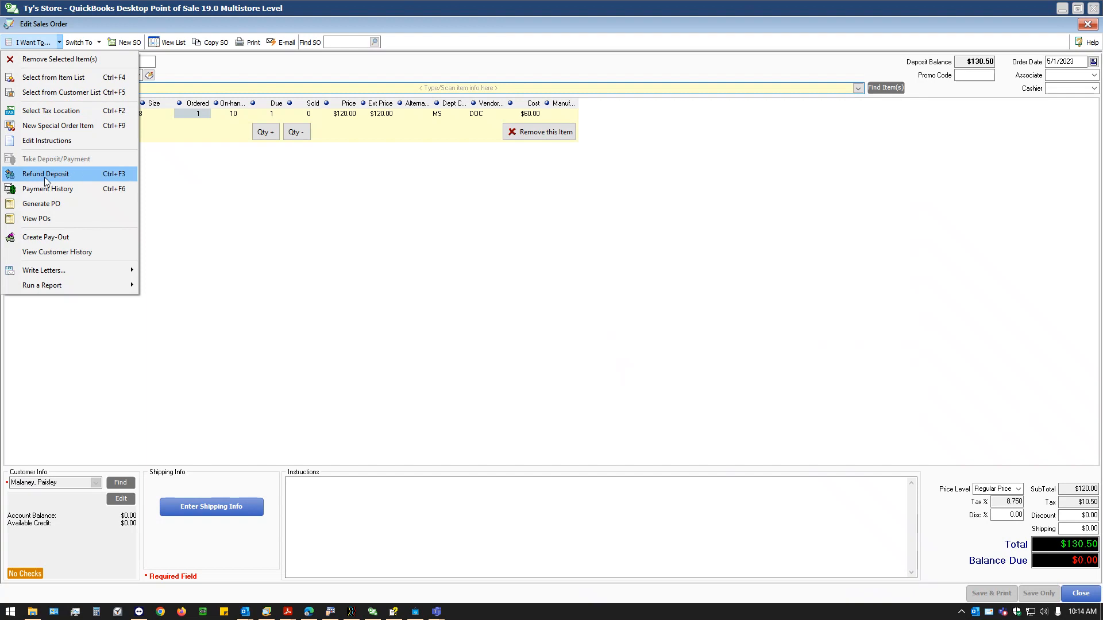
click(66, 236)
click(639, 373)
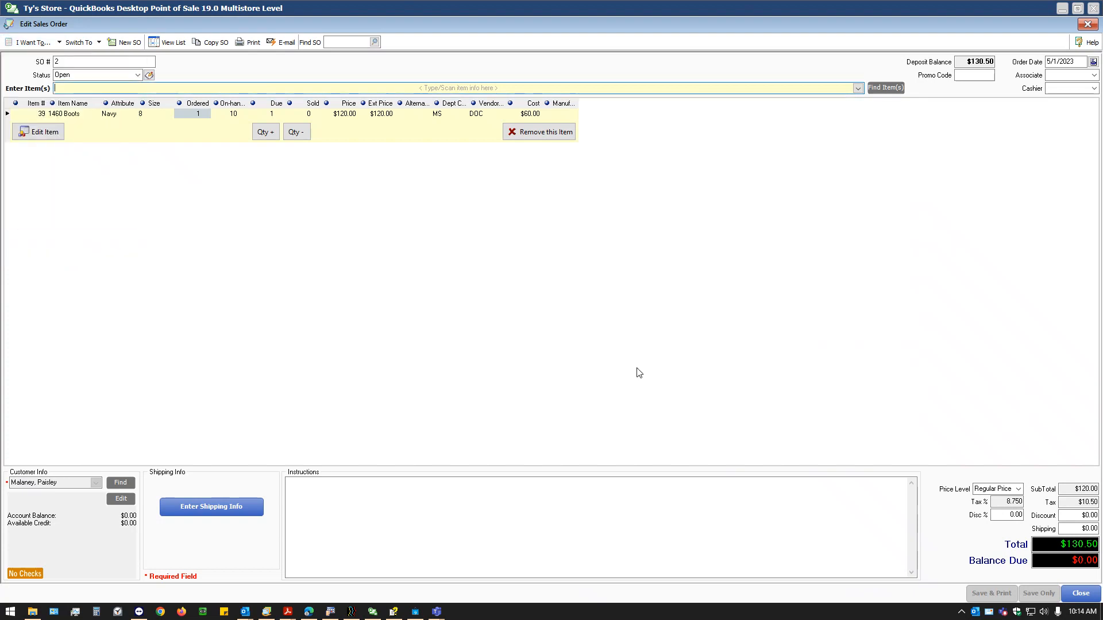
click(29, 42)
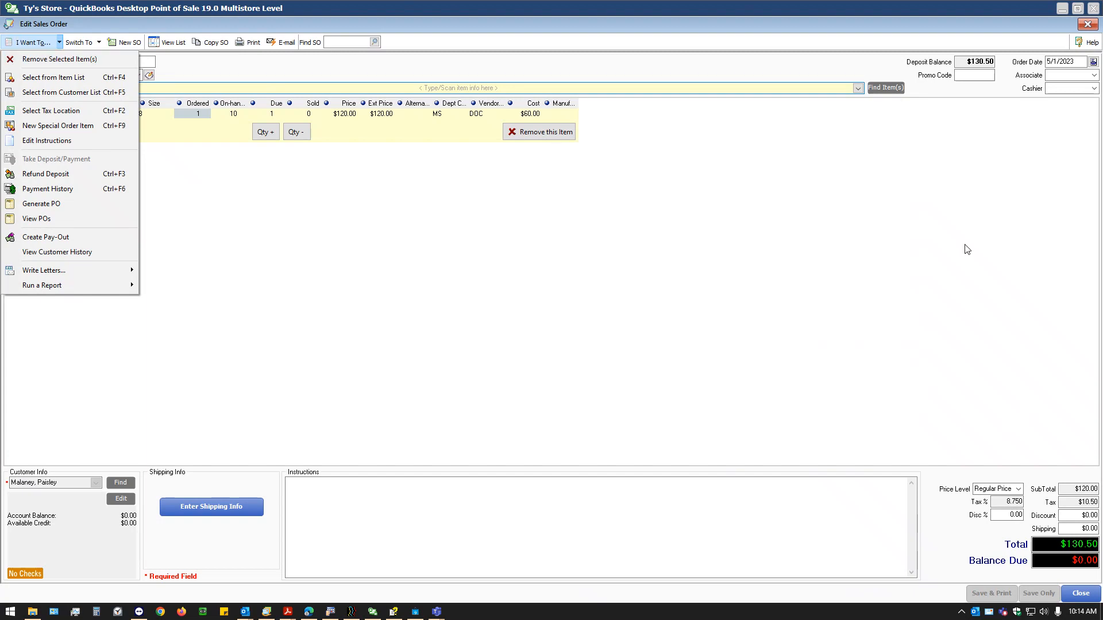
mouse_move(128, 275)
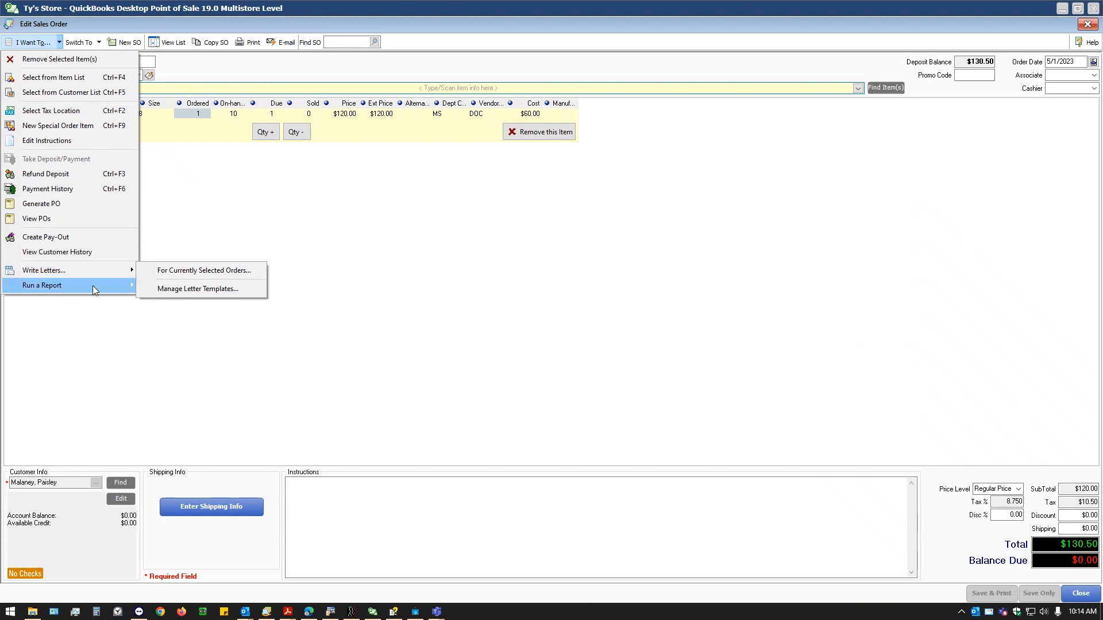
mouse_move(91, 285)
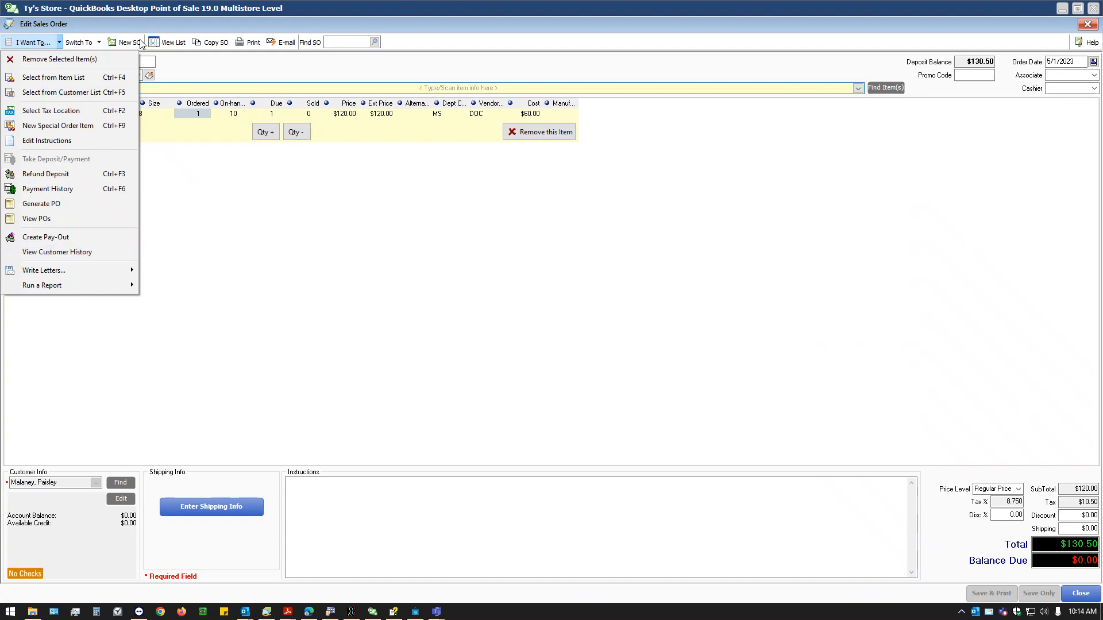
click(98, 41)
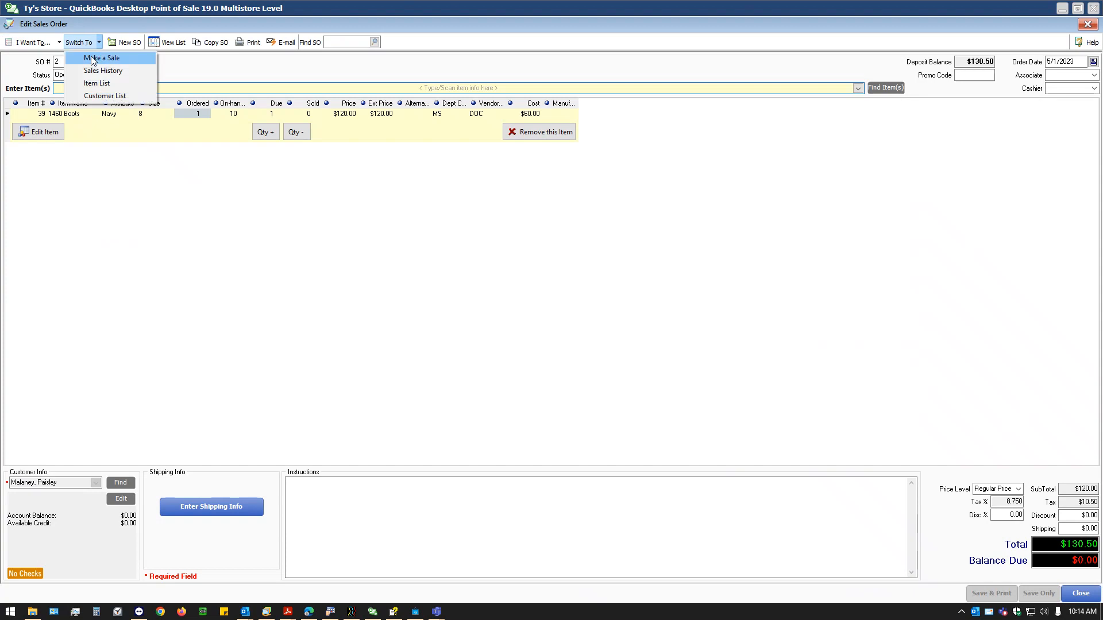
click(36, 43)
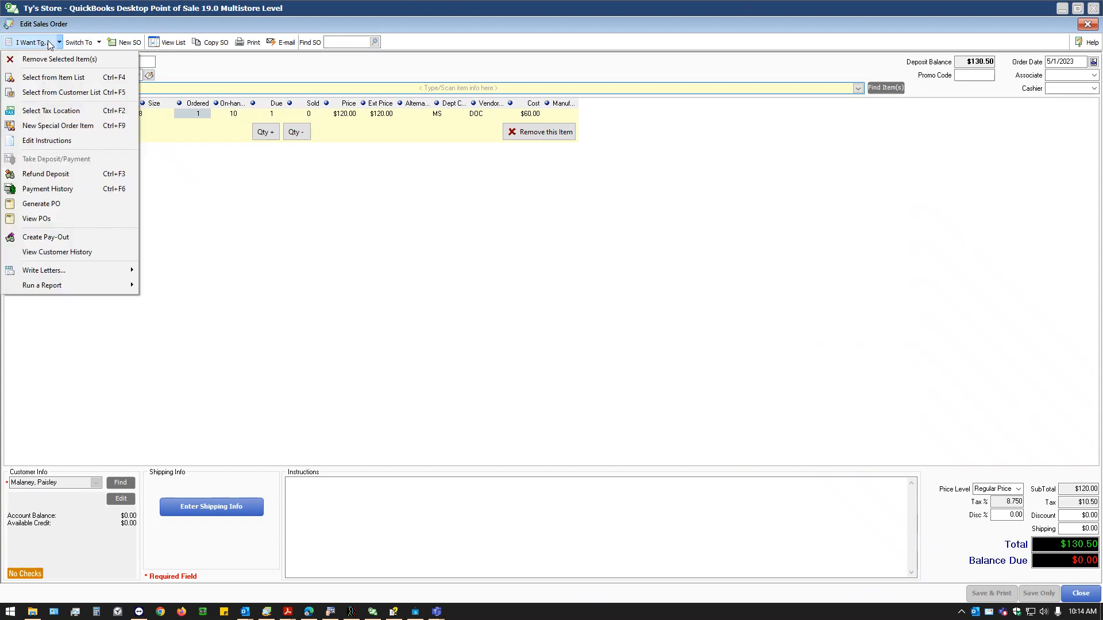
Switch from the sales order to making a sale and add the order's customer to the blank sales receipt.
click(101, 44)
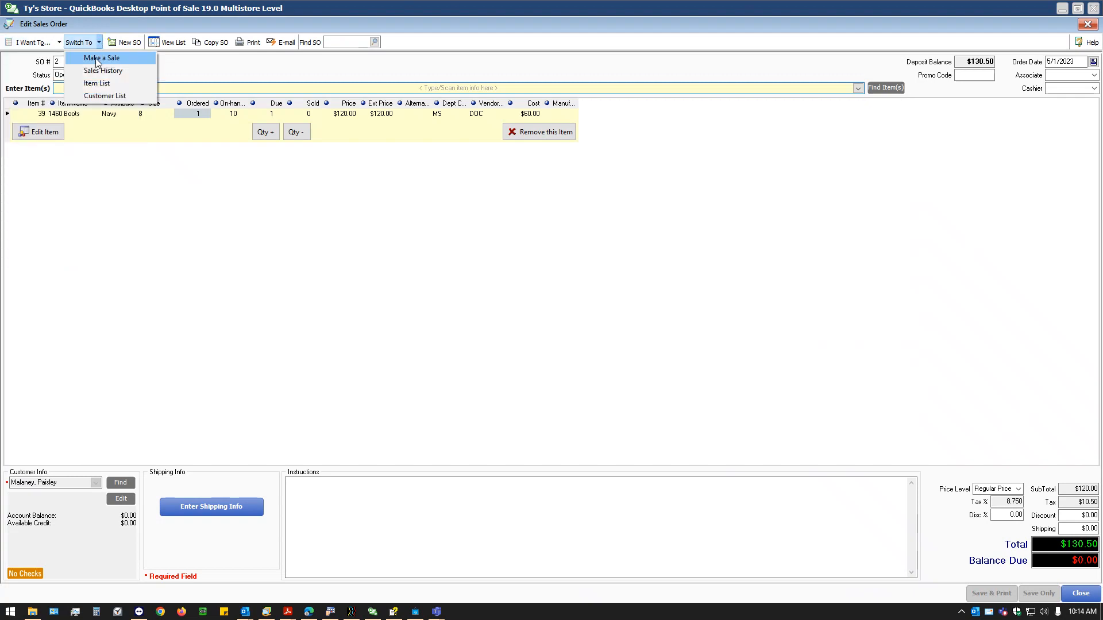
click(99, 58)
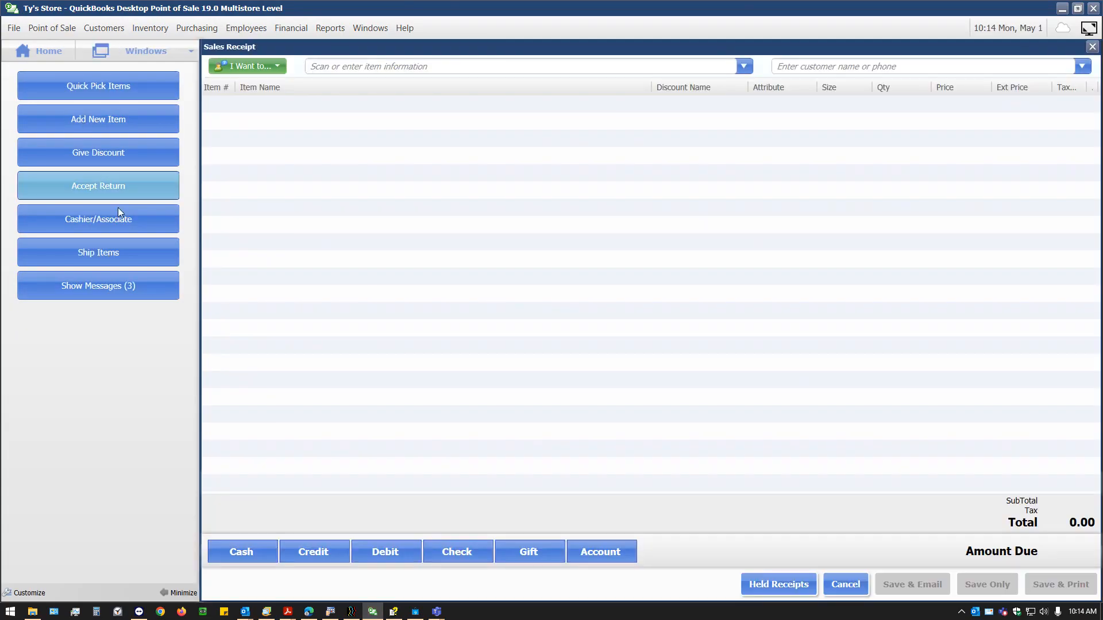
click(274, 68)
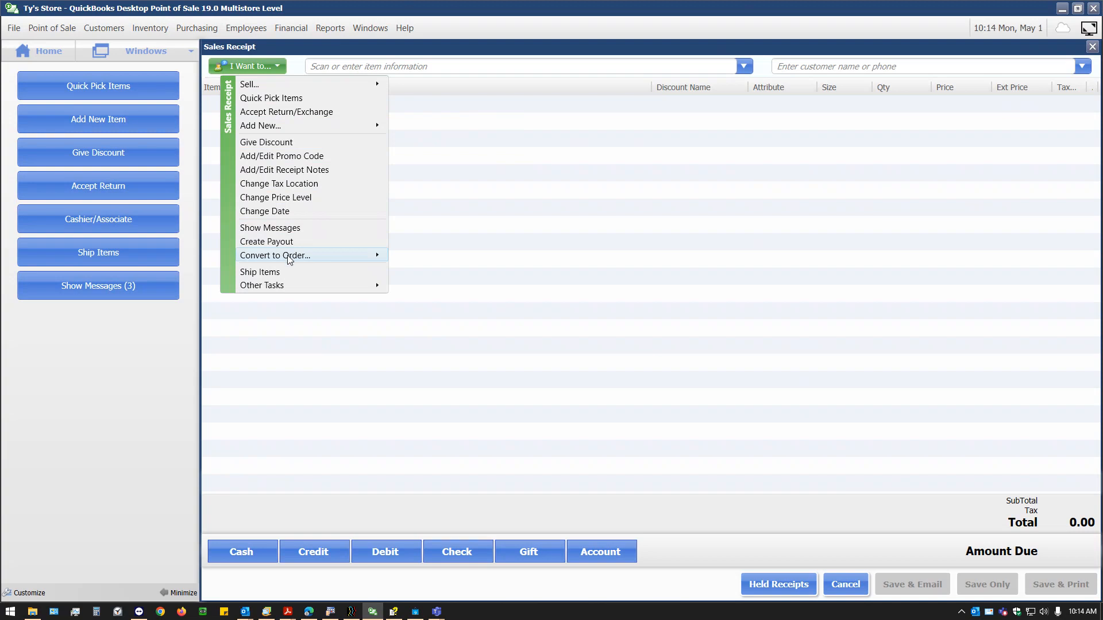
mouse_move(310, 260)
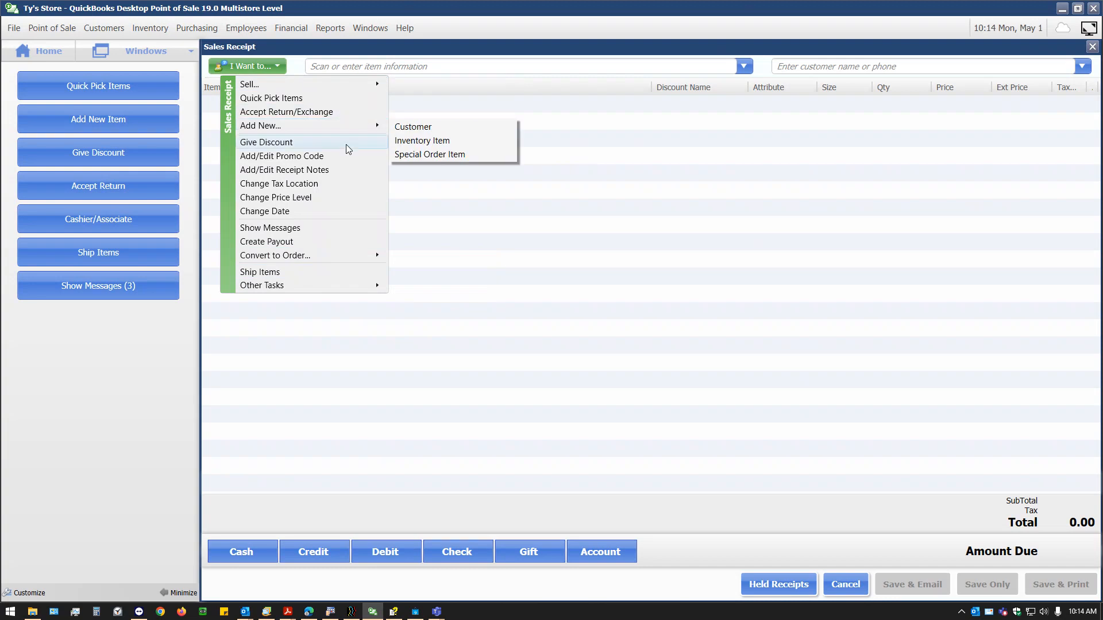
mouse_move(340, 132)
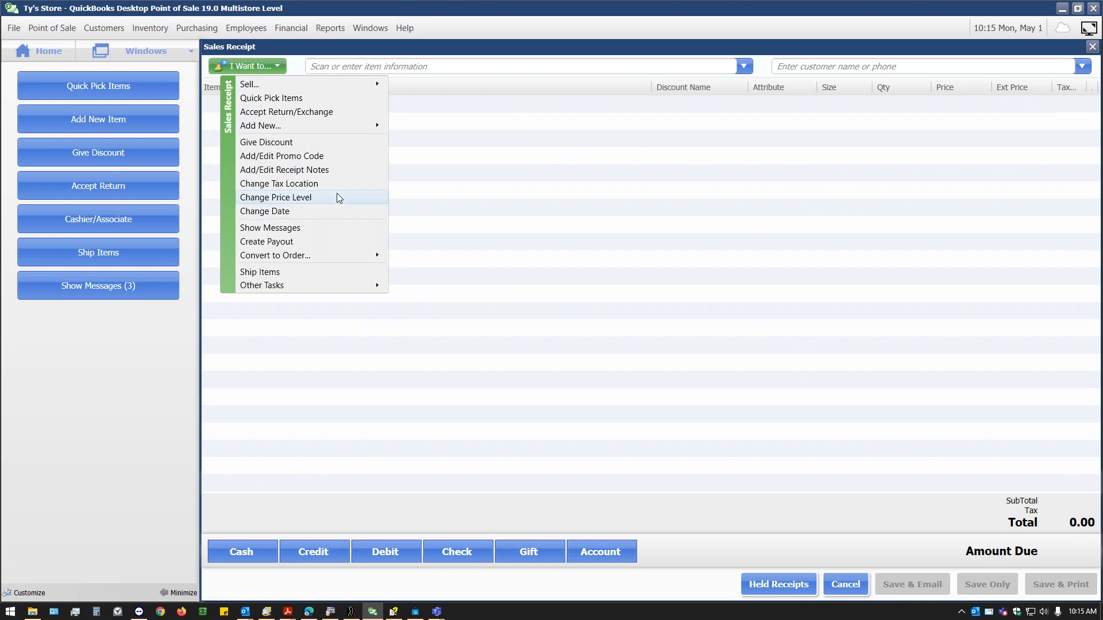
click(807, 69)
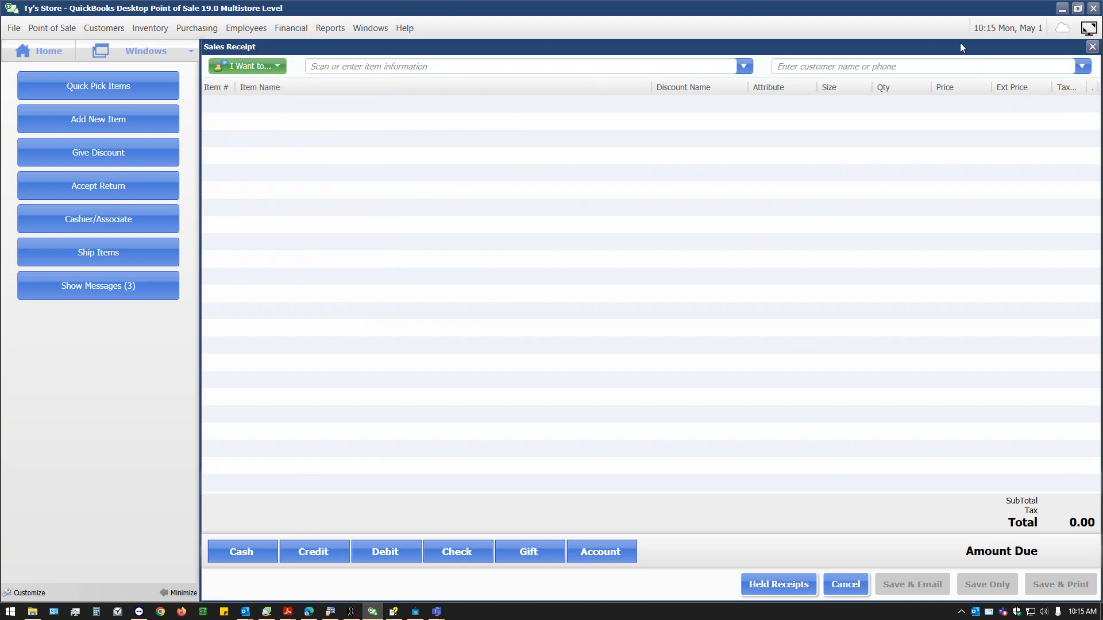
text(pais)
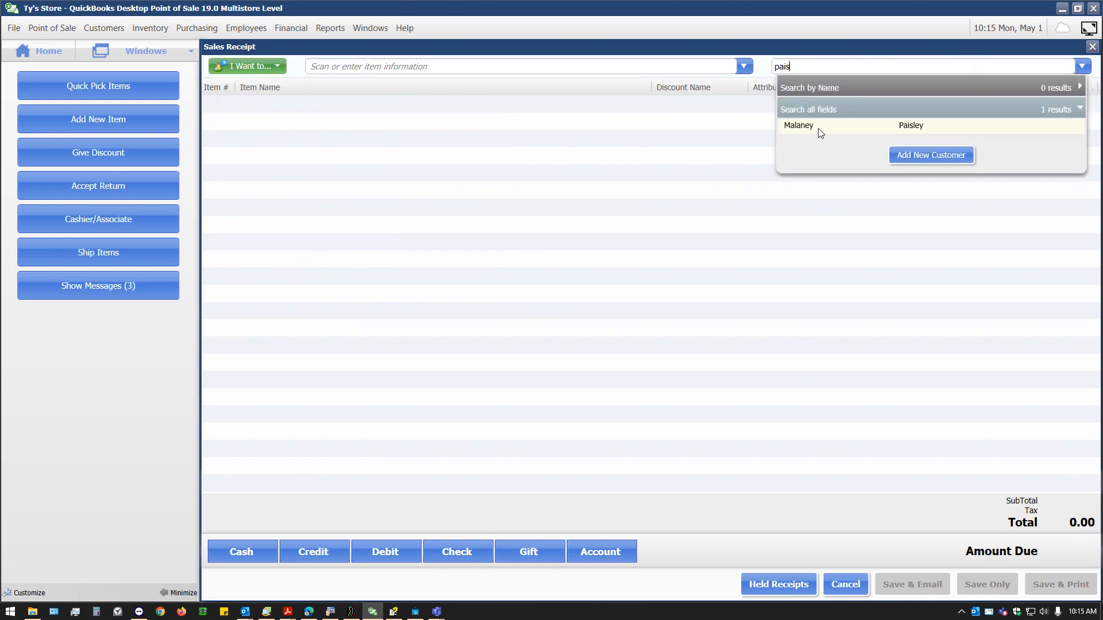
click(907, 125)
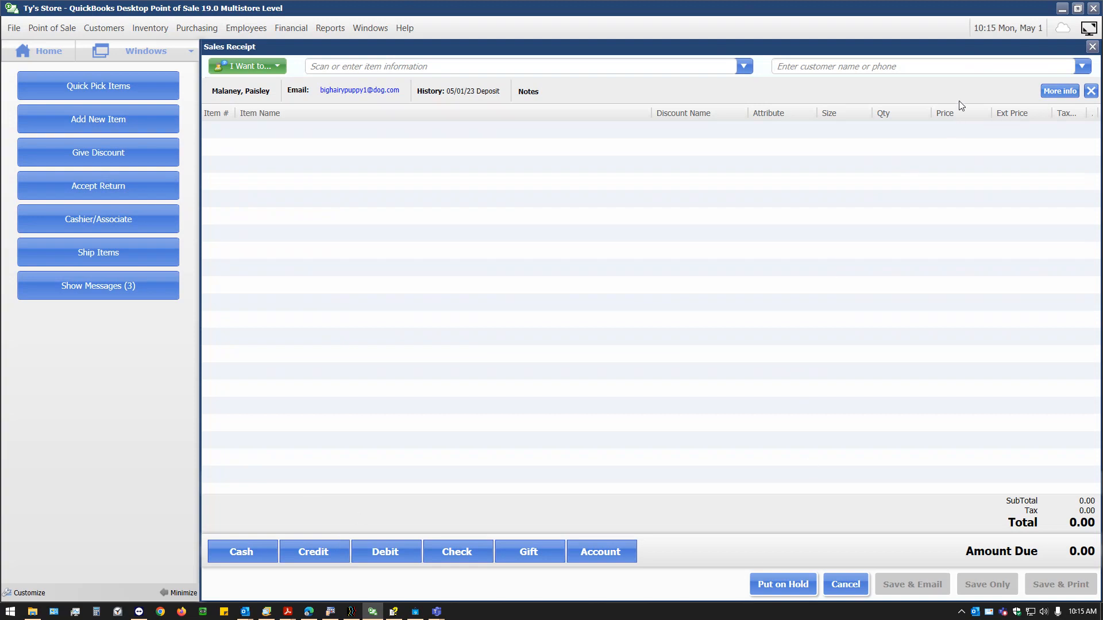
View the customer's detailed information, examine the history of deposits and sales orders, and close the details.
click(1056, 92)
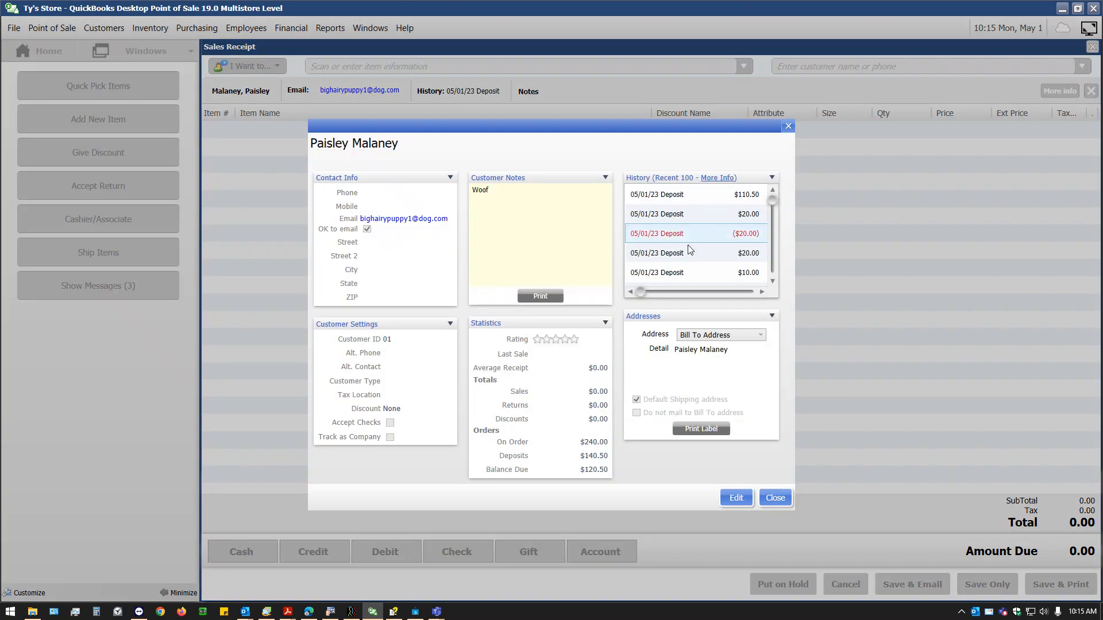
scroll(687, 224, down, 3)
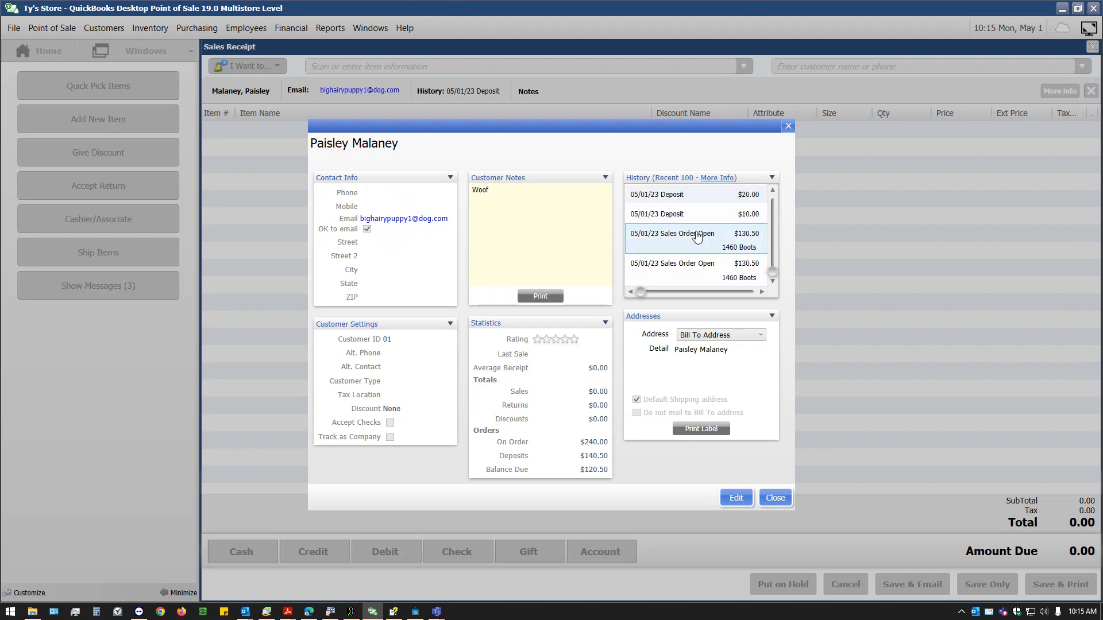
click(684, 243)
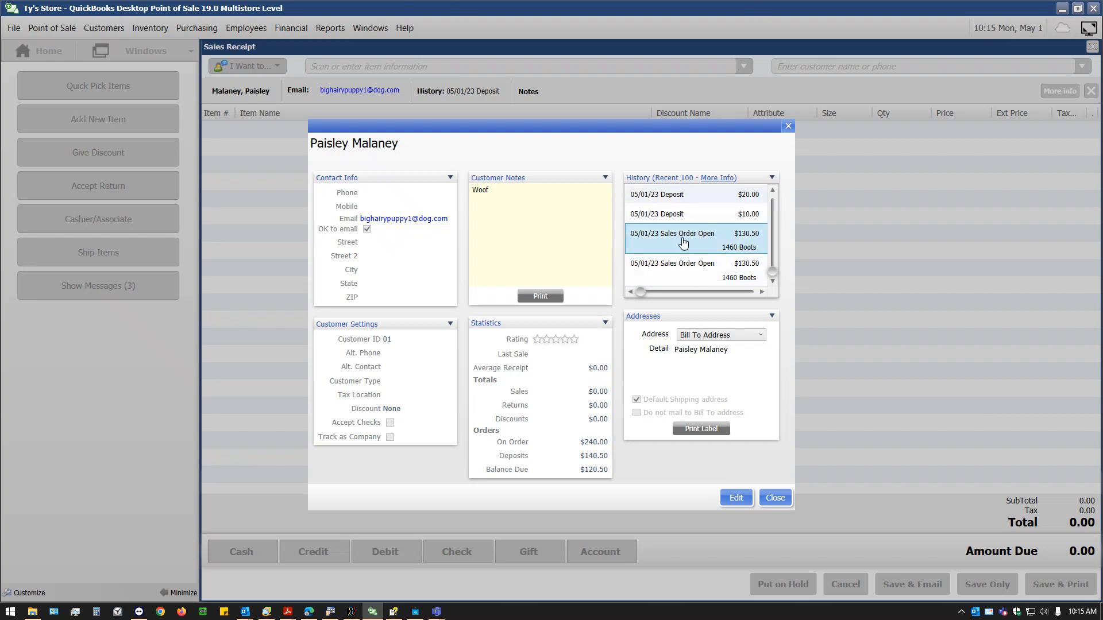
scroll(690, 244, up, 1)
scroll(691, 250, down, 1)
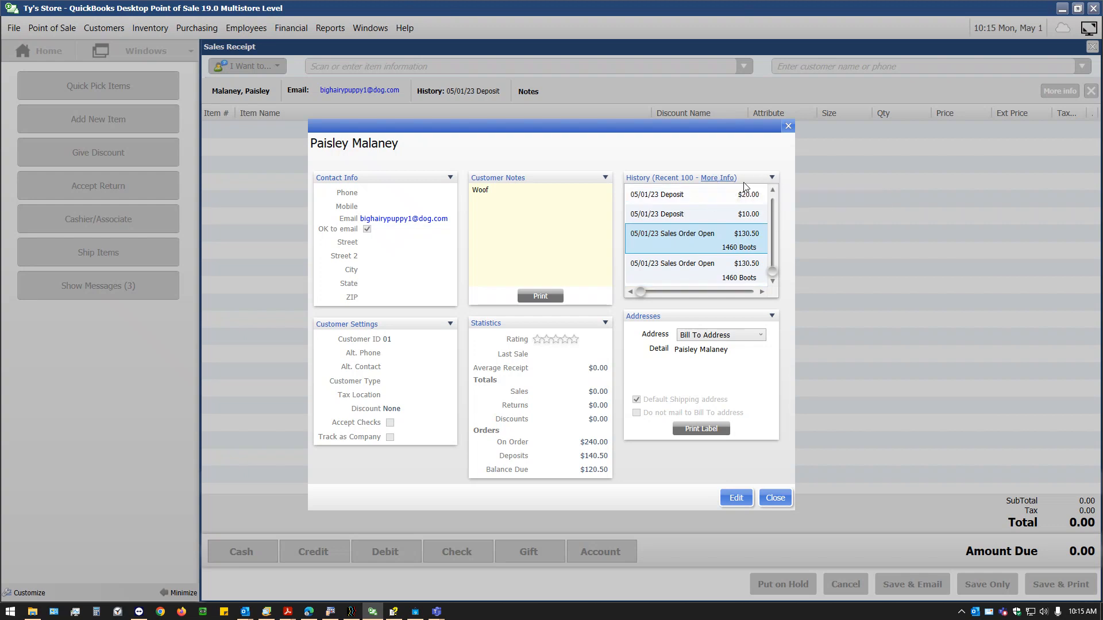
click(716, 179)
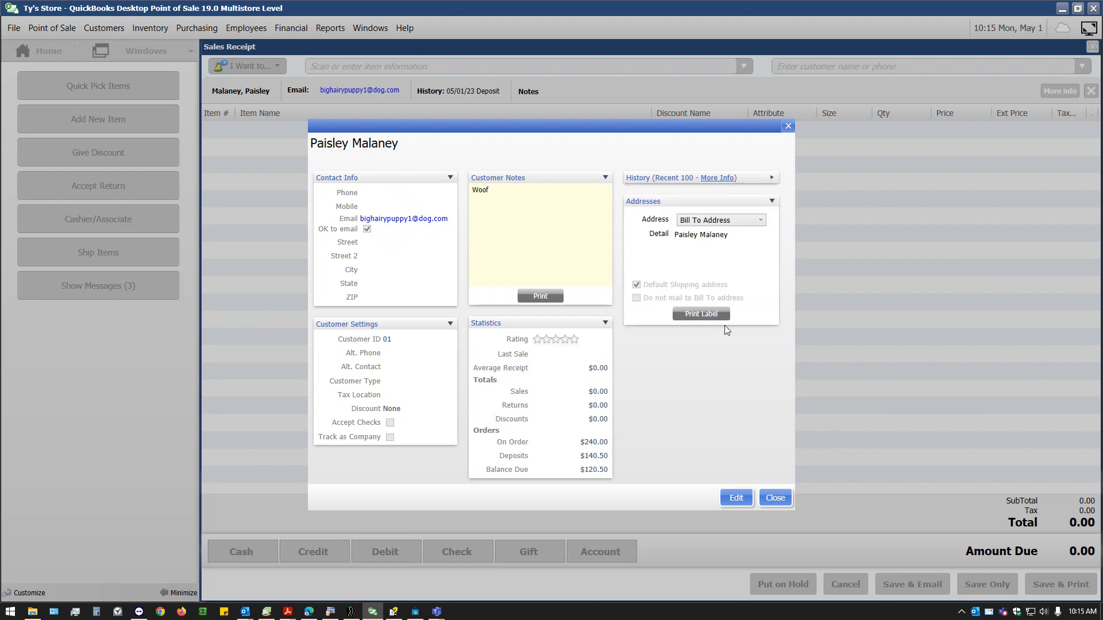
click(780, 495)
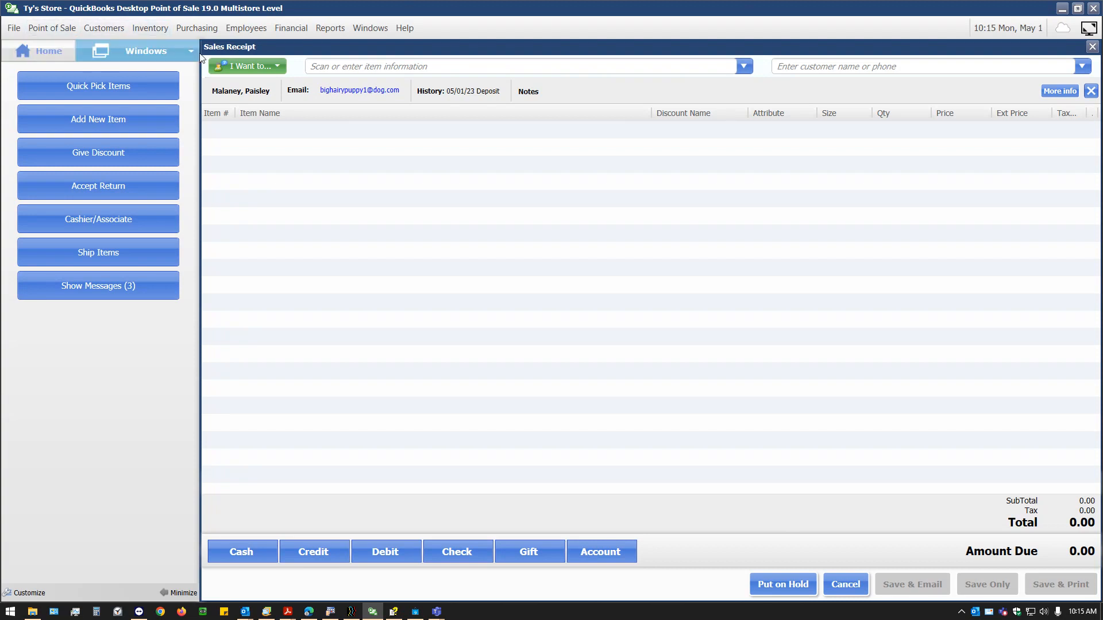
click(176, 51)
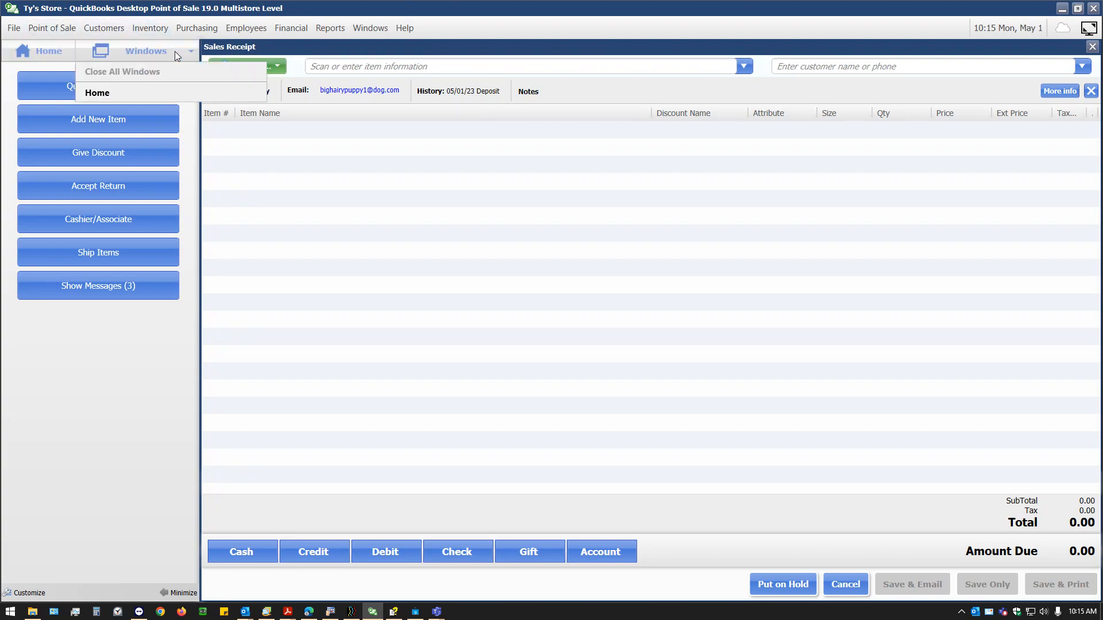
click(361, 181)
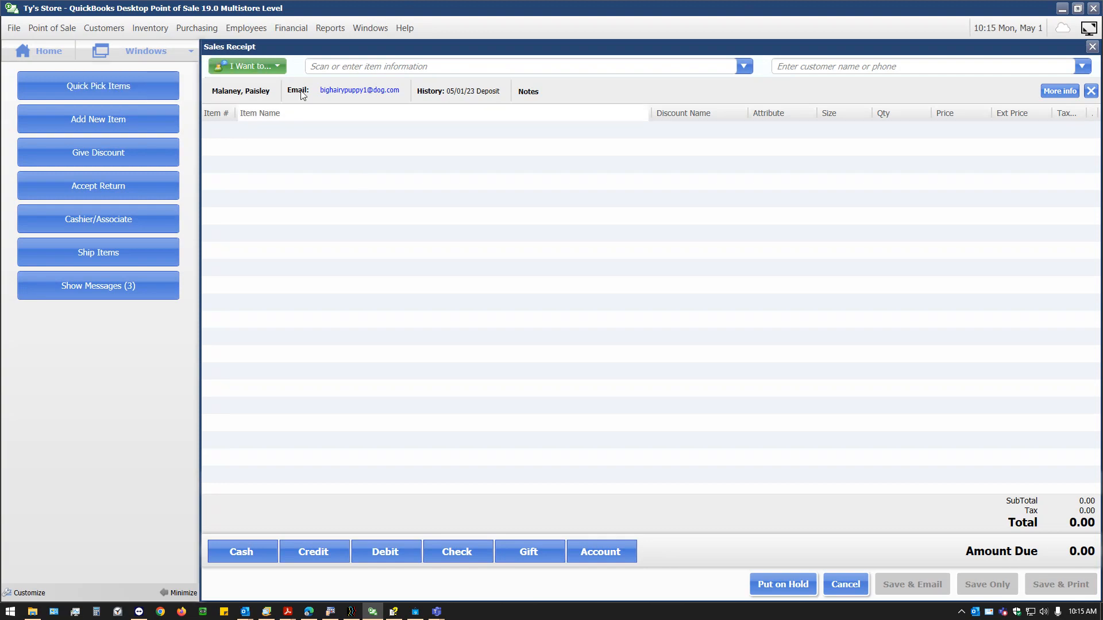
click(247, 66)
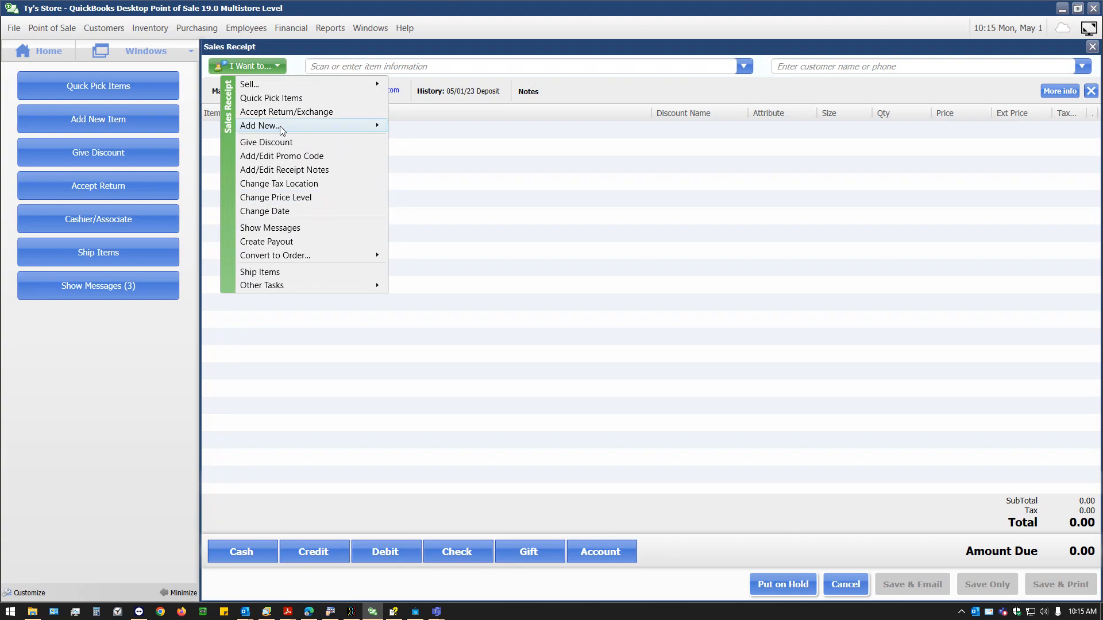
mouse_move(280, 126)
click(440, 159)
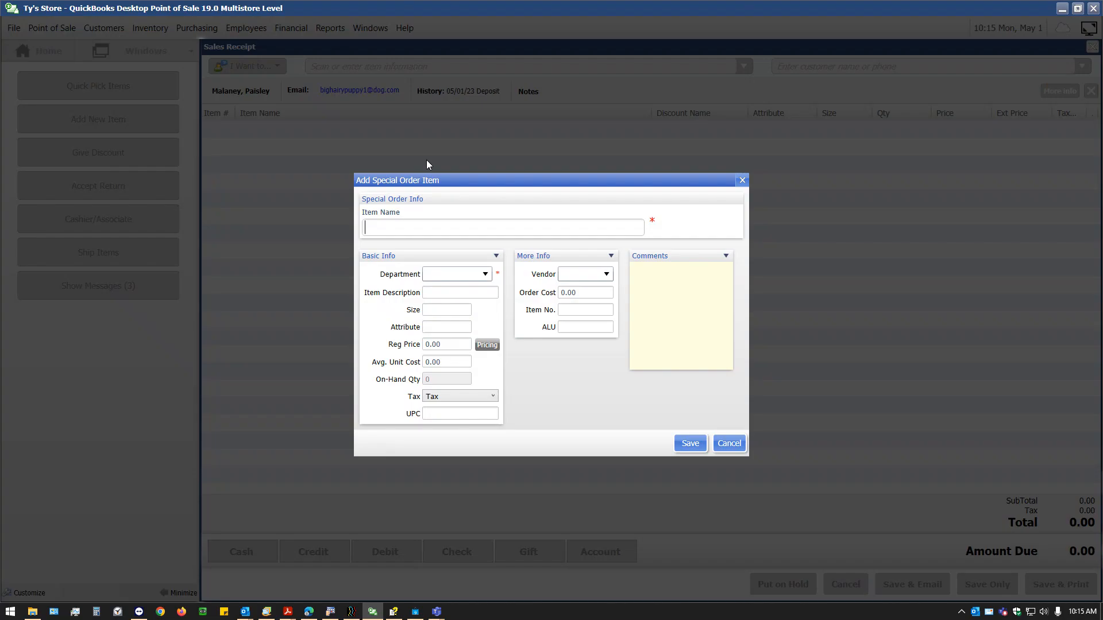
click(729, 446)
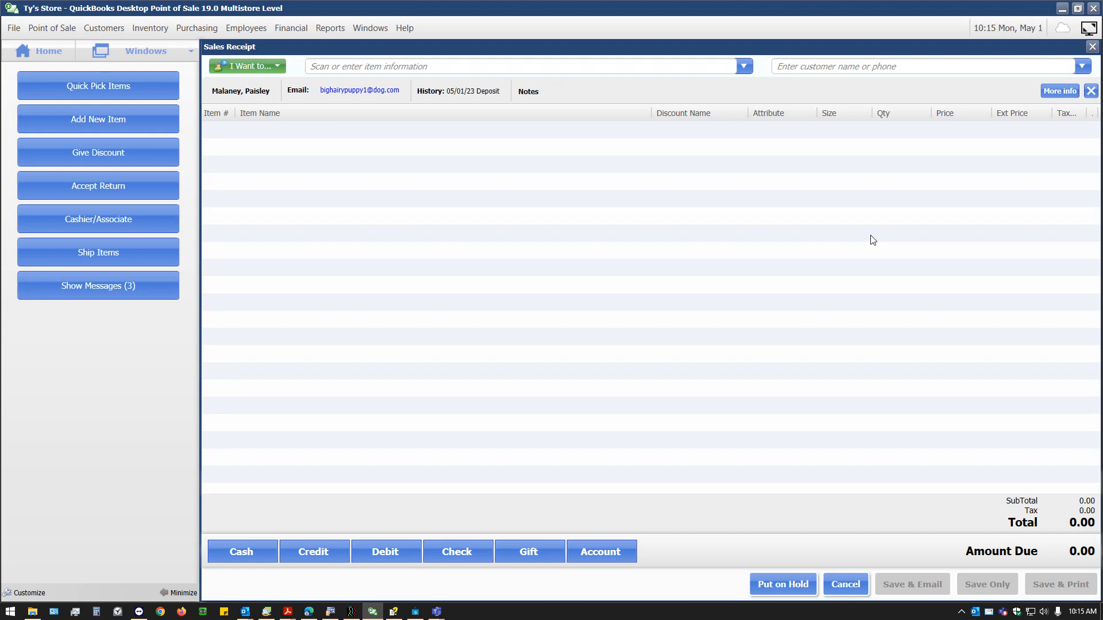
Remove the customer from the blank sales receipt and close the receipt, discarding its changes.
click(1091, 91)
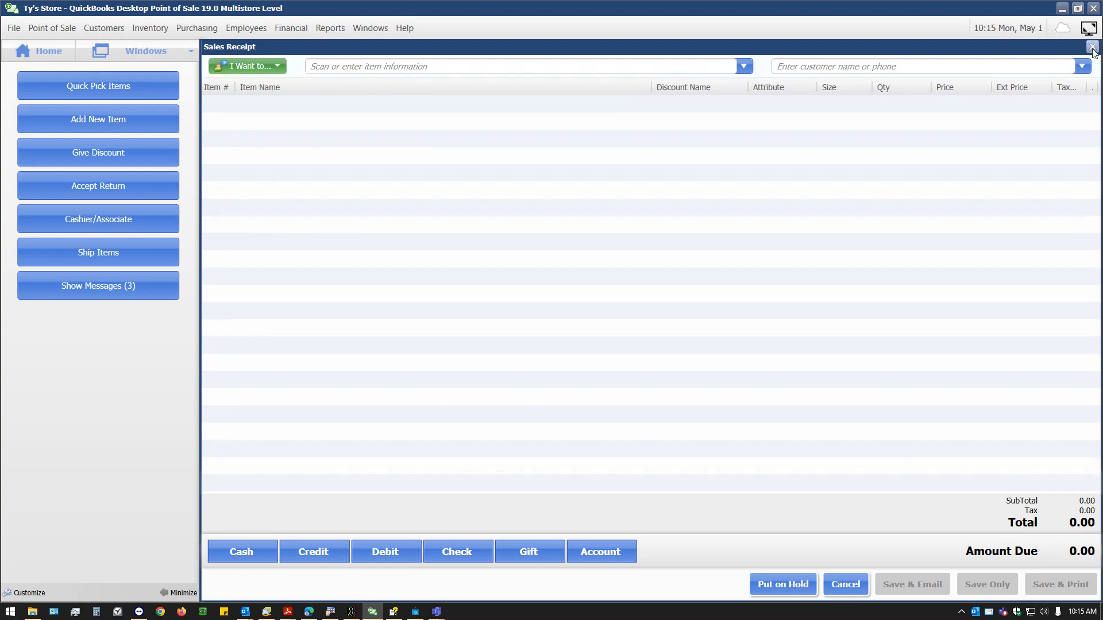
click(1092, 47)
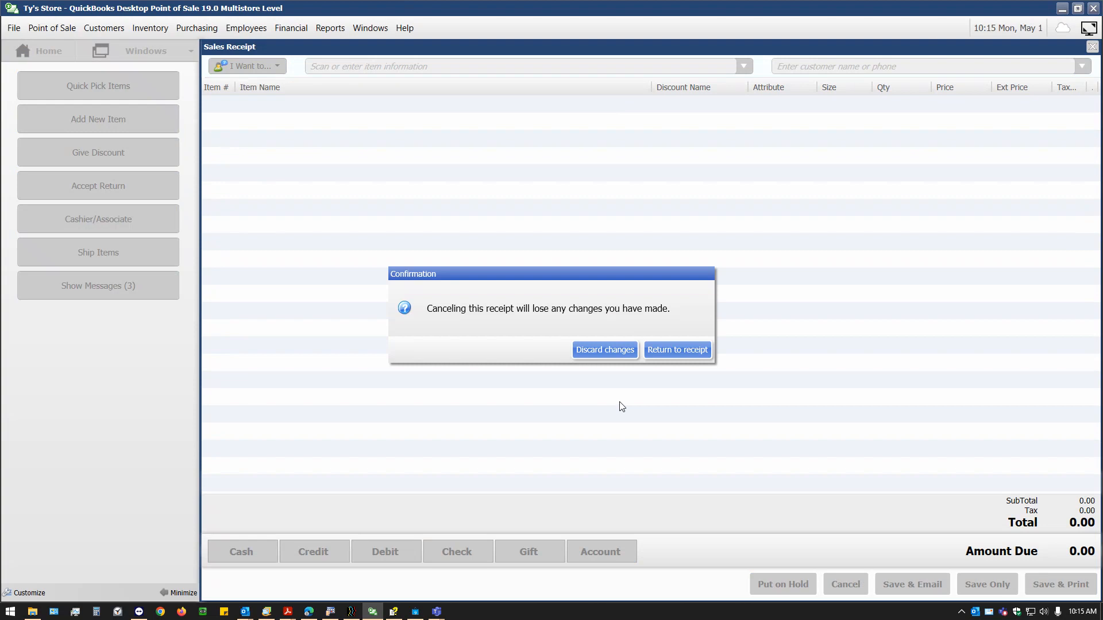
click(578, 348)
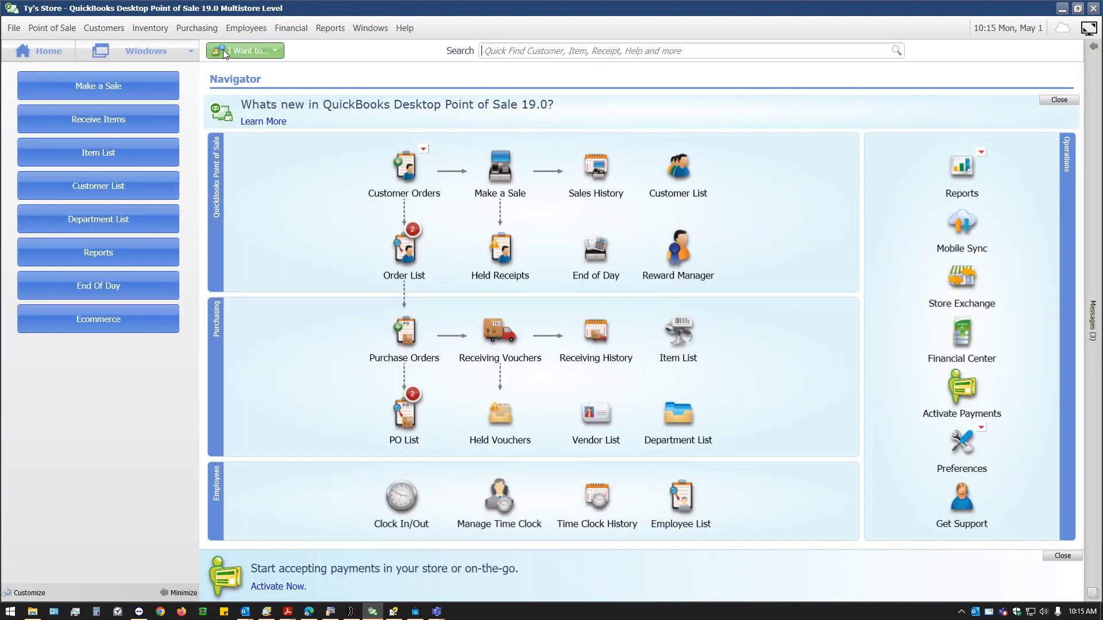
View the open sales orders and open the customer's fully paid order for editing.
mouse_move(415, 244)
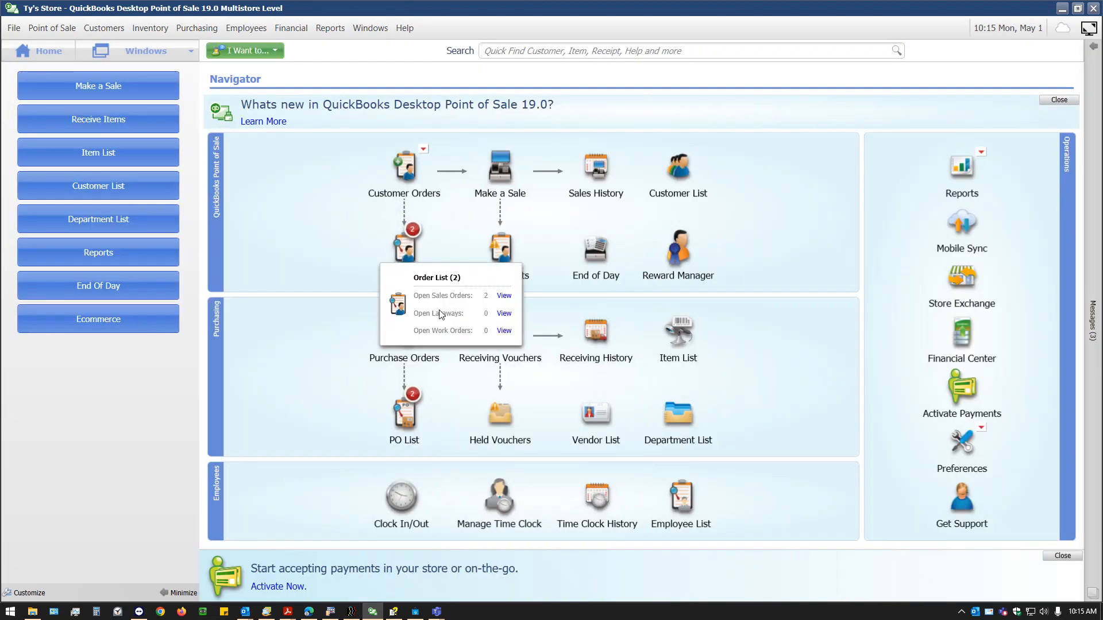
click(503, 296)
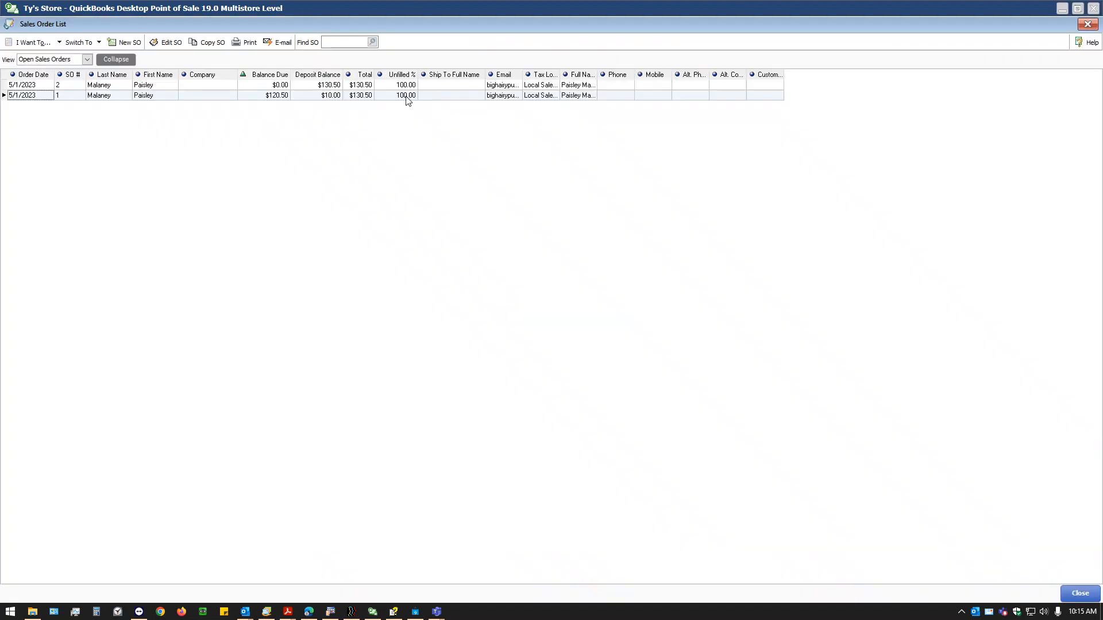
click(147, 87)
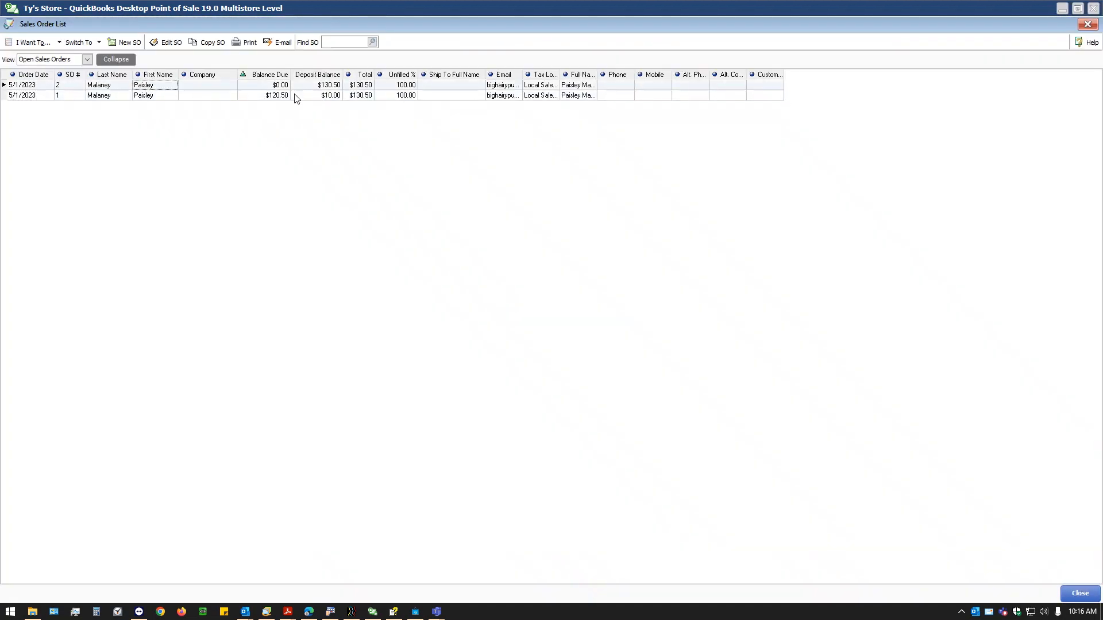
double_click(34, 85)
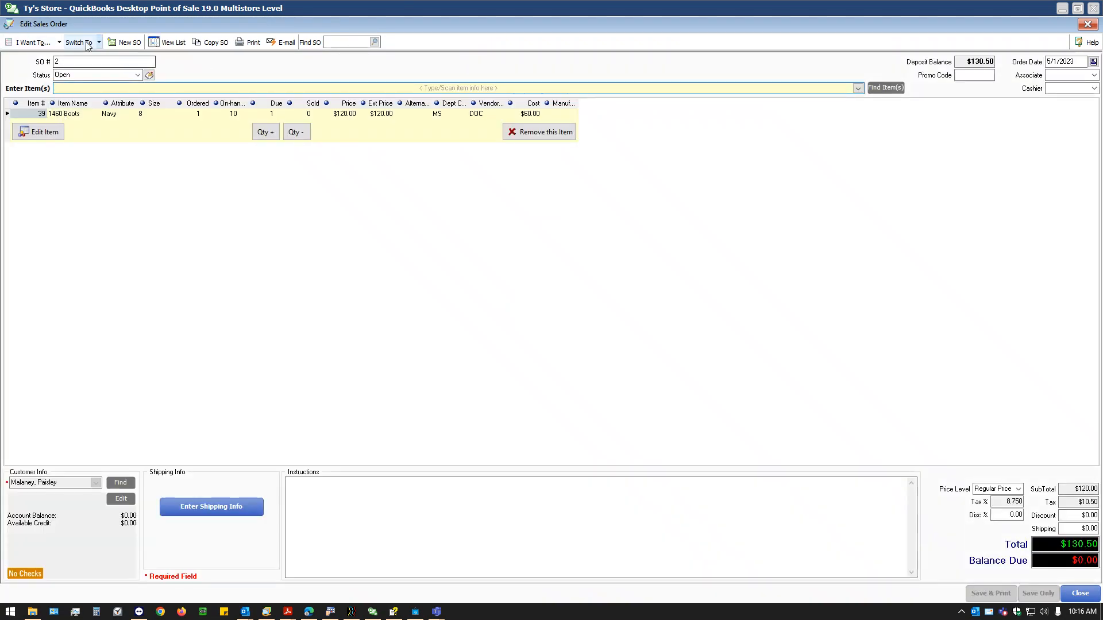
click(59, 43)
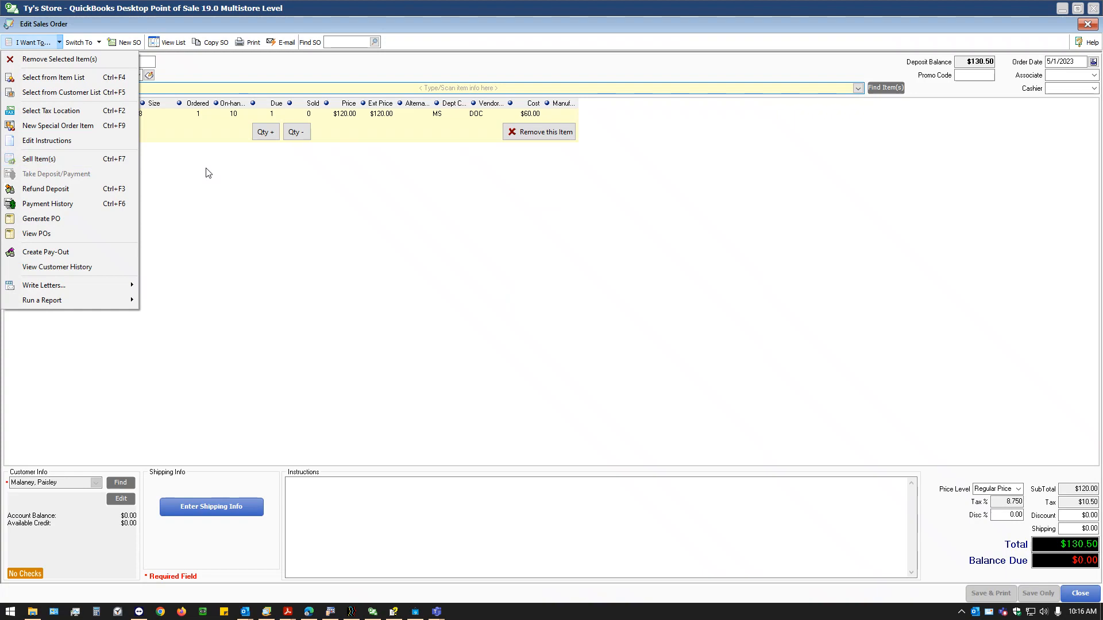
click(282, 201)
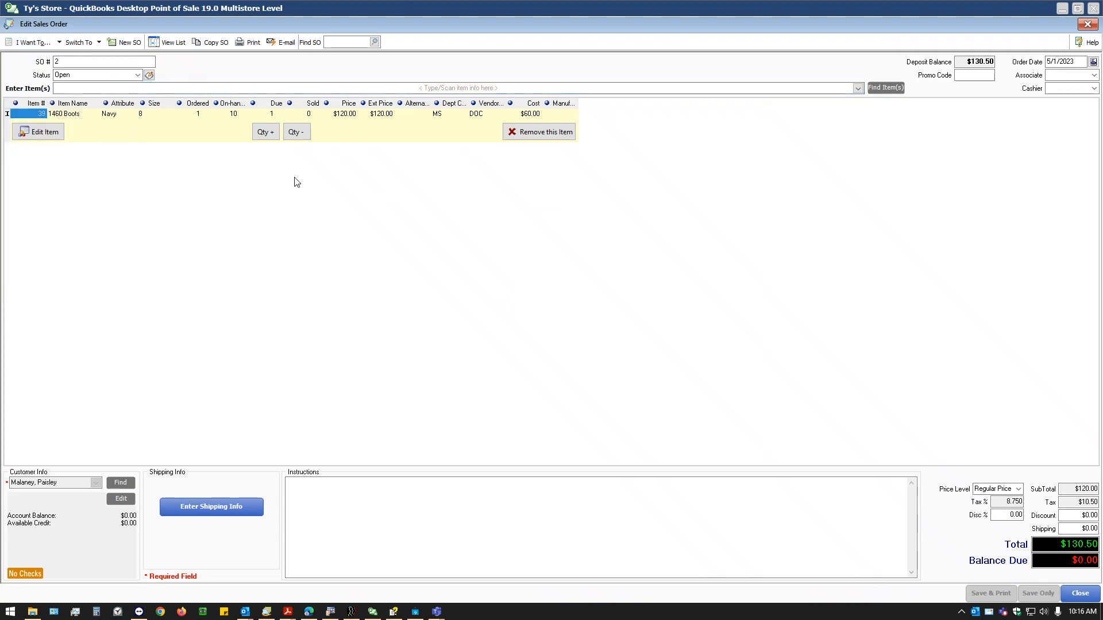
click(60, 43)
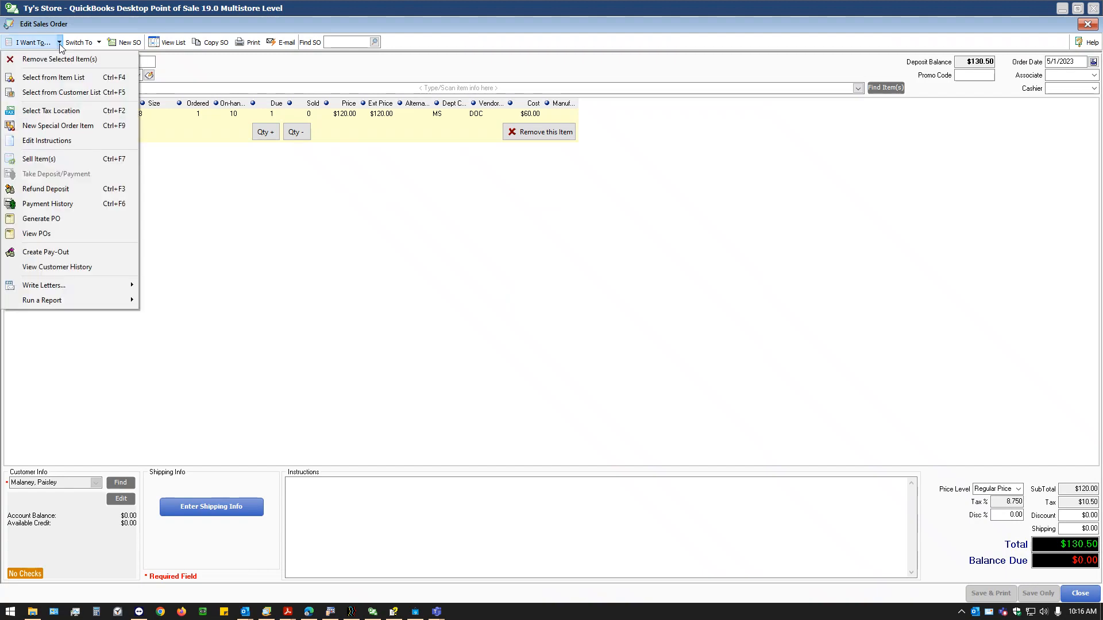
click(66, 159)
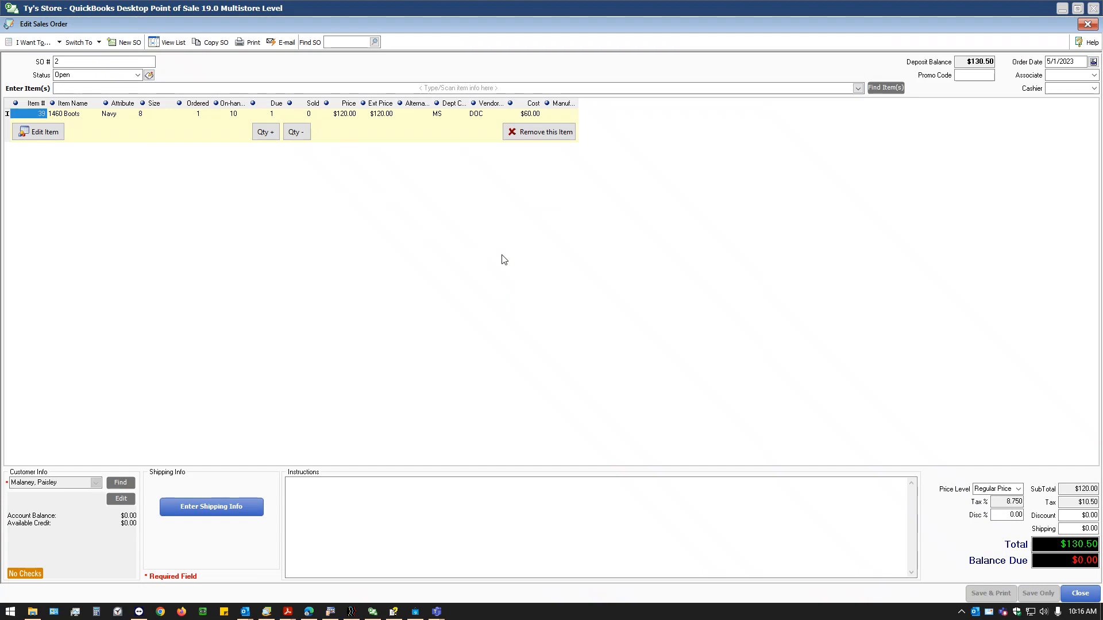
Sell the items on the sales order, selecting all of the due 1460 Boots, and continue to the sales receipt.
click(344, 114)
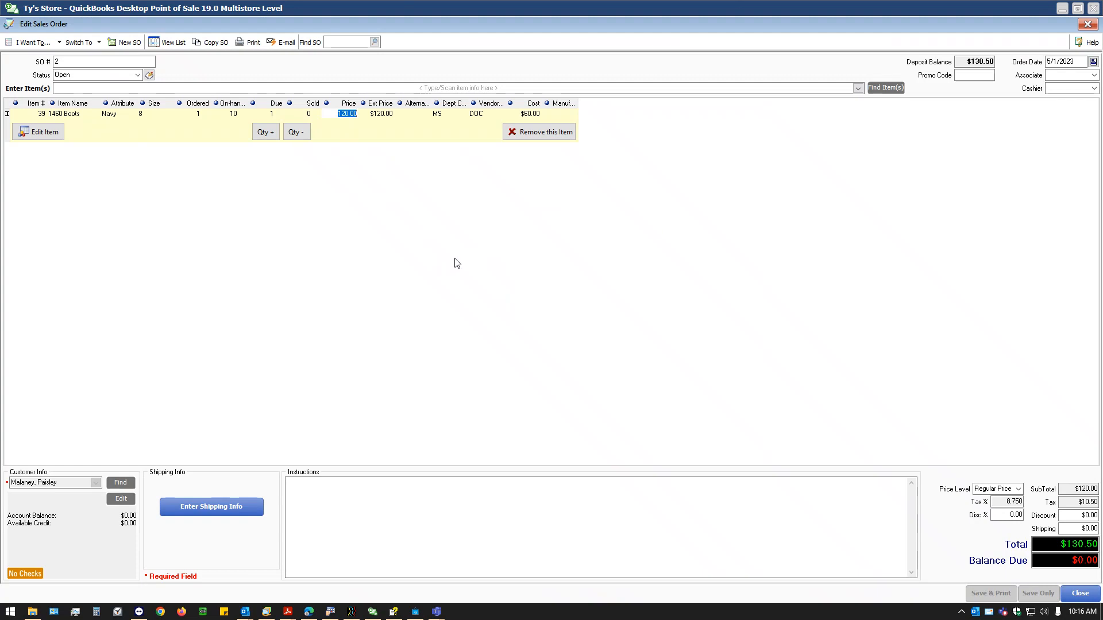
click(32, 43)
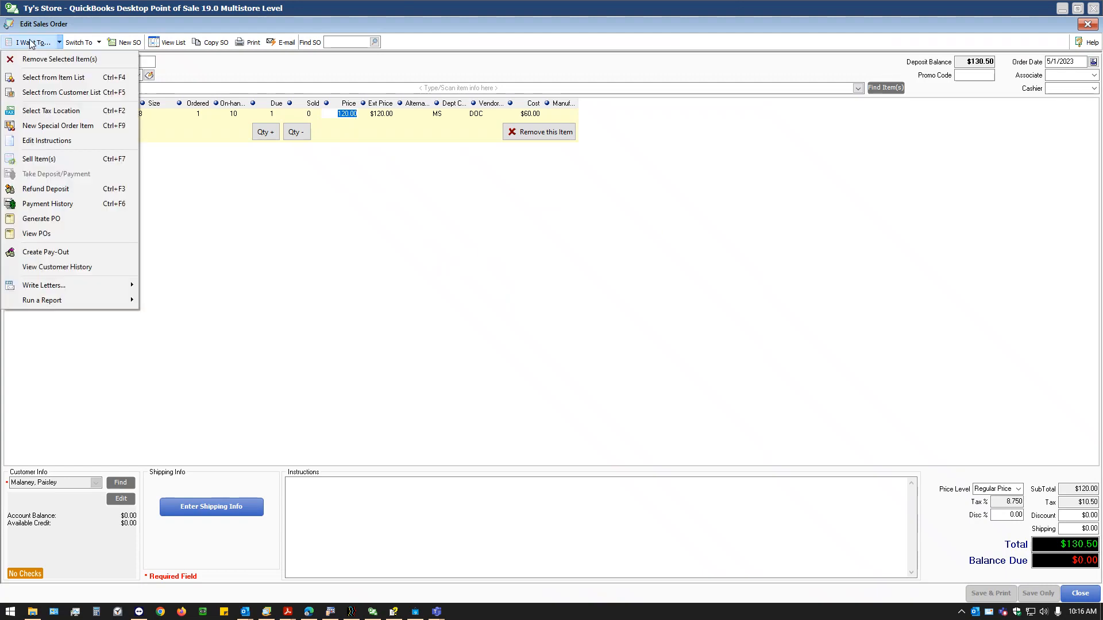
click(69, 161)
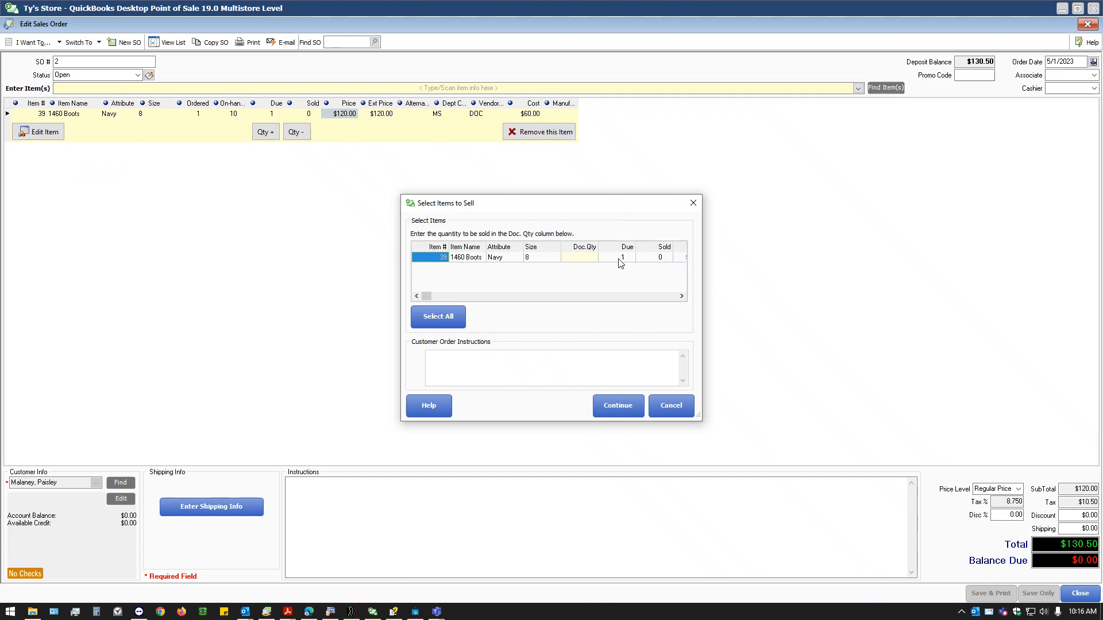
click(681, 295)
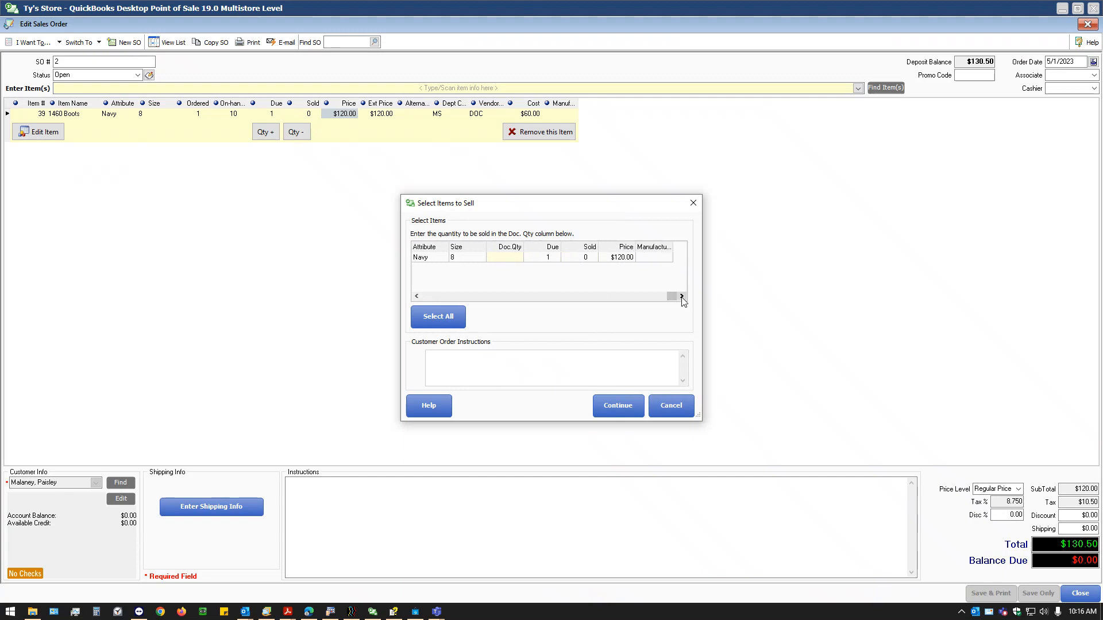
click(539, 299)
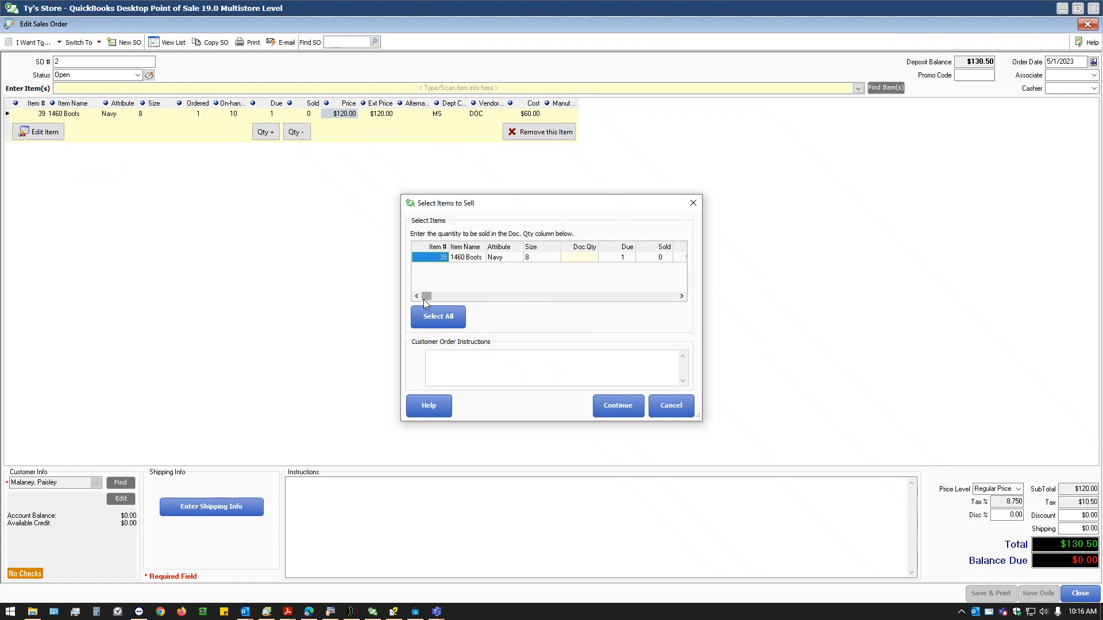
click(433, 320)
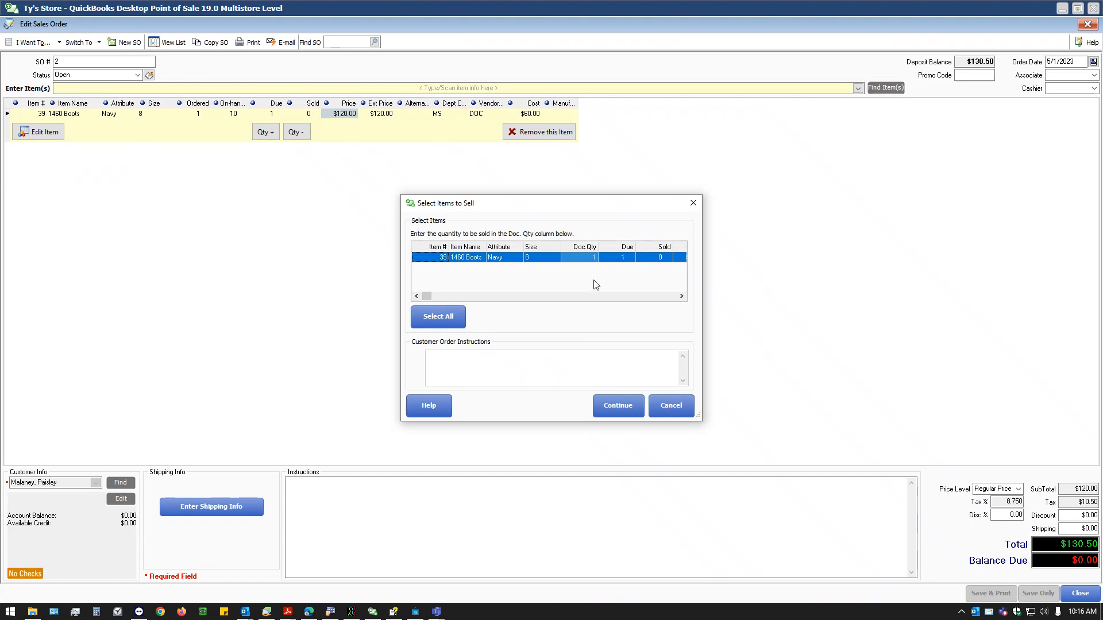
click(438, 275)
click(610, 402)
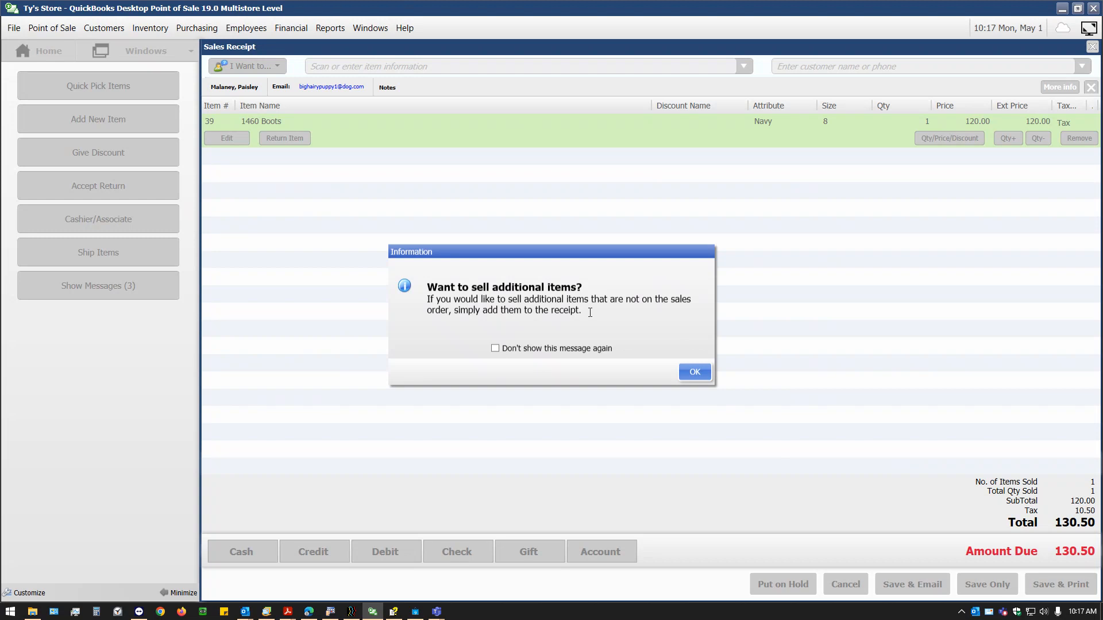
Apply the order's $130.50 deposit to the sales receipt and save it without printing.
click(694, 372)
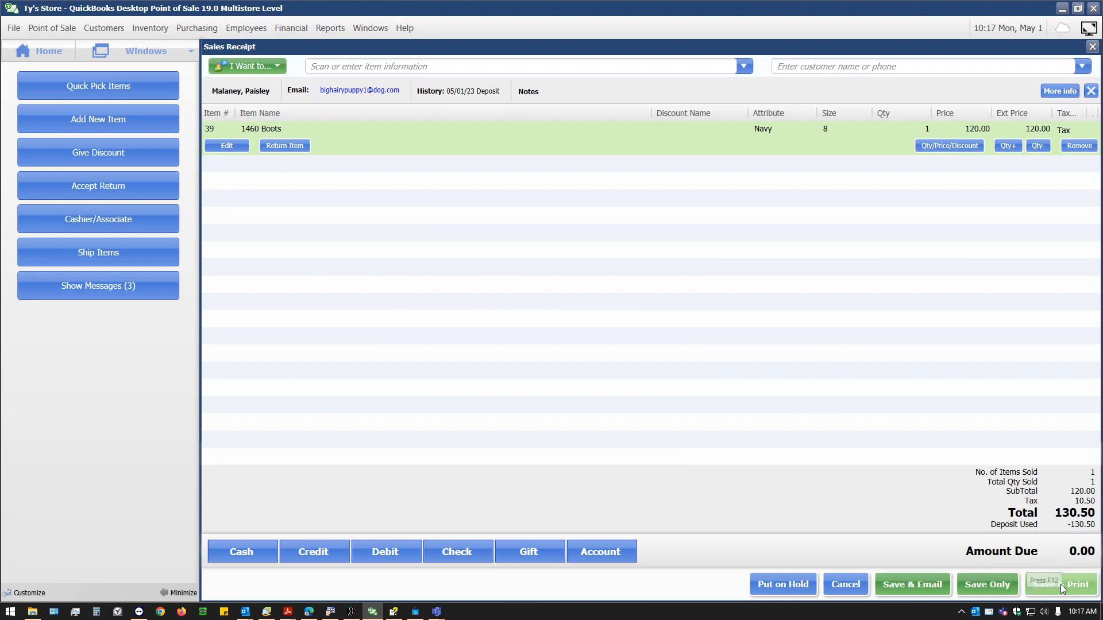
click(979, 585)
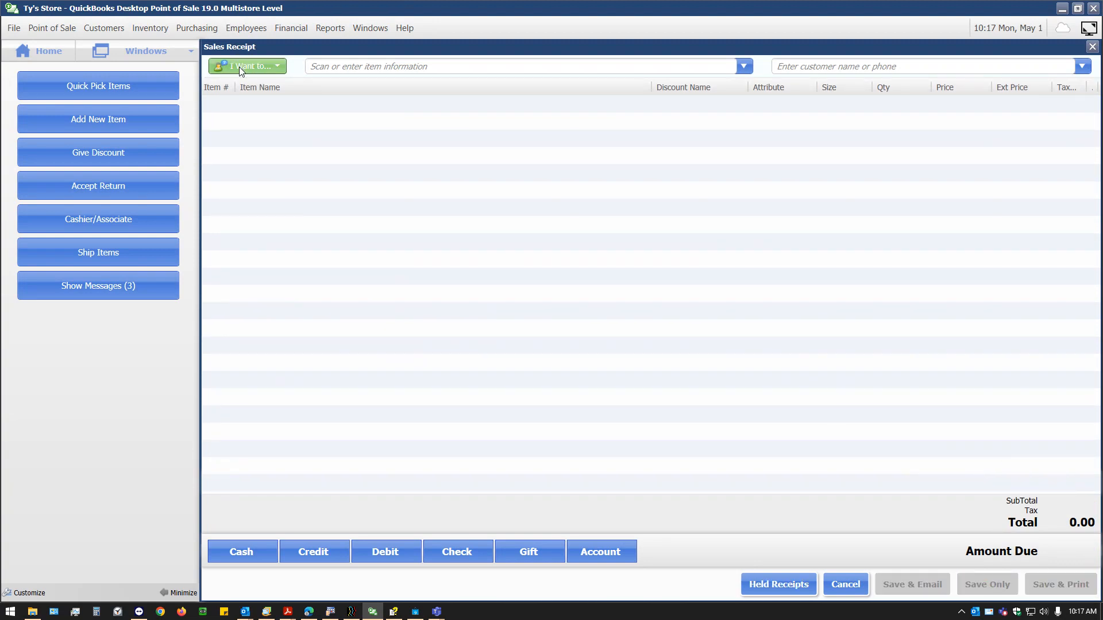
Open the sales order list and examine the sold order's balance due, deposit balance and unfilled percentage.
click(46, 27)
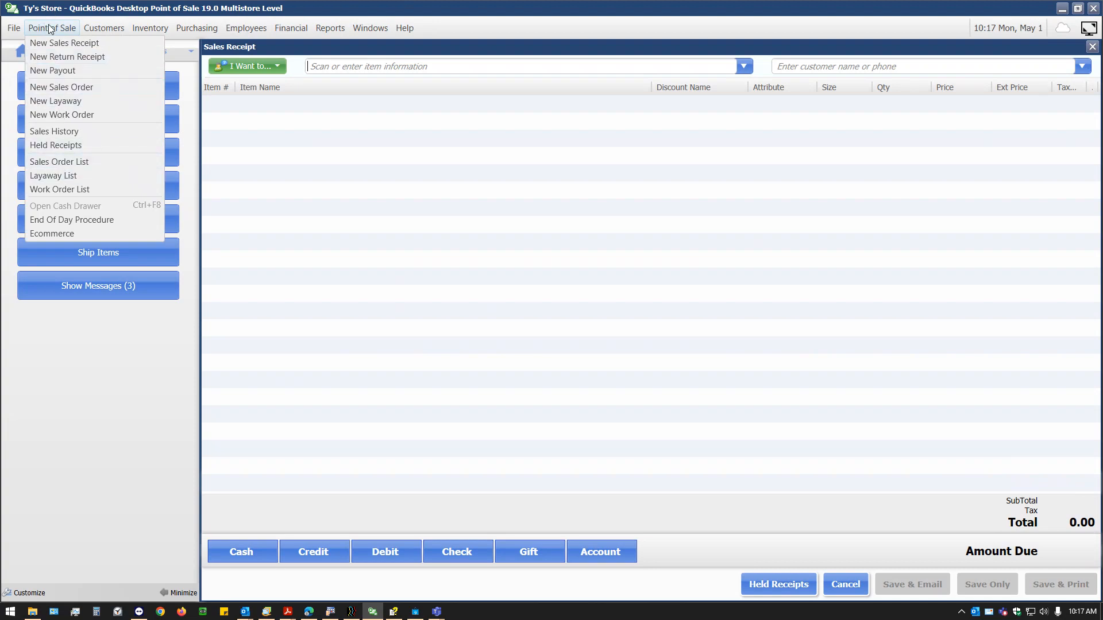
click(58, 163)
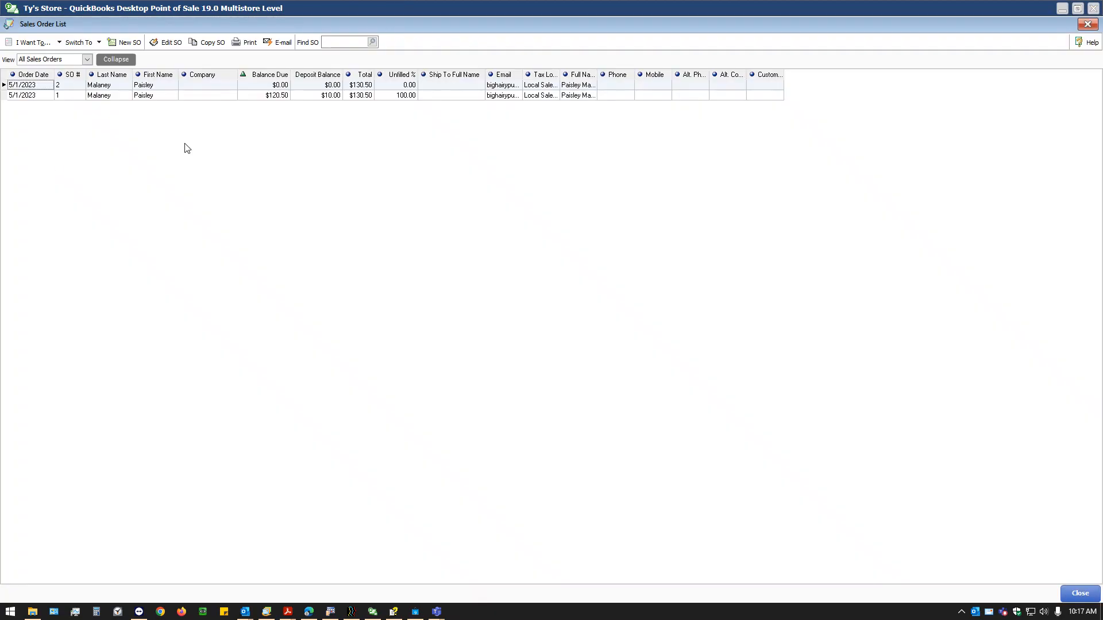
click(401, 88)
click(478, 87)
click(18, 86)
click(47, 46)
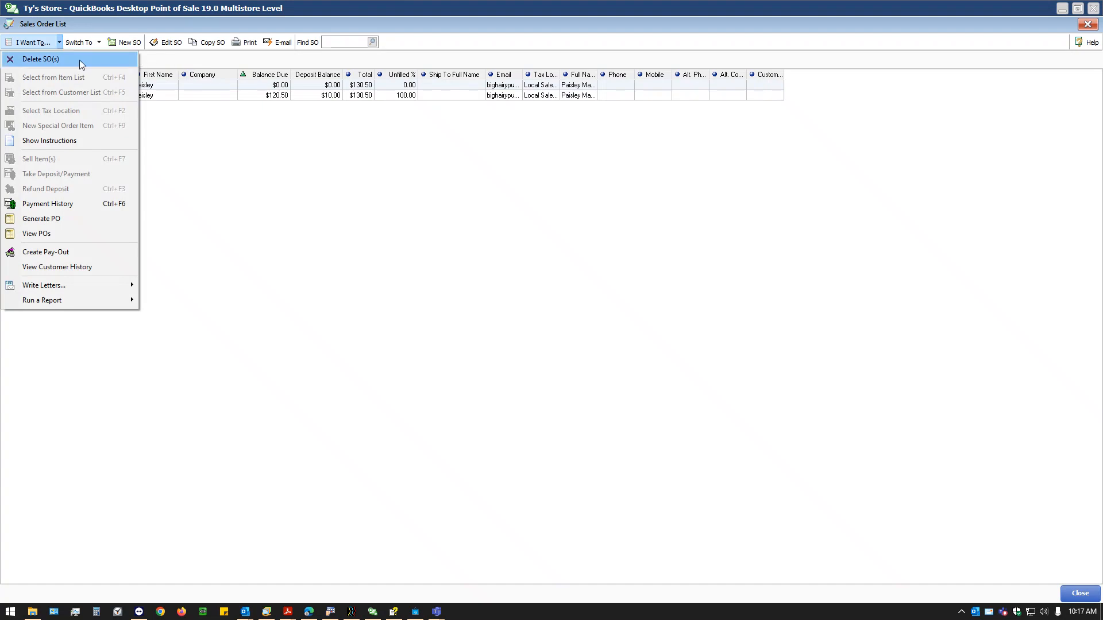
click(198, 60)
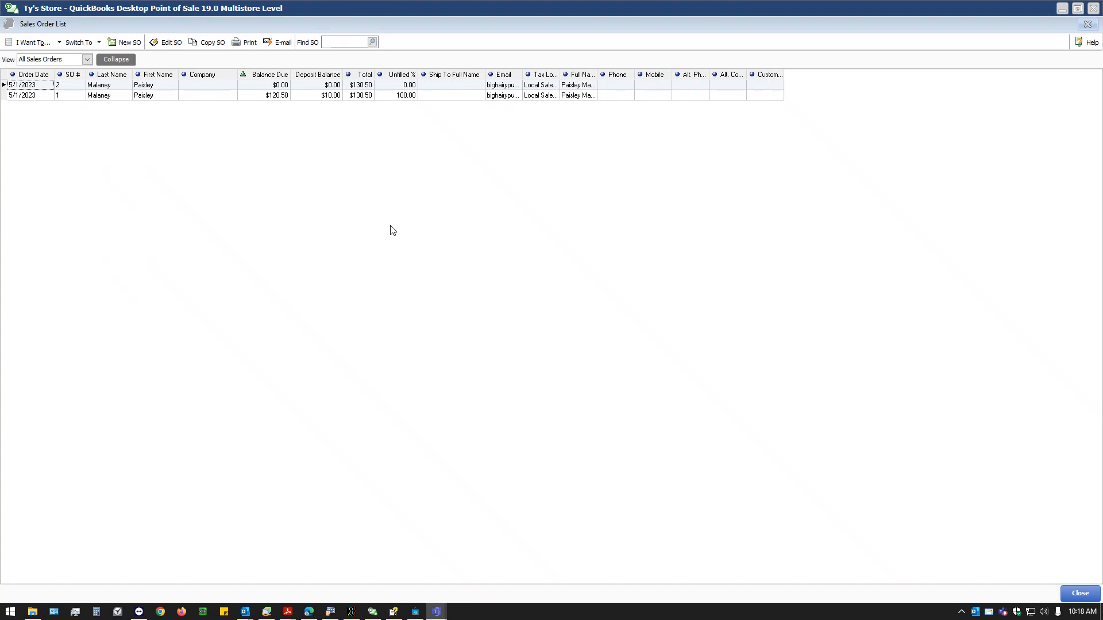
Open sales order 2 to check its status, return to the list, and compare both orders' deposit balances and unfilled percentages.
double_click(180, 89)
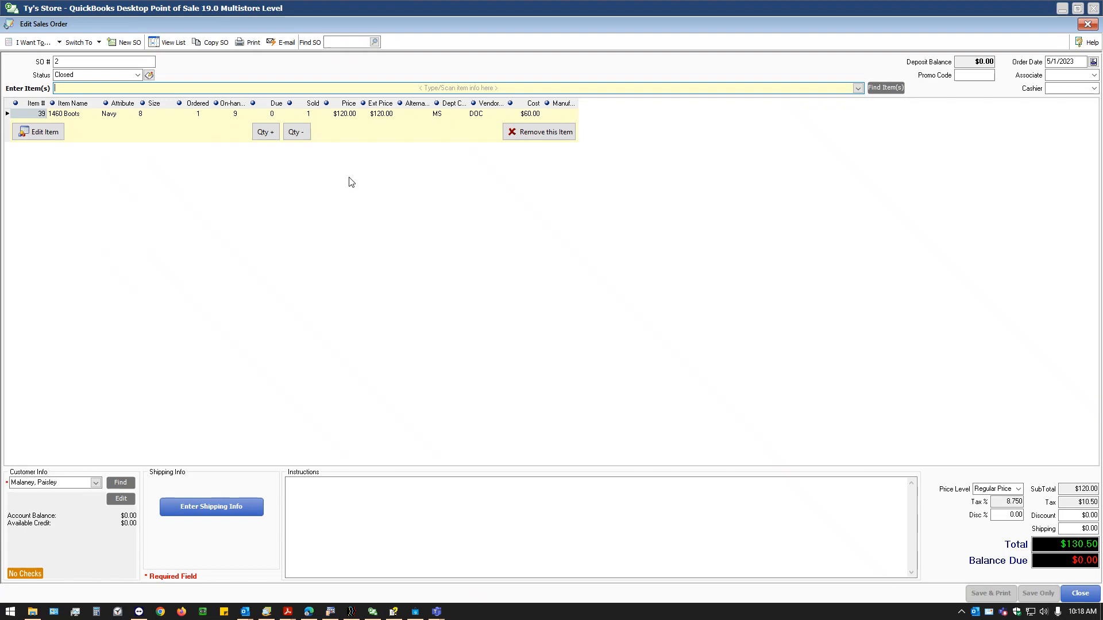
key(Escape)
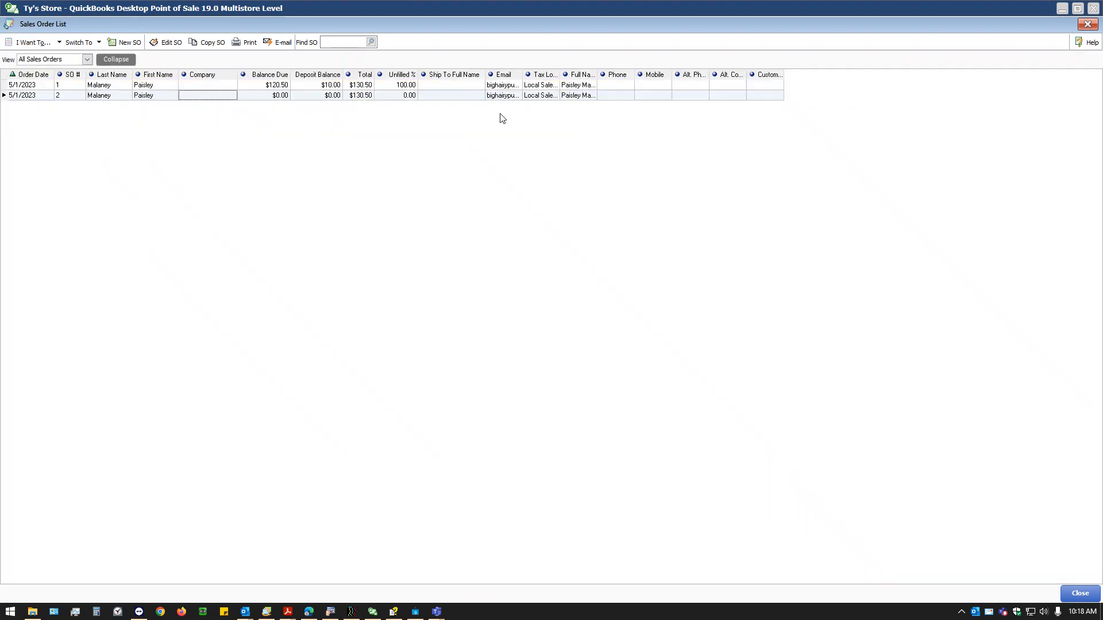
click(323, 87)
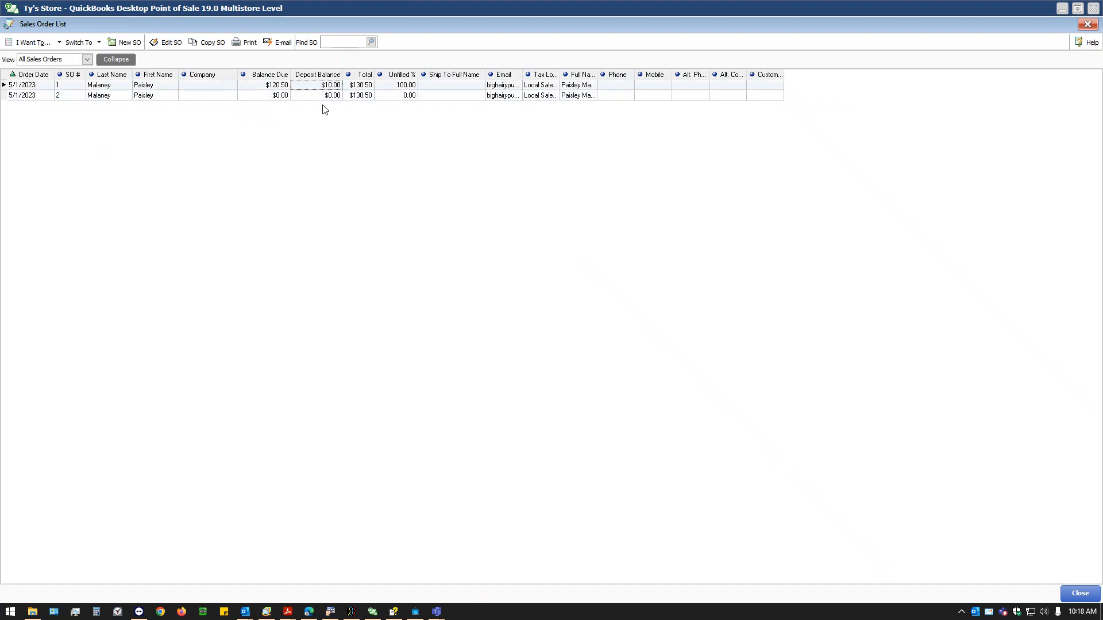
click(403, 97)
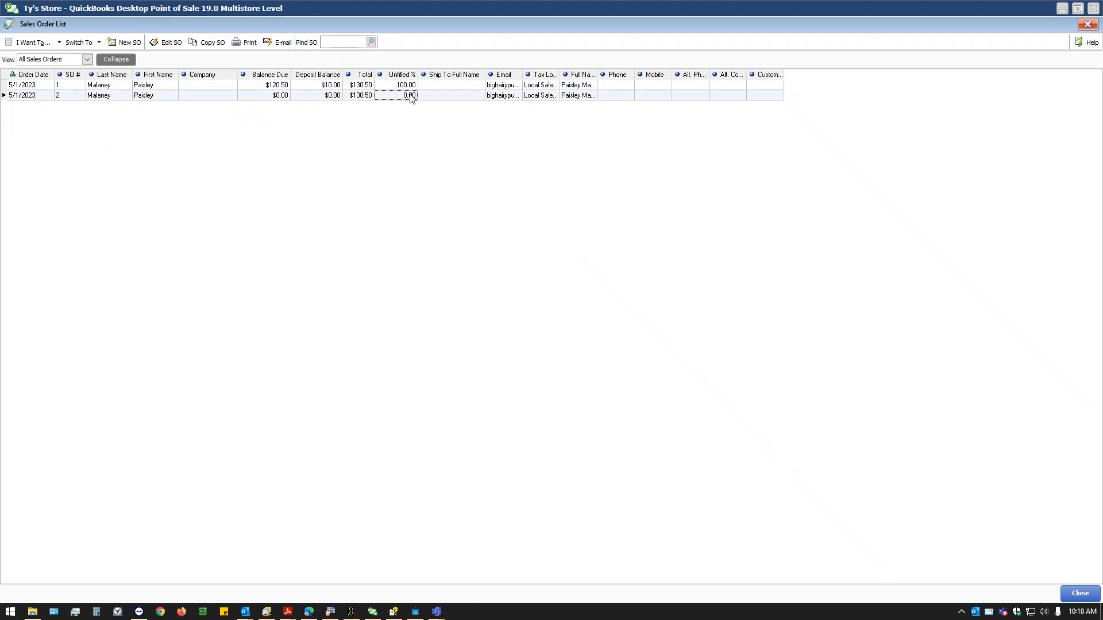
Delete the fully sold sales order 2 from the sales order list and confirm the deletion.
click(261, 98)
click(60, 43)
click(40, 59)
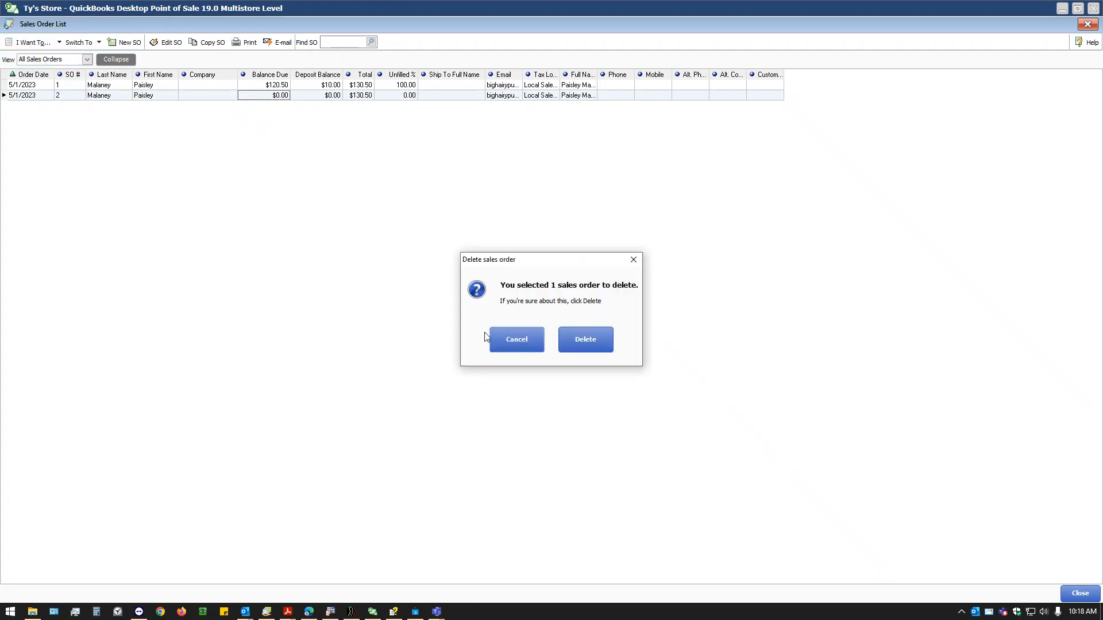
click(594, 342)
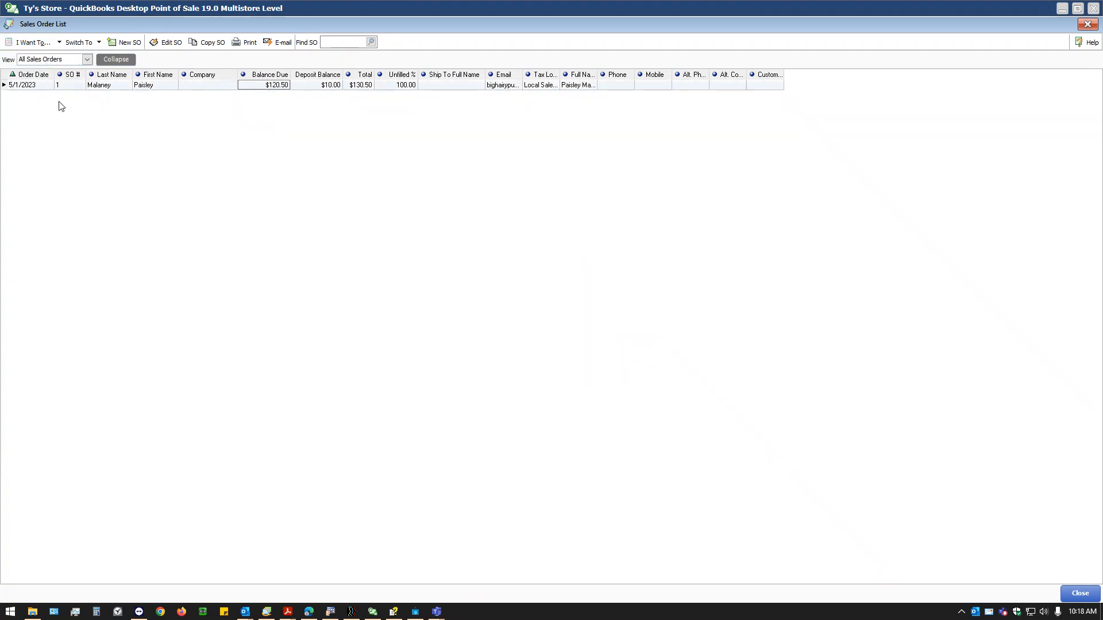
Open sales order 1 for editing from the sales order list.
click(71, 88)
click(152, 88)
click(157, 43)
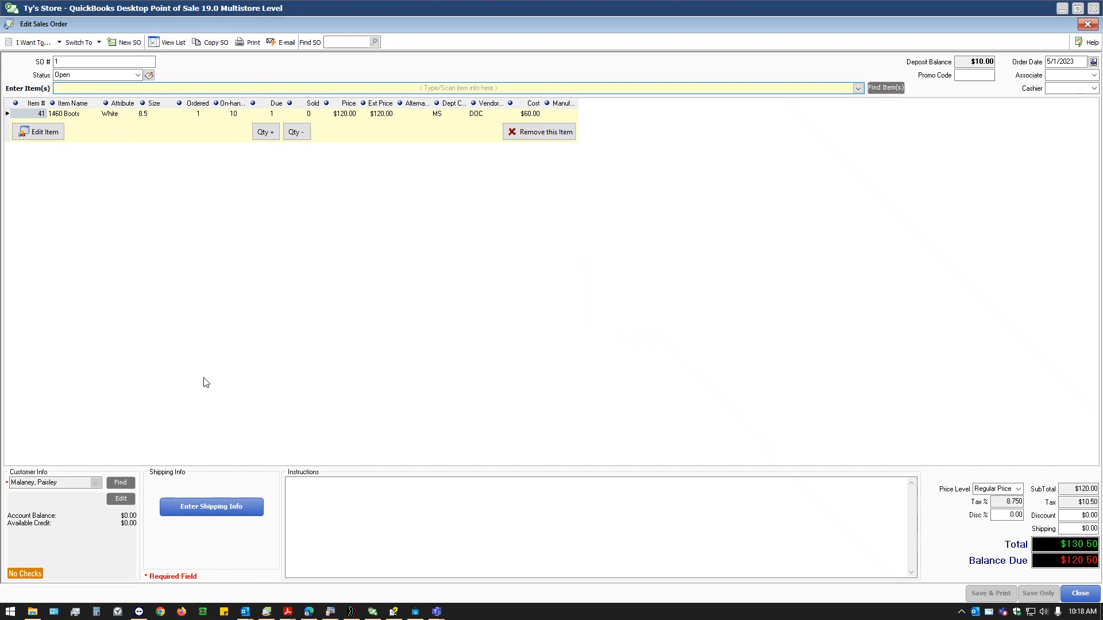
Sell the sales order's due white 1460 Boots in size 8.5, continuing to the sales receipt without adding other items.
click(25, 44)
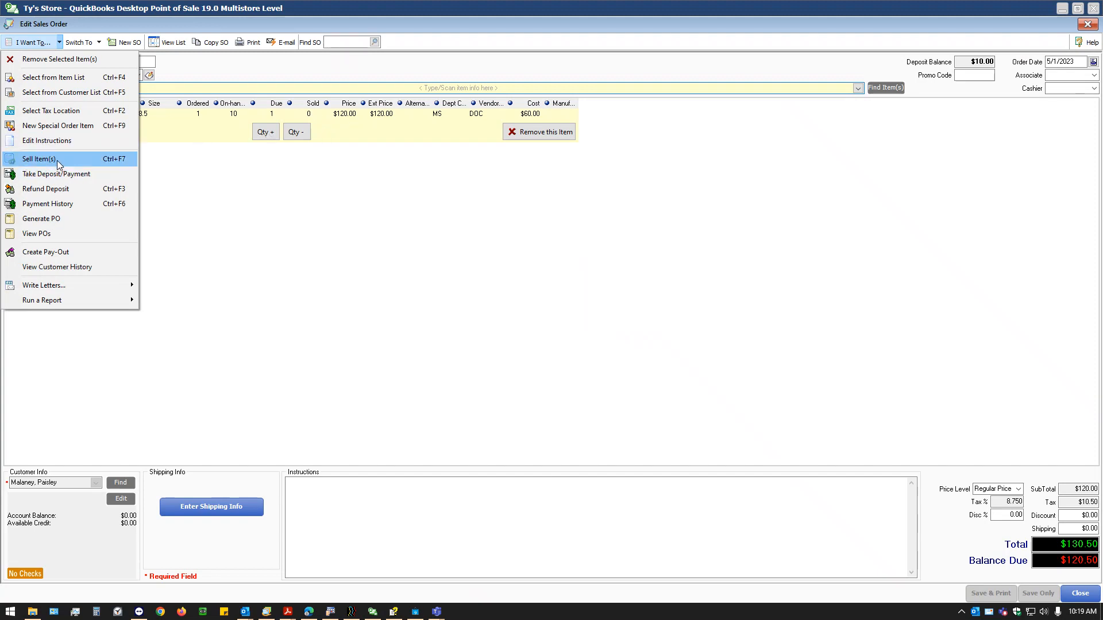
click(39, 159)
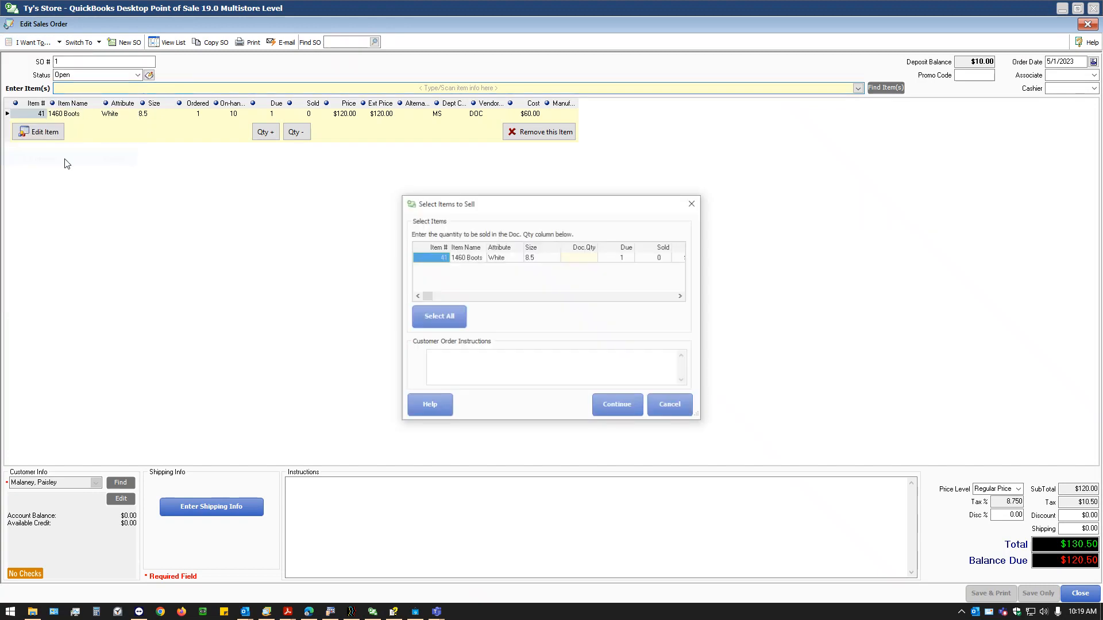
click(449, 316)
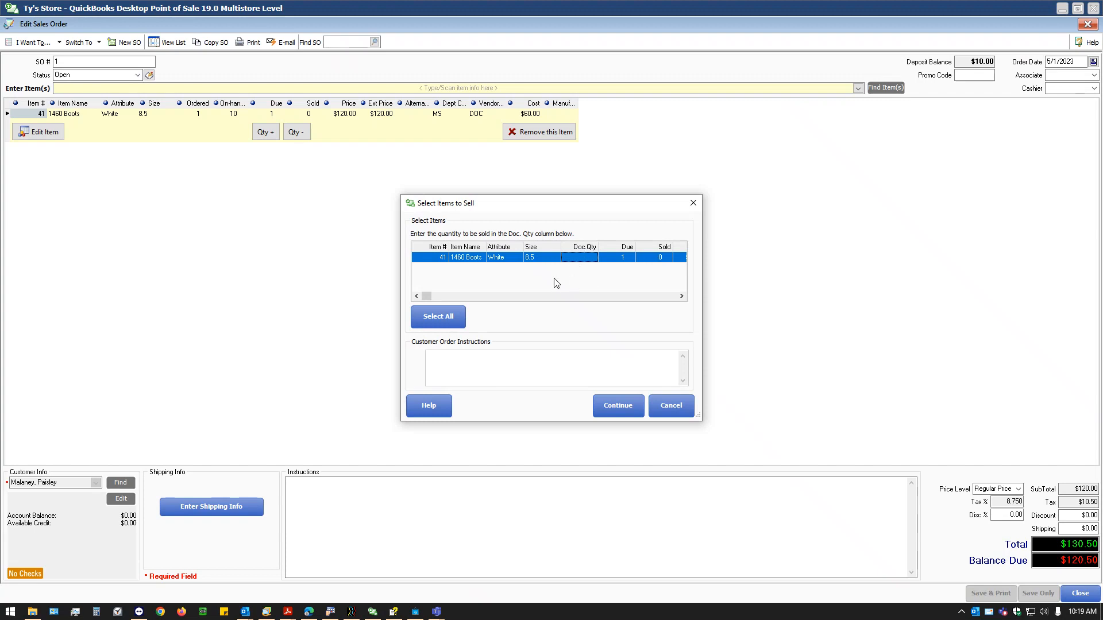
click(435, 321)
click(618, 407)
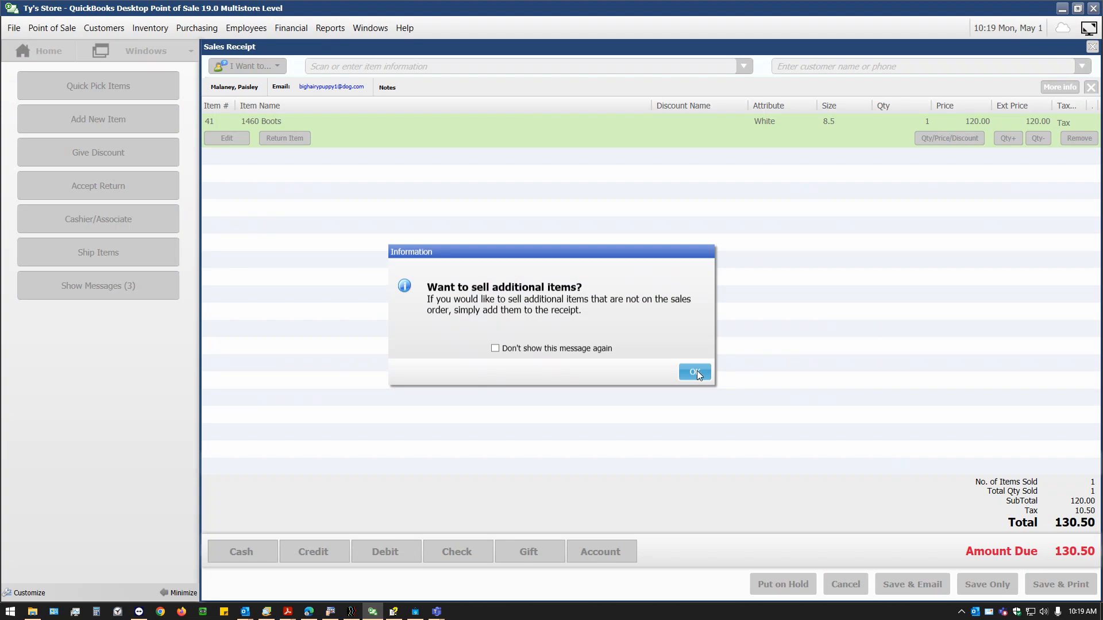
click(697, 372)
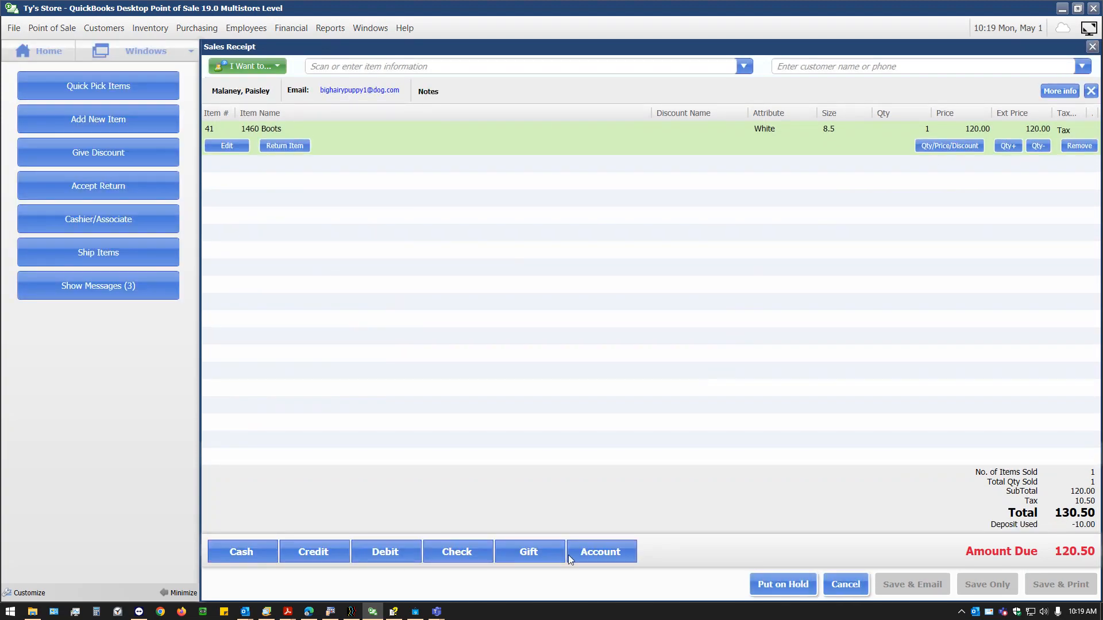
Charge the remaining $120.50 to Visa credit and save the sales receipt without printing.
click(313, 551)
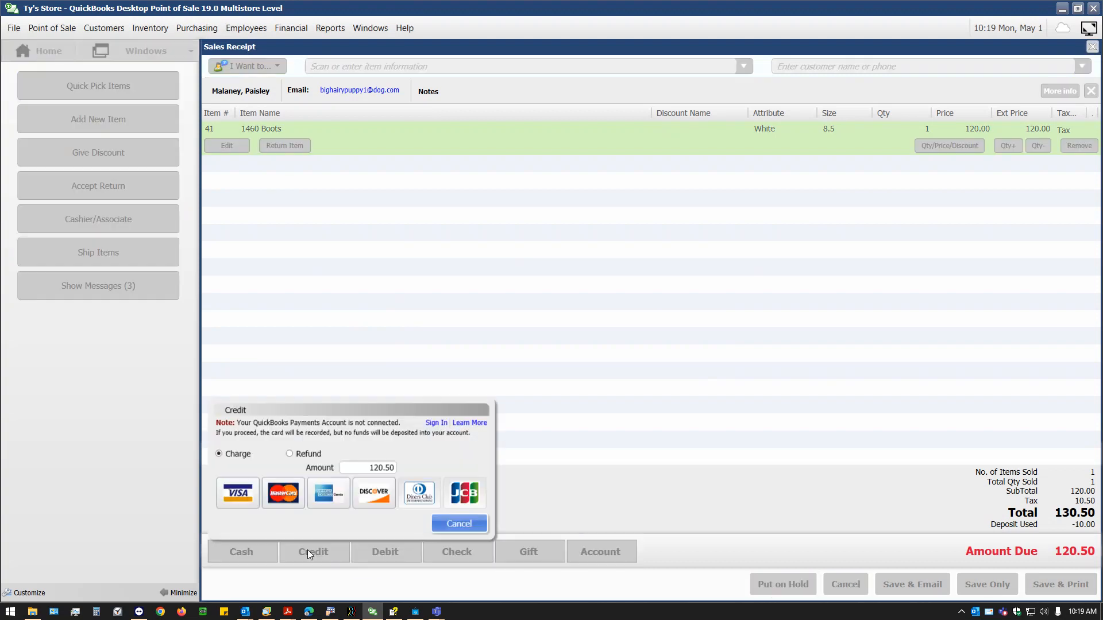
click(234, 498)
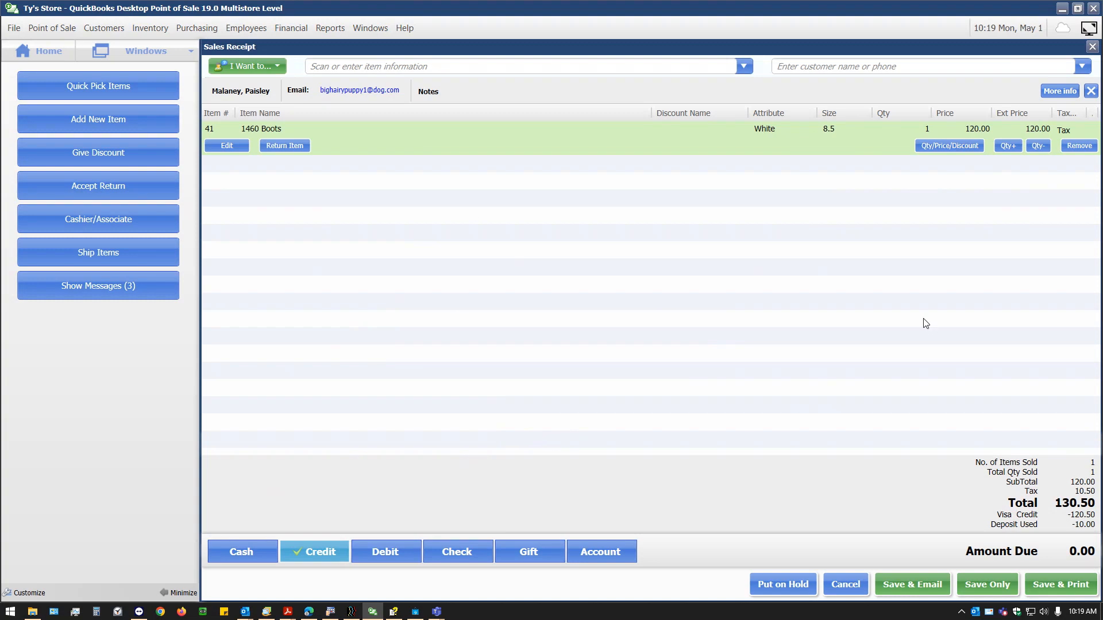
click(987, 585)
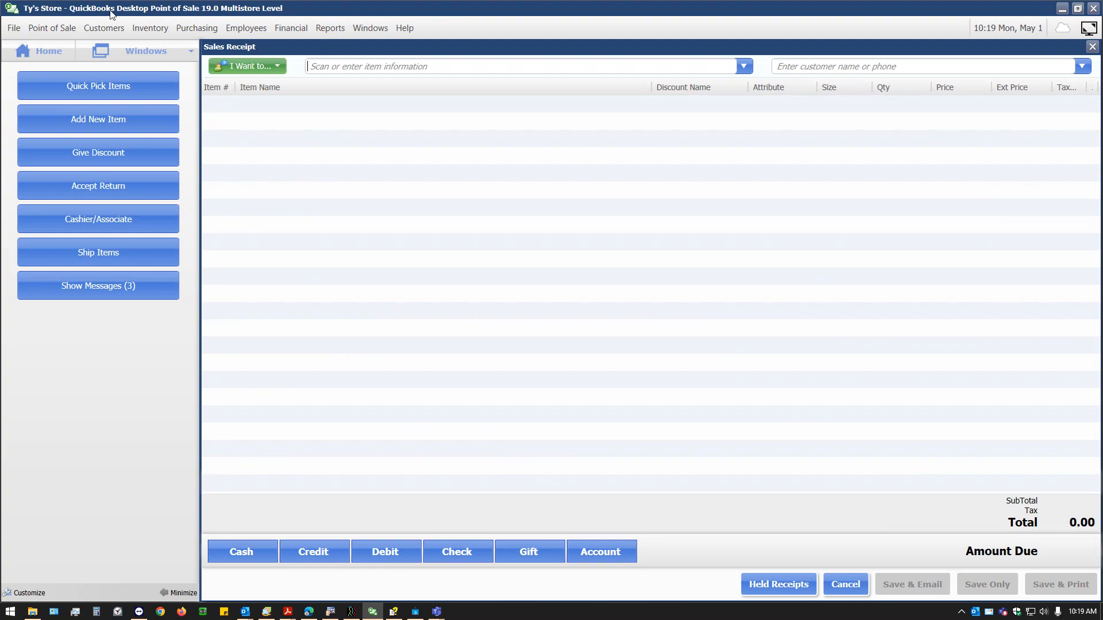
Open the sales history, switch to the sales order list, and check the sold order's deposit balance, balance due and unfilled percentage.
click(60, 28)
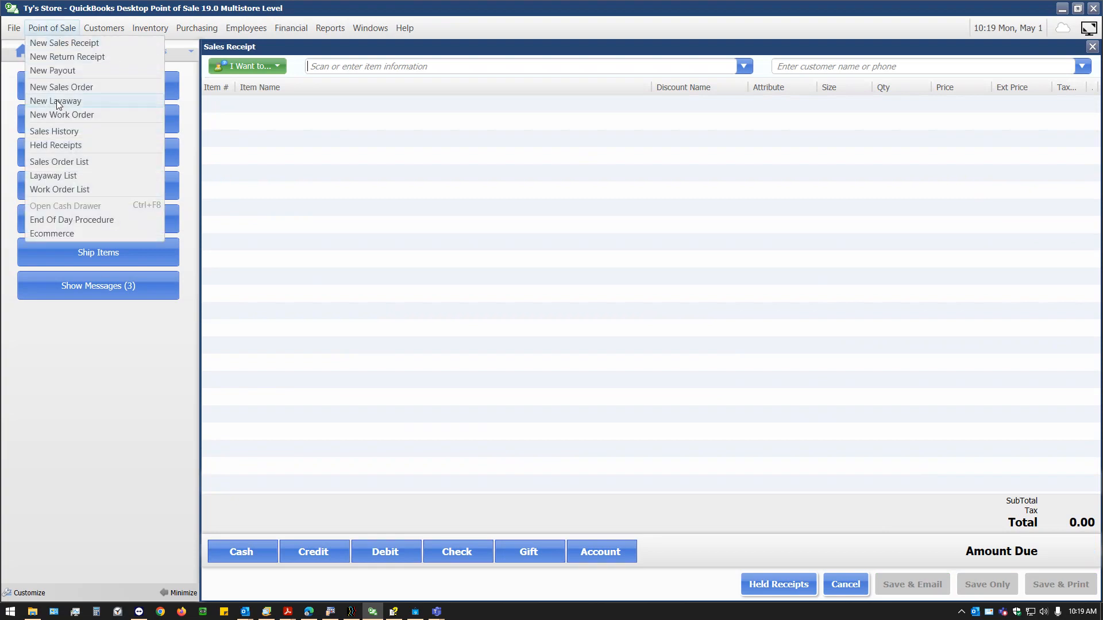
click(63, 129)
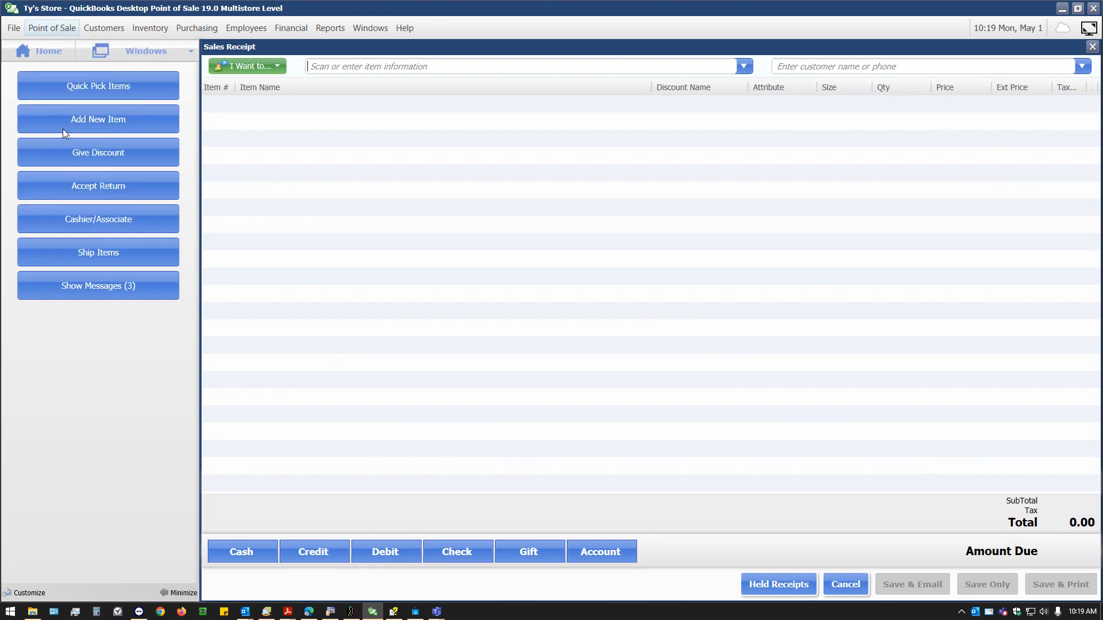
click(50, 29)
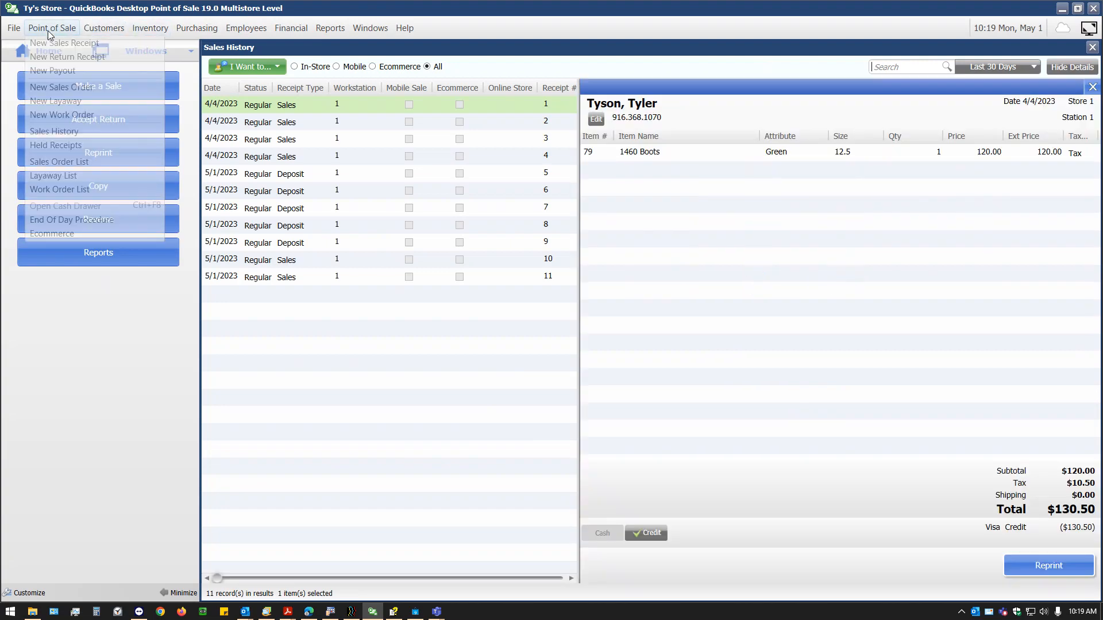
click(69, 163)
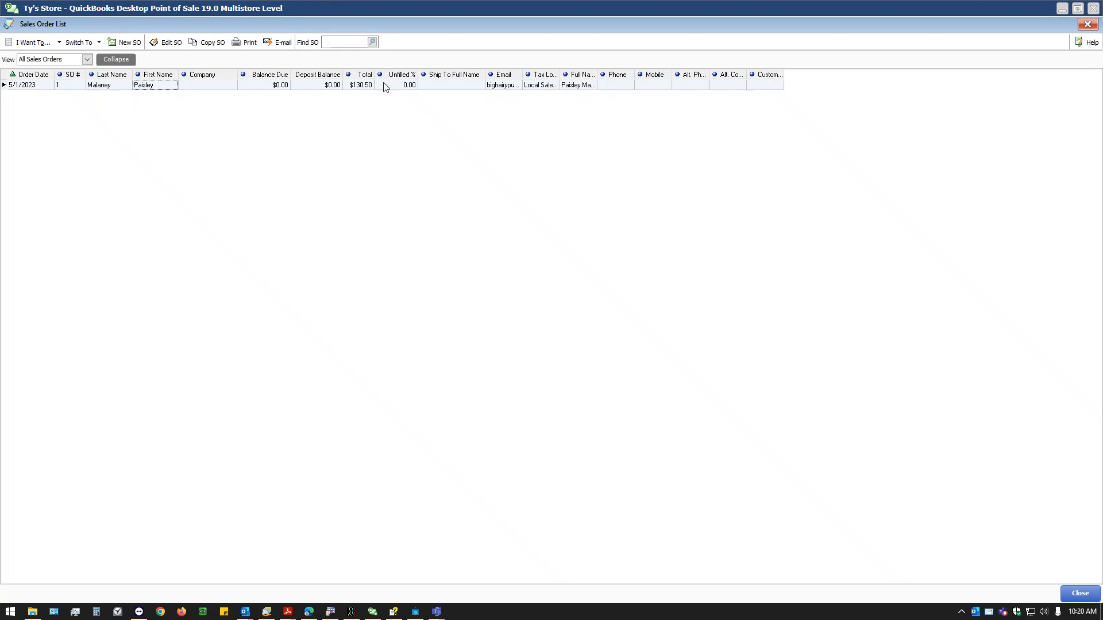
click(310, 86)
click(268, 91)
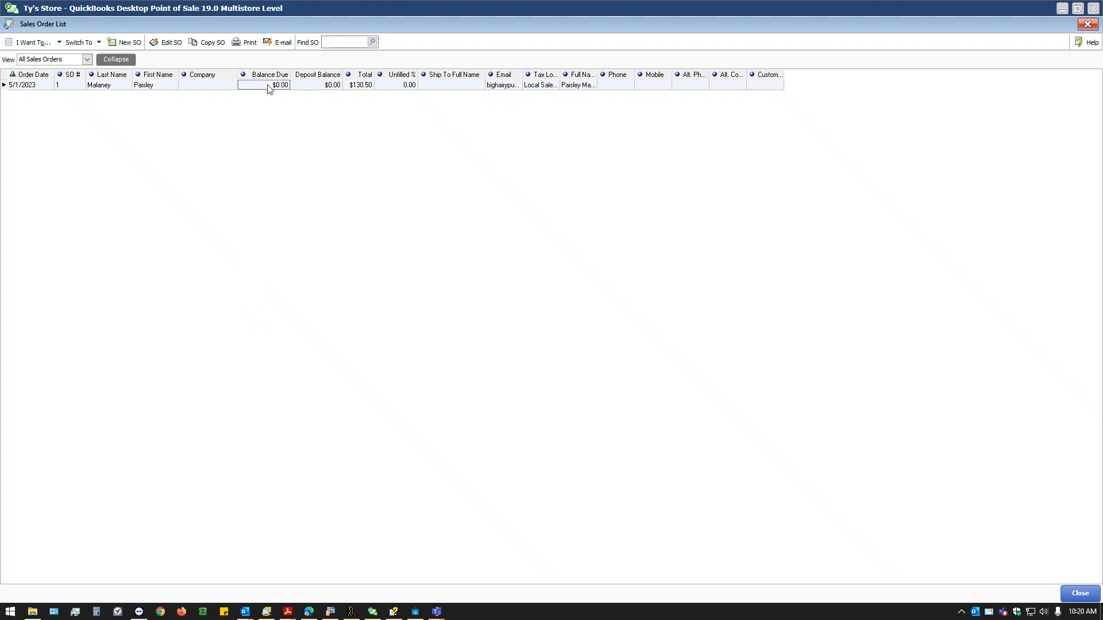
click(400, 92)
Delete the fully sold sales order 1 from the sales order list and confirm the deletion.
click(35, 42)
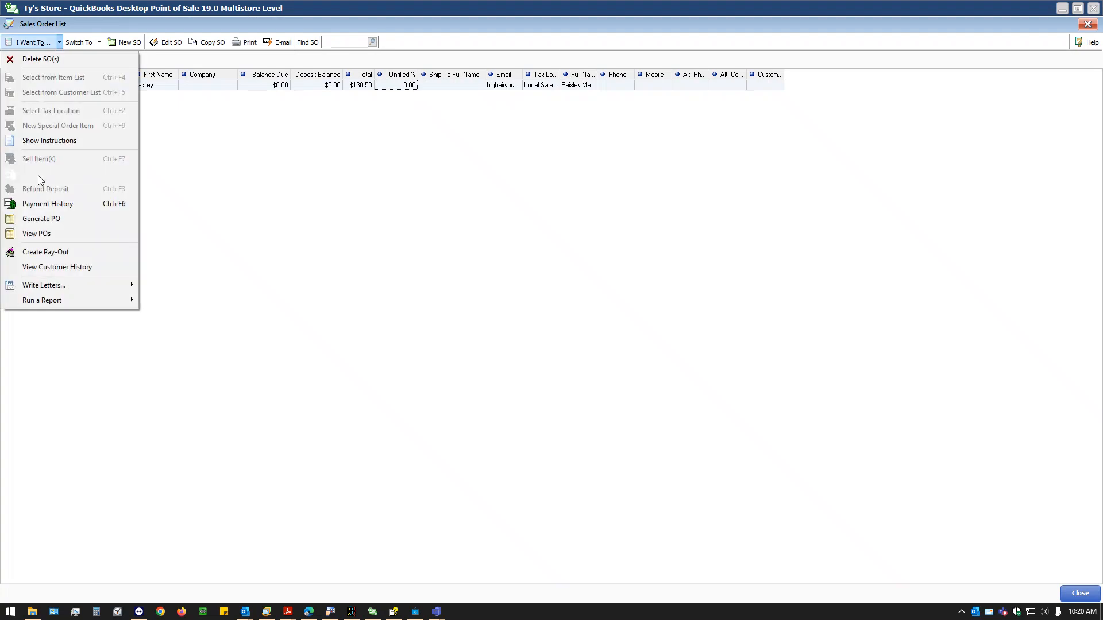
click(41, 58)
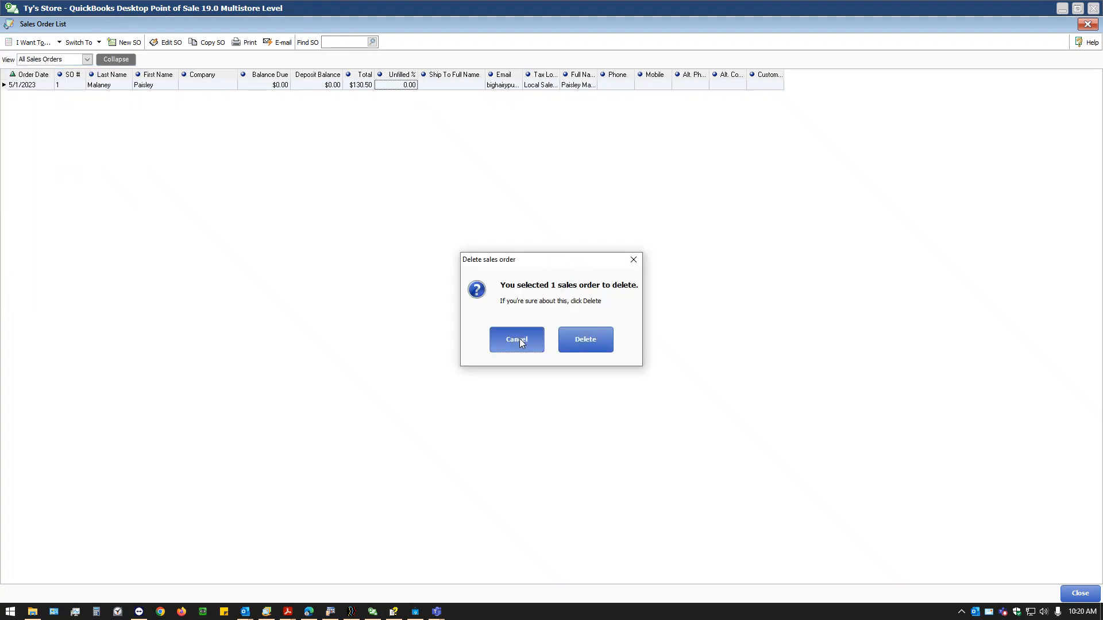
key(Tab)
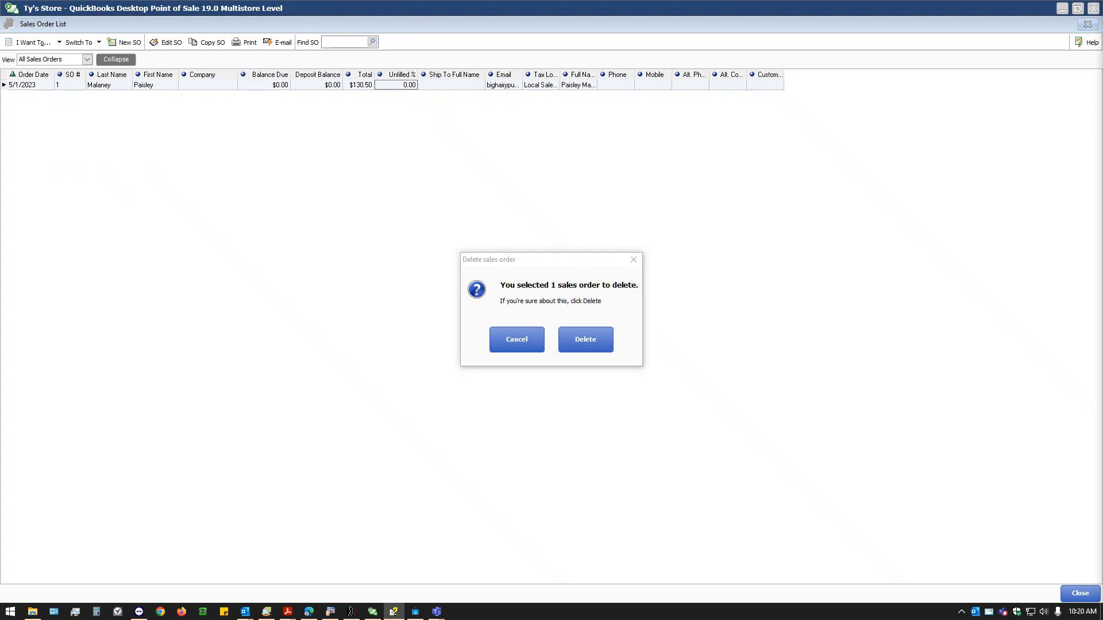
click(598, 339)
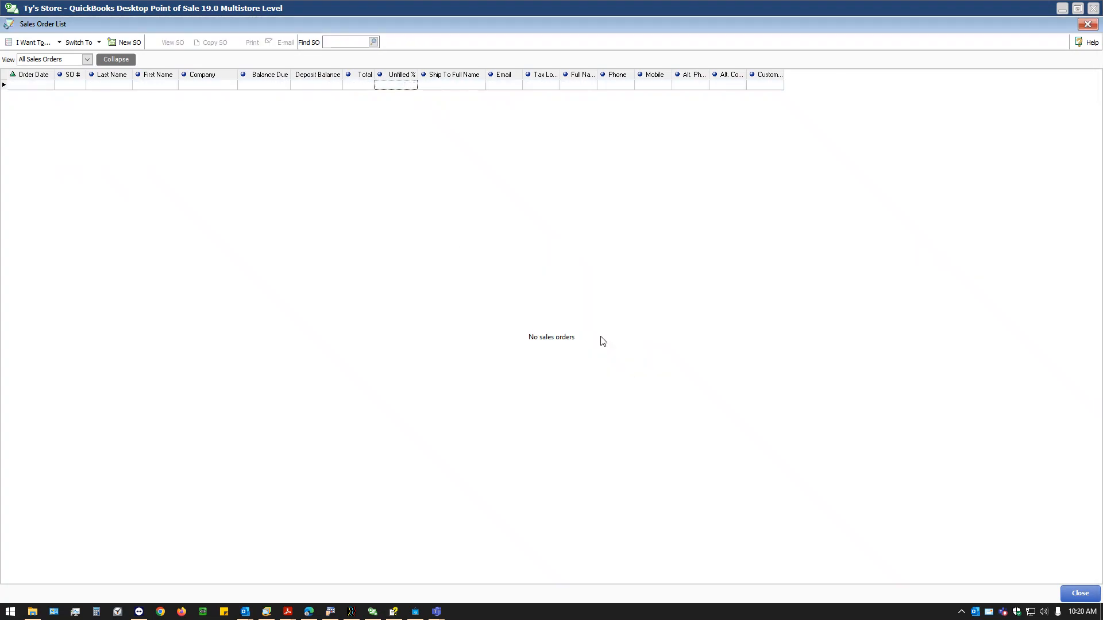
Close the sales order list, return to the home navigator, and start a new layaway.
click(33, 42)
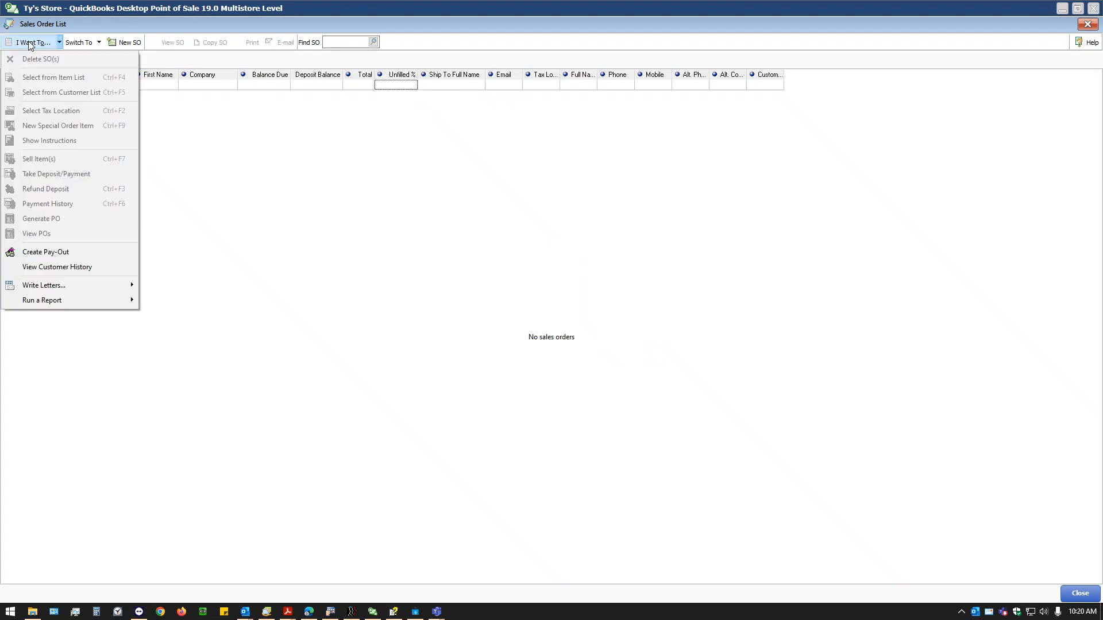
click(1091, 28)
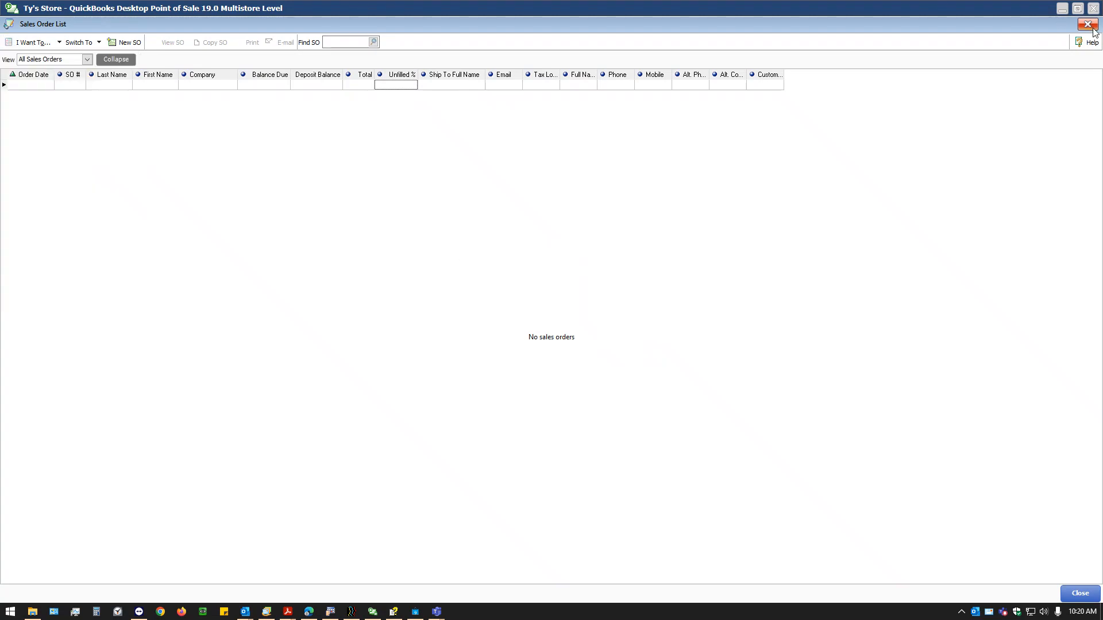
click(1087, 25)
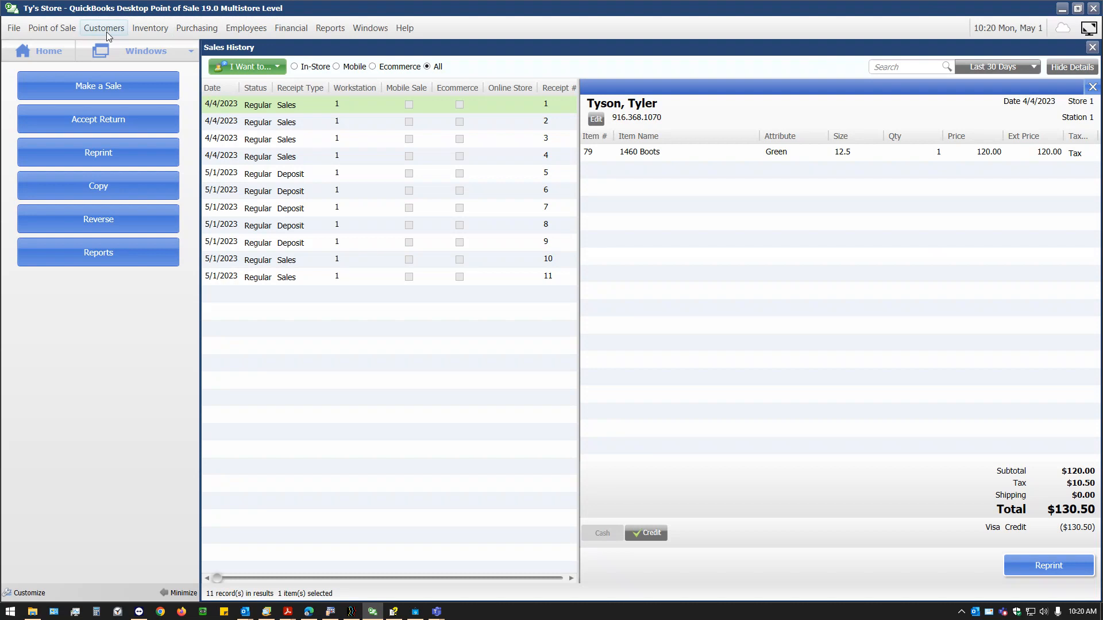
click(47, 47)
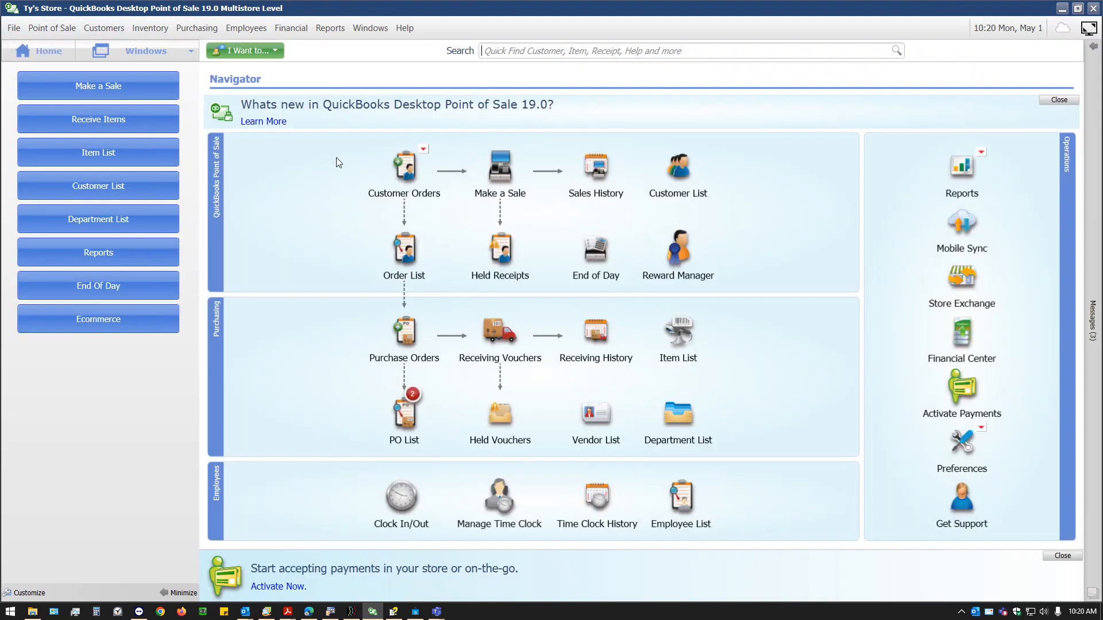
click(424, 149)
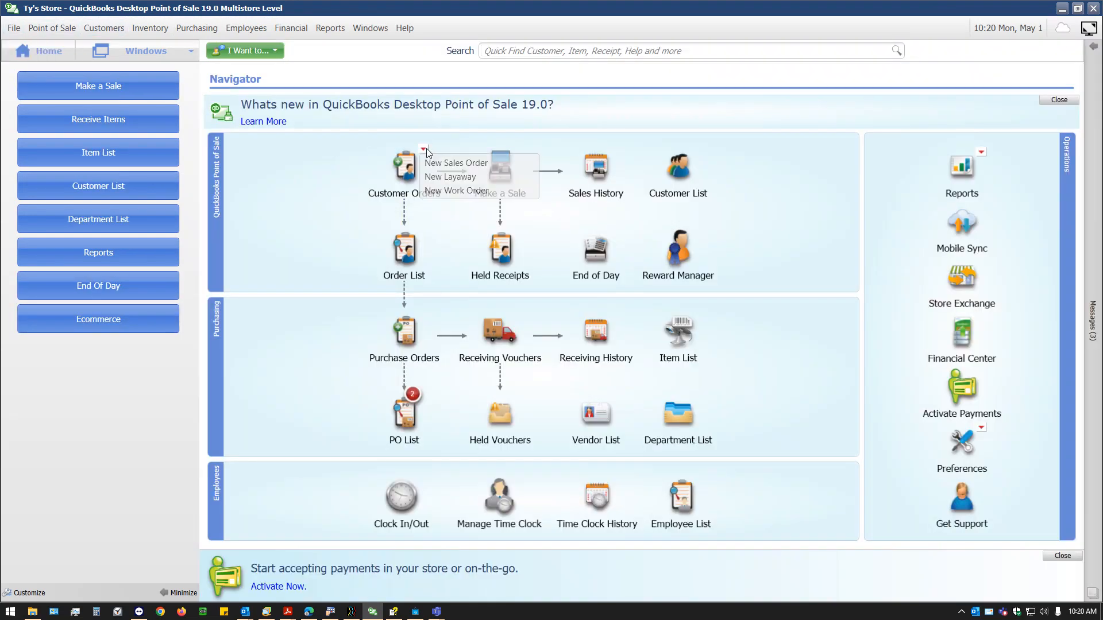
click(457, 180)
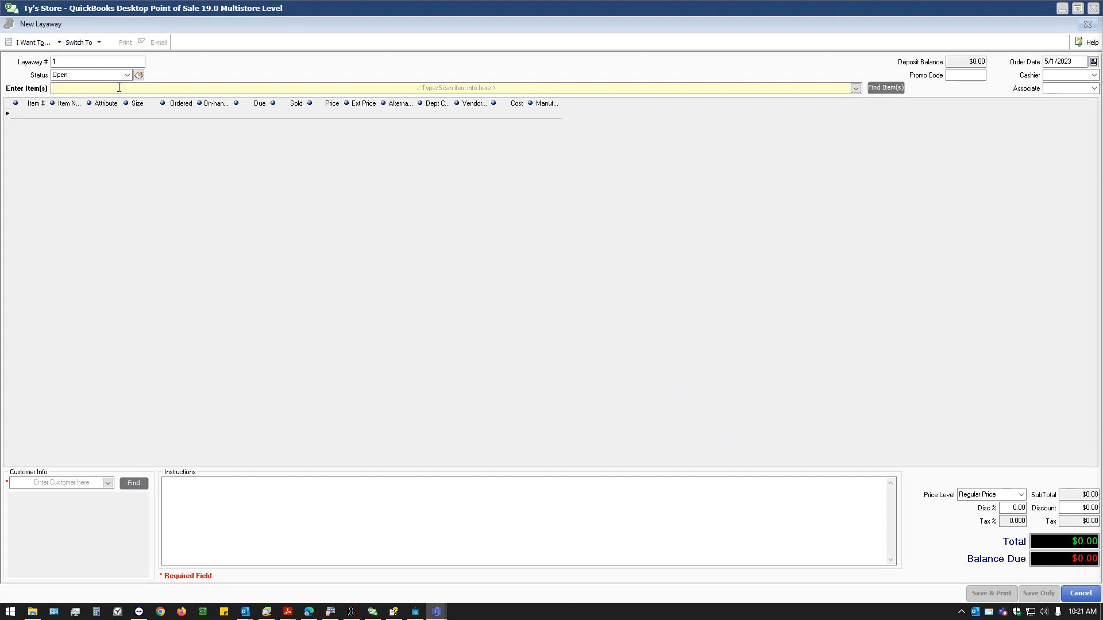
Look up the customer by the start of the first name and assign a customer from the matching list to the layaway.
click(69, 483)
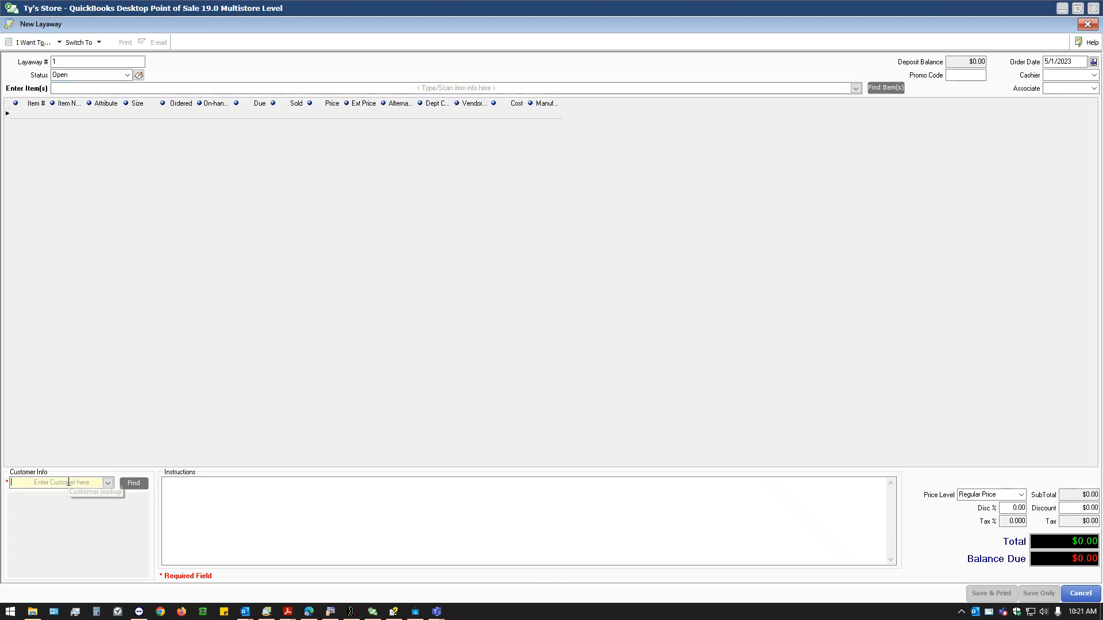
text(pais)
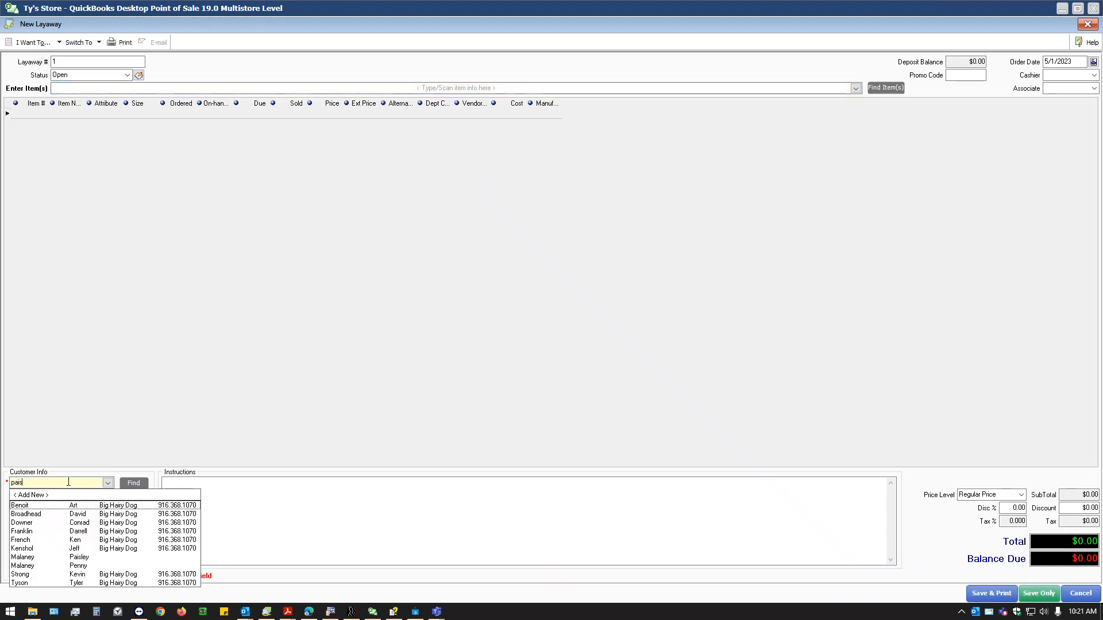
click(57, 565)
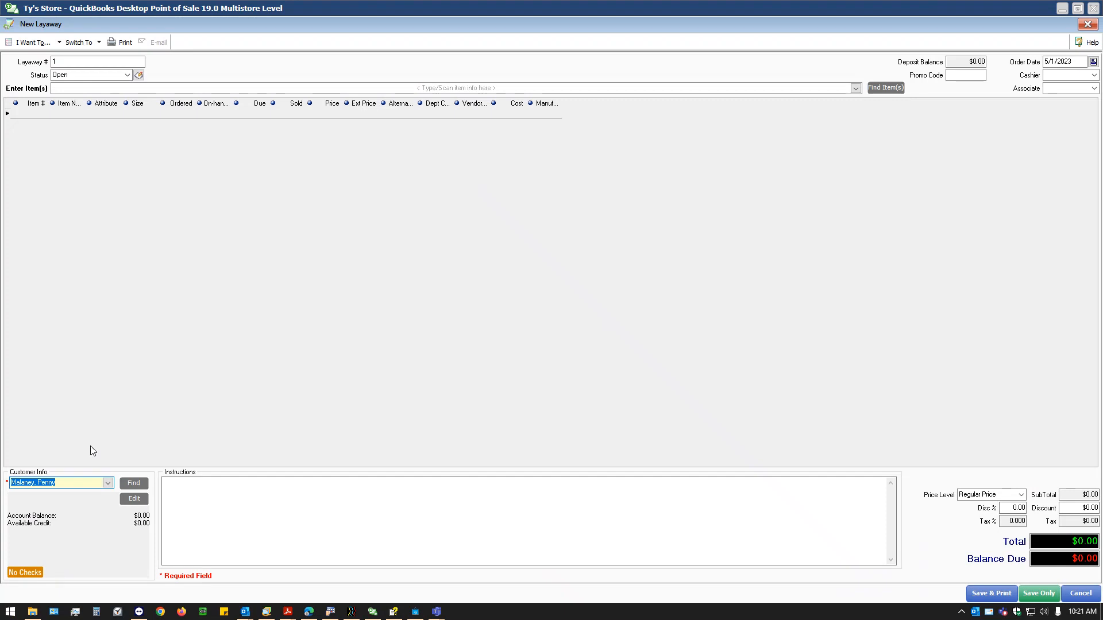
click(171, 147)
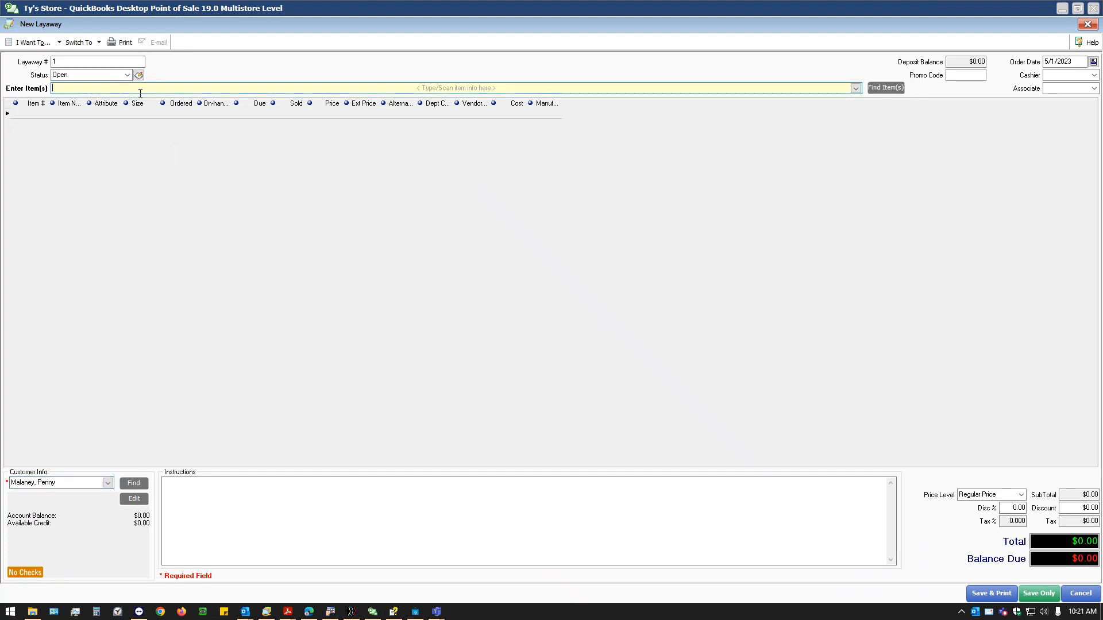
click(882, 87)
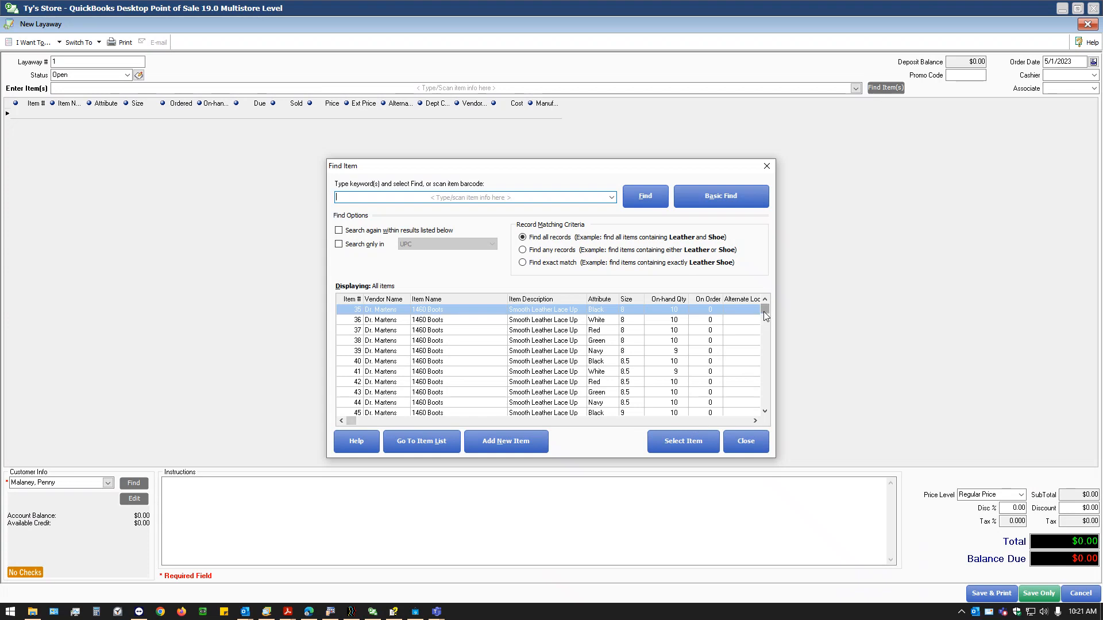
scroll(766, 318, down, 3)
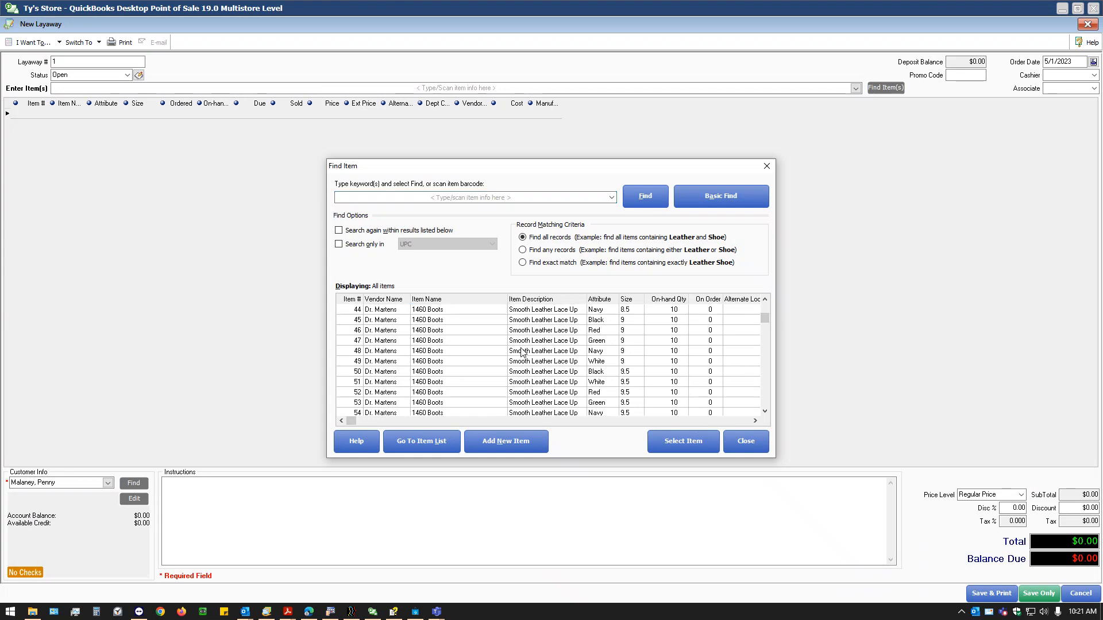
click(533, 320)
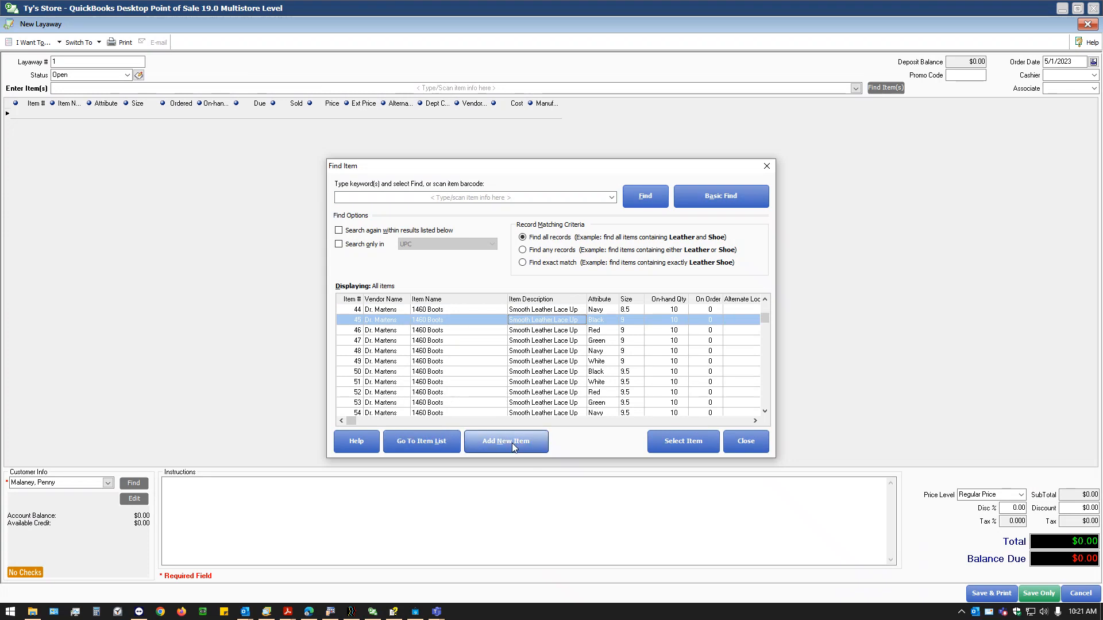
scroll(669, 365, down, 6)
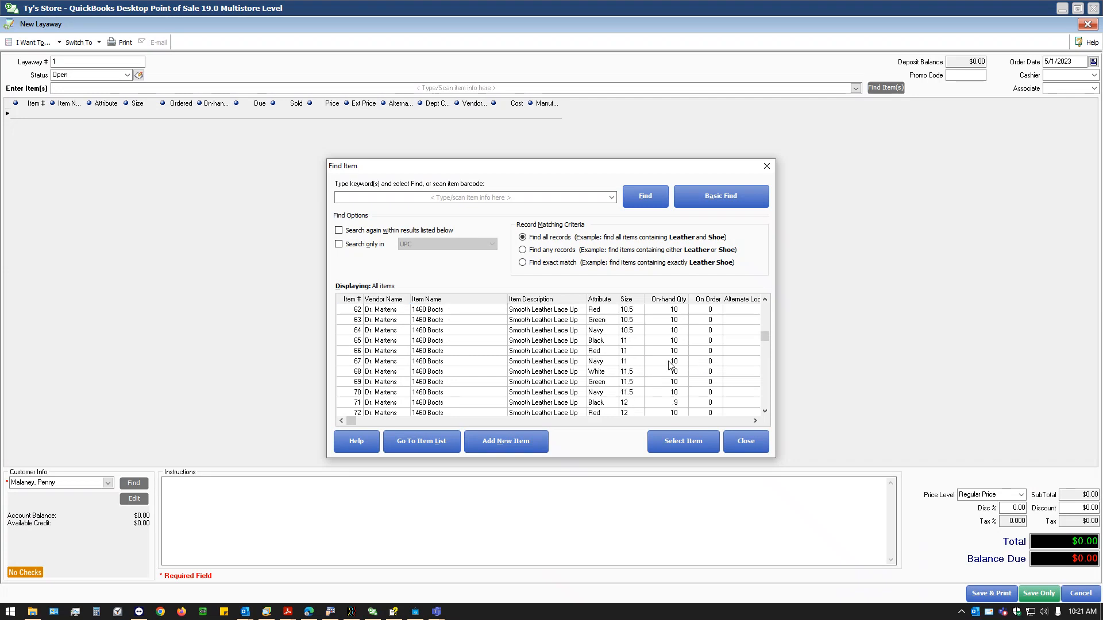
scroll(660, 361, up, 6)
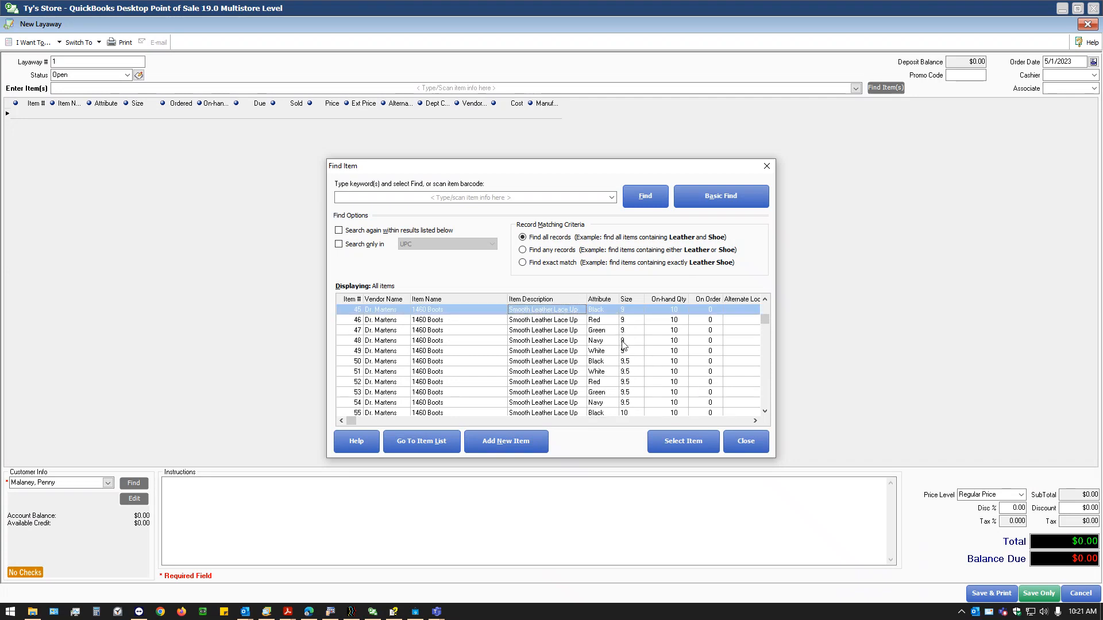
scroll(623, 344, up, 1)
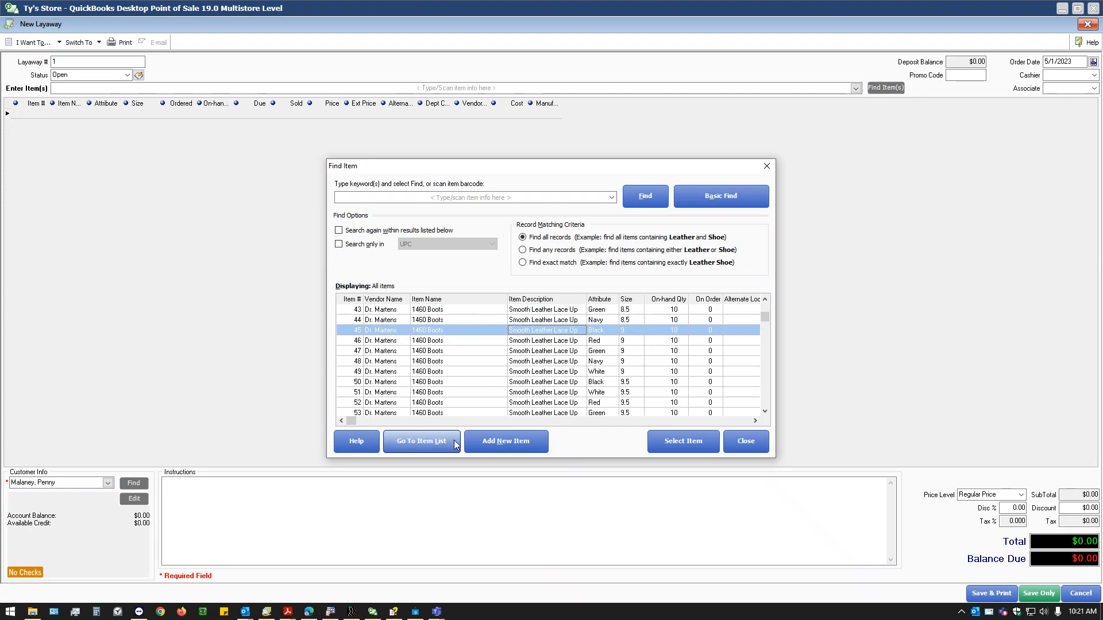
click(504, 447)
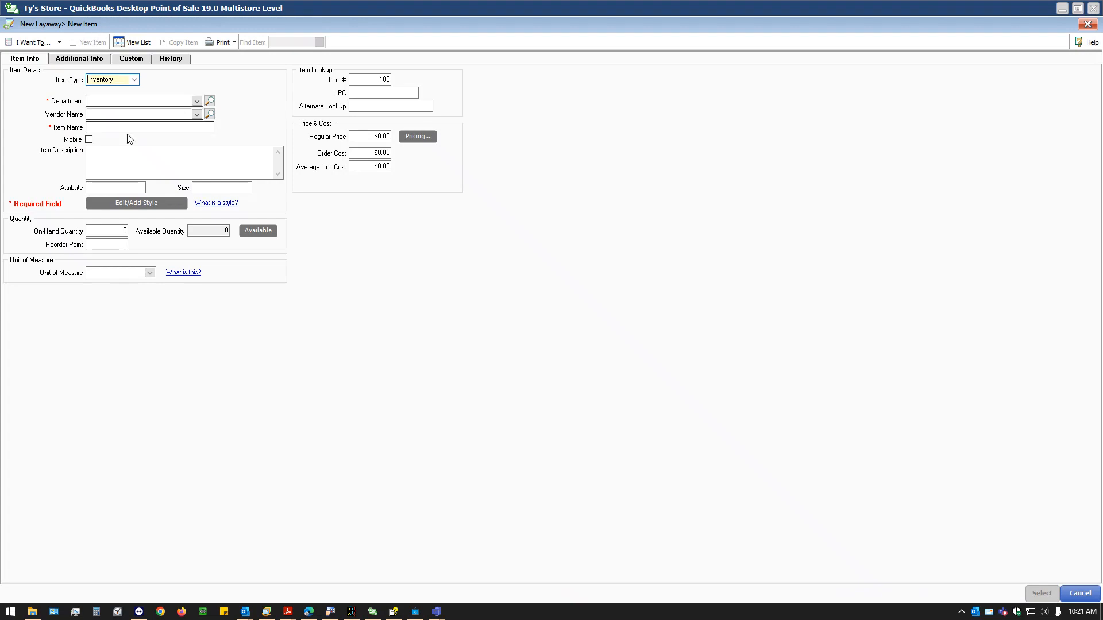
click(1088, 23)
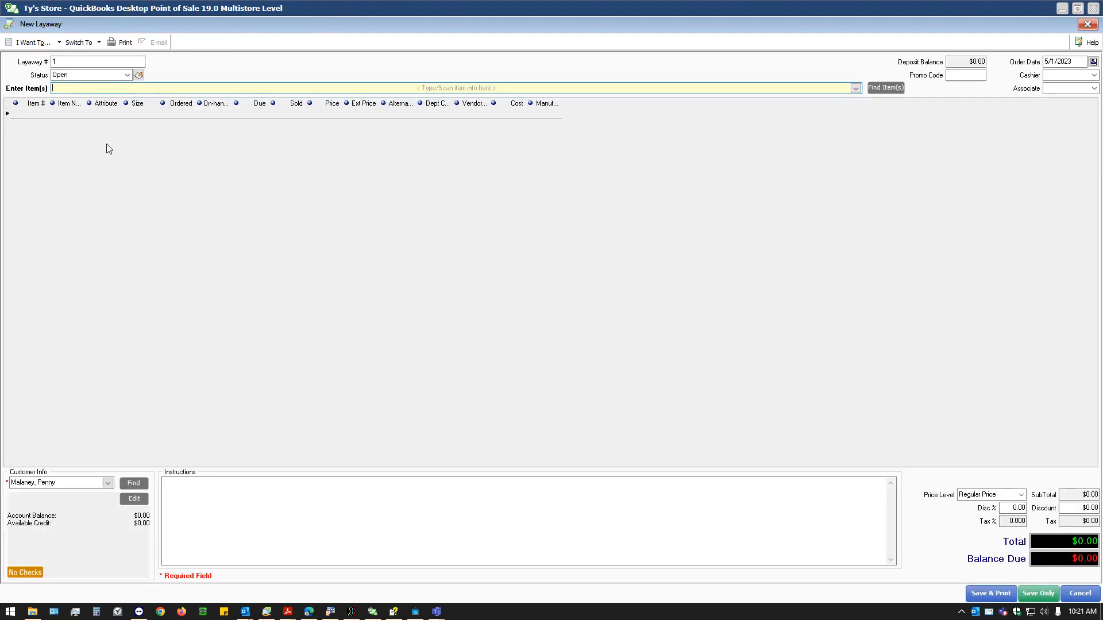
Find the black size 9 Dr. Martens 1460 Boots in the item search and add them to the layaway.
click(879, 88)
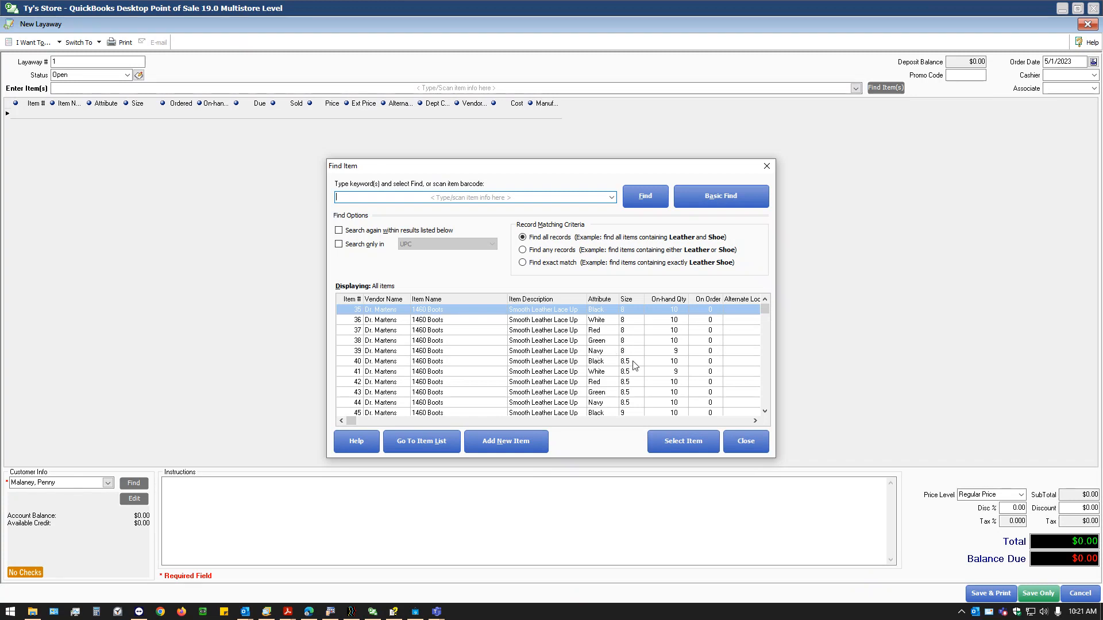
click(630, 382)
scroll(630, 382, down, 4)
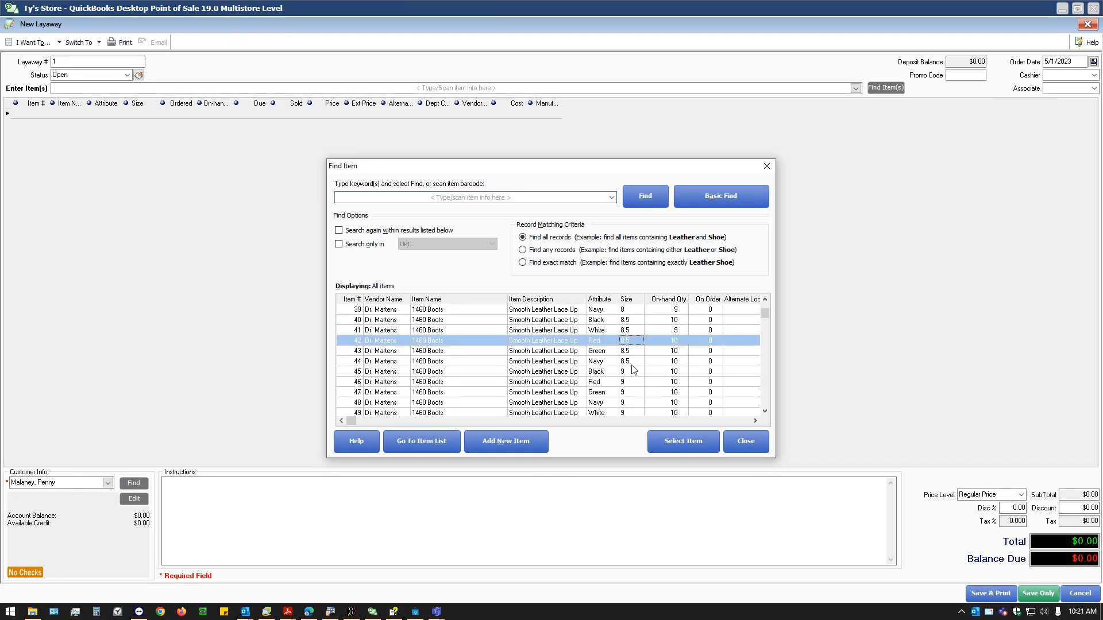
click(622, 375)
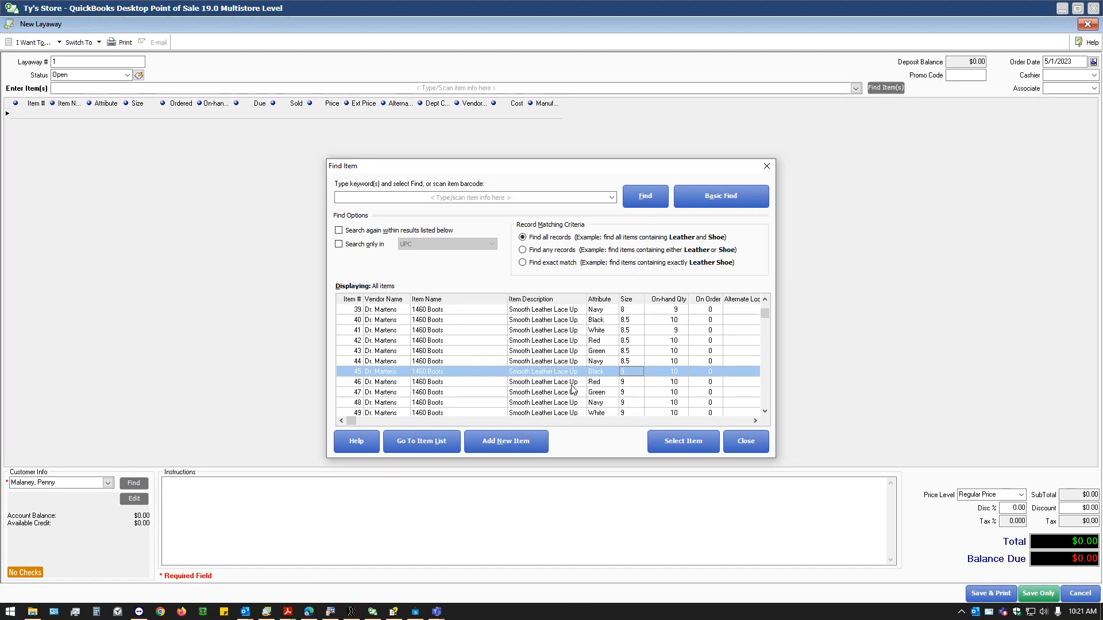
key(Down)
key(Up)
click(687, 450)
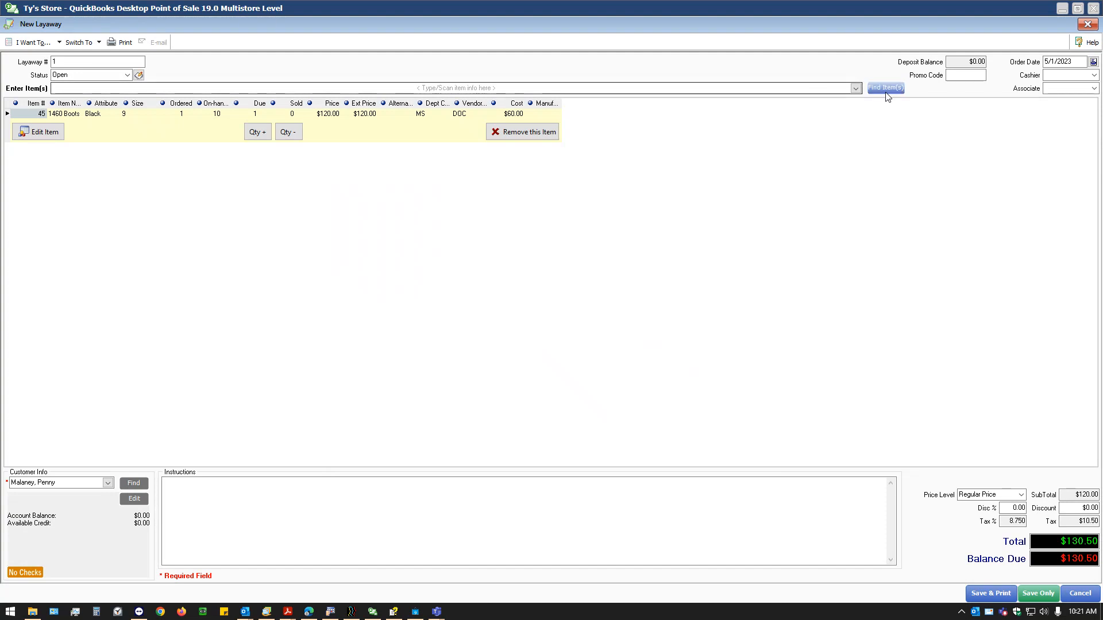
Add the red size 9 Dr. Martens 1460 Boots to the layaway as a second item.
click(886, 90)
click(647, 372)
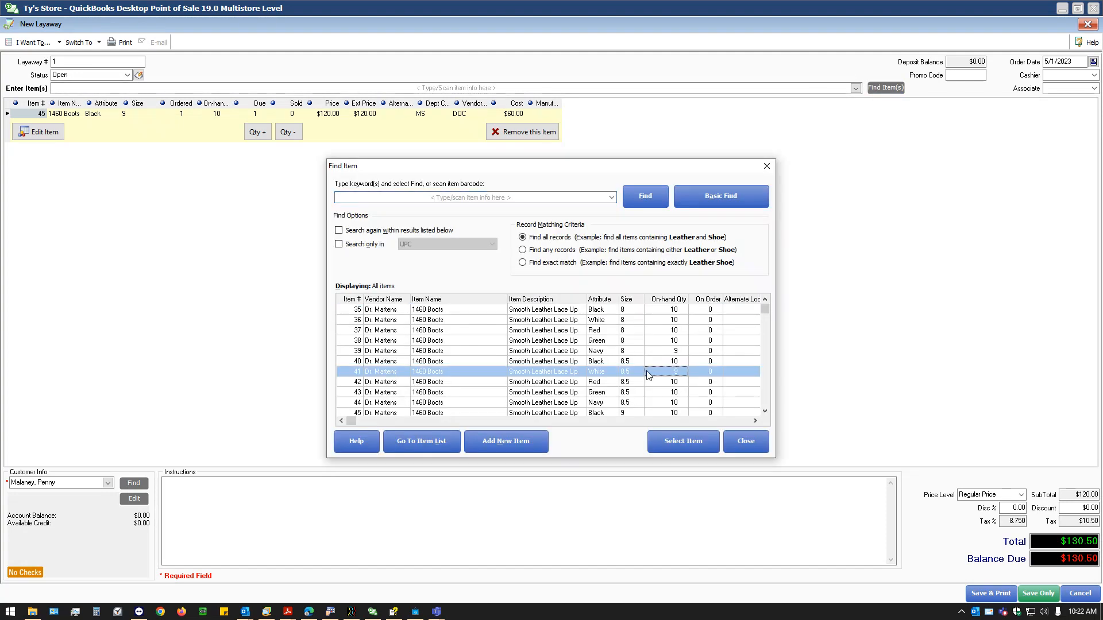
scroll(630, 411, down, 1)
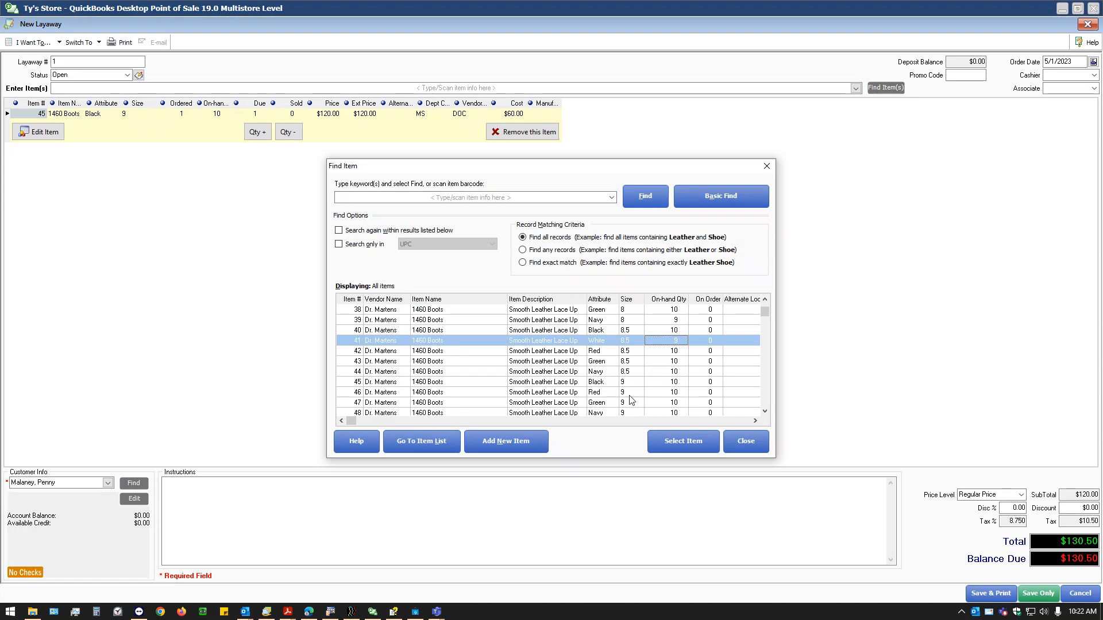
click(631, 395)
click(668, 446)
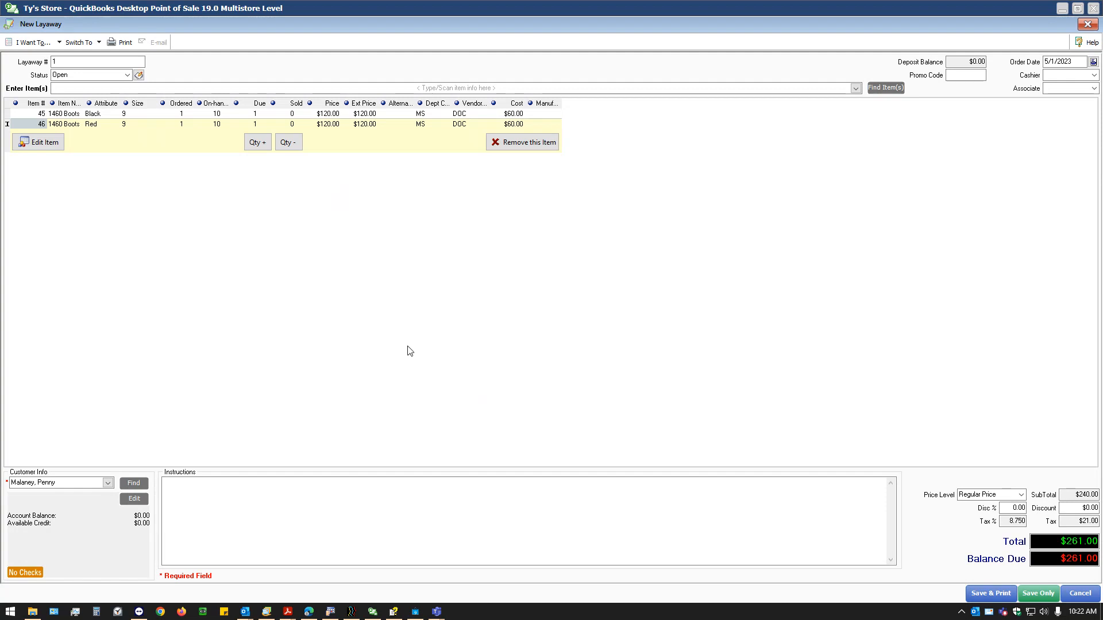
click(402, 363)
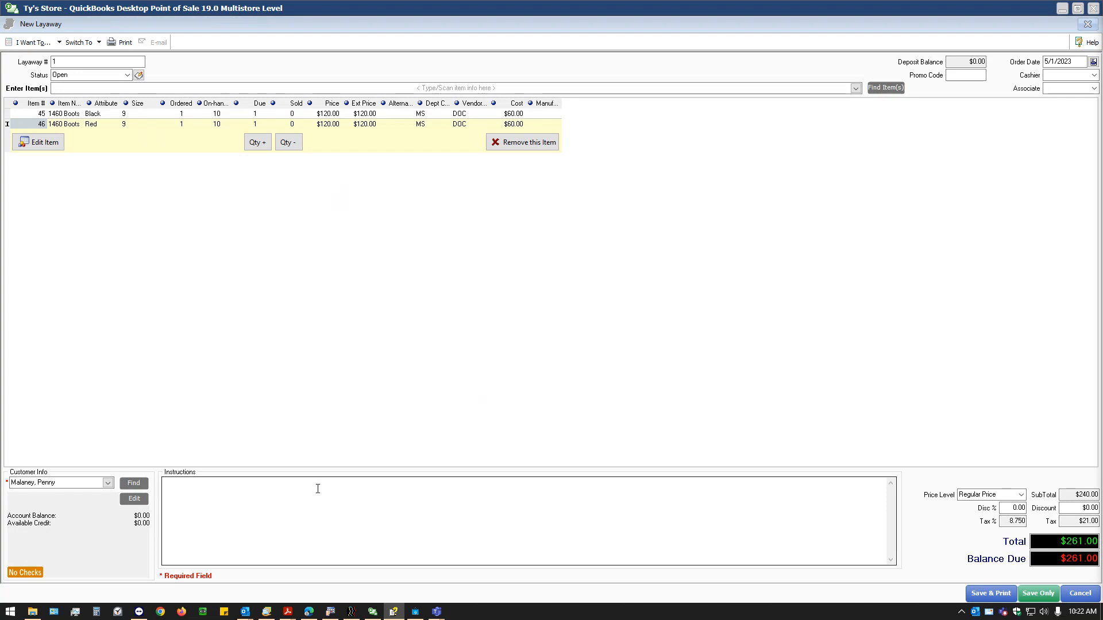
Edit the layaway's instructions to read "Next payment due 5/8" and save the note to the order.
click(41, 42)
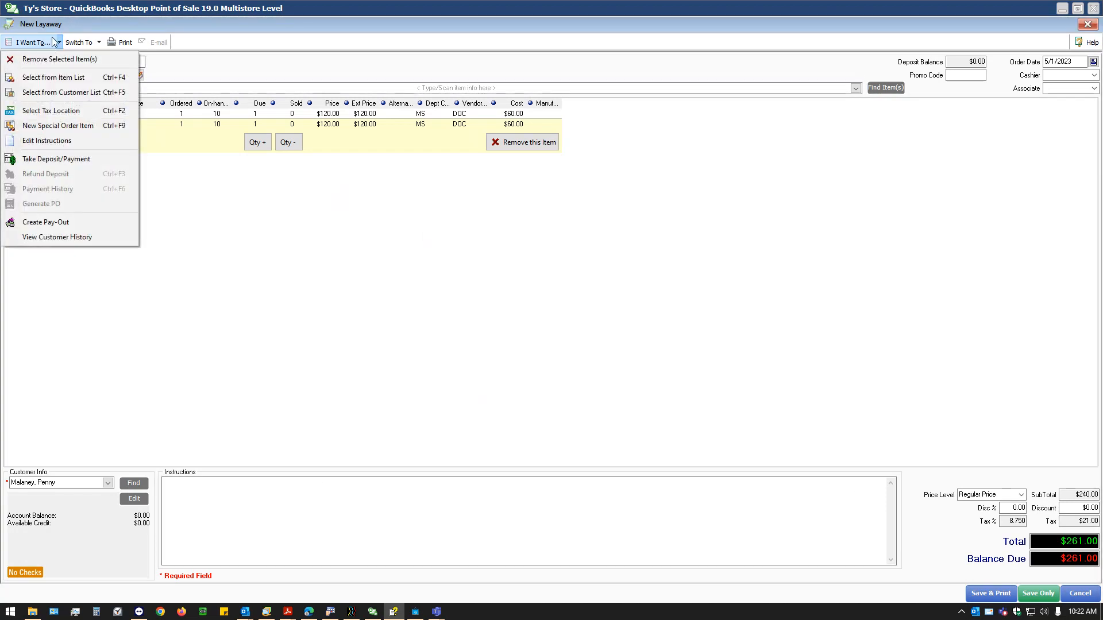
click(75, 142)
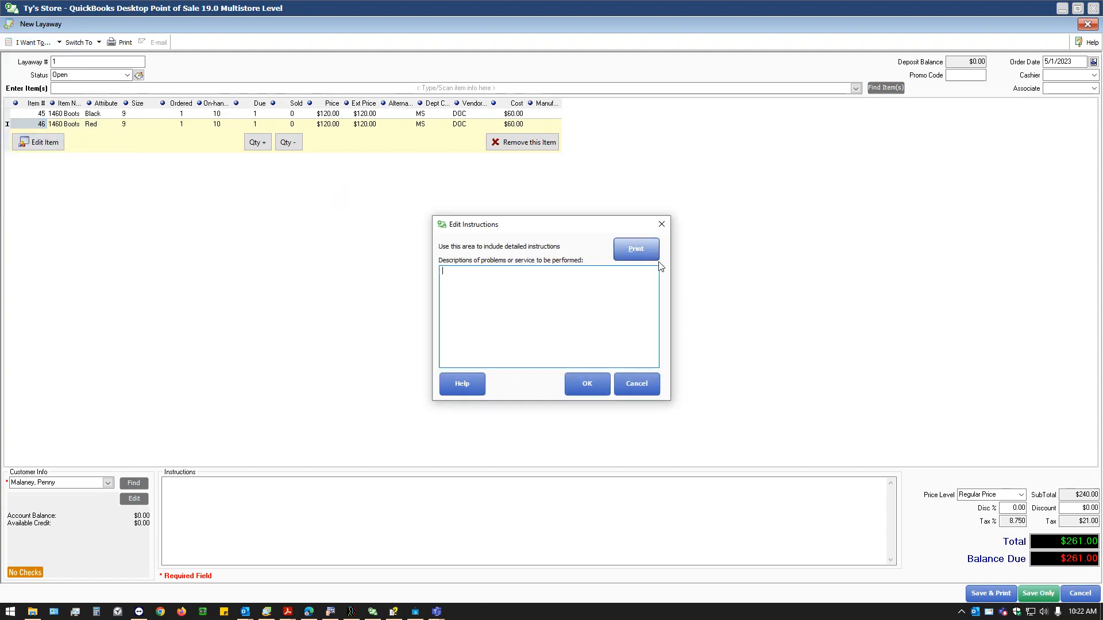
drag(578, 226, 725, 120)
click(657, 193)
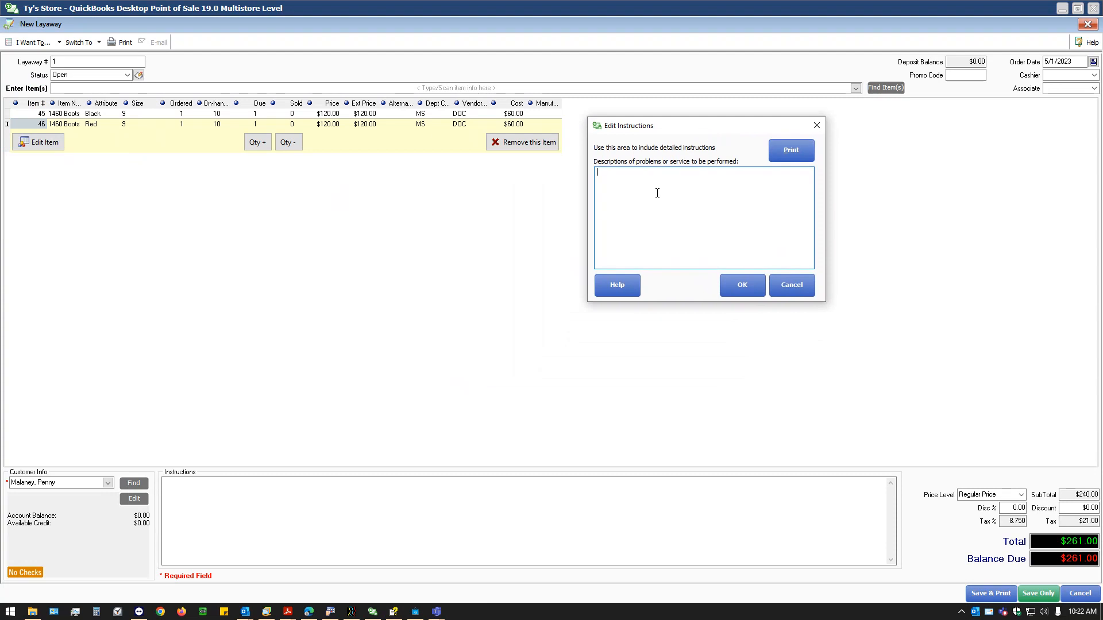
text(Next payment due 5/8)
click(742, 285)
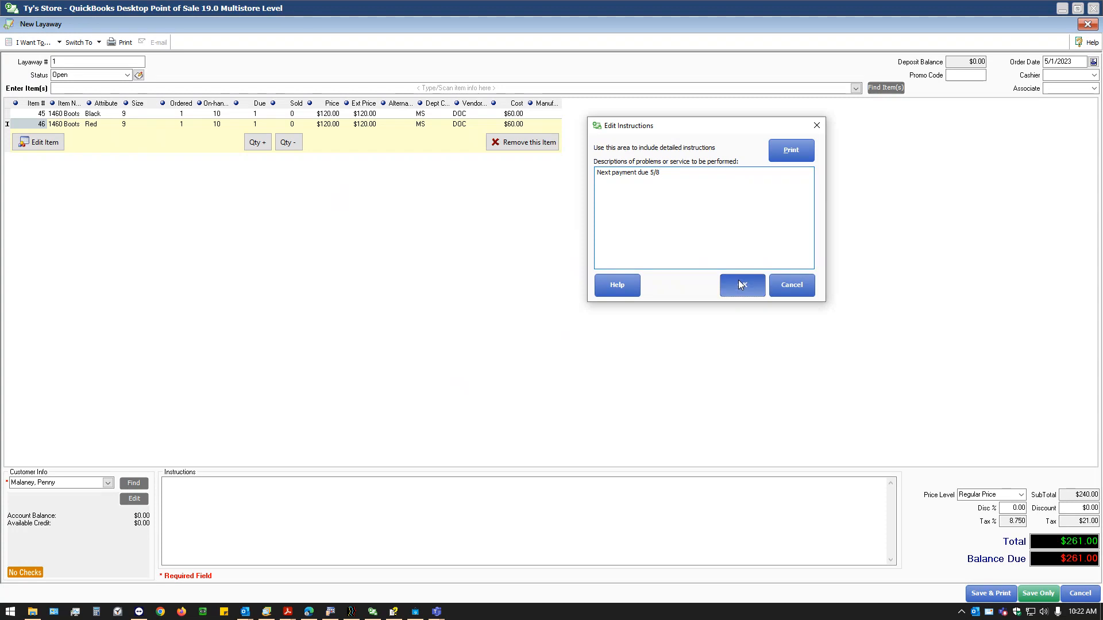
click(228, 492)
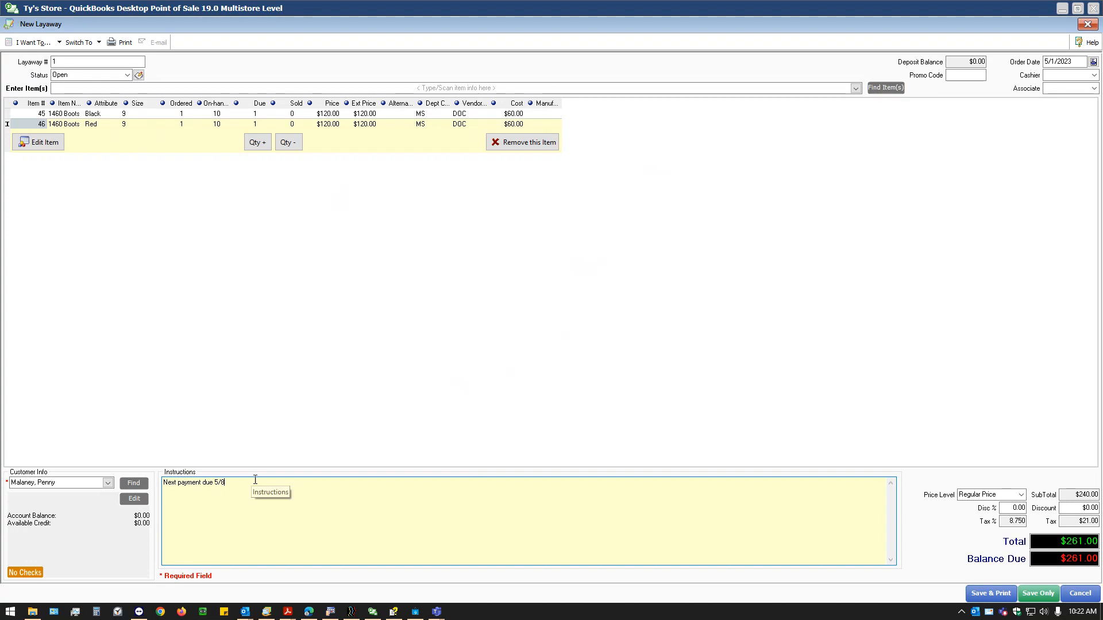
right_click(505, 104)
click(534, 108)
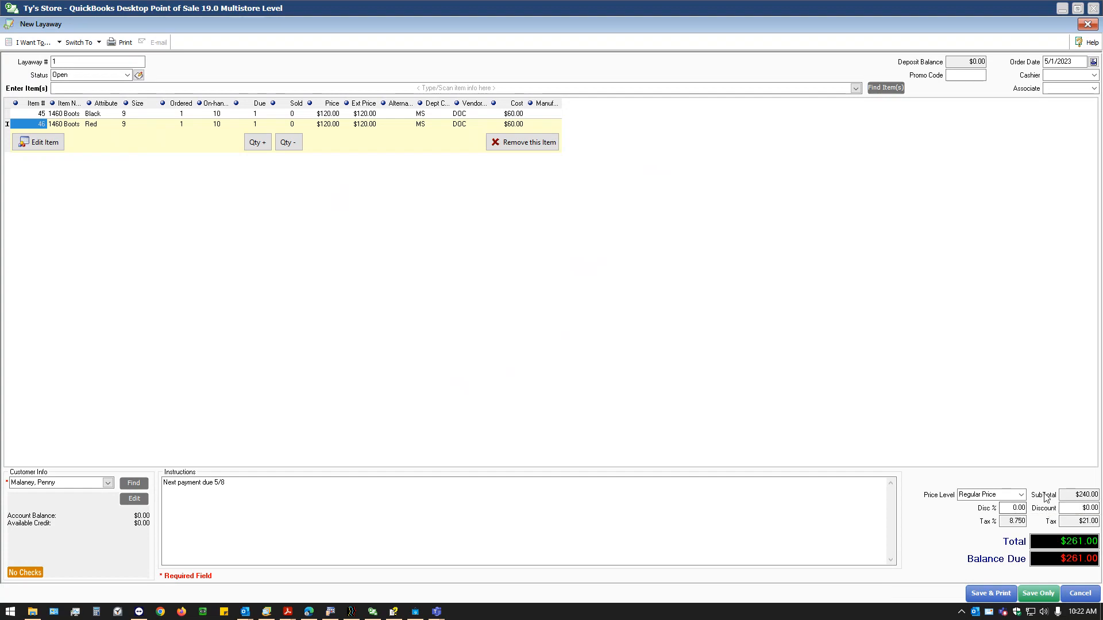
Take a $30.00 deposit on the layaway, accept it as a cash payment, and save without printing.
click(35, 42)
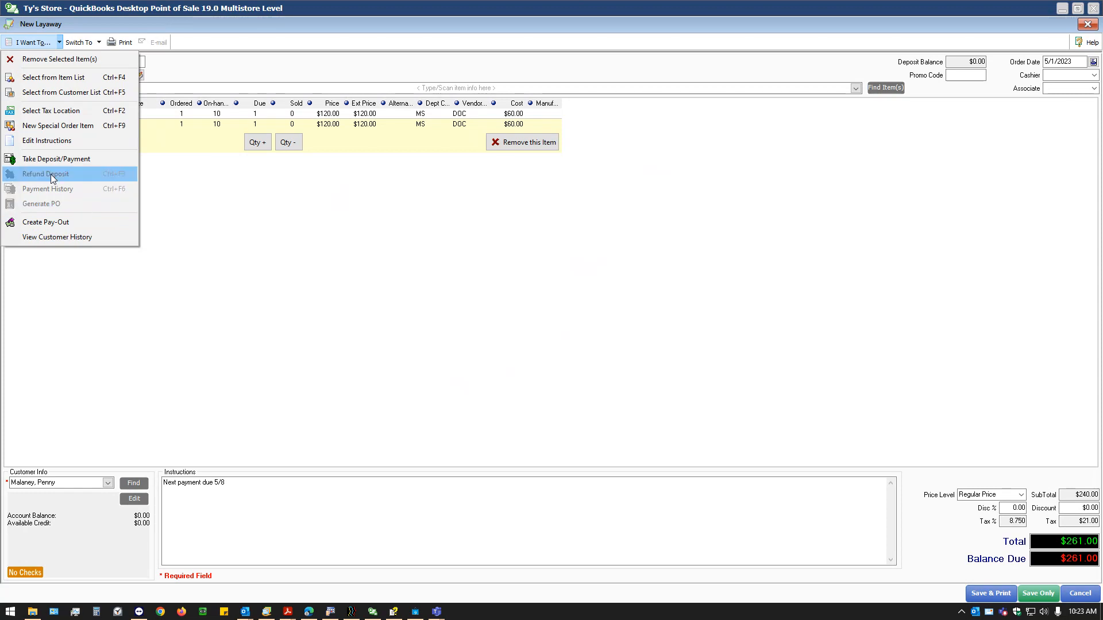
click(62, 160)
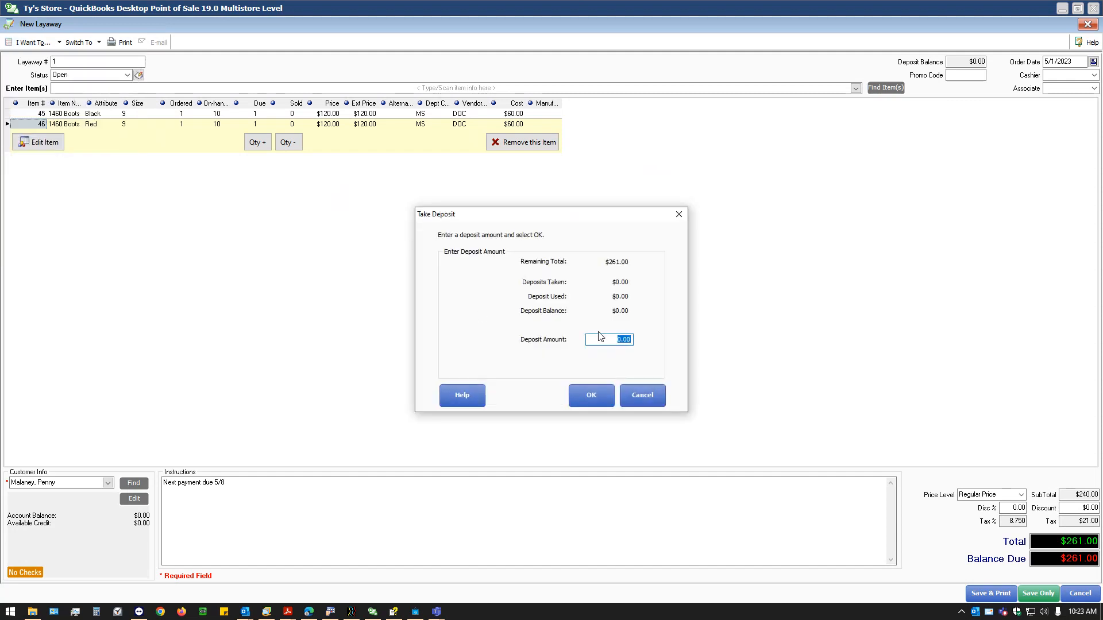
text(20)
text(3)
text(0)
click(586, 396)
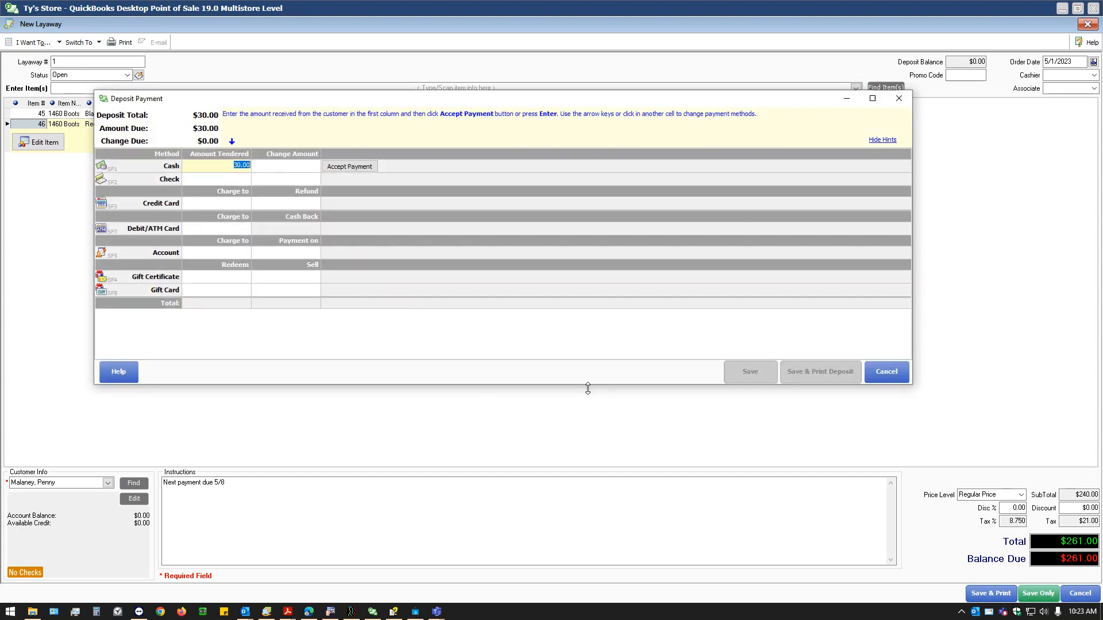
click(351, 167)
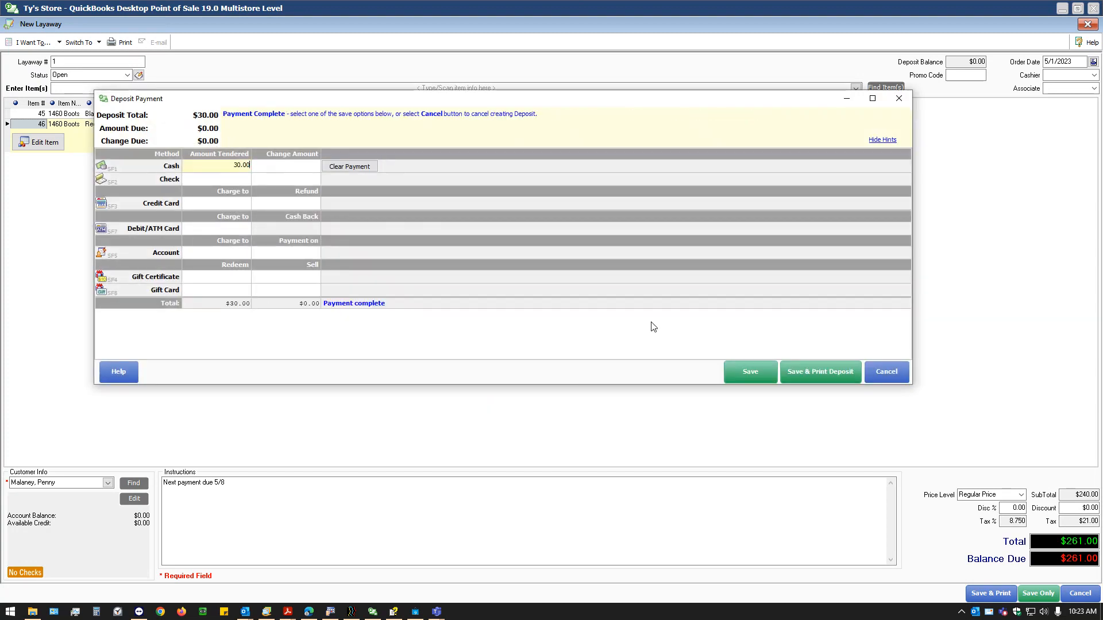
click(751, 379)
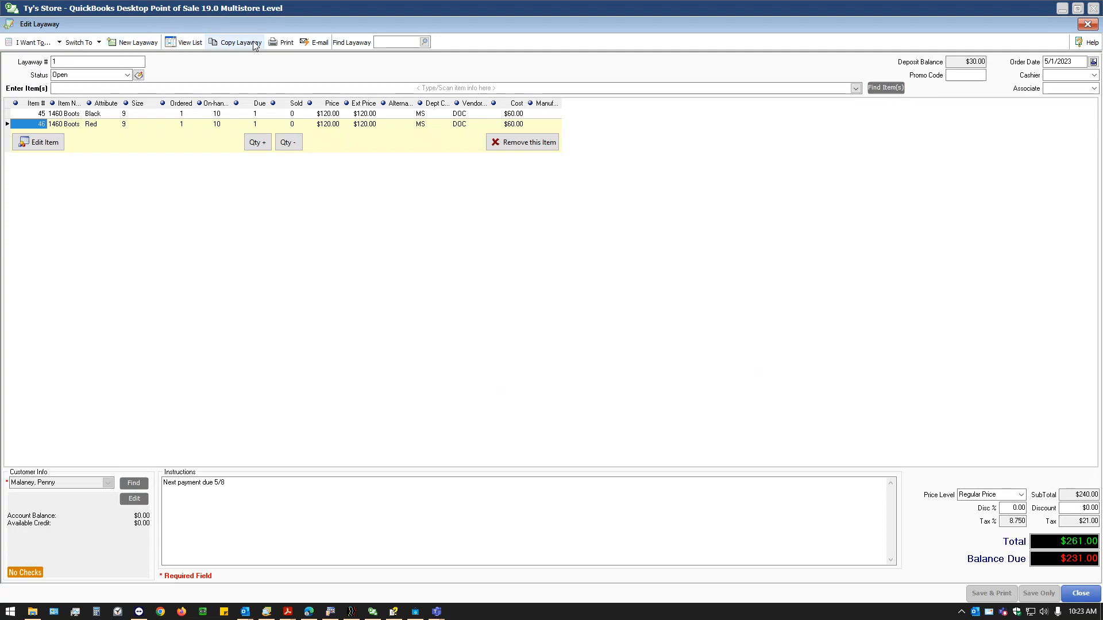
Close the layaway and view the open layaways from the home navigator's order list.
click(1087, 24)
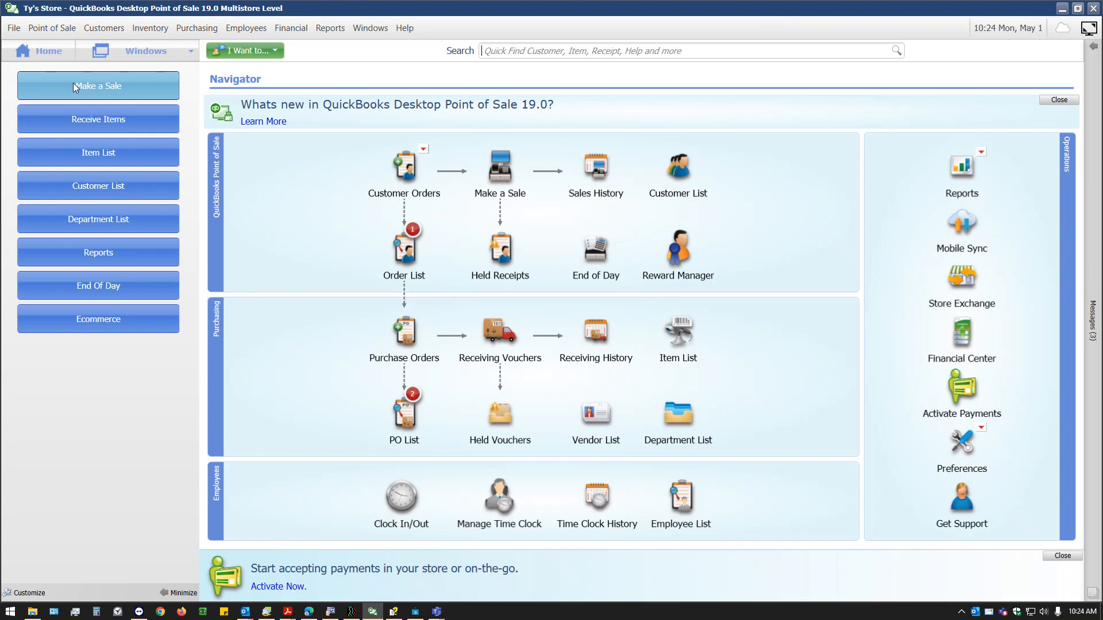
mouse_move(405, 253)
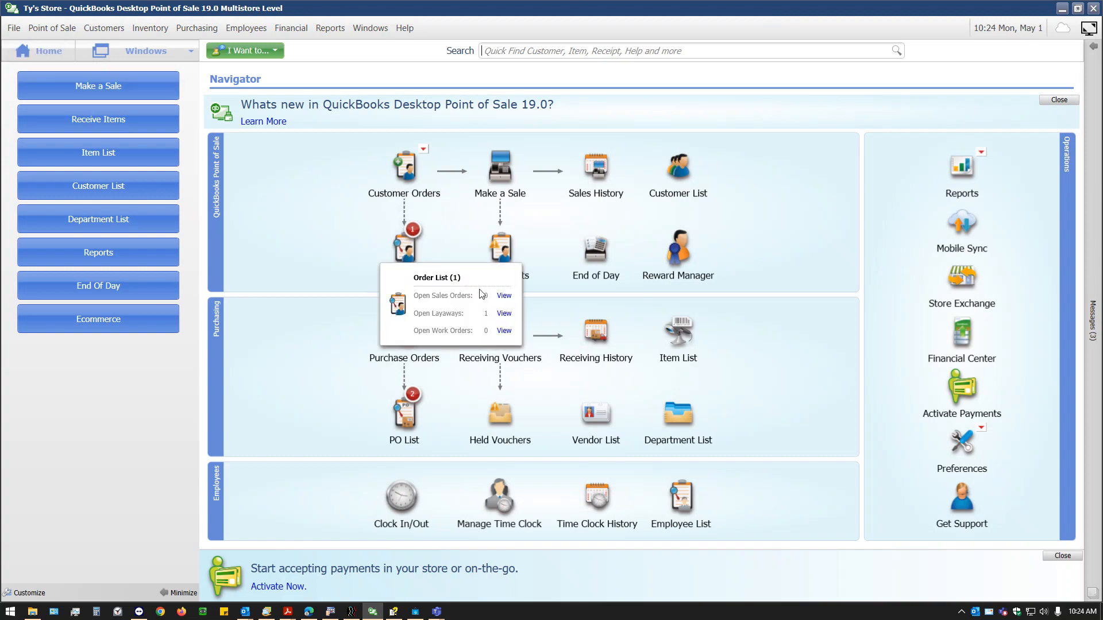
click(504, 314)
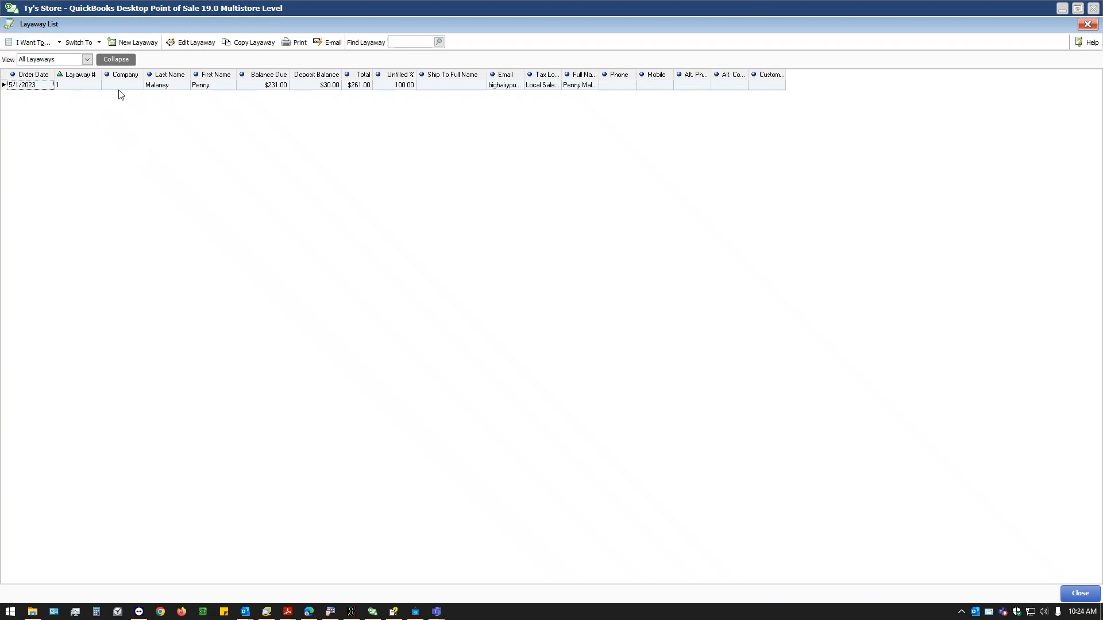
click(54, 44)
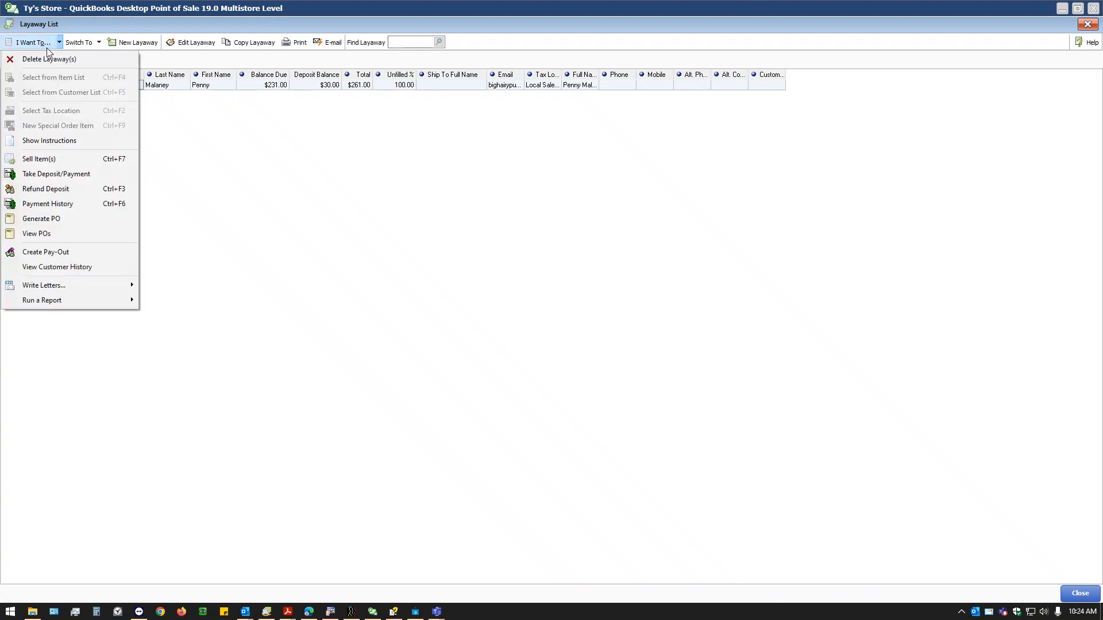
click(265, 85)
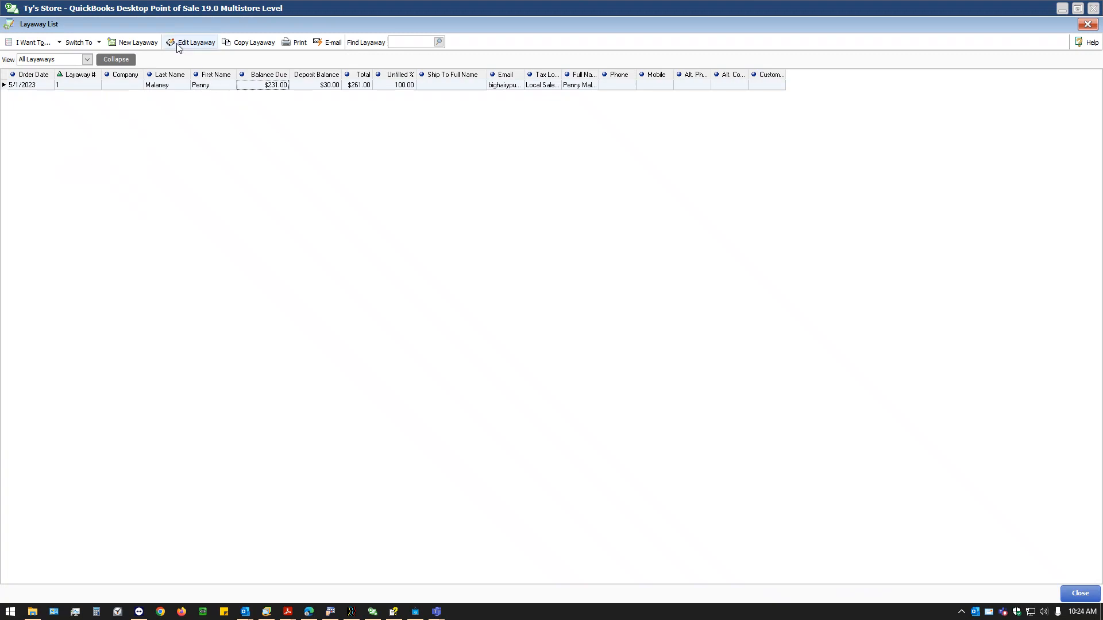
click(74, 86)
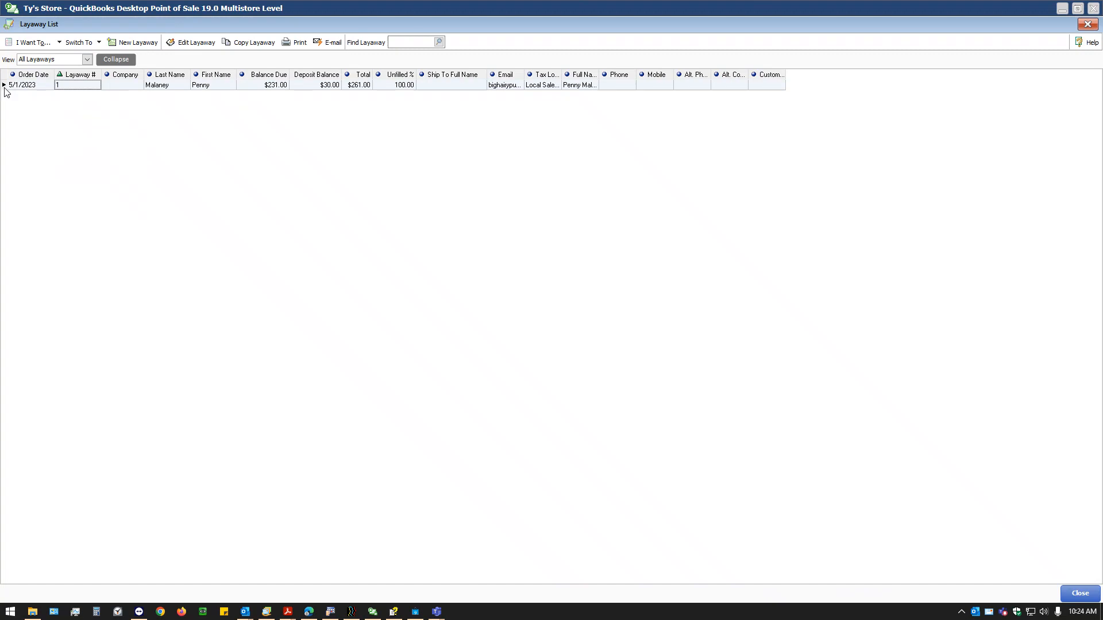
click(59, 43)
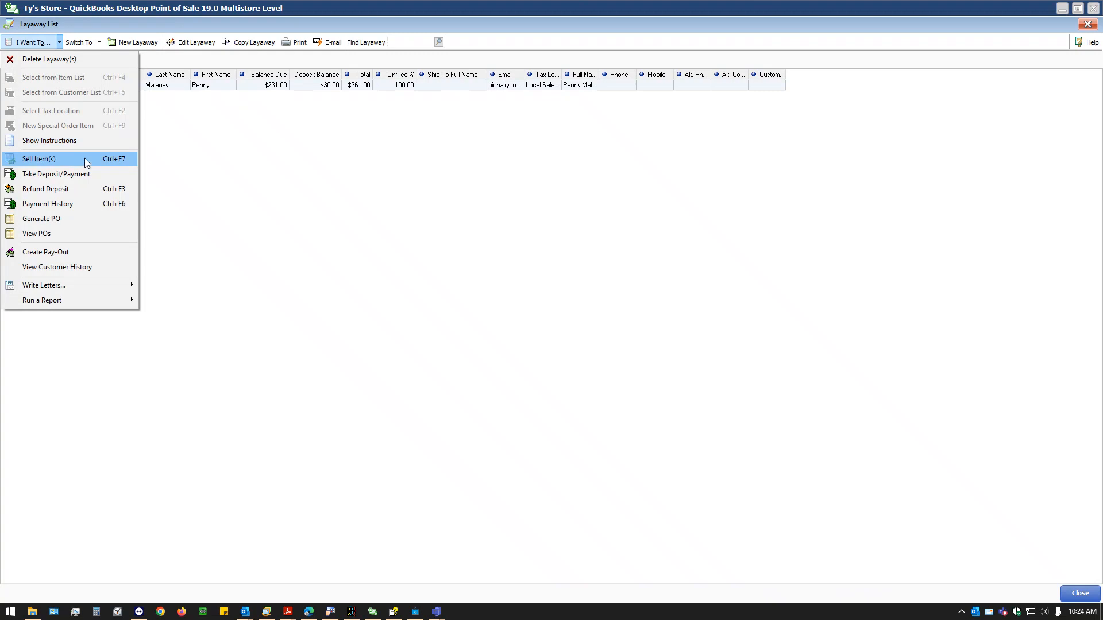
click(275, 126)
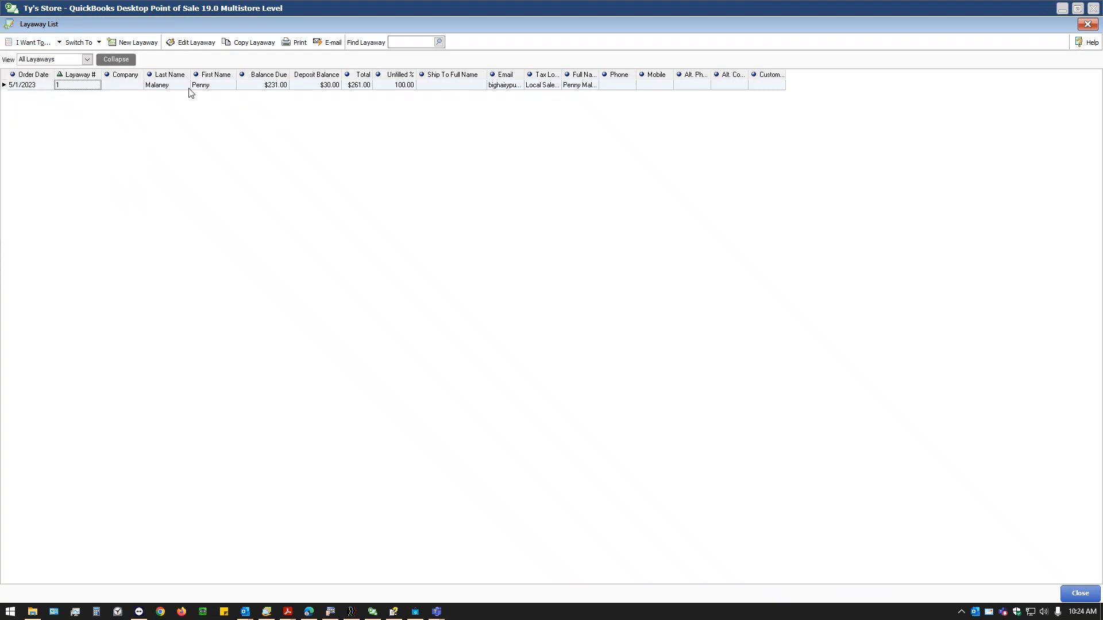
Open the layaway's payment history and select its cash deposit entry.
click(58, 44)
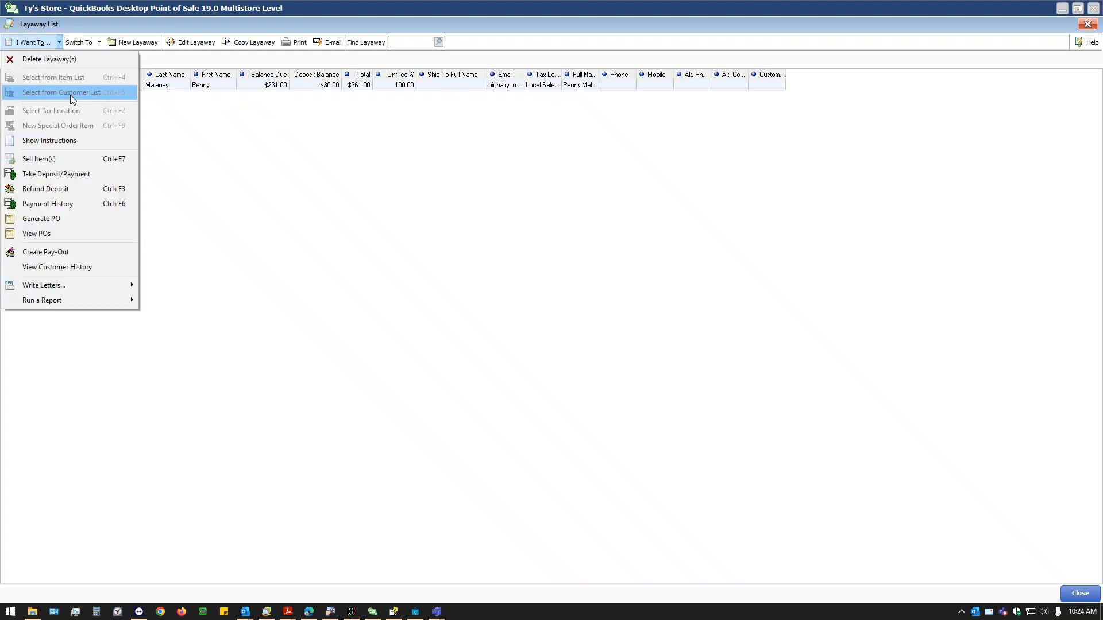
click(77, 201)
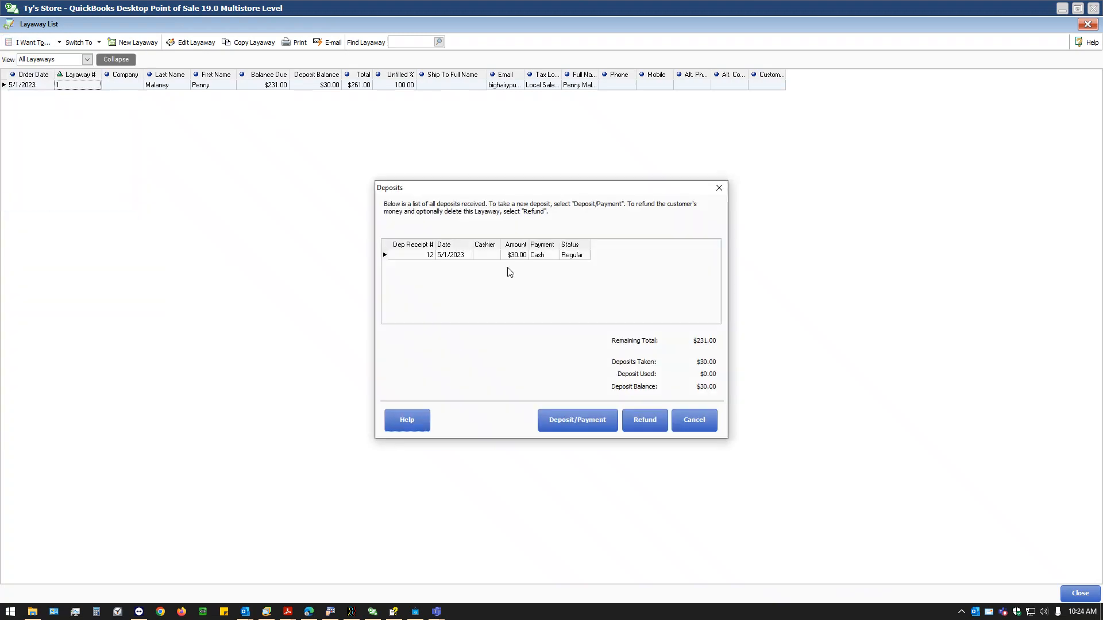
click(397, 281)
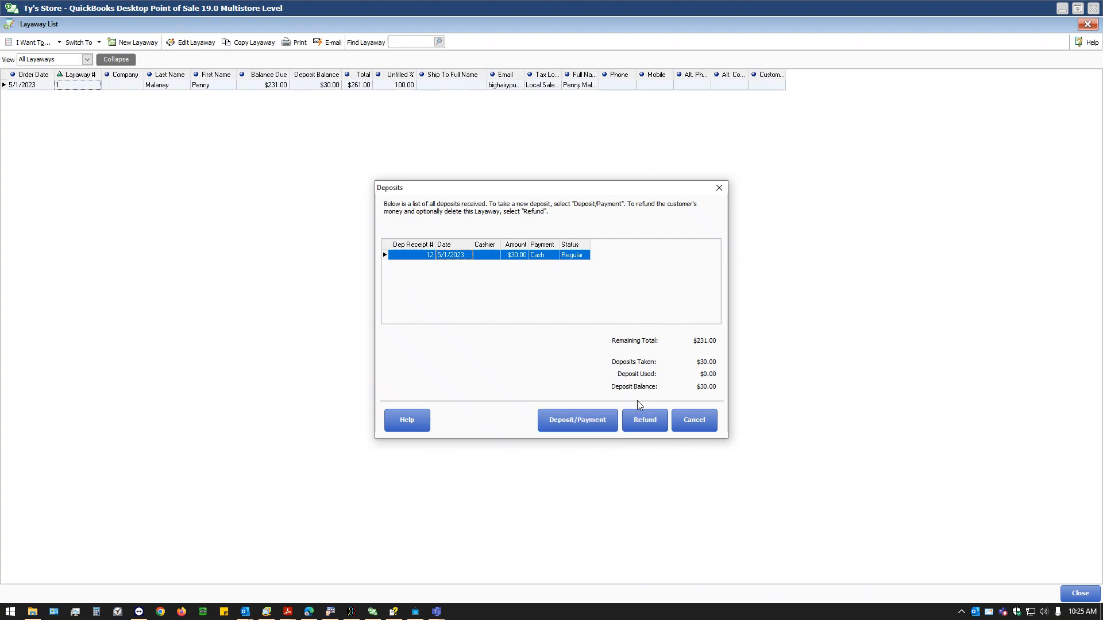
Take another $30.00 deposit on the layaway, charge it to a Visa credit card, and save the payment.
click(568, 421)
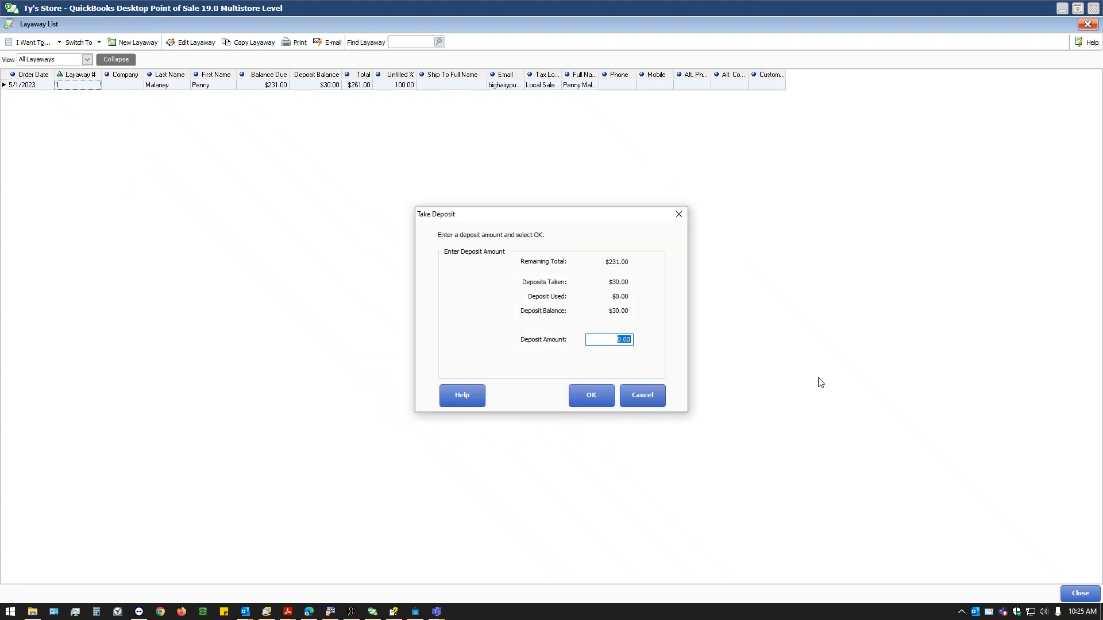
text(30)
click(591, 397)
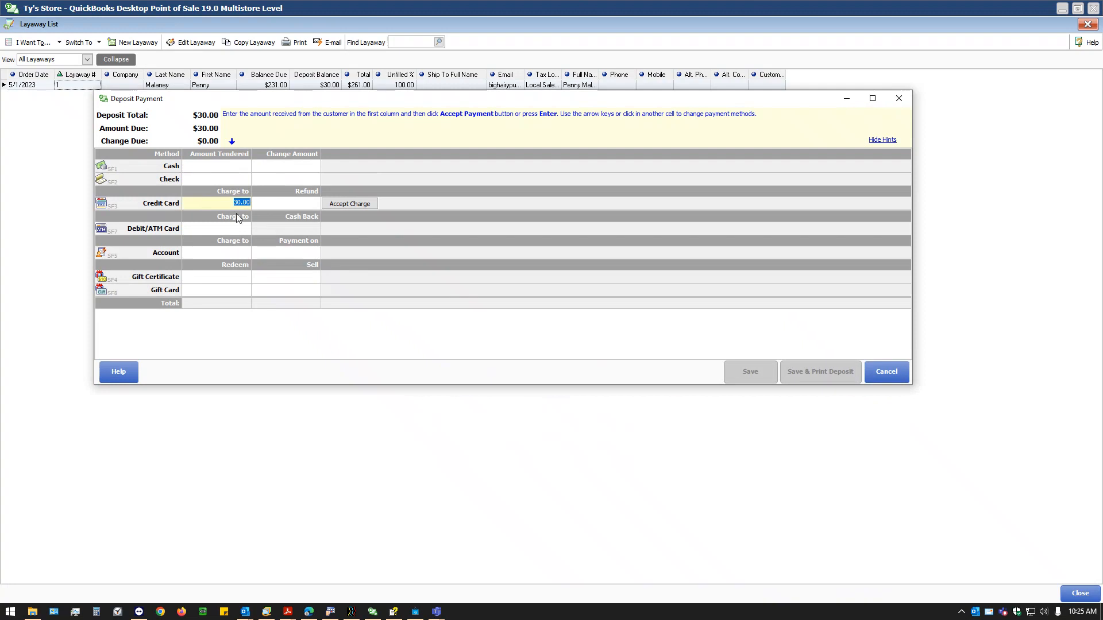
click(360, 205)
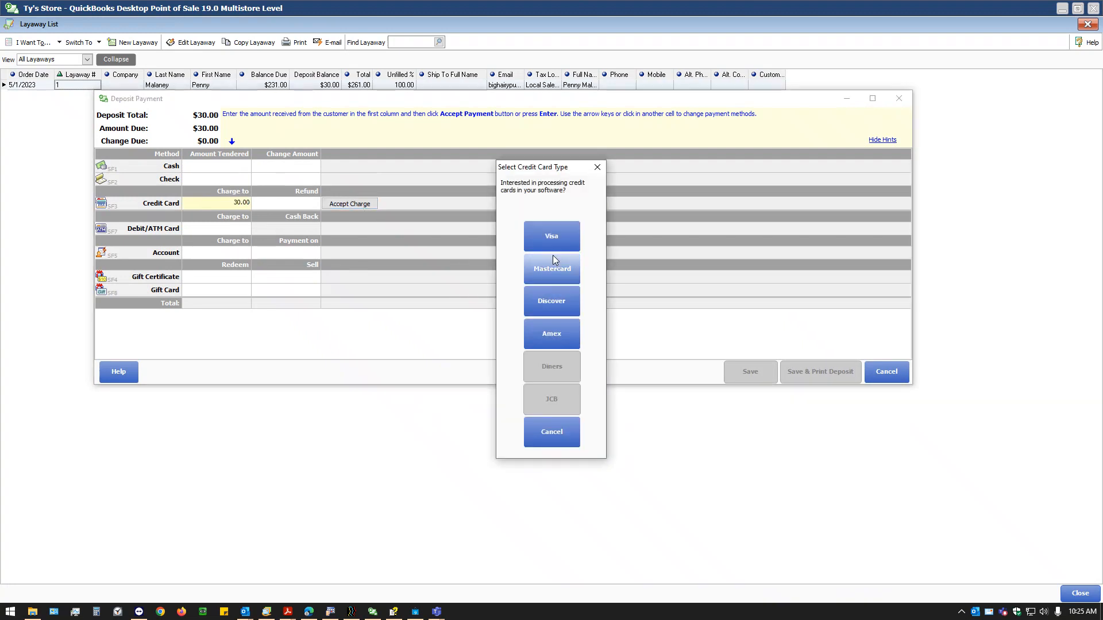
click(564, 232)
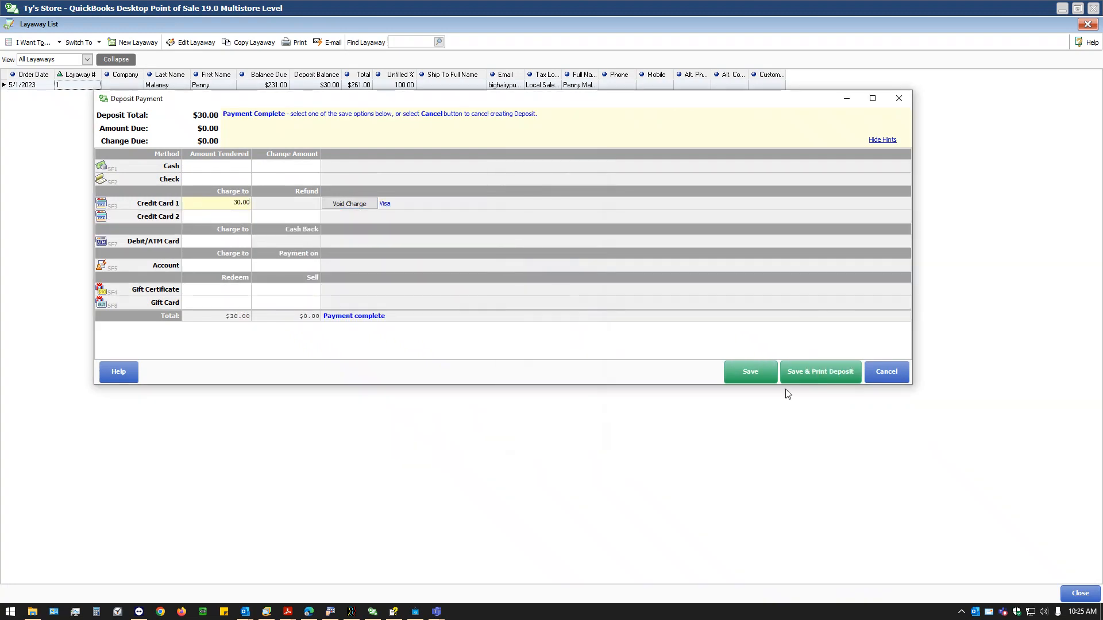
click(822, 373)
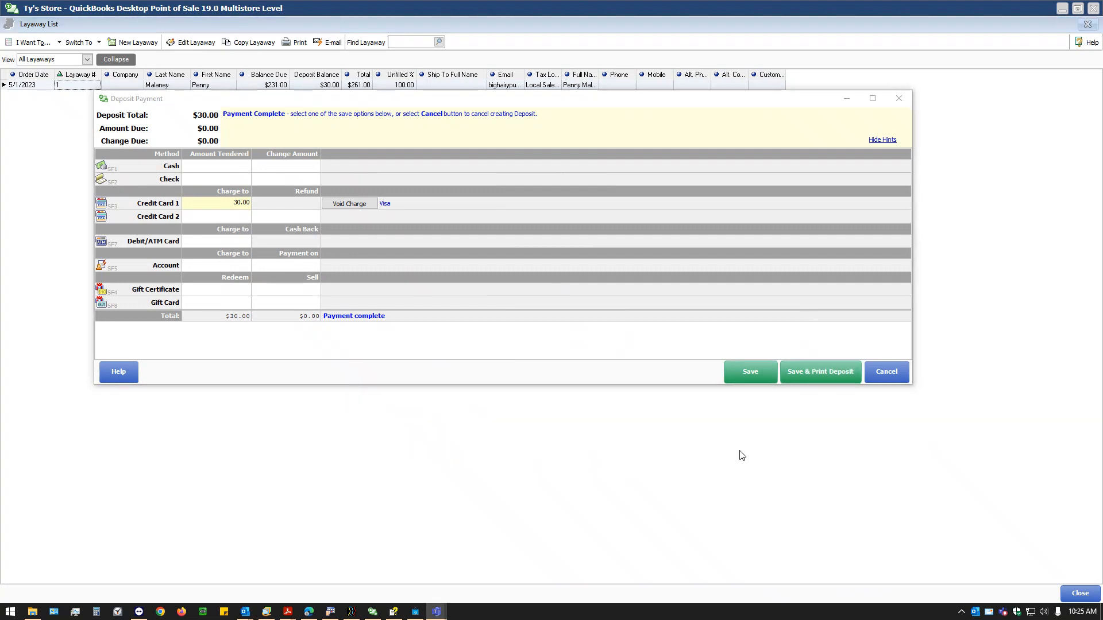
click(741, 377)
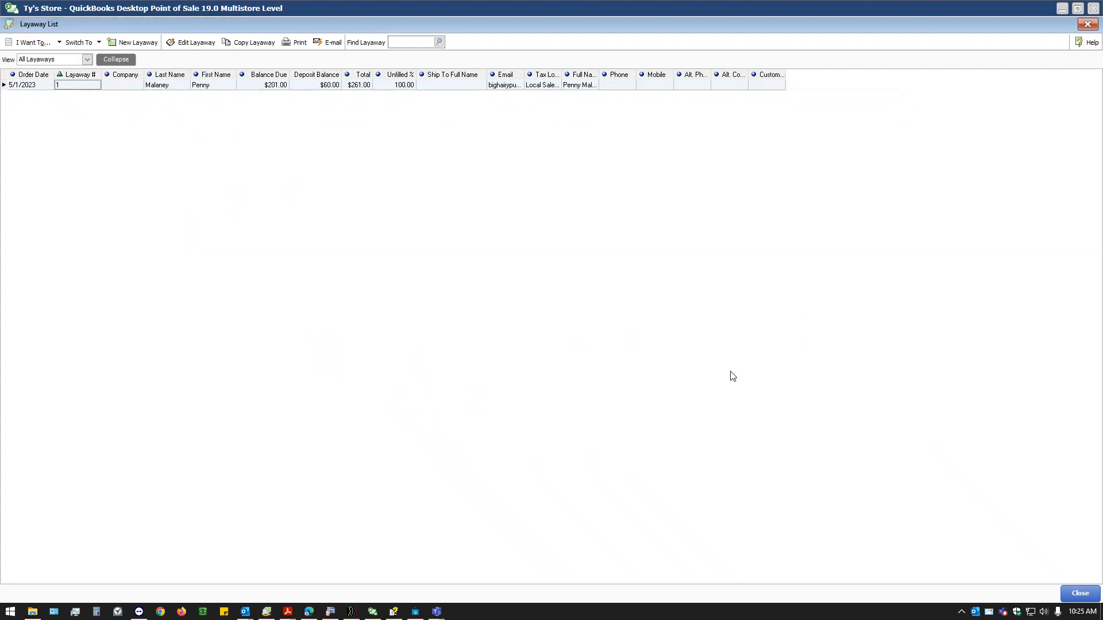
click(319, 86)
click(59, 43)
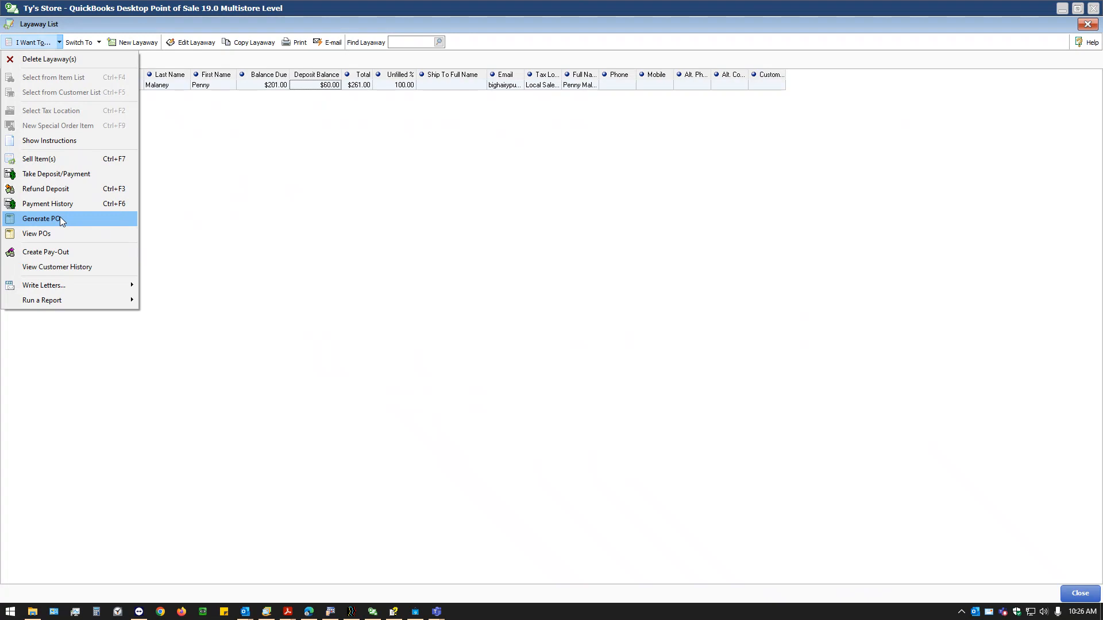
click(643, 244)
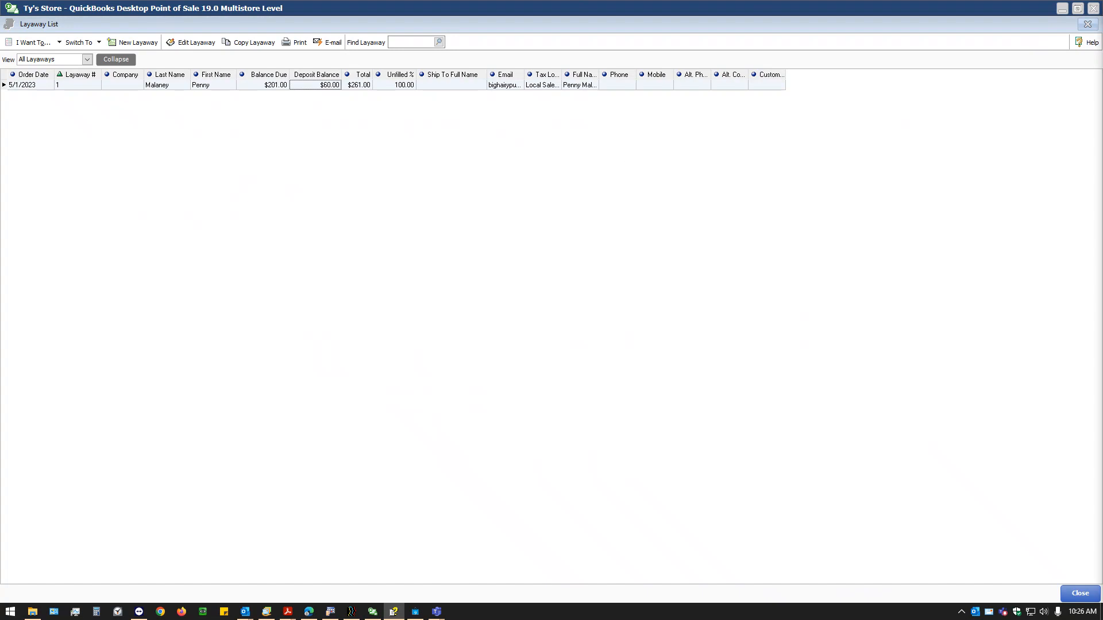
click(59, 41)
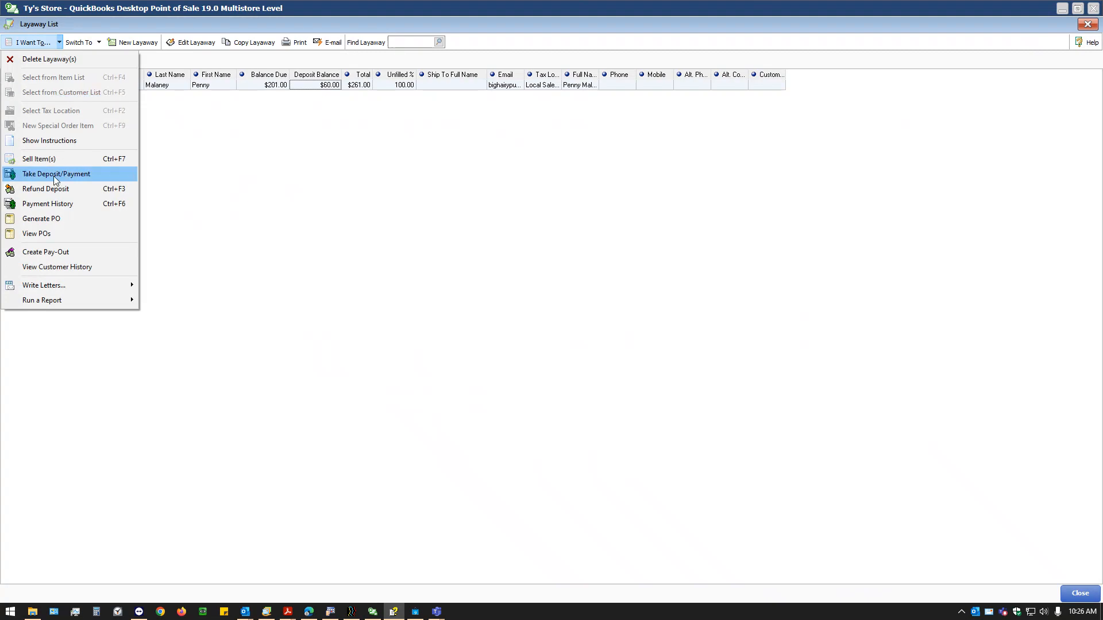
click(57, 176)
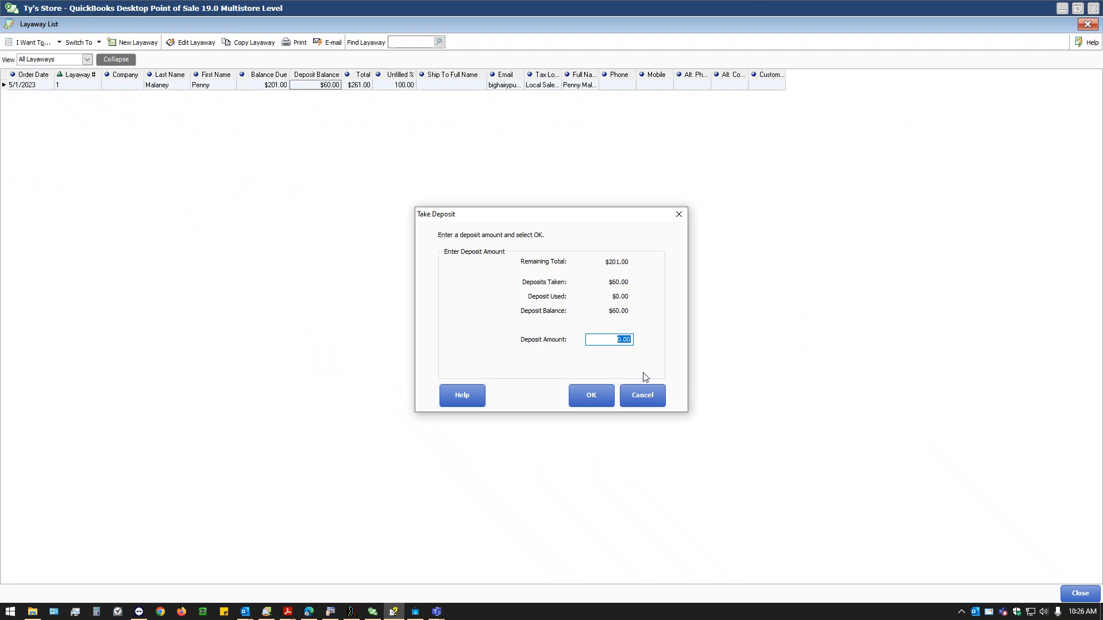
click(643, 392)
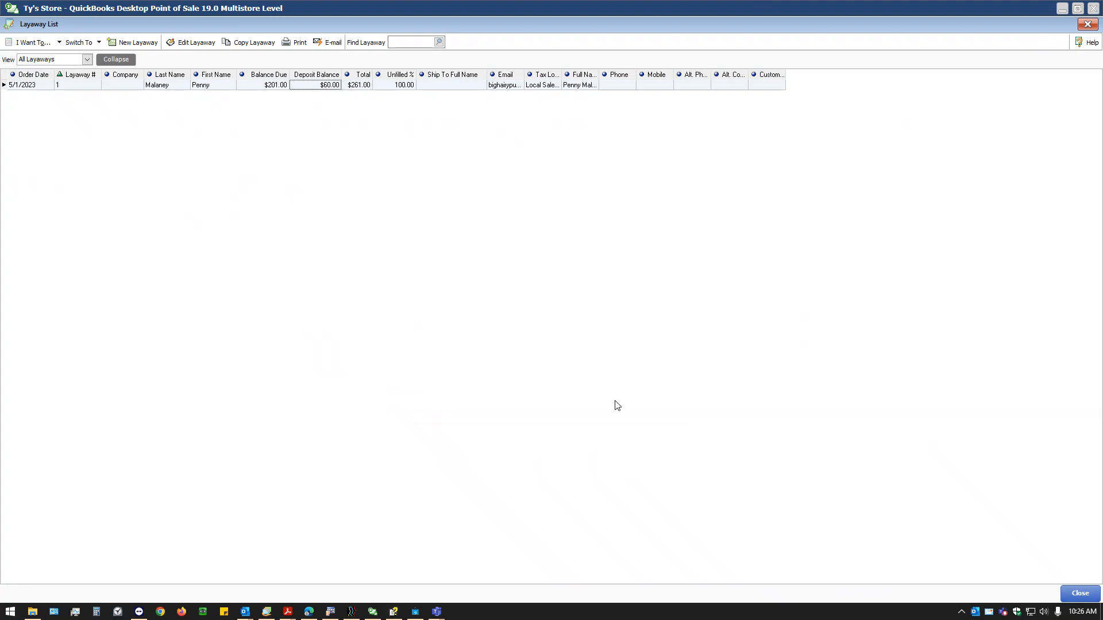
Sell a quantity of 1 of the red size 9 1460 Boots from the layaway, applying the customer's deposit to the sales receipt.
click(42, 44)
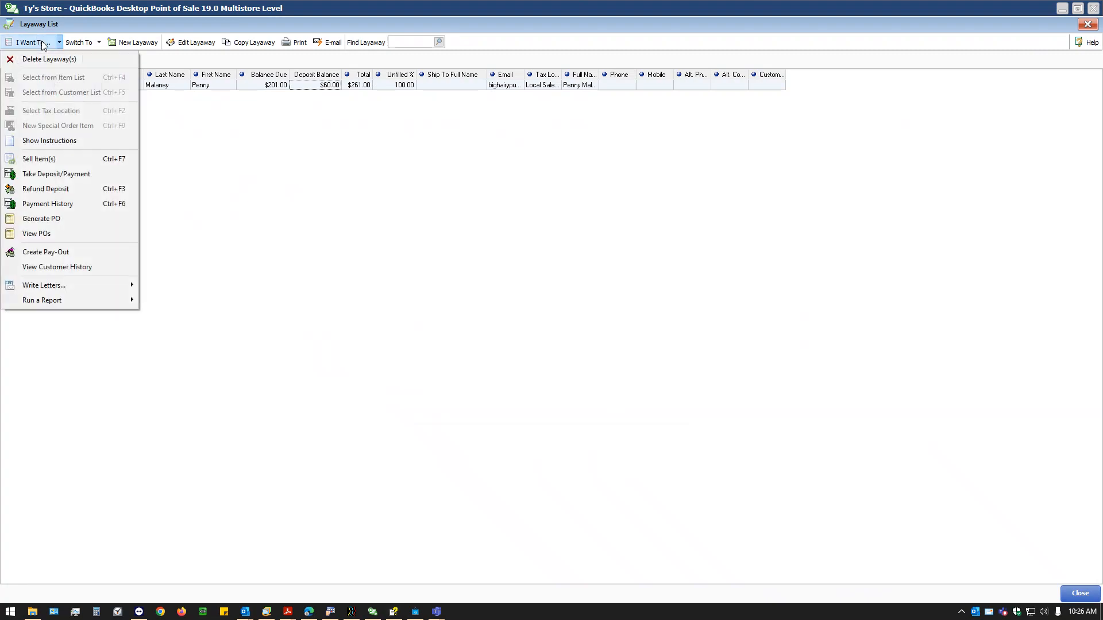
click(82, 159)
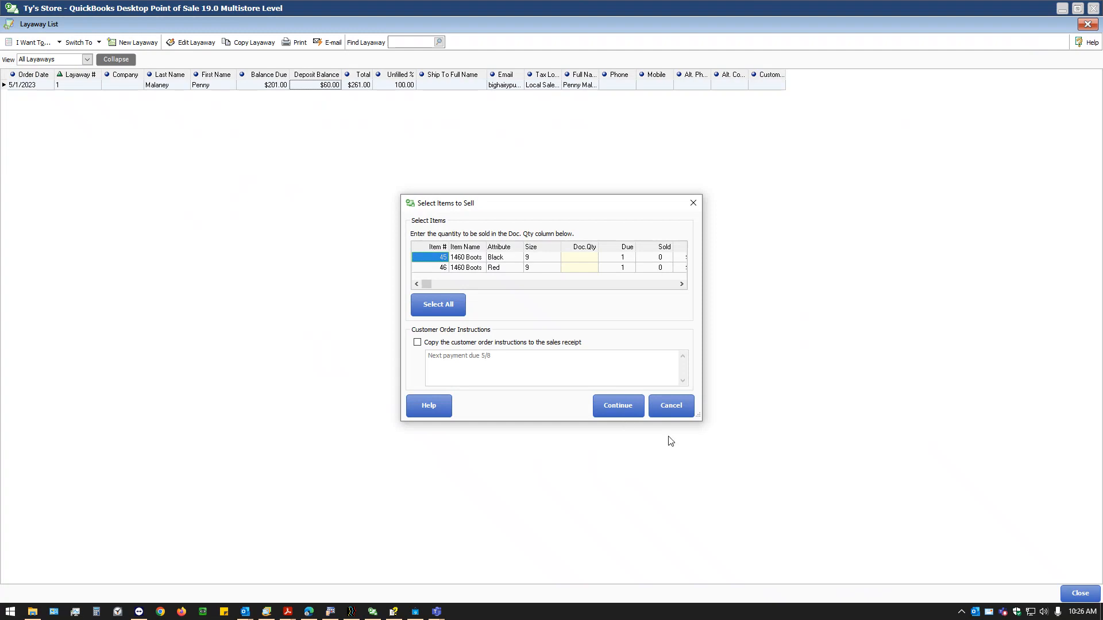
click(579, 268)
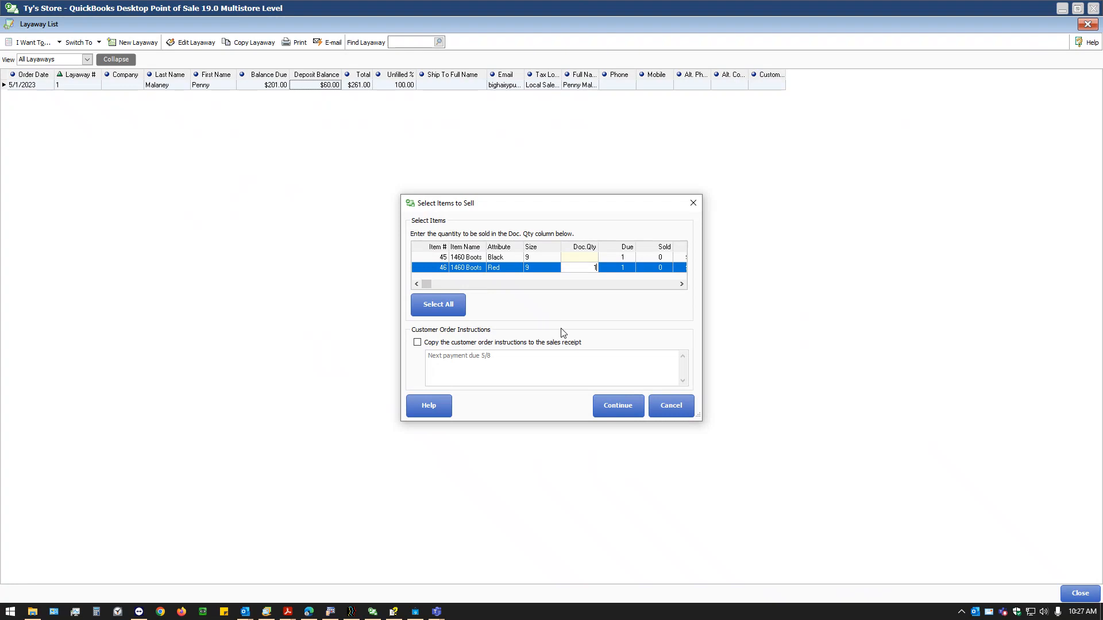
click(620, 406)
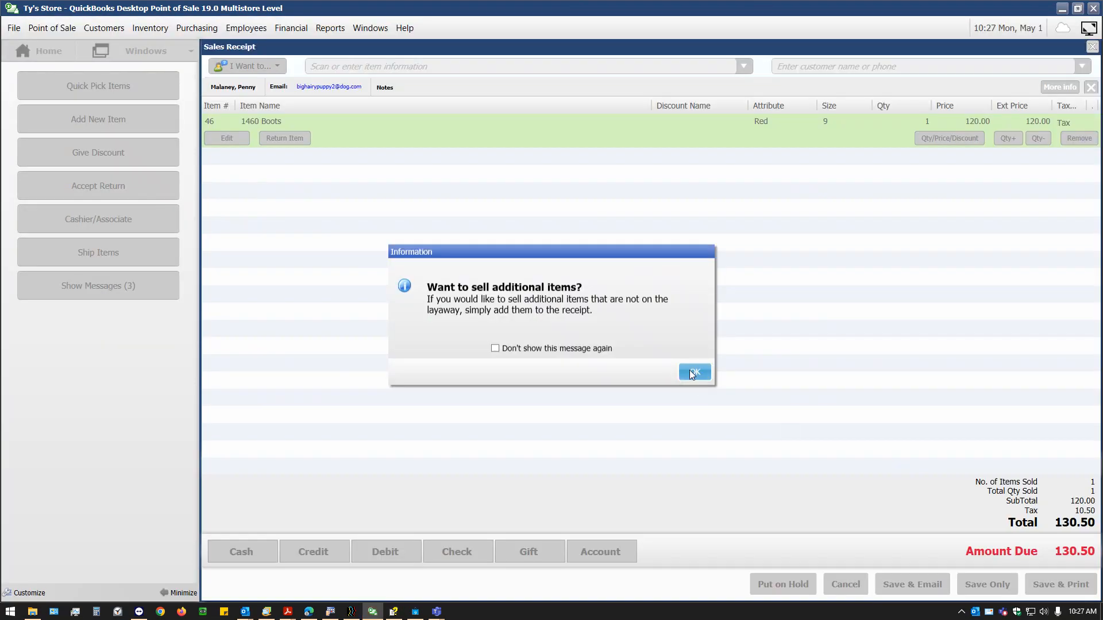
click(692, 373)
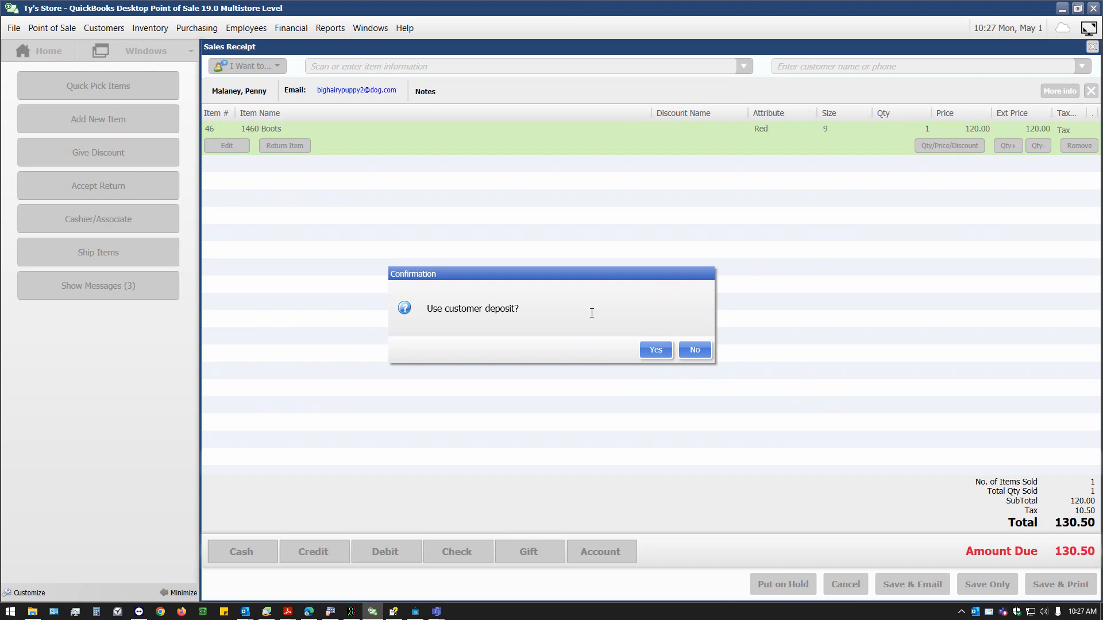
click(656, 350)
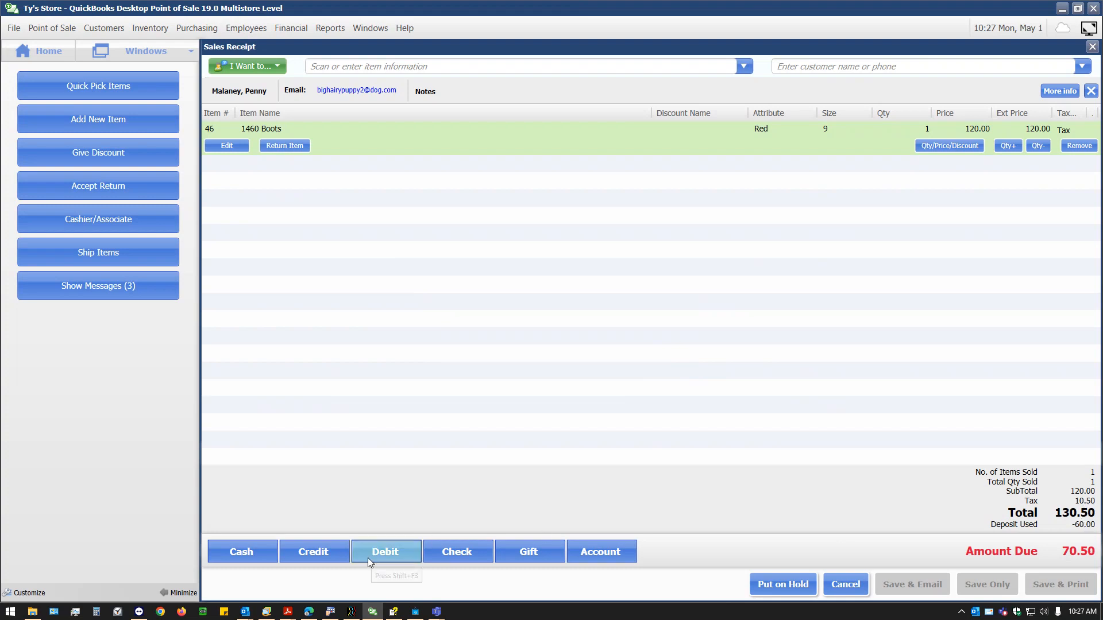
Charge the remaining $70.50 to a Visa credit card and save the sales receipt without printing.
click(325, 552)
click(236, 495)
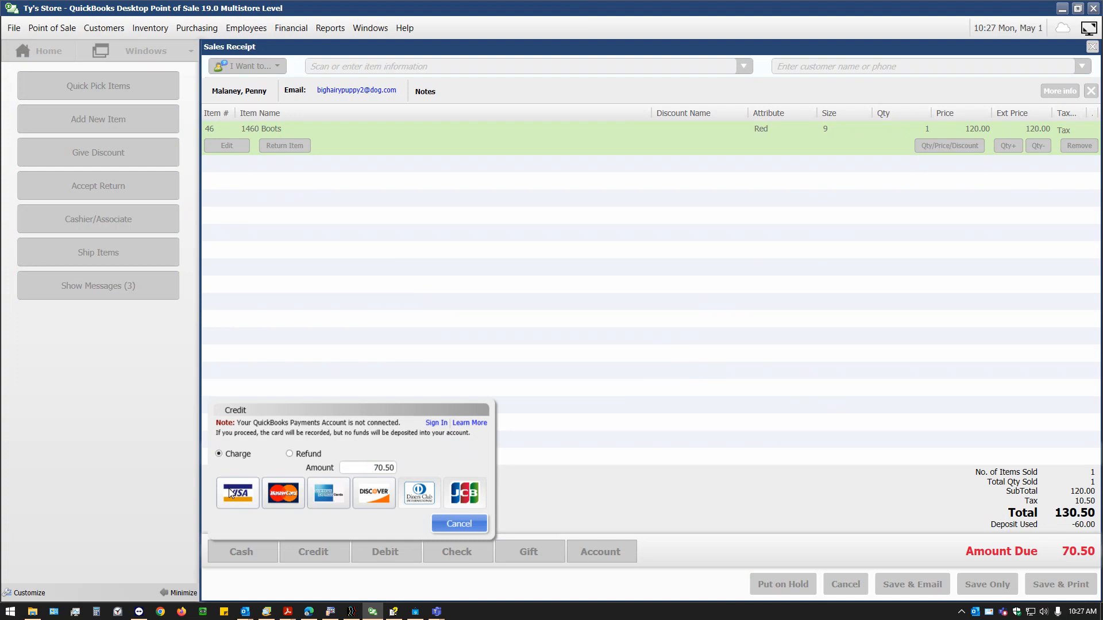
click(462, 524)
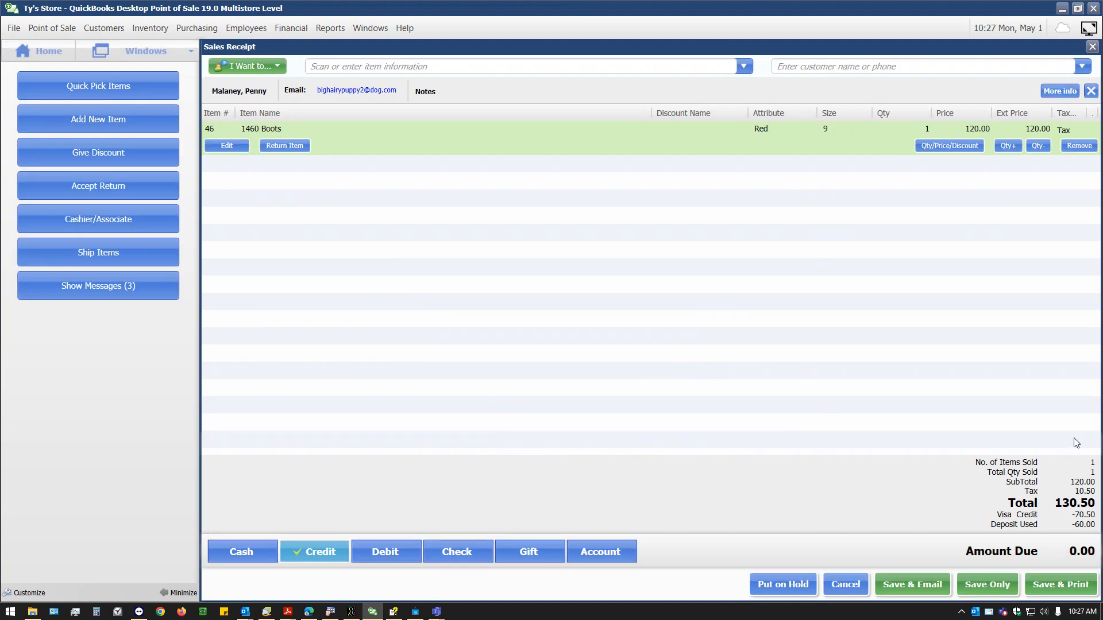
click(977, 584)
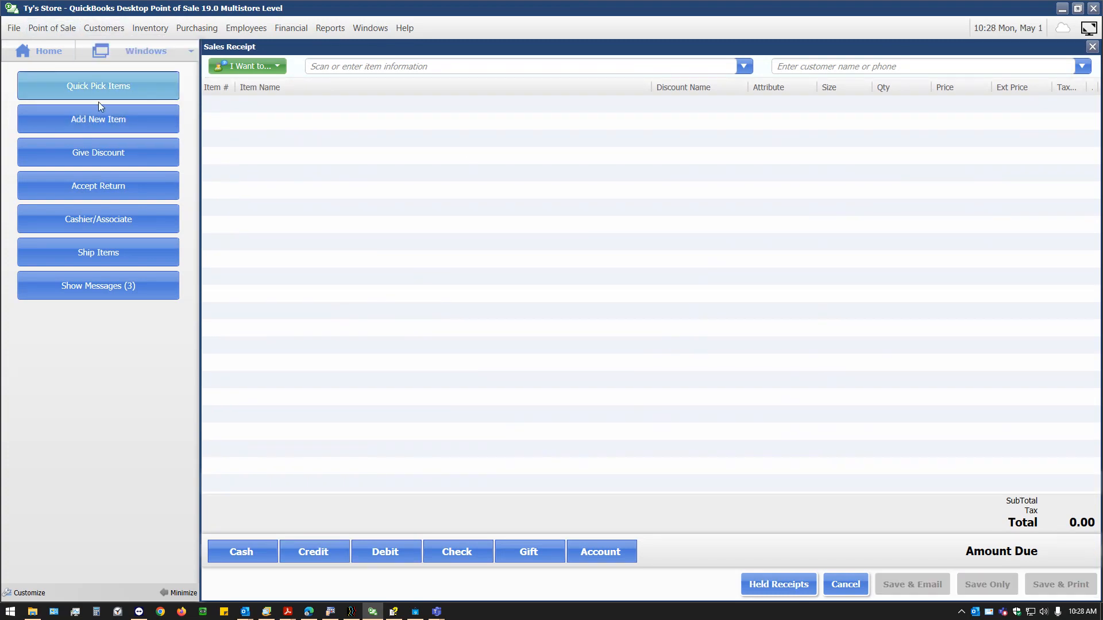
Return to the layaway list from the blank sales receipt.
click(240, 69)
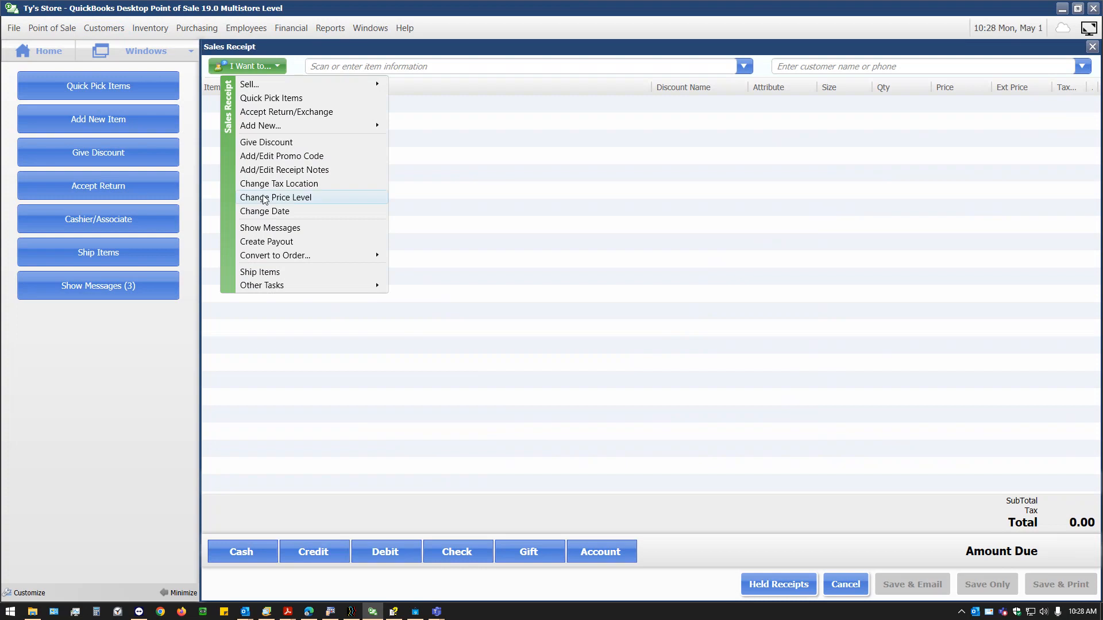
click(36, 27)
click(36, 28)
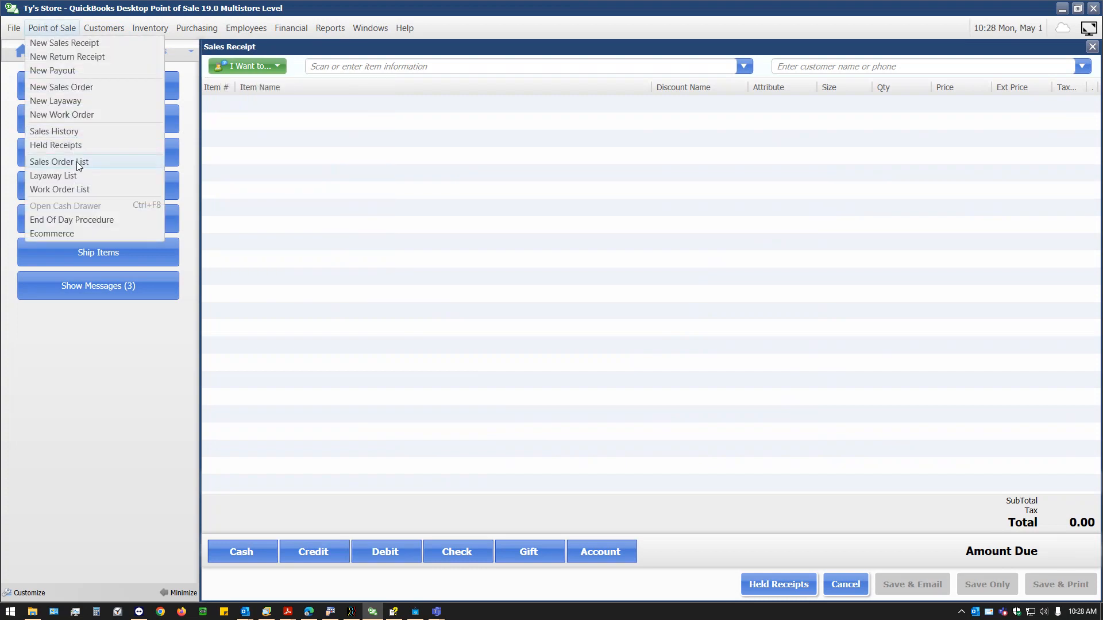
click(67, 176)
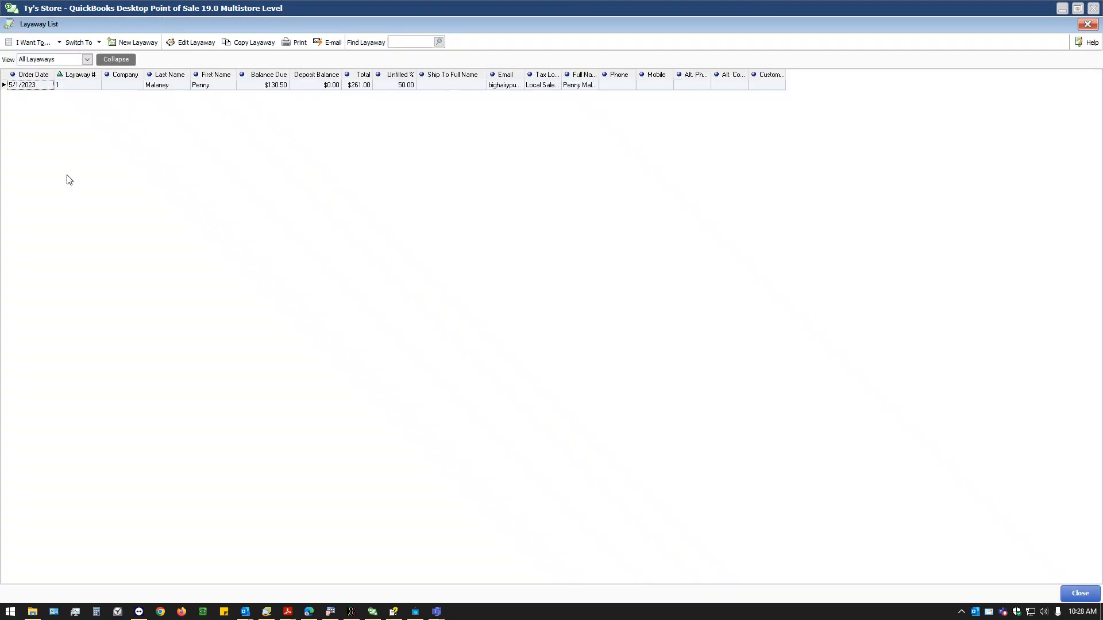
Check the layaway's unfilled percentage, deposit balance and balance due in the list, and open it for editing.
click(376, 86)
click(299, 89)
click(263, 88)
click(313, 86)
double_click(313, 86)
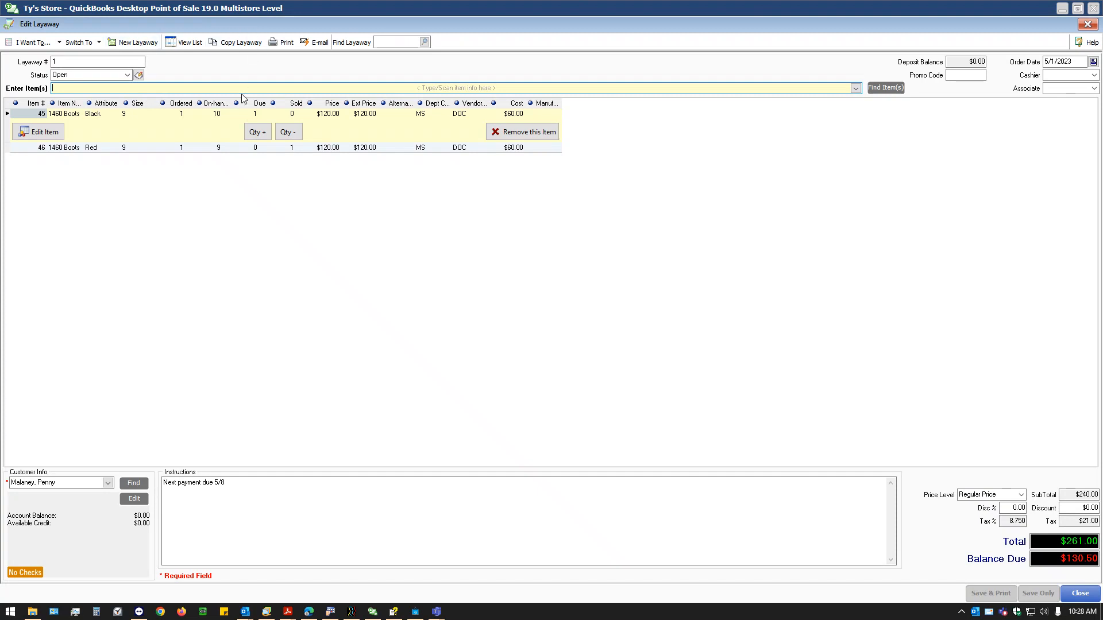
Take a $20 cash deposit on the open layaway and save it without printing.
click(38, 45)
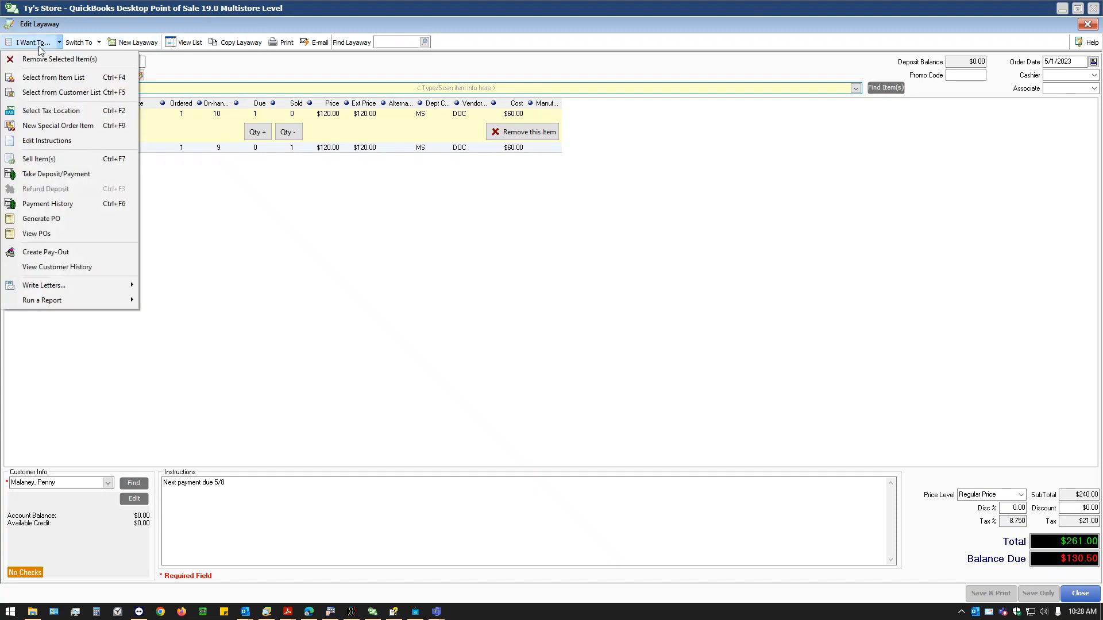
click(61, 174)
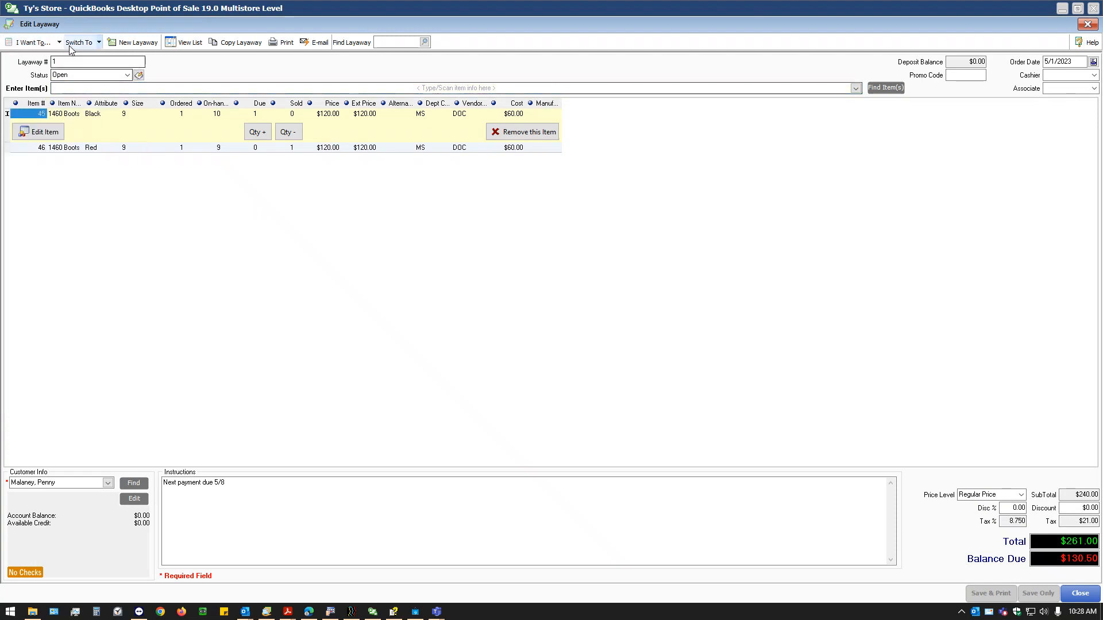
click(38, 43)
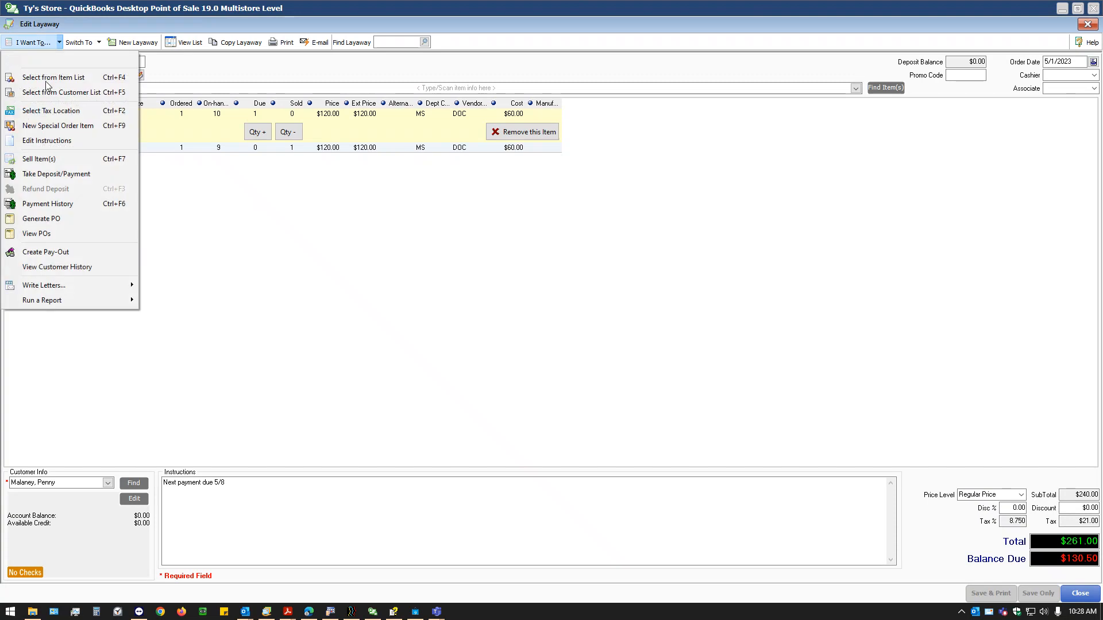
click(68, 176)
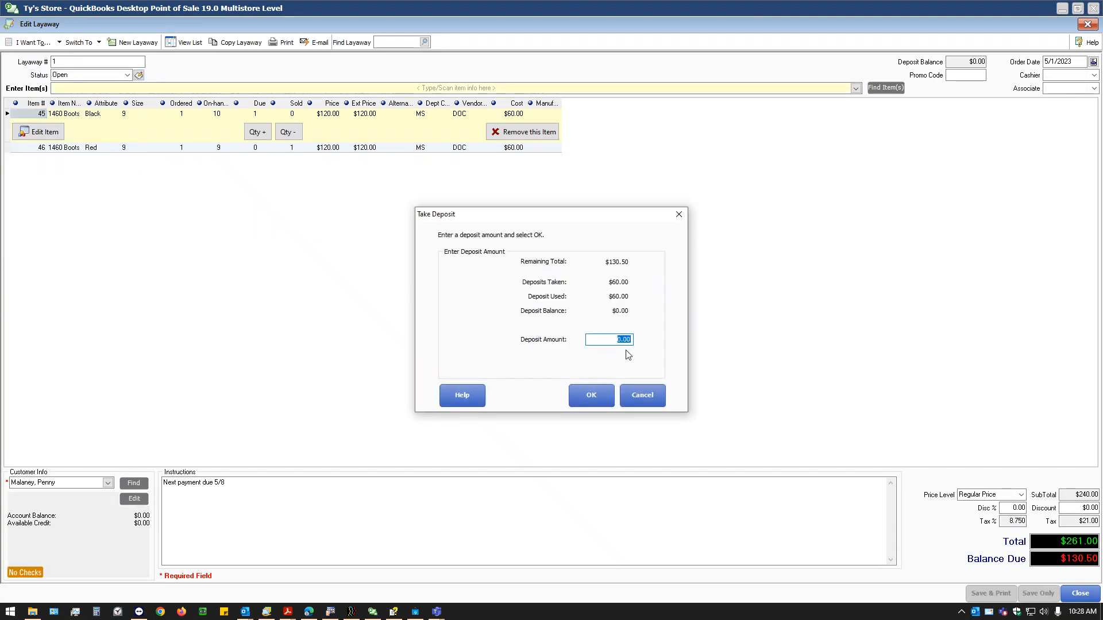
text(20)
click(591, 395)
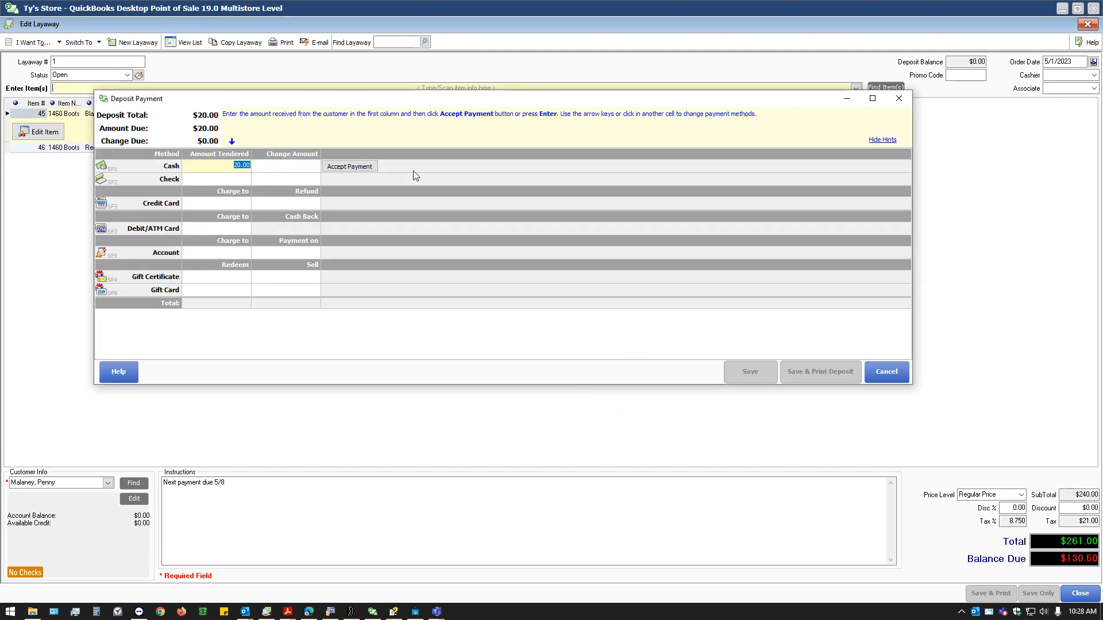
click(363, 166)
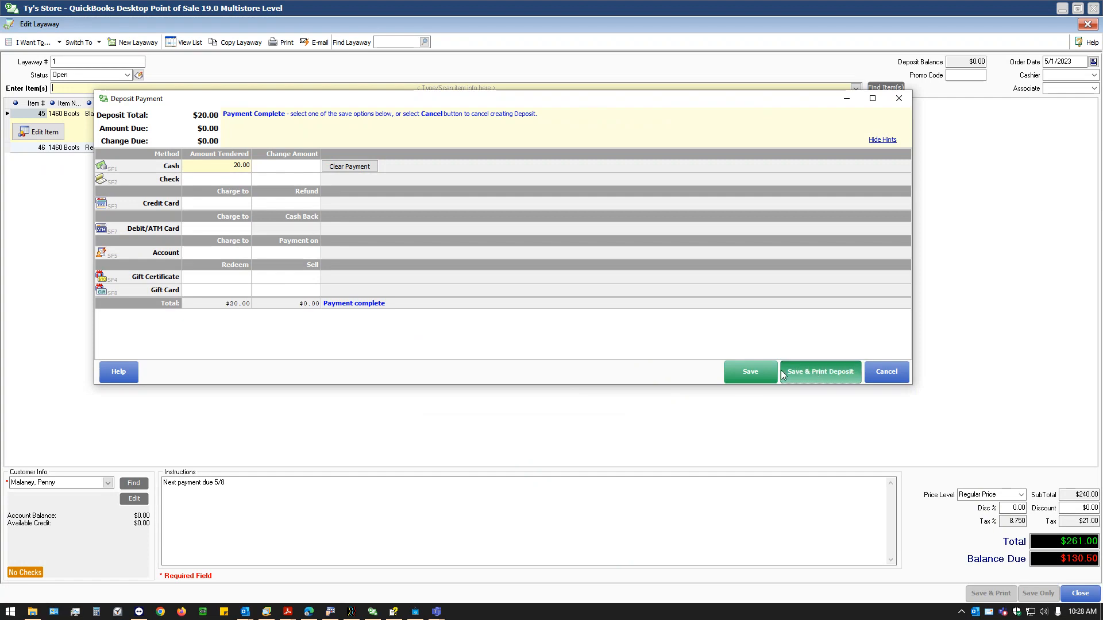
click(751, 372)
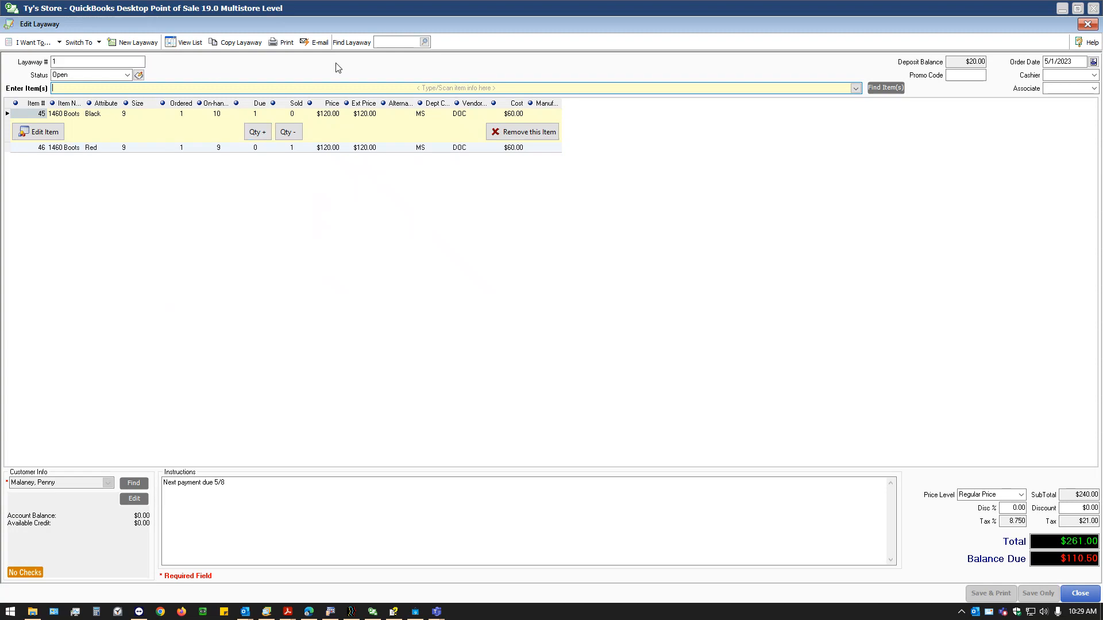
Return to the layaway list and check the layaway's balance due and deposit balance.
click(187, 43)
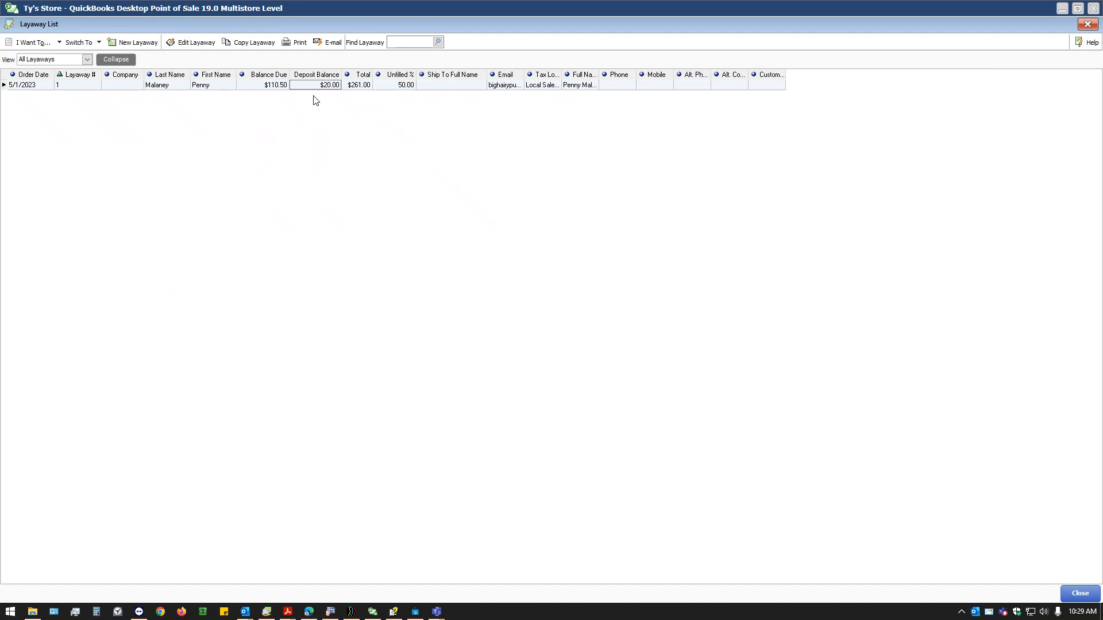
click(263, 86)
click(316, 87)
Sell the remaining black size 9 1460 Boots, quantity 1, from the layaway, applying the $20 deposit to the sales receipt.
click(33, 42)
click(57, 164)
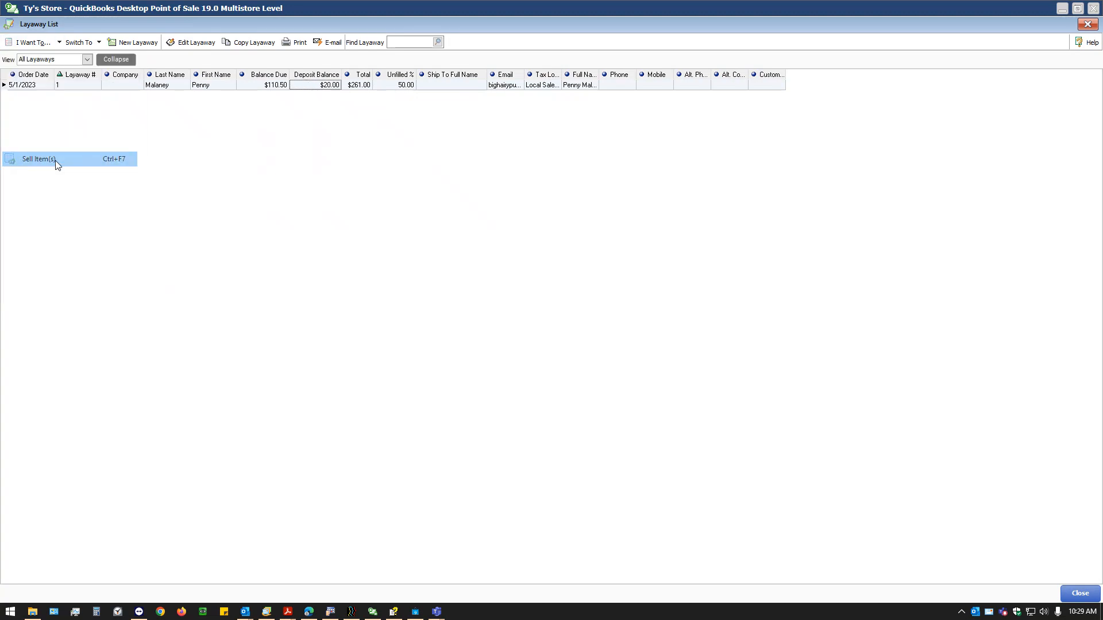
click(618, 404)
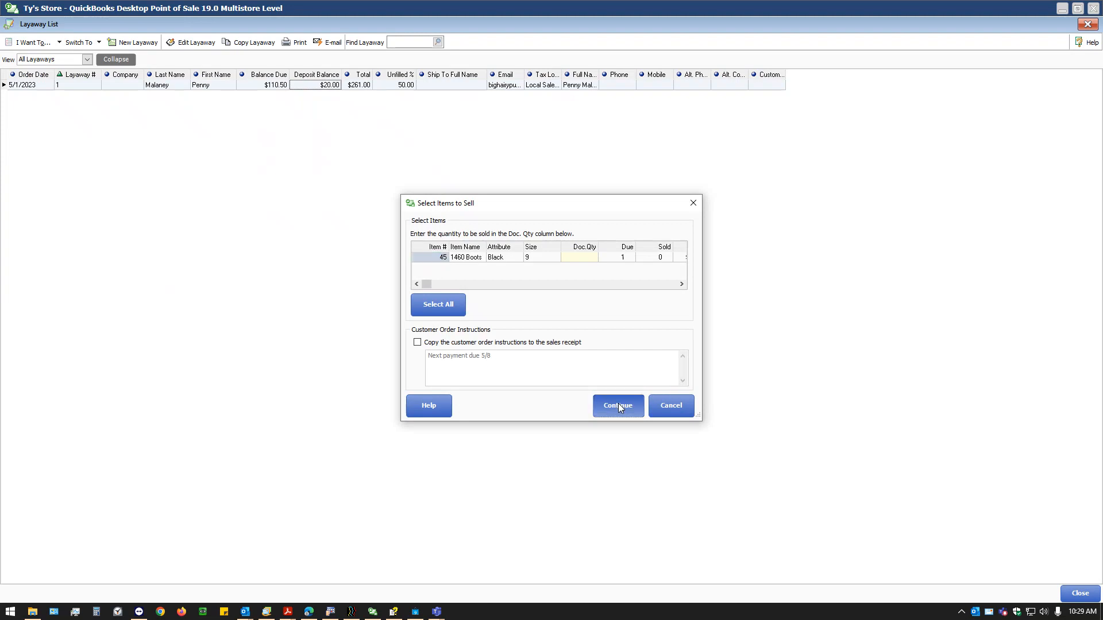
click(559, 343)
click(585, 256)
click(436, 306)
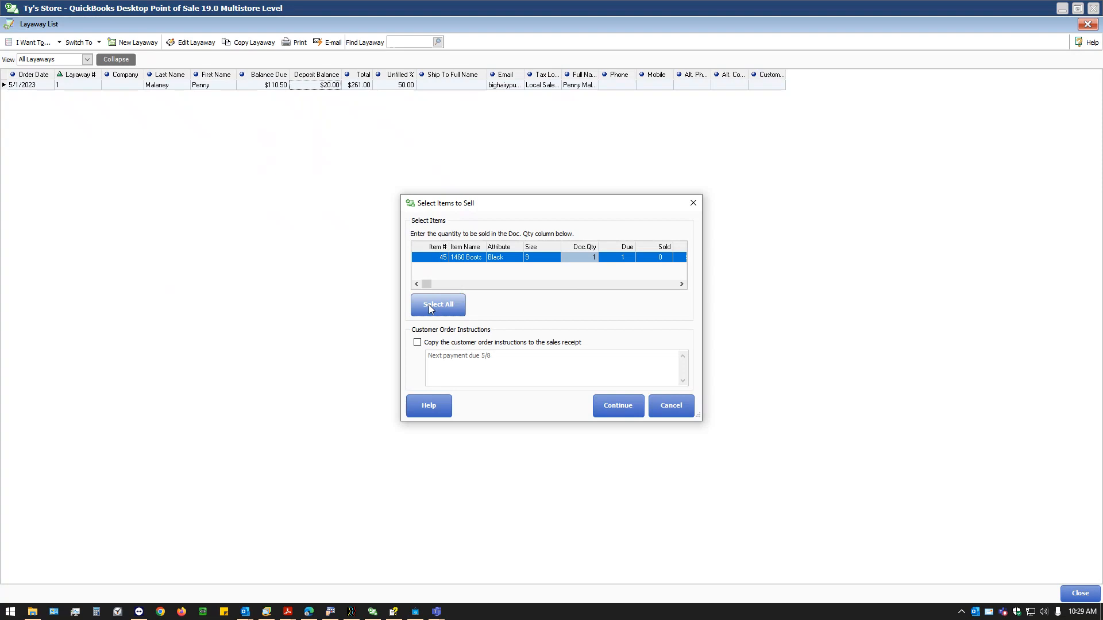
click(613, 410)
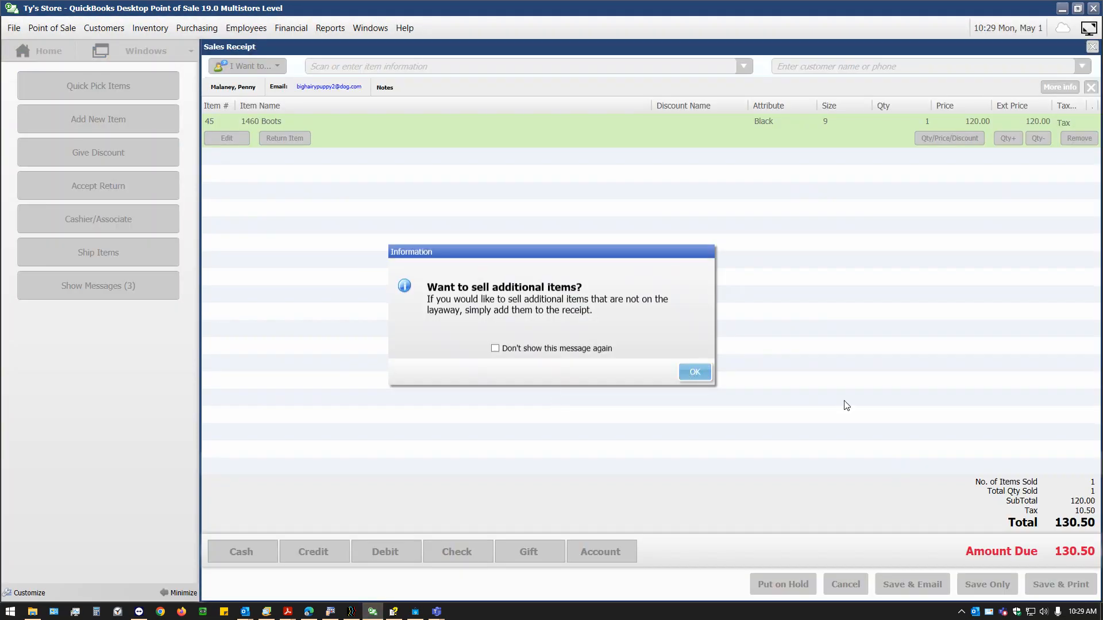
click(693, 372)
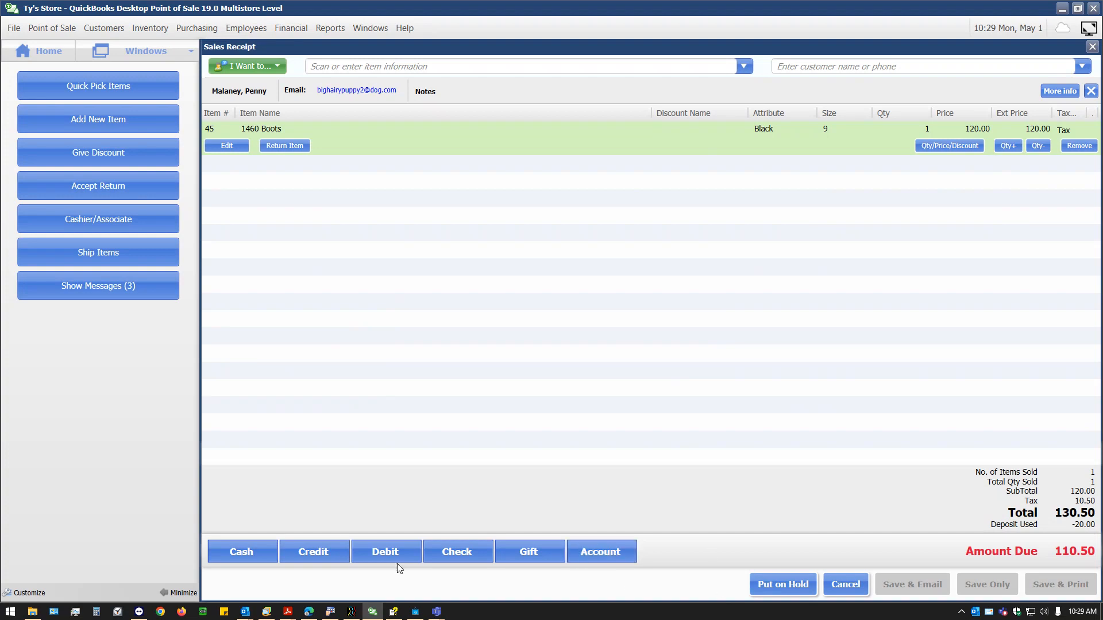
Charge the remaining $110.50 to a Visa credit card and save the sales receipt without printing.
click(300, 551)
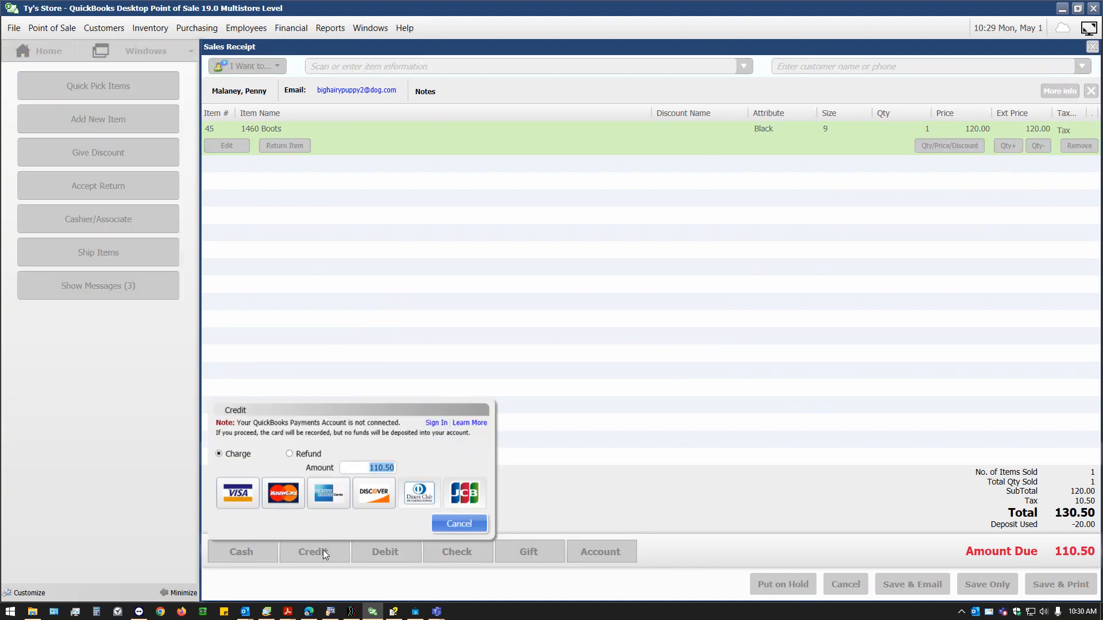
click(458, 522)
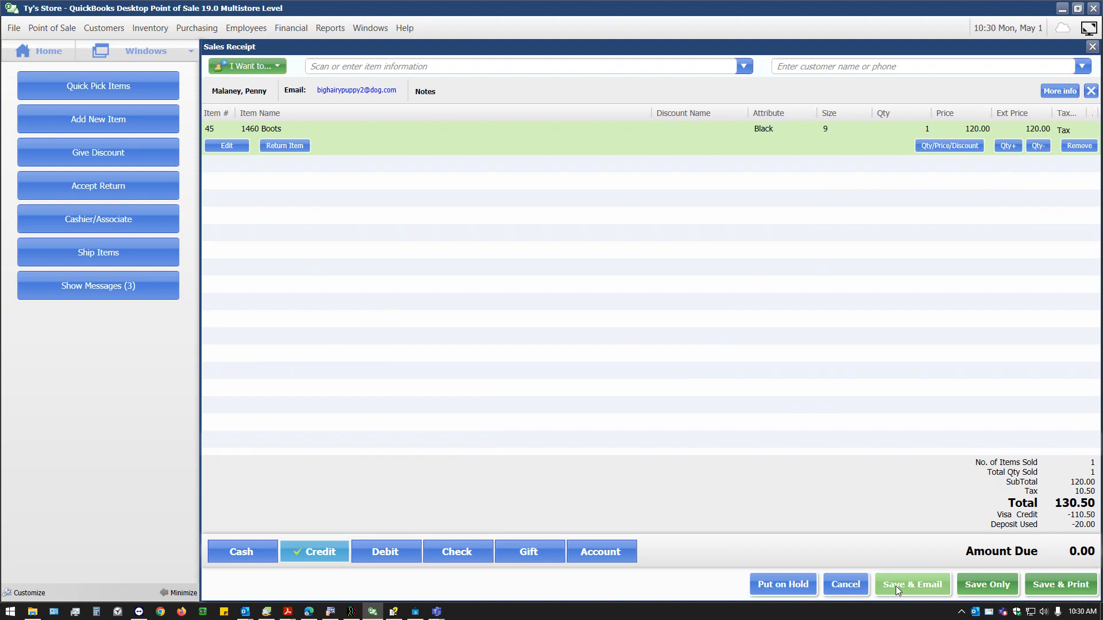
click(991, 580)
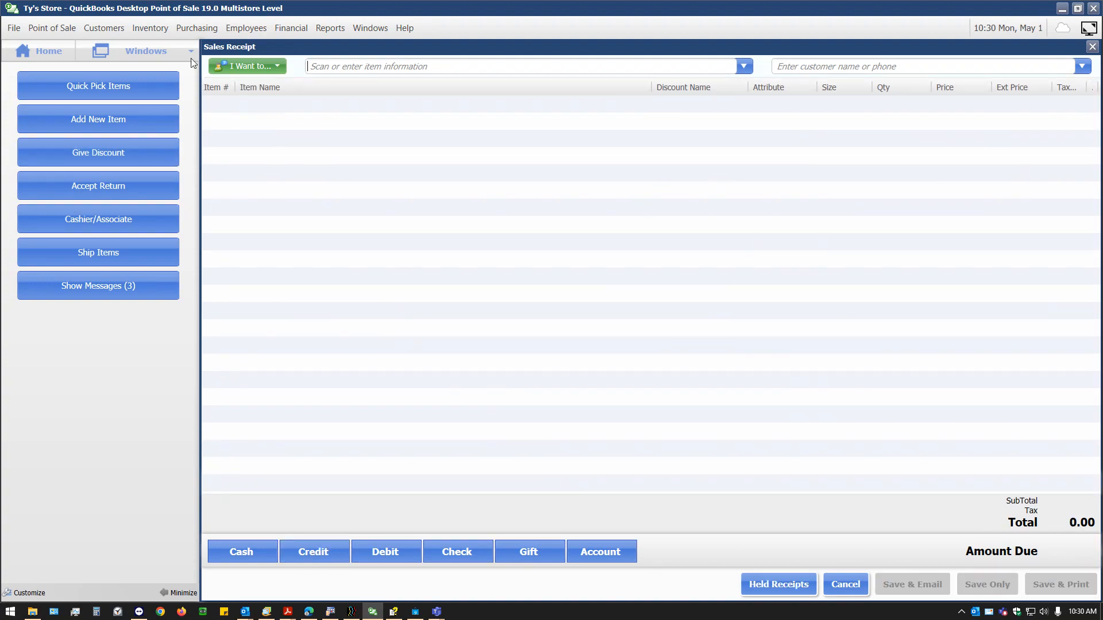
click(58, 28)
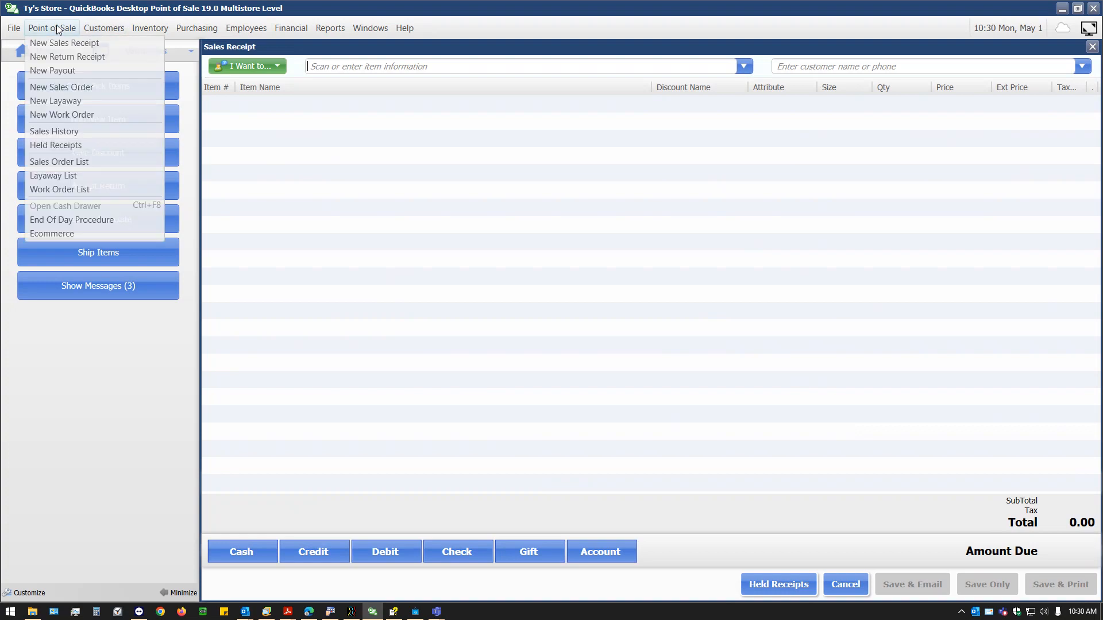
click(61, 102)
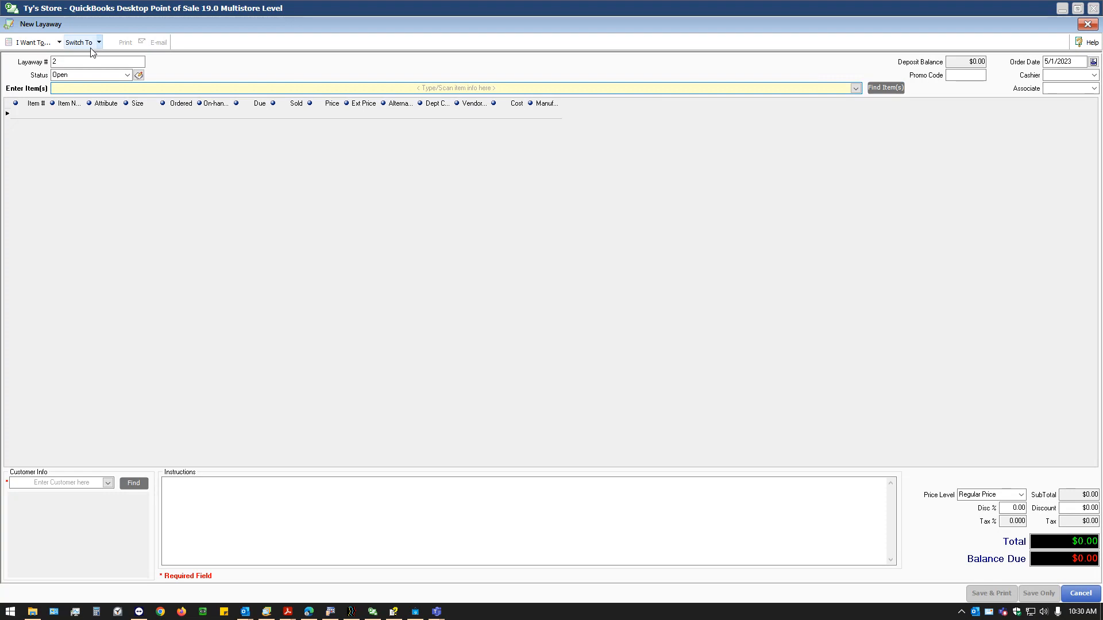
click(103, 62)
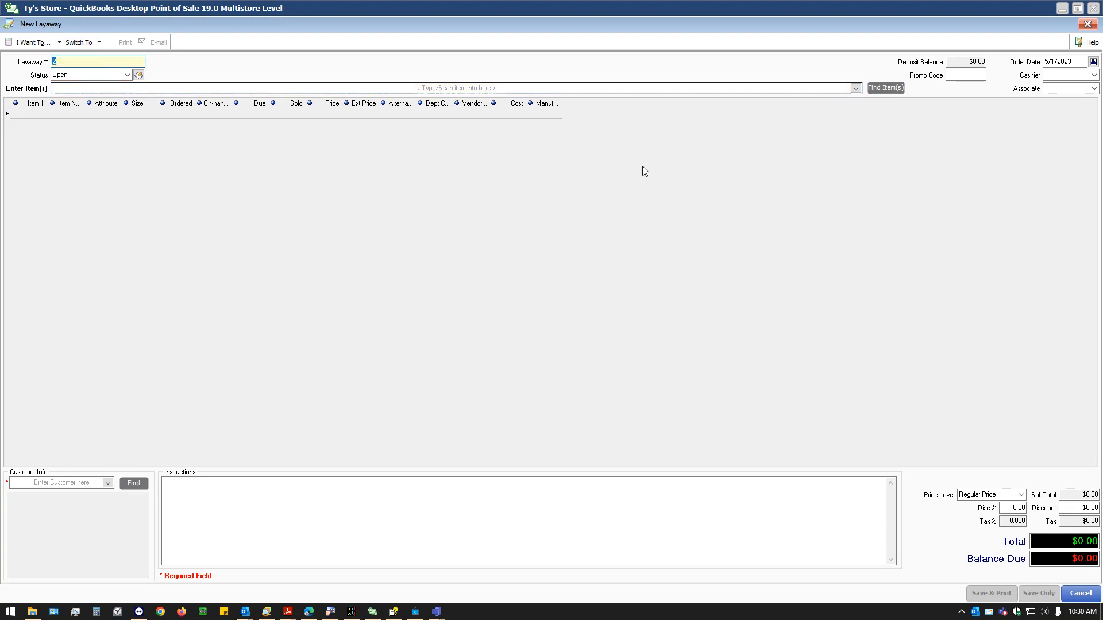
click(35, 42)
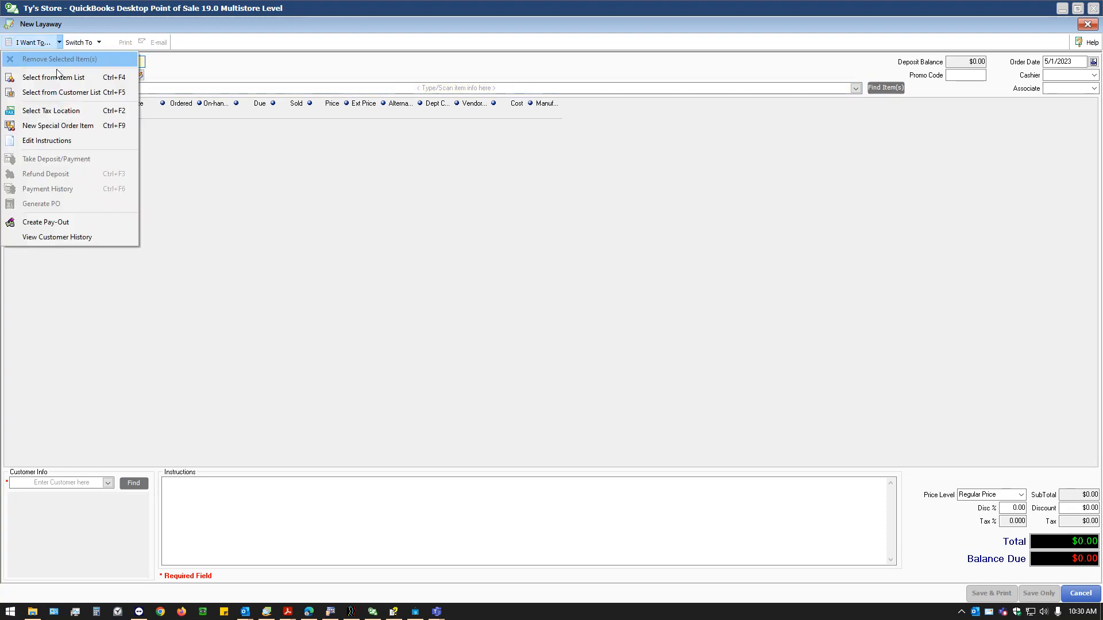
click(99, 43)
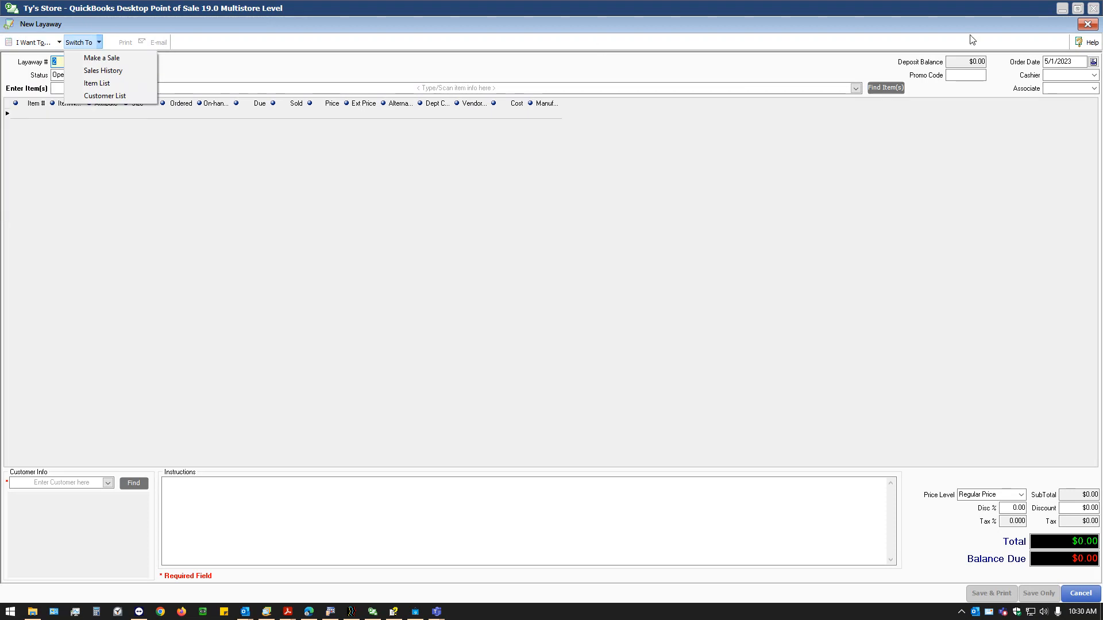
click(1095, 27)
click(1079, 26)
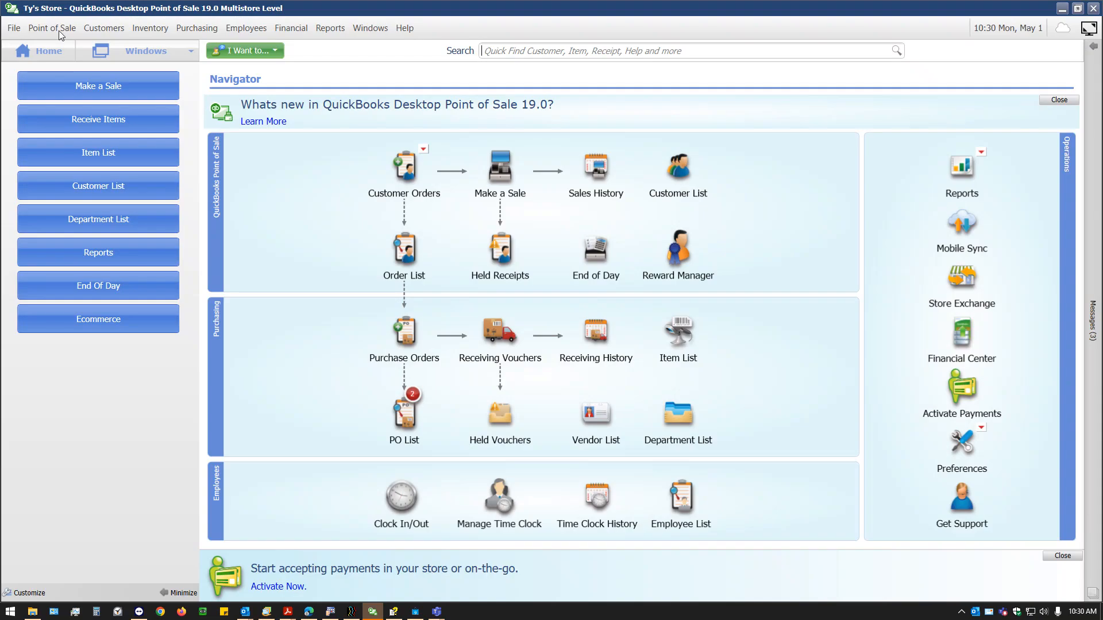
Open the layaway list and check the completed layaway's unfilled percentage, deposit balance and balance due.
click(58, 28)
click(71, 176)
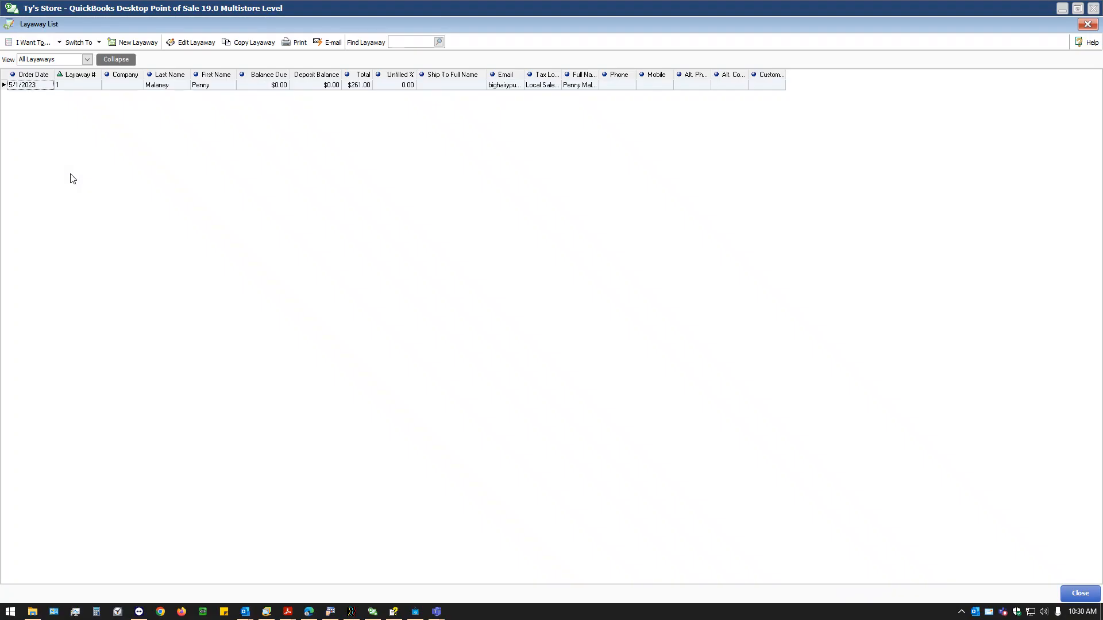
click(404, 86)
click(299, 87)
click(258, 86)
click(71, 78)
click(78, 85)
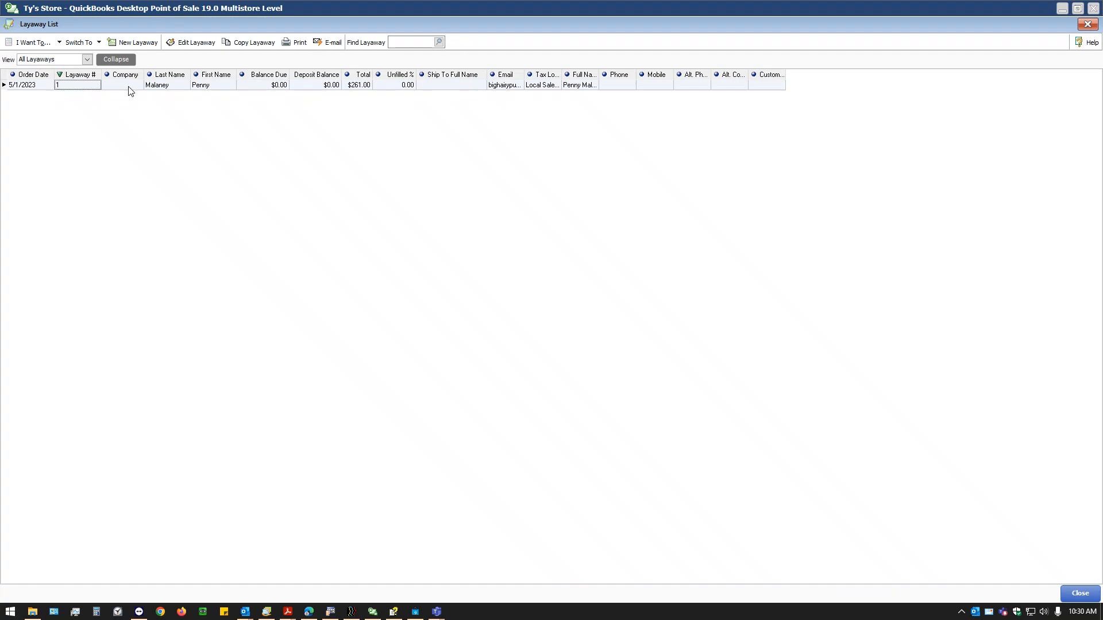
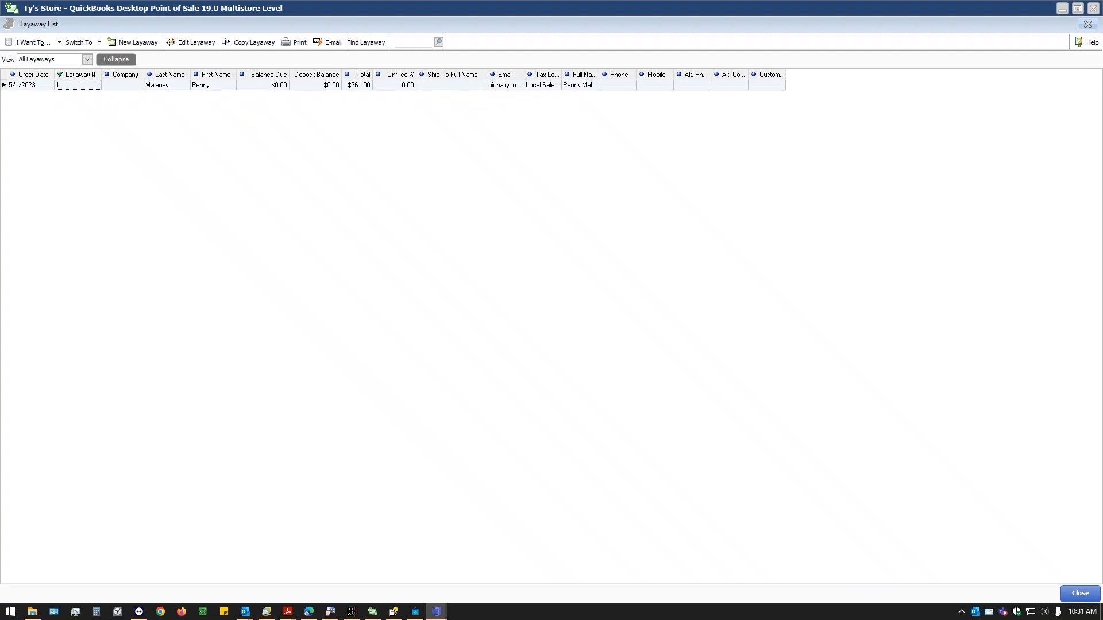
click(1088, 27)
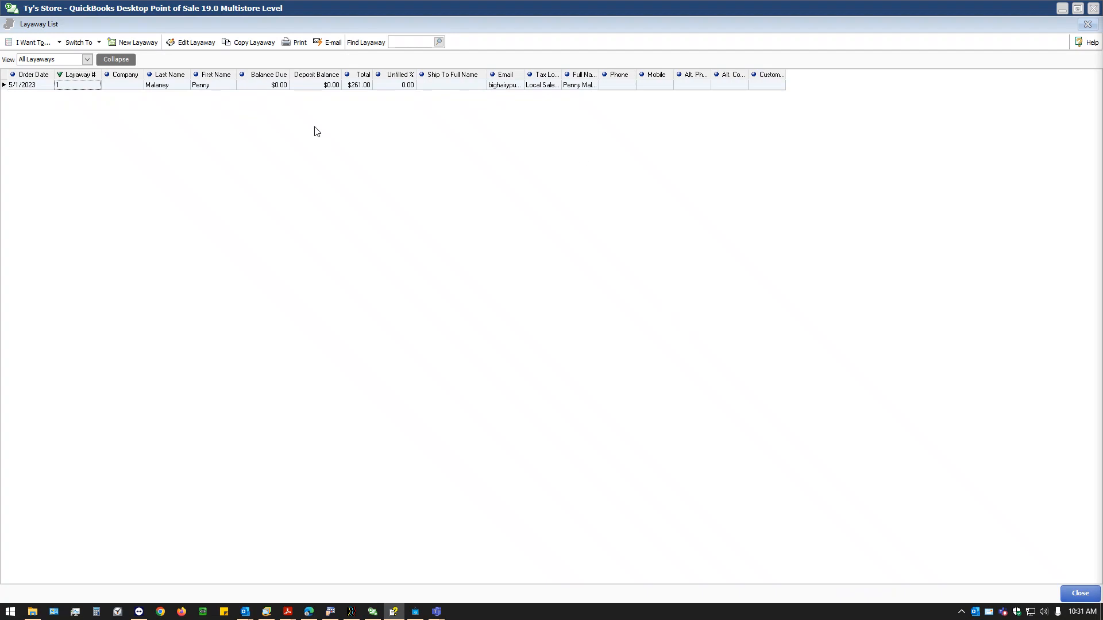
right_click(508, 74)
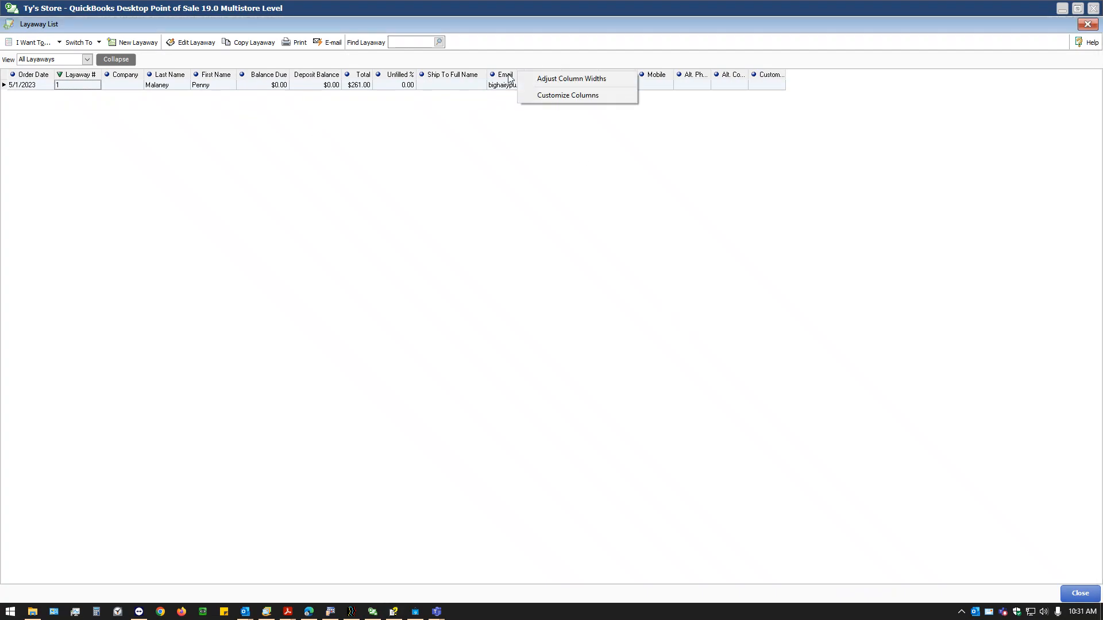
click(565, 96)
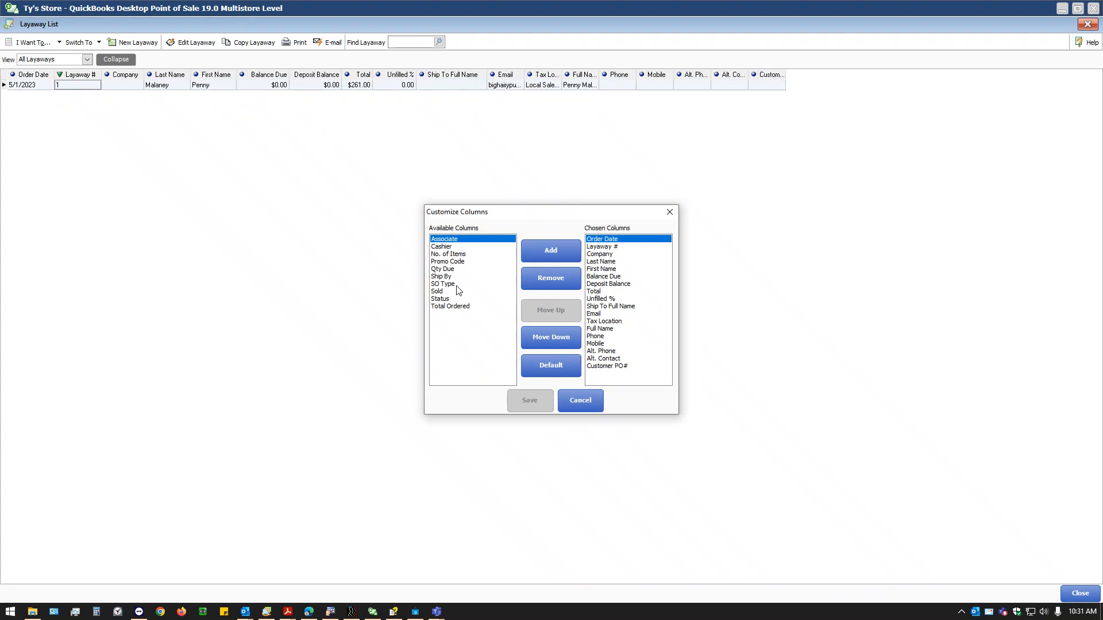
click(616, 337)
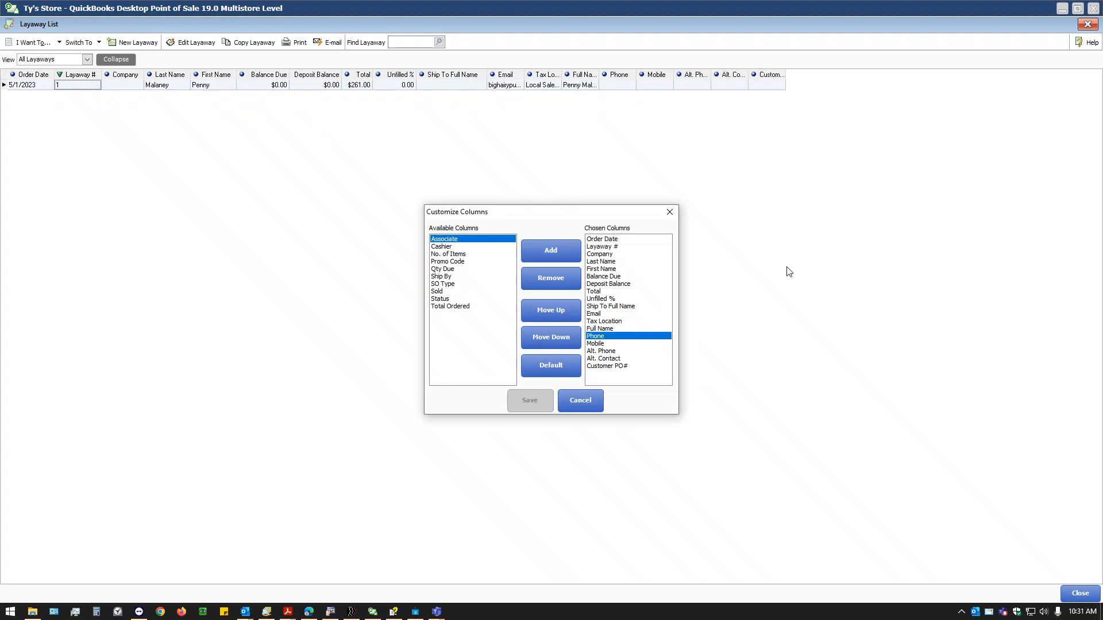
click(615, 248)
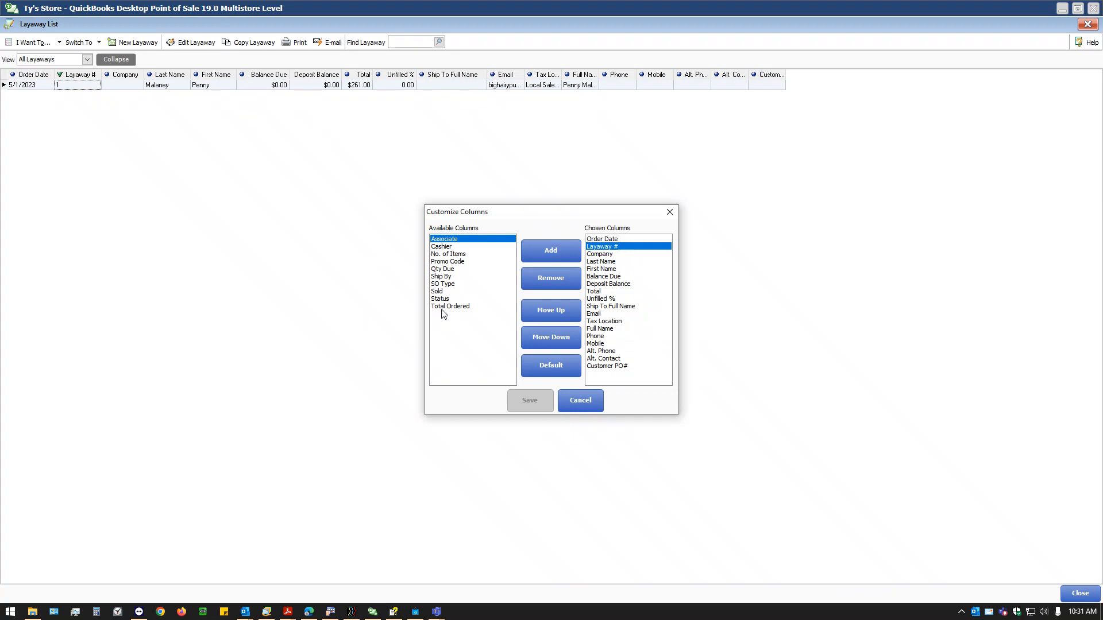
click(444, 284)
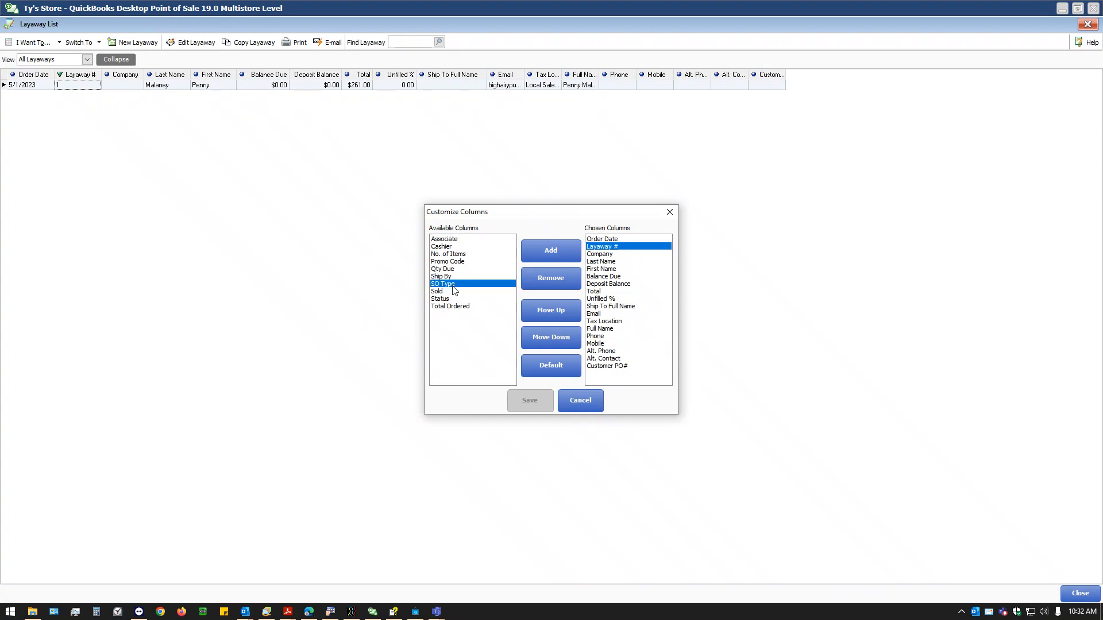
click(581, 402)
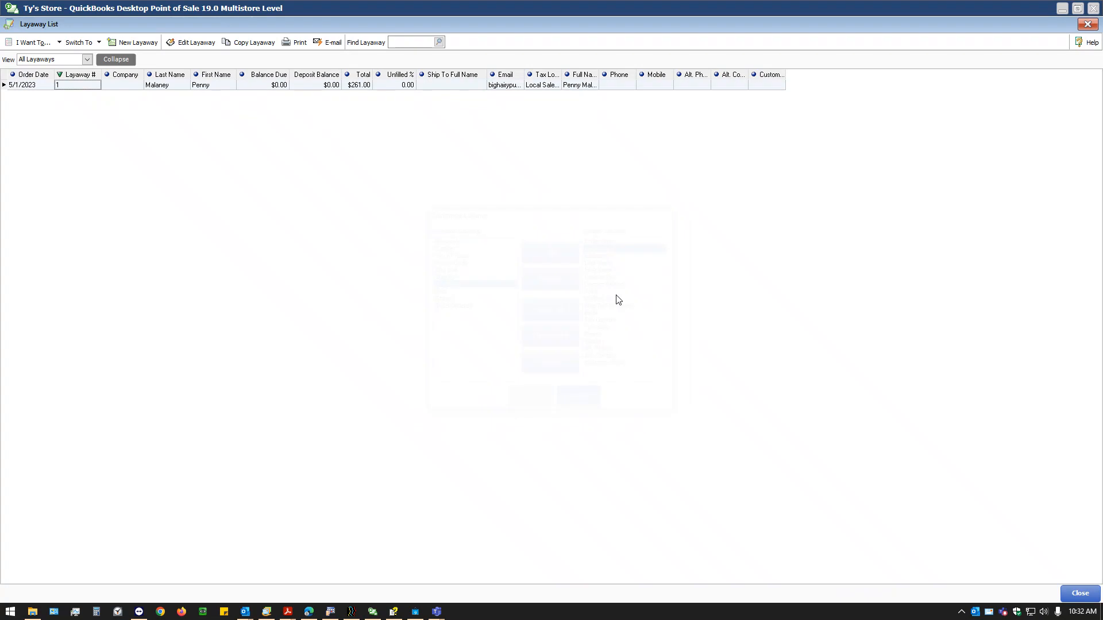
Add the Associate, Promo Code, Qty Due, Ship By, SO Type and Status columns to the layaway list.
right_click(513, 75)
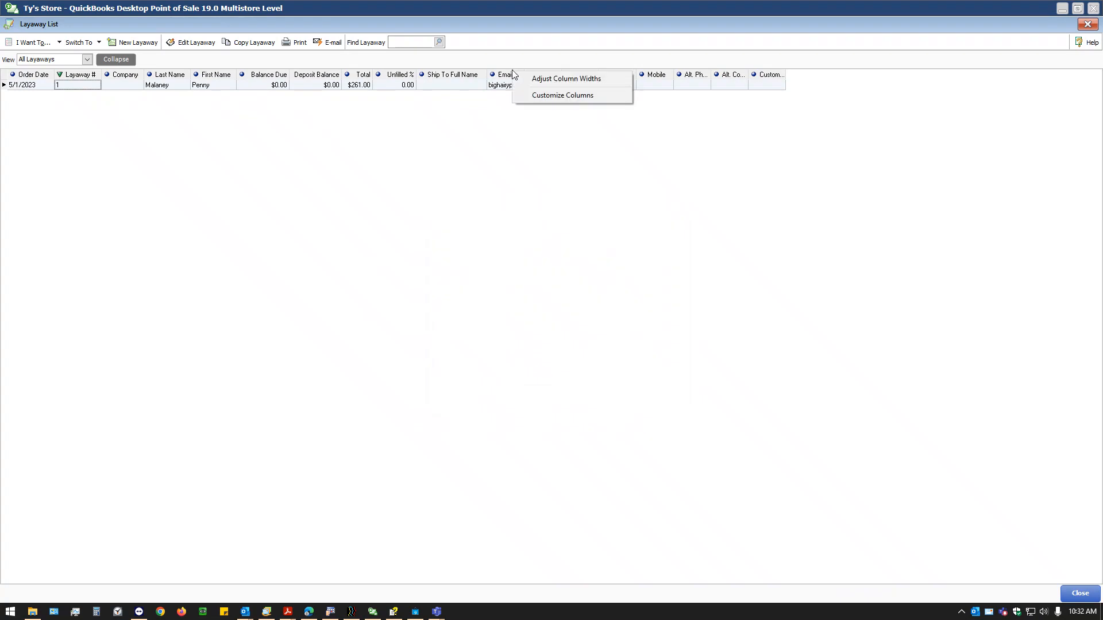
click(549, 96)
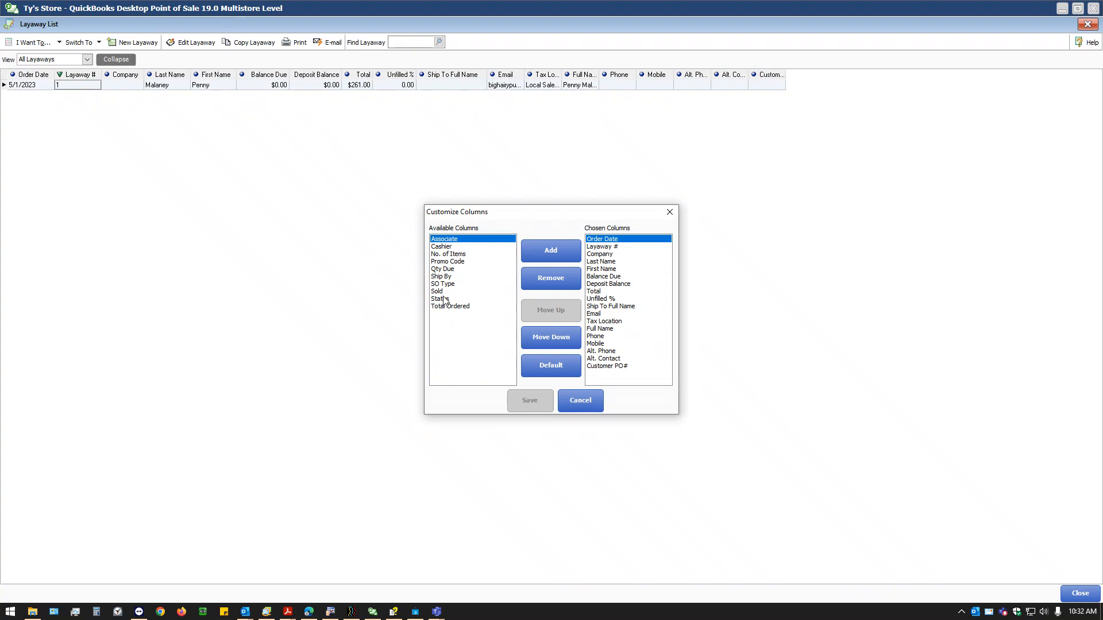
double_click(452, 240)
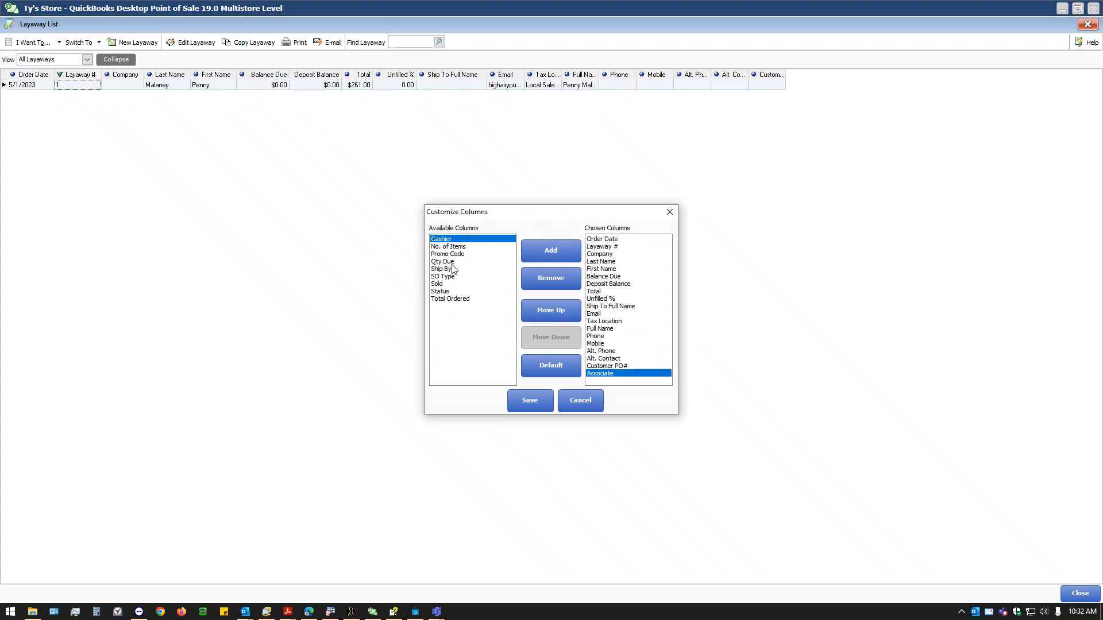
click(453, 256)
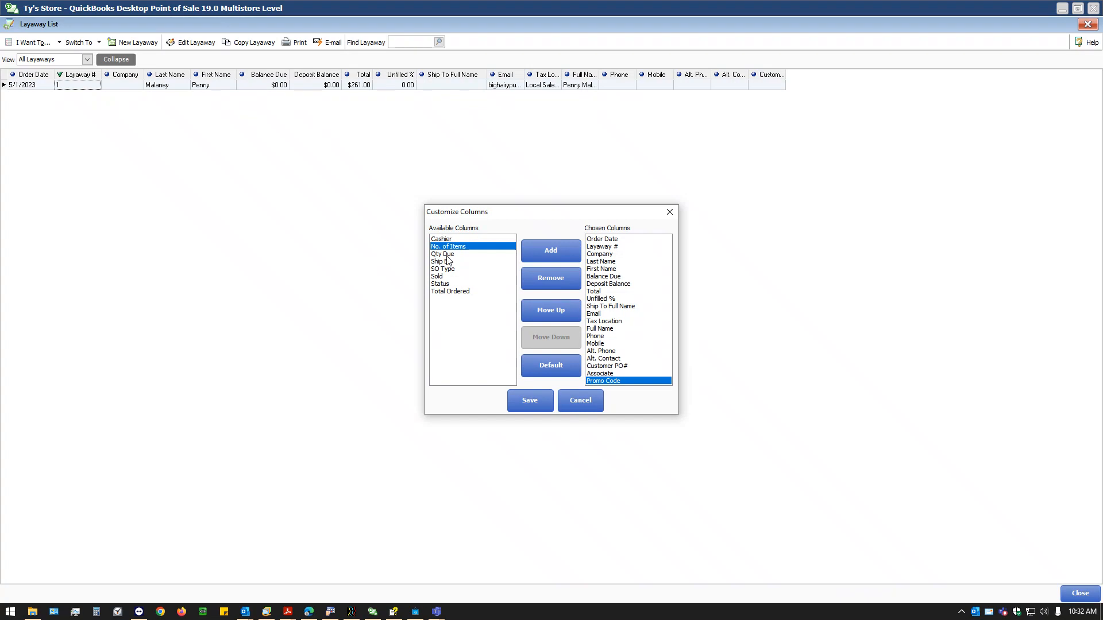
double_click(447, 255)
click(446, 255)
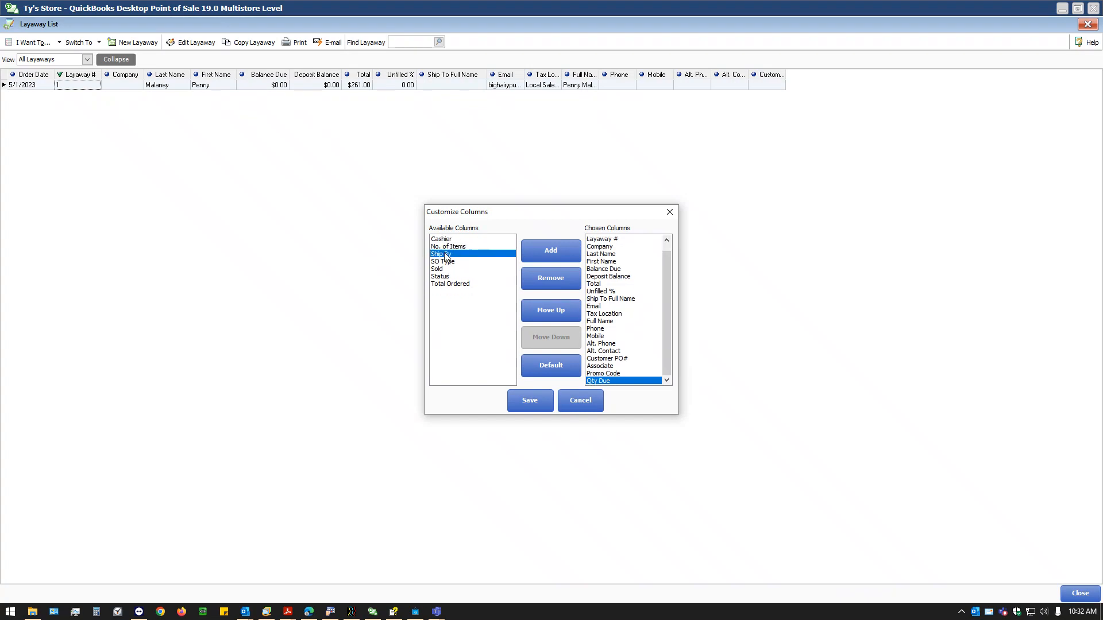
double_click(442, 256)
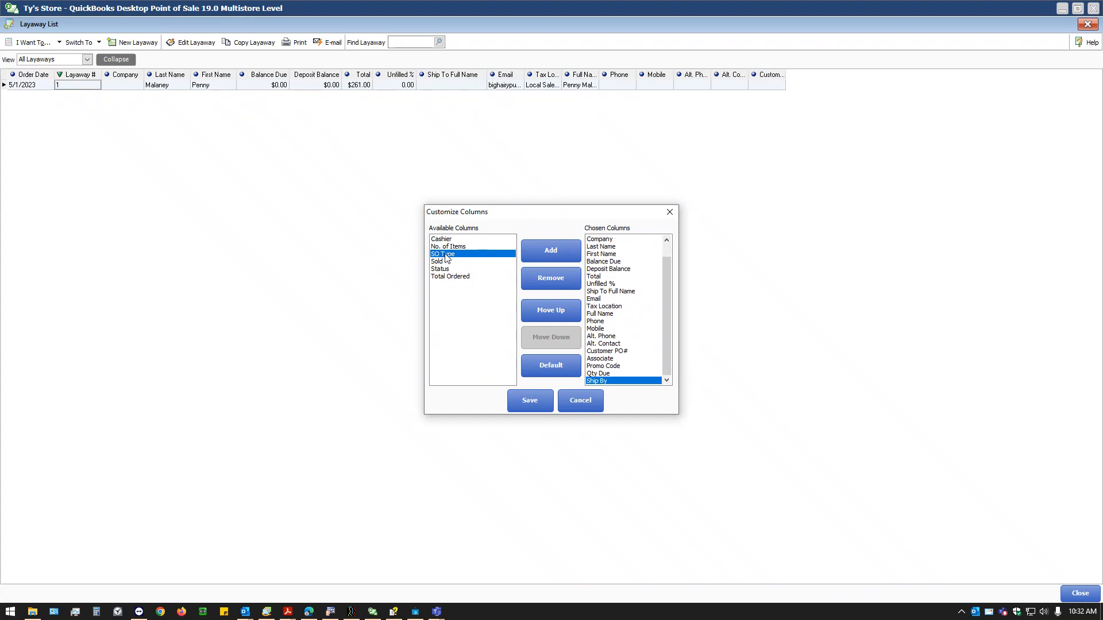
double_click(443, 256)
click(443, 262)
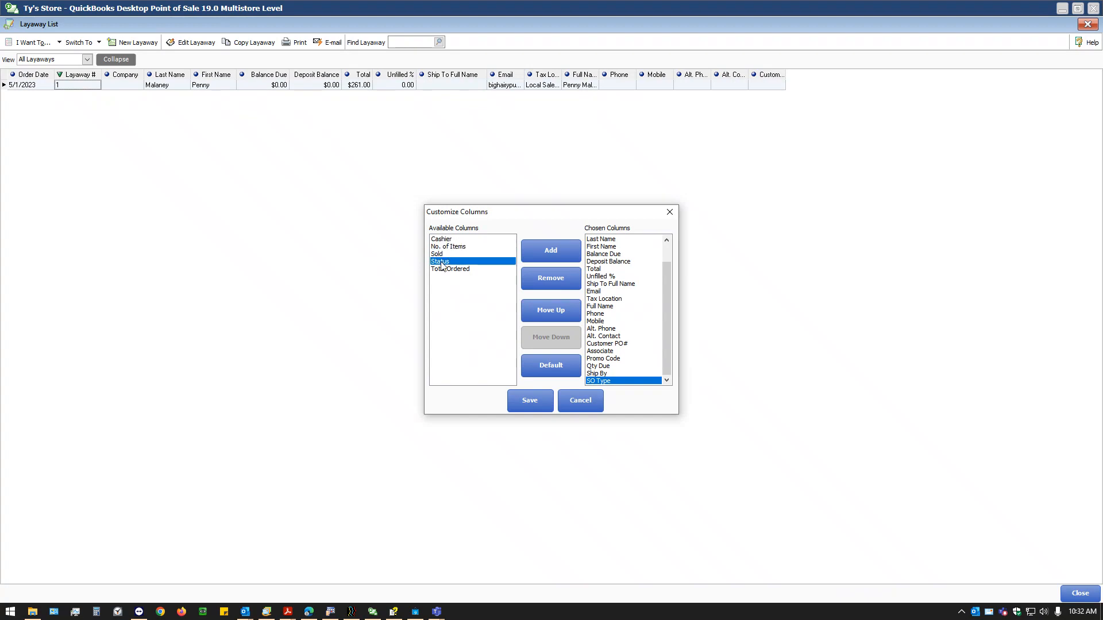
double_click(442, 263)
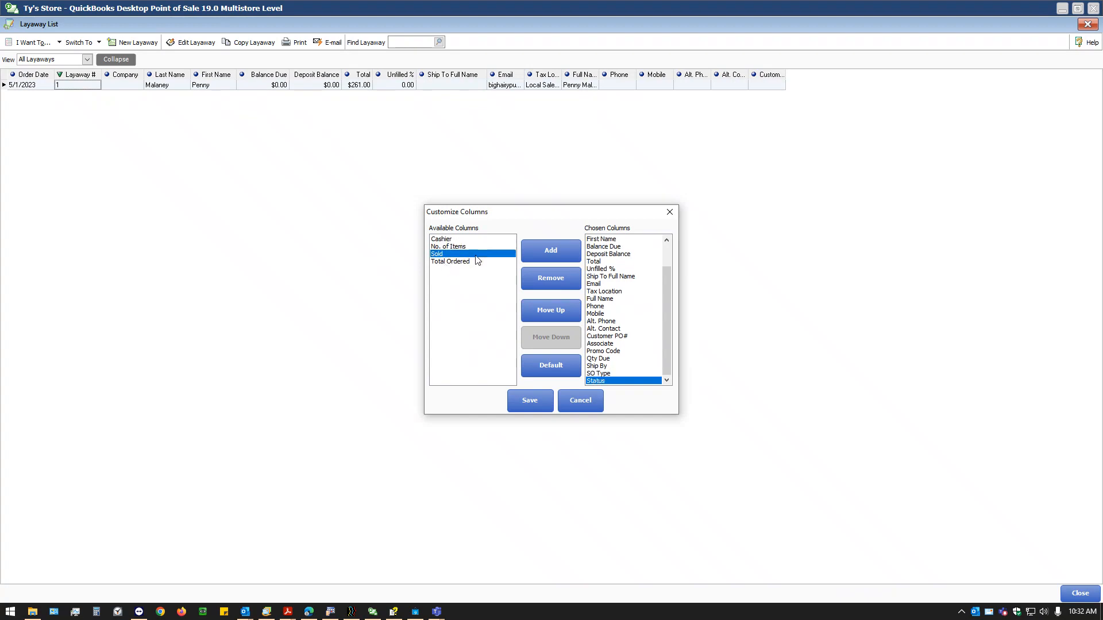
click(533, 402)
Check the layaway's status in the list, open the layaway for editing and review its available status options.
click(988, 86)
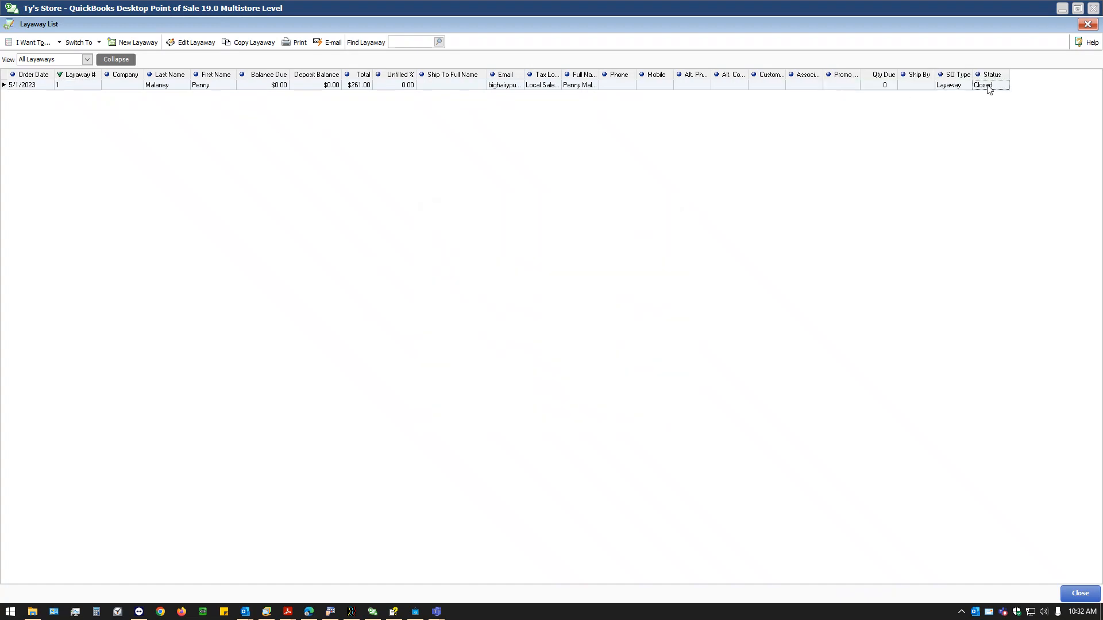
double_click(987, 86)
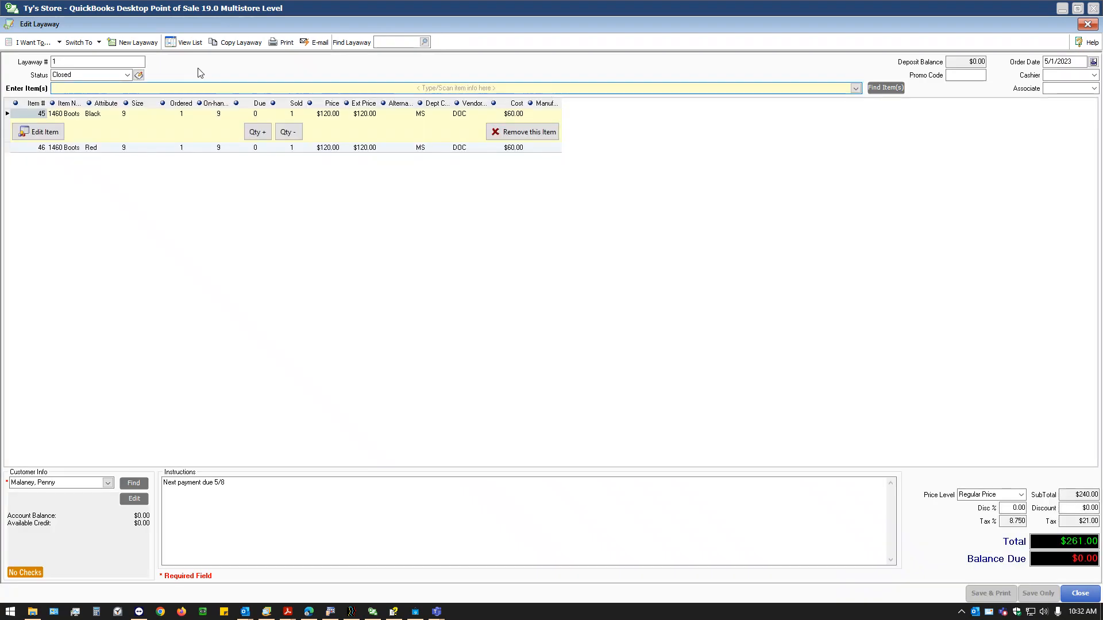
click(128, 76)
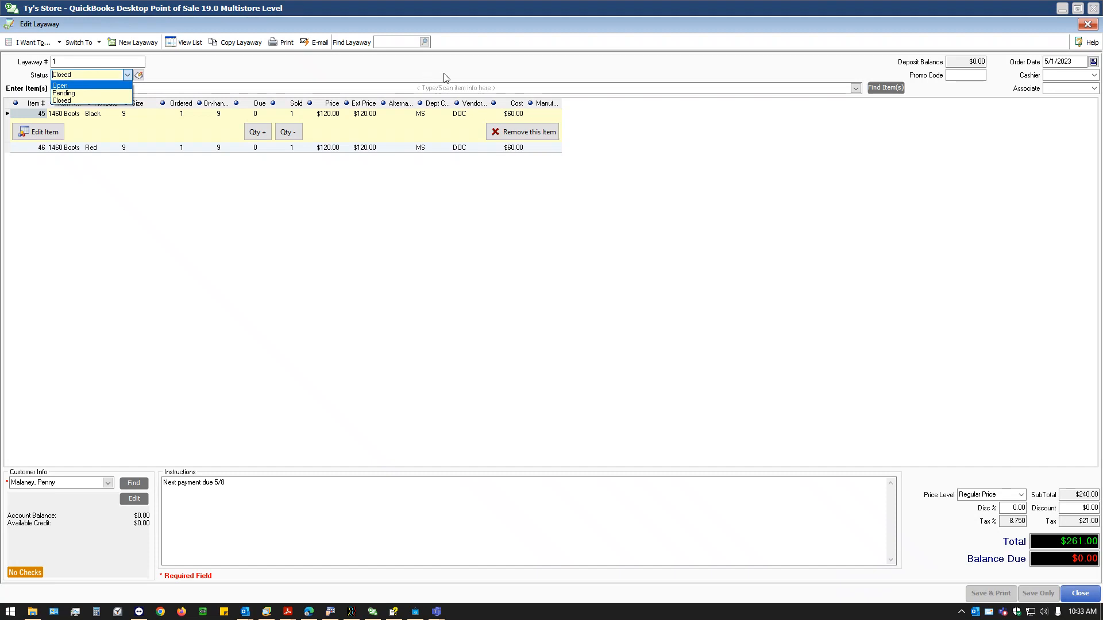
click(661, 185)
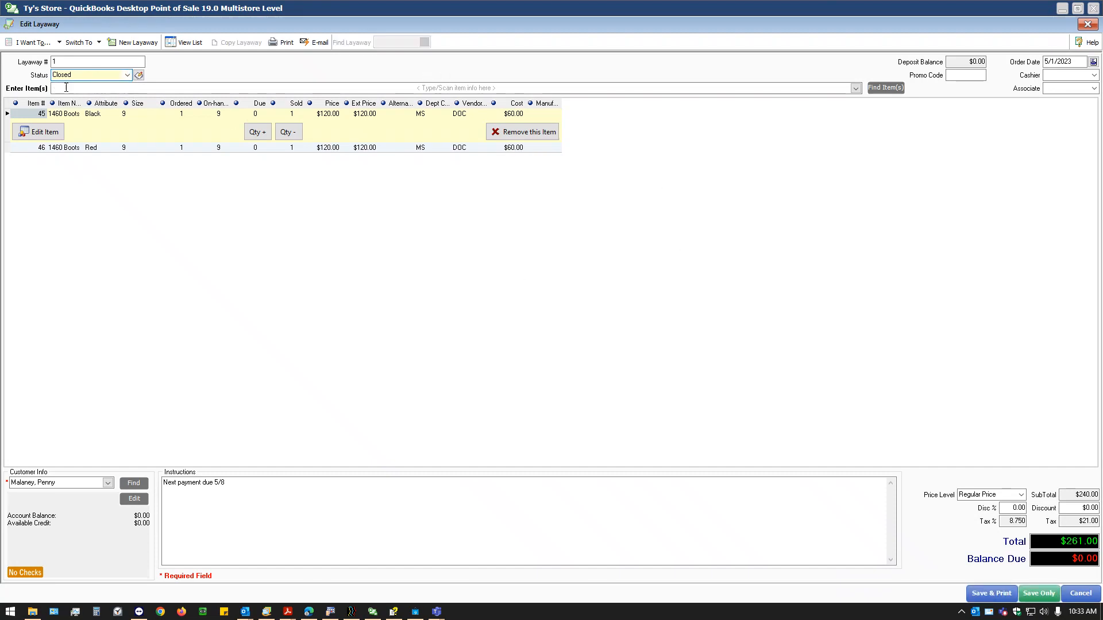
click(127, 74)
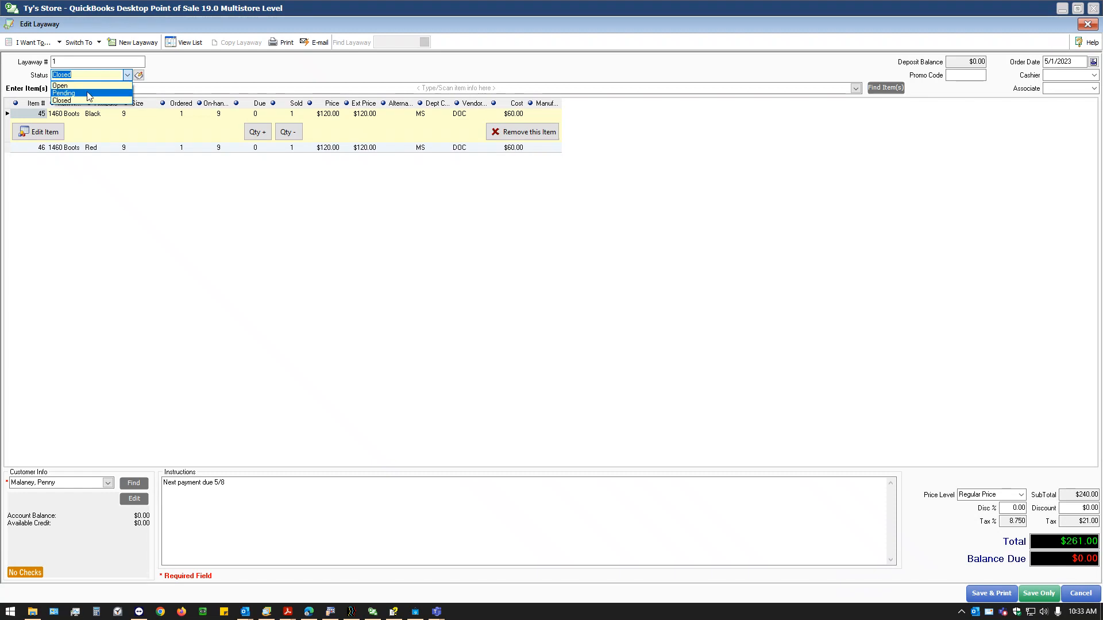
click(70, 62)
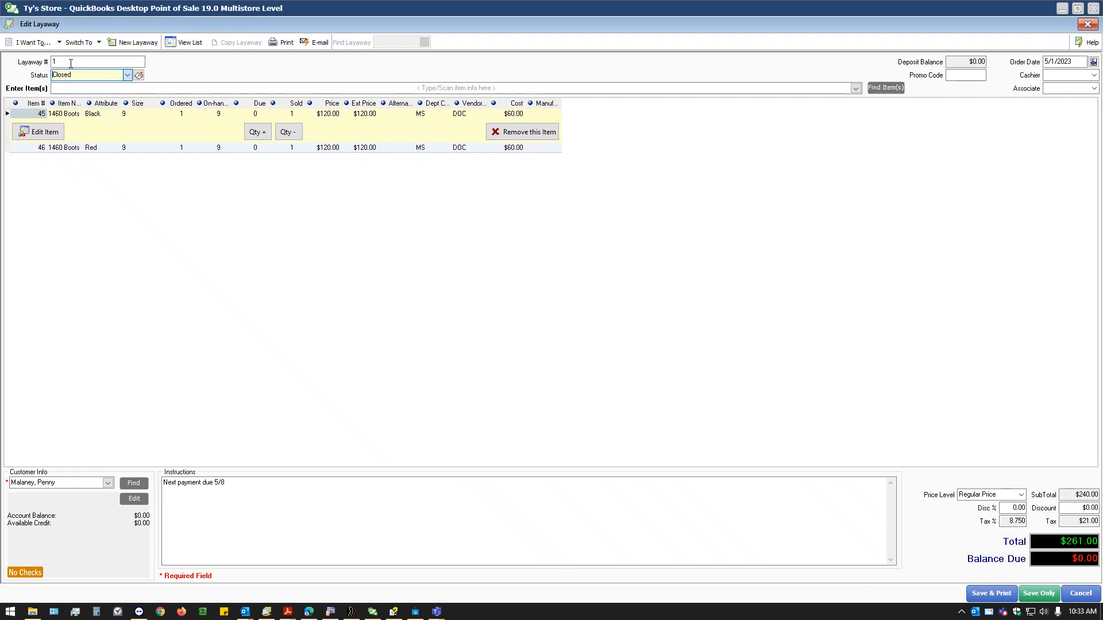
Replace the layaway number with the text "Wish list for" followed by the customer's first name.
drag(69, 62, 45, 62)
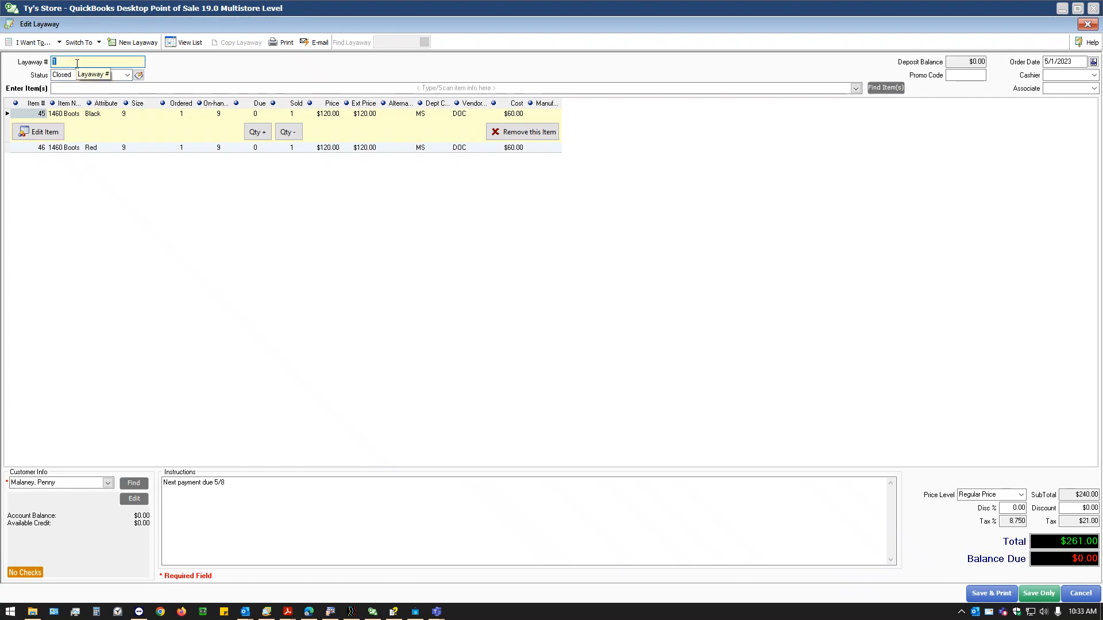
text(4Ebb)
key(BackSpace)
key(BackSpace)
text(Penny)
drag(77, 61, 2, 71)
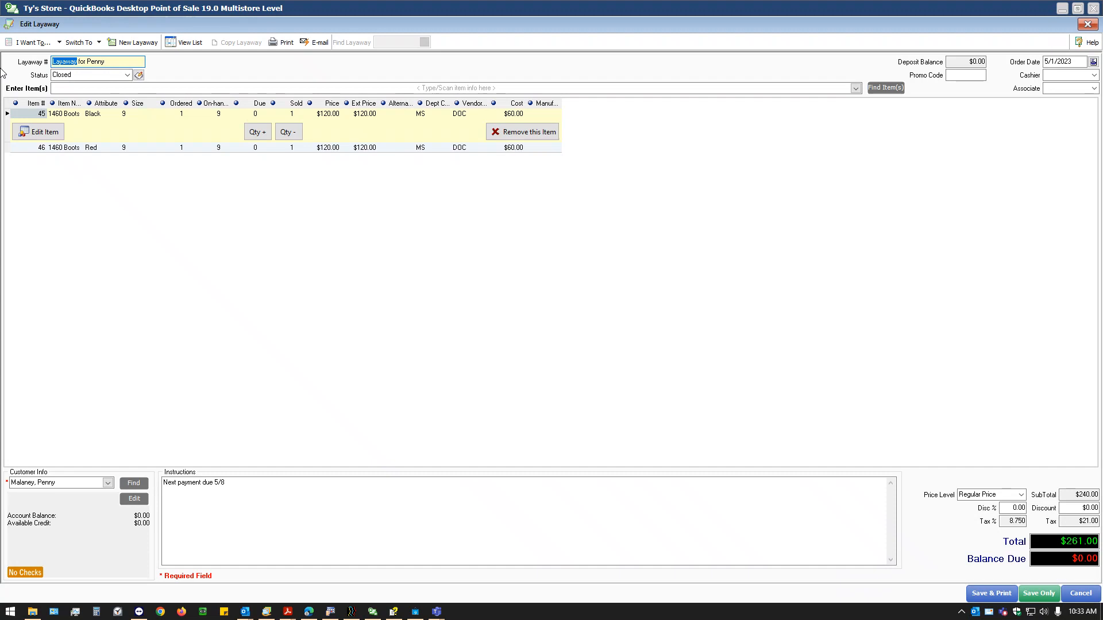
text(Wishlist)
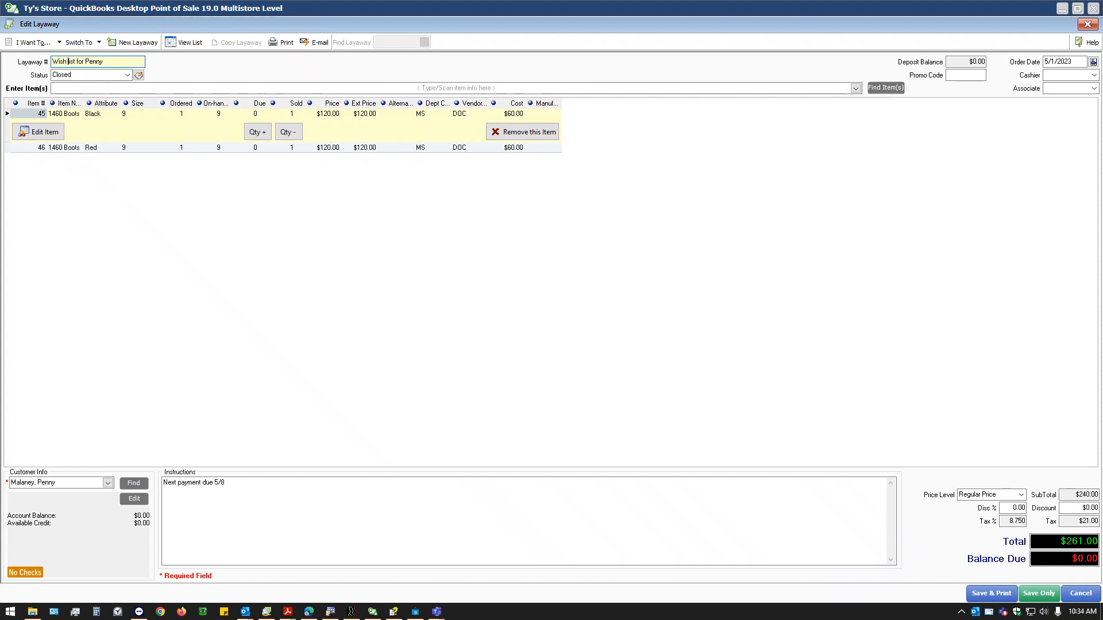
Review the layaway's payment history, examining the amount and payment type of each deposit taken and used.
click(35, 43)
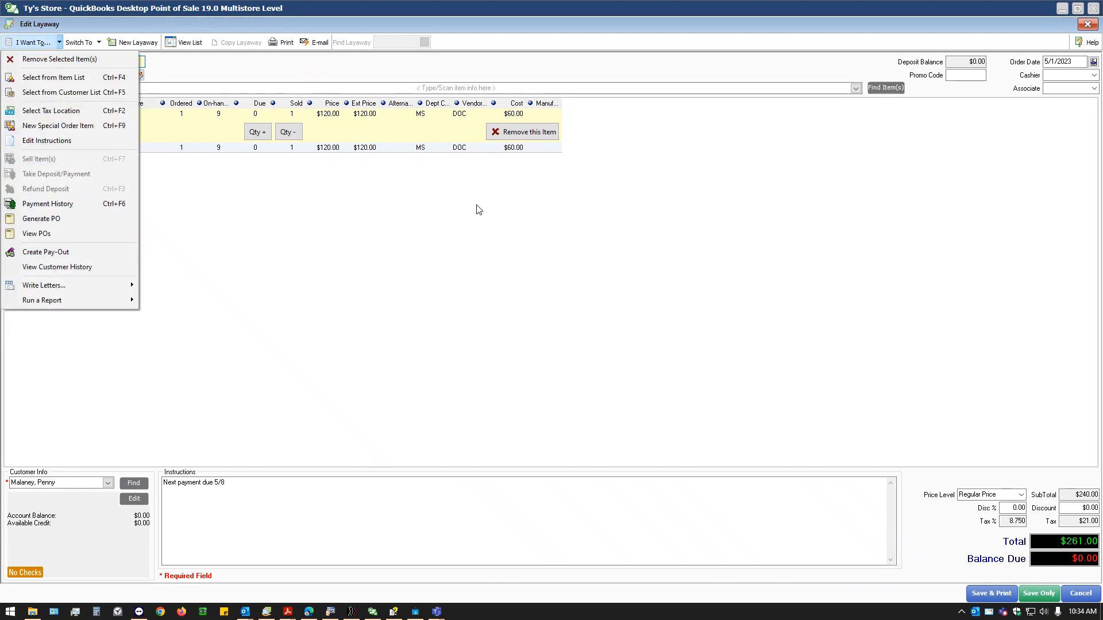
click(78, 208)
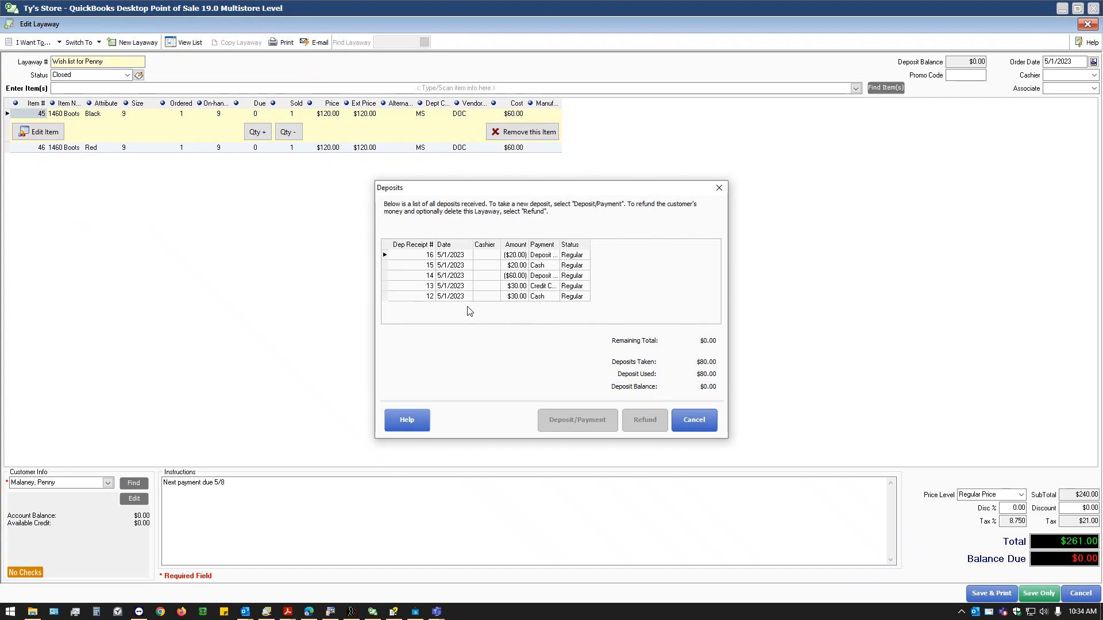
drag(560, 242, 578, 247)
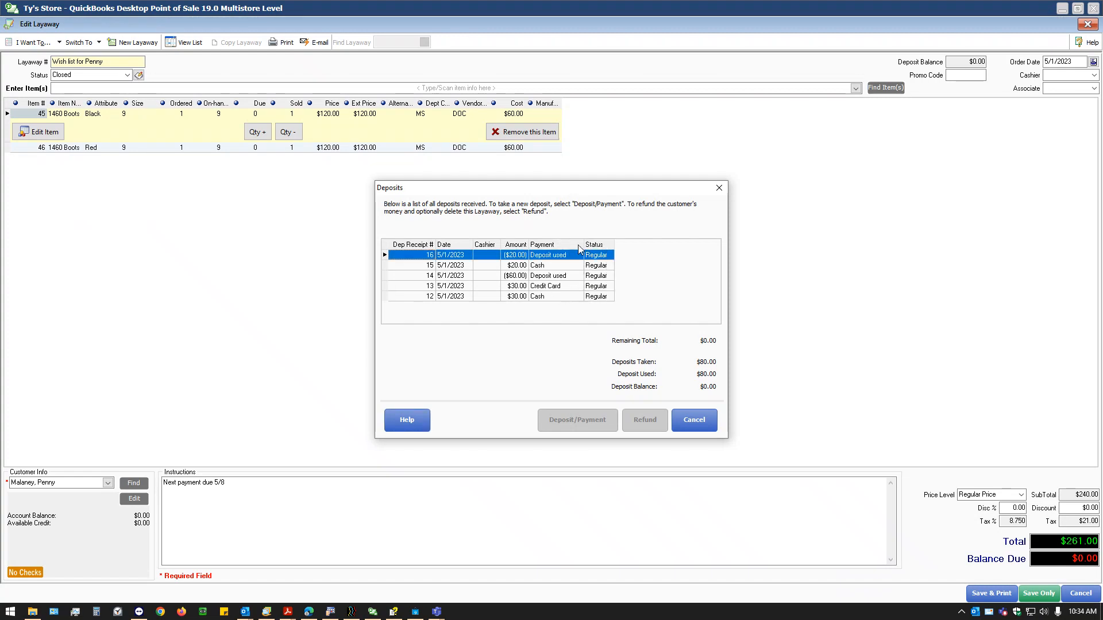
click(547, 285)
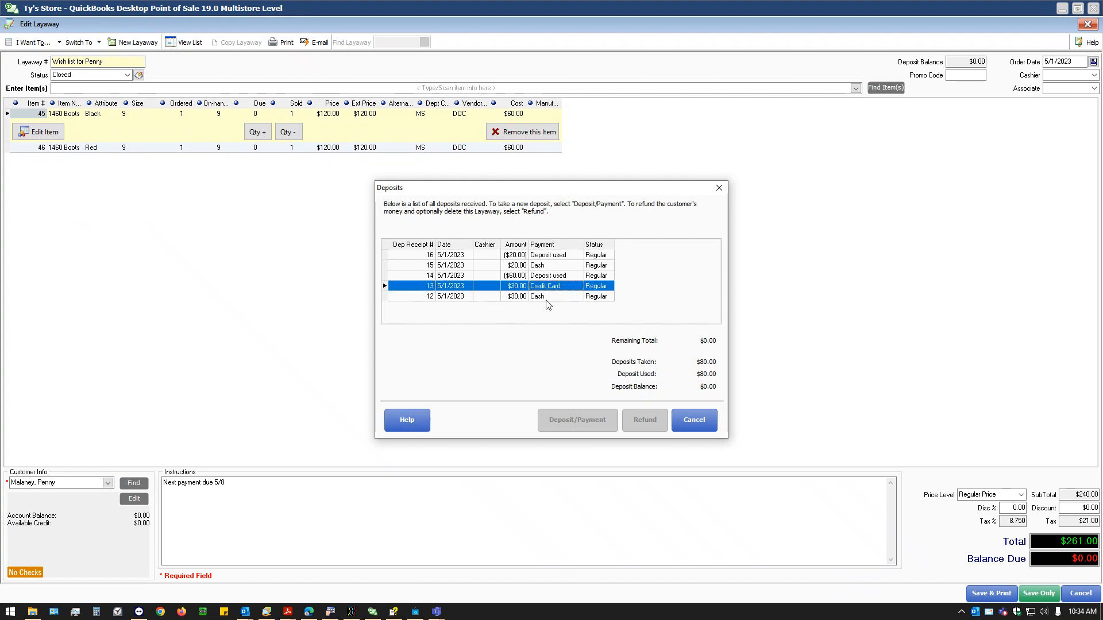
click(548, 297)
click(549, 290)
click(553, 275)
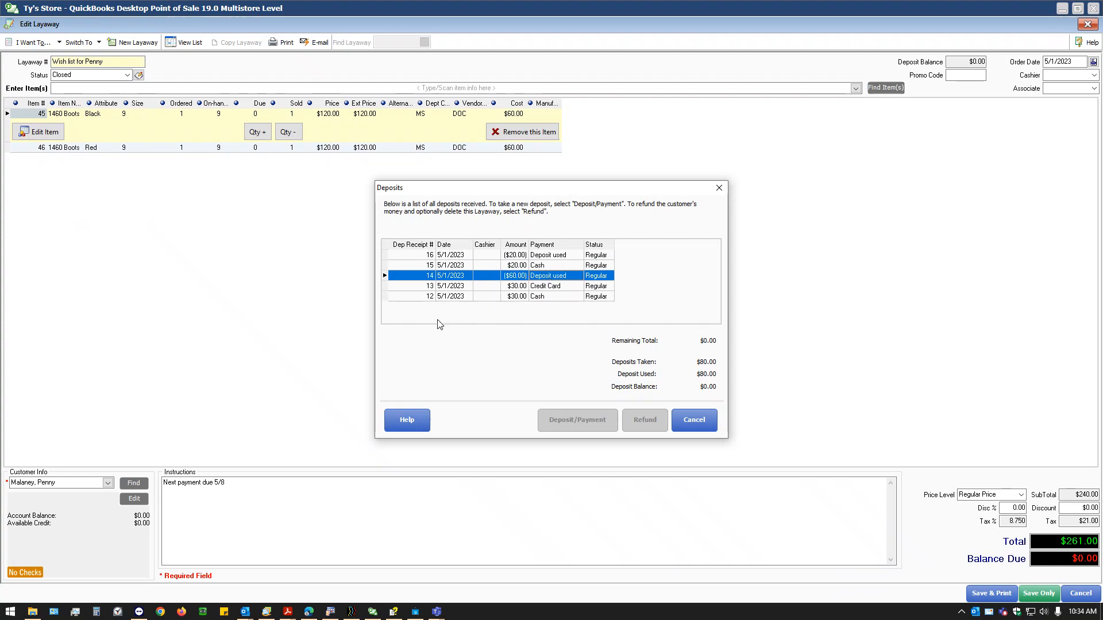
click(550, 256)
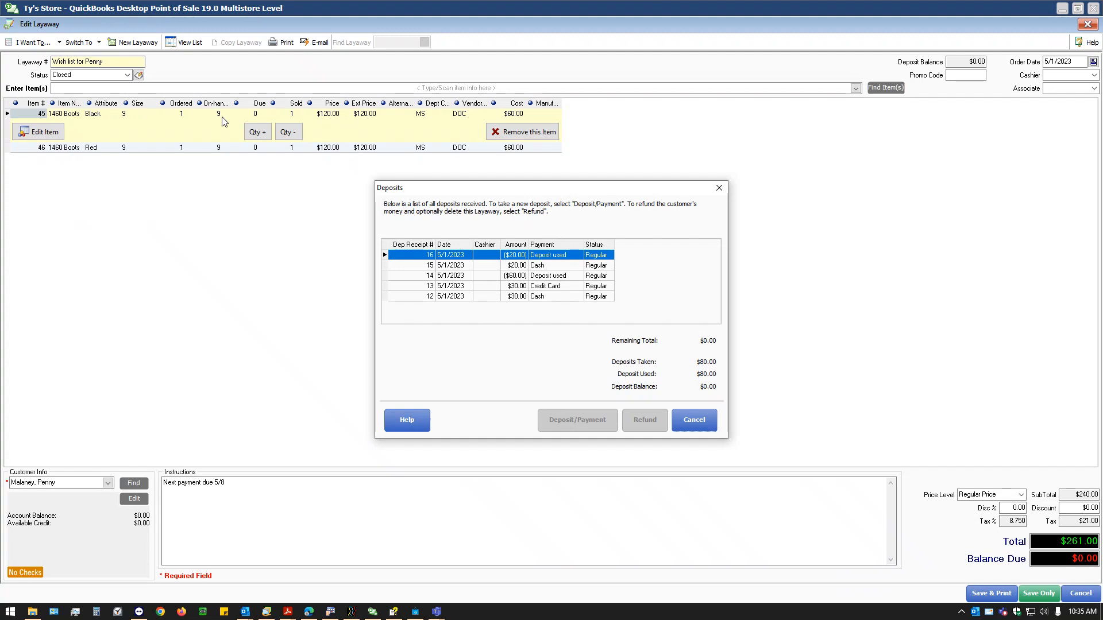
drag(636, 190, 466, 185)
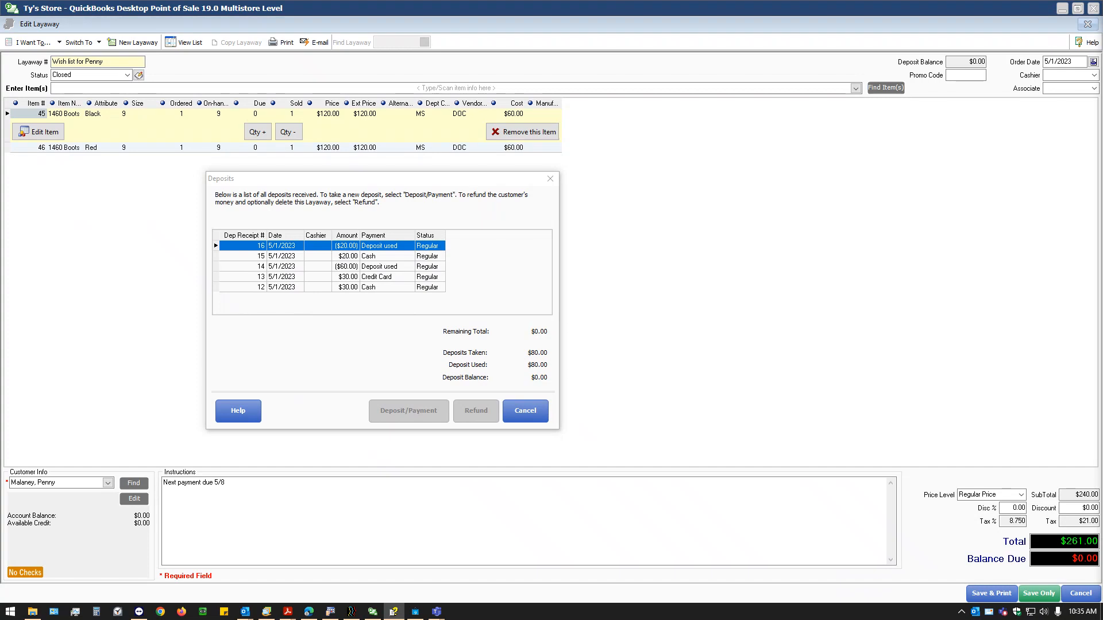
click(532, 416)
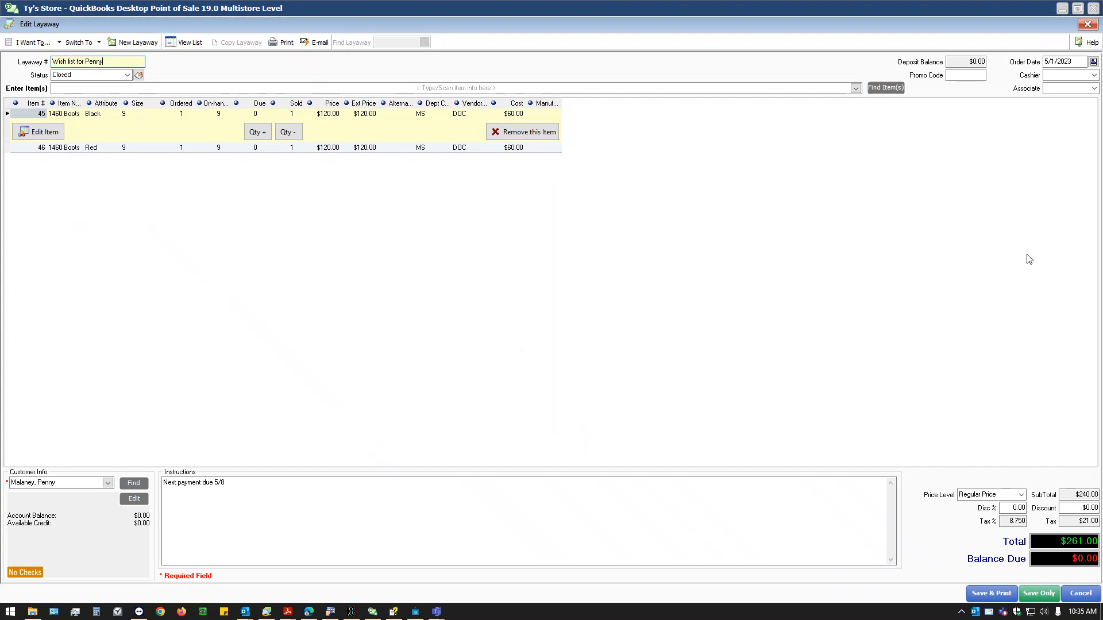
Leave the edited layaway and close the layaway list to return to the Navigator.
click(41, 42)
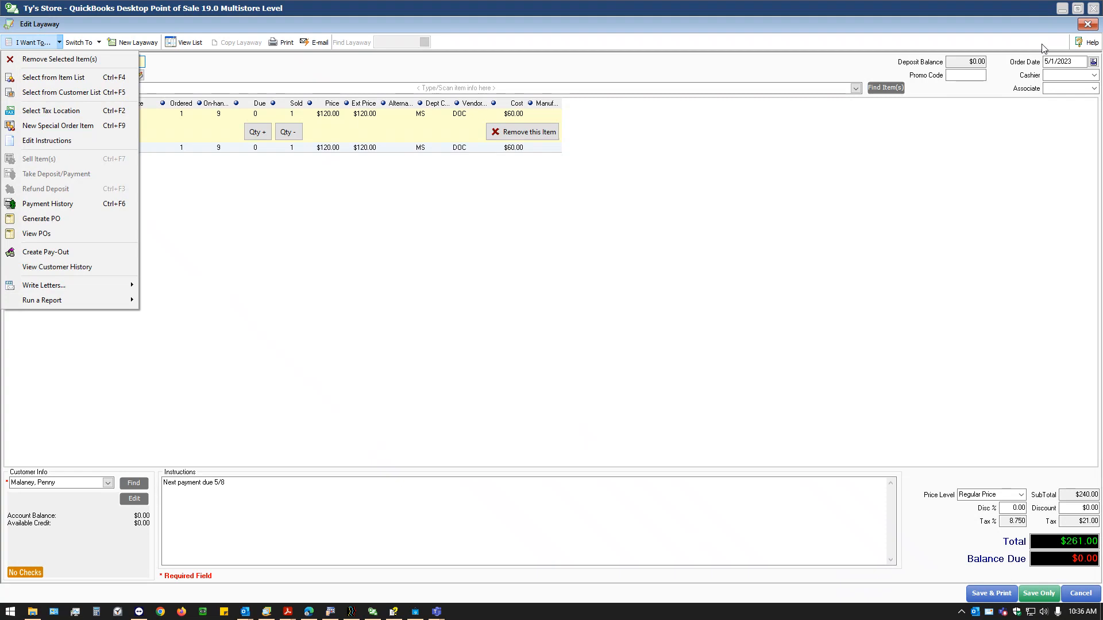
click(1088, 29)
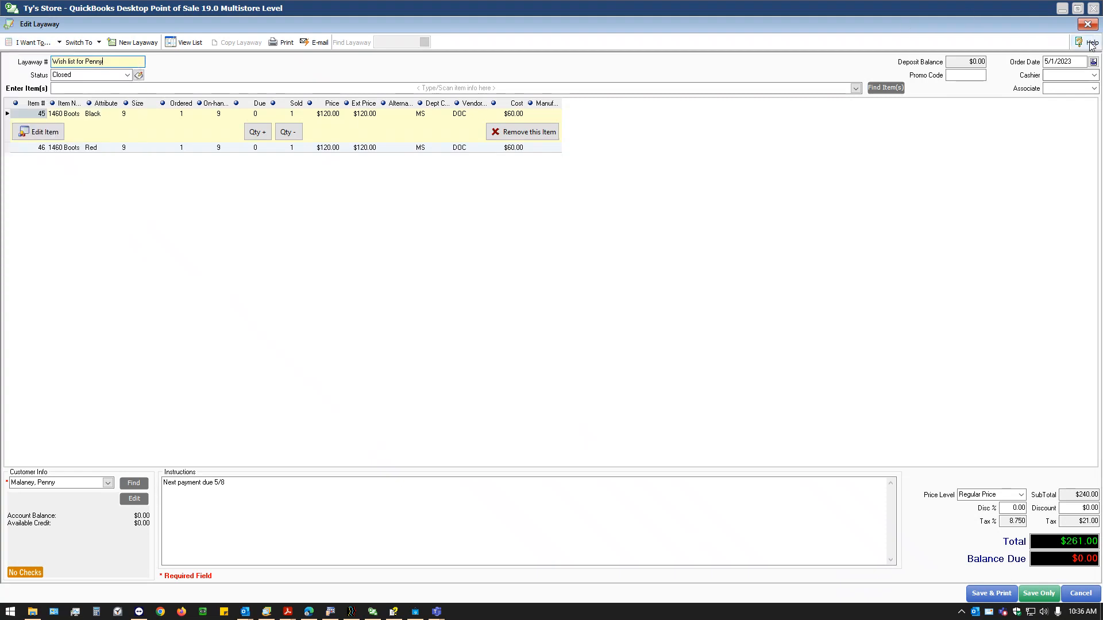
click(1081, 595)
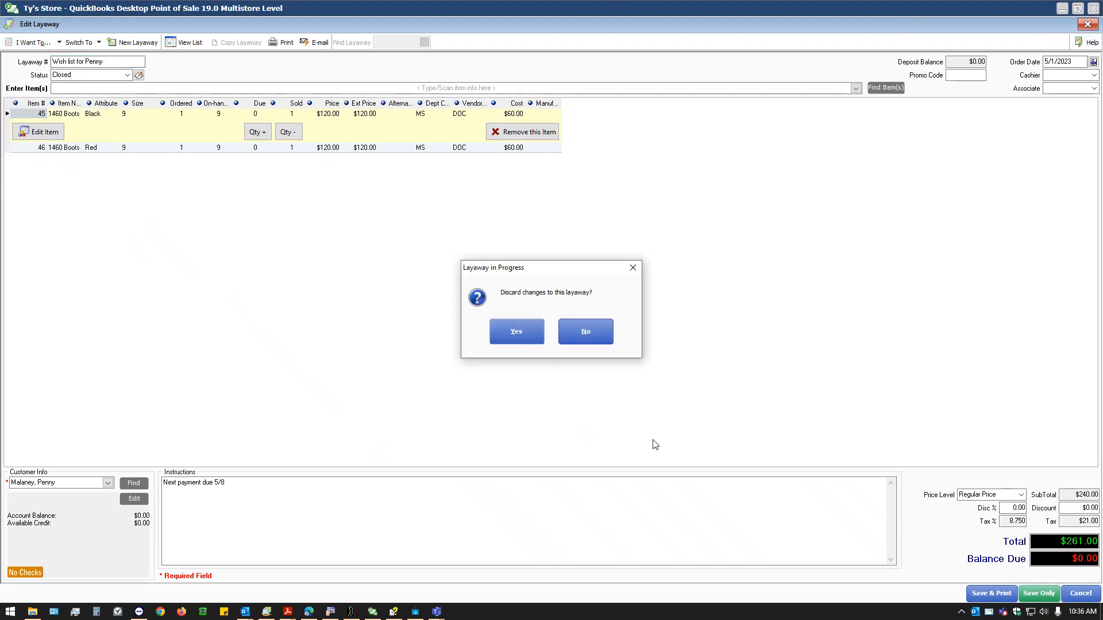
click(516, 339)
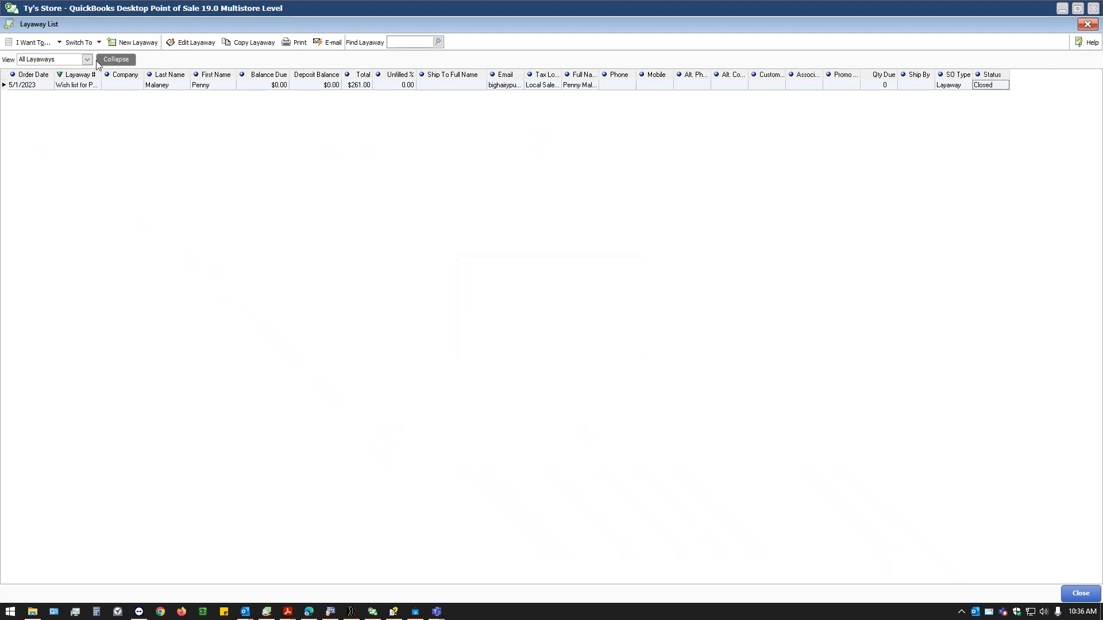
click(59, 43)
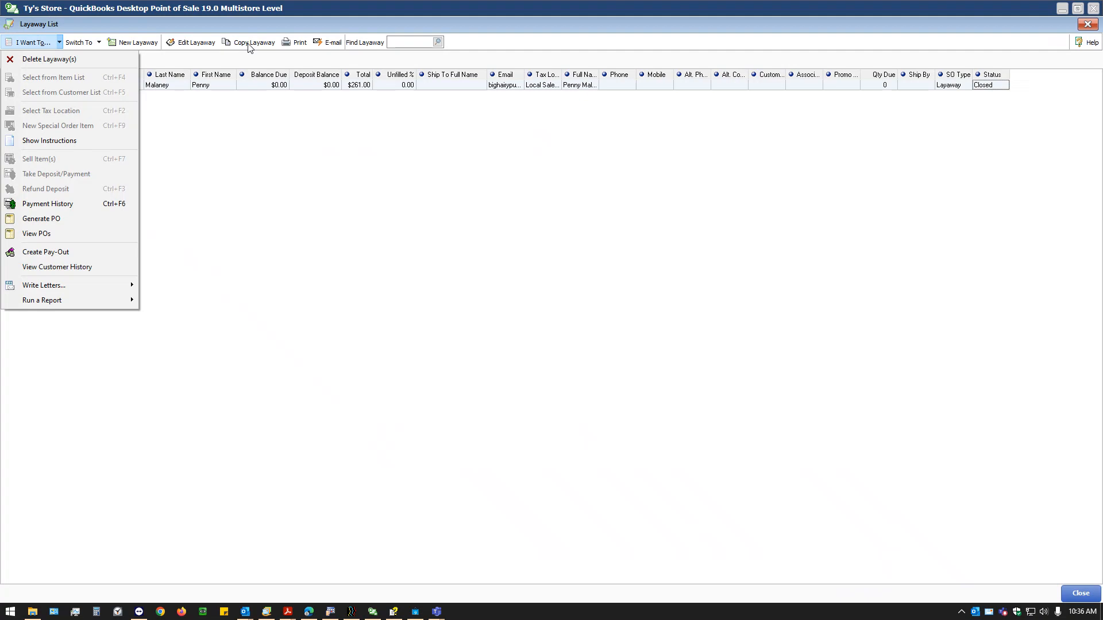
click(1084, 24)
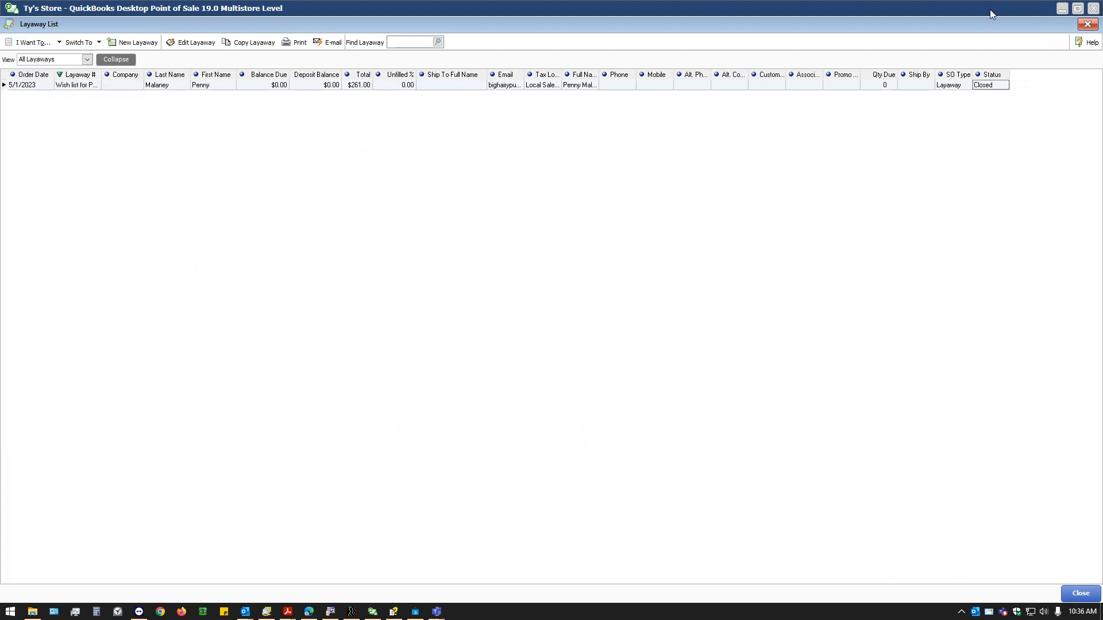
click(1087, 24)
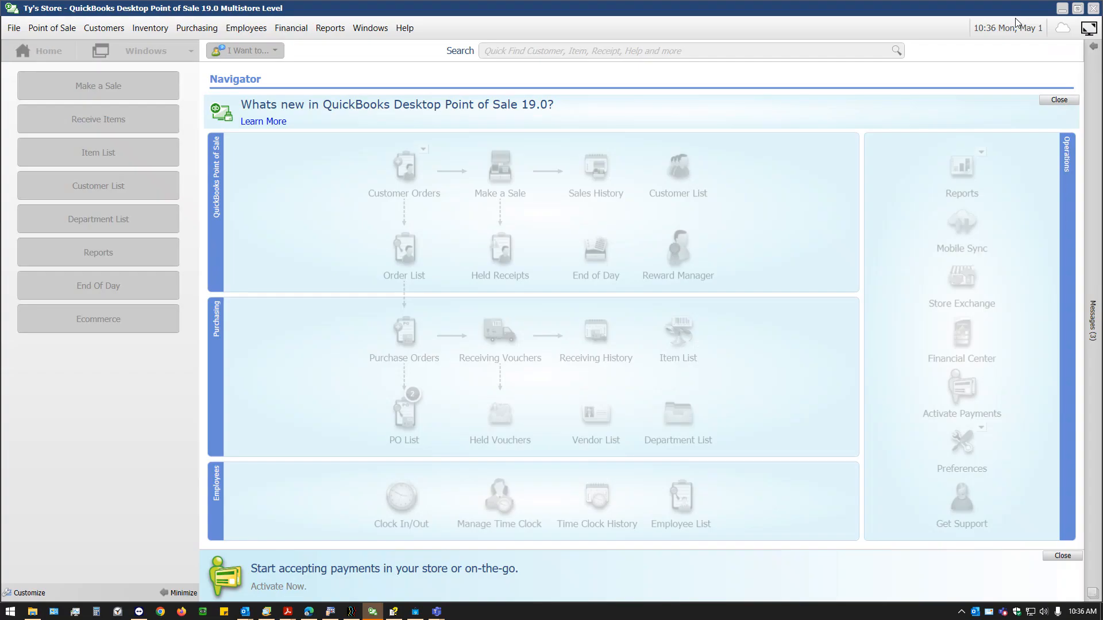
Start a new sales order and search the inventory for "vans".
click(52, 28)
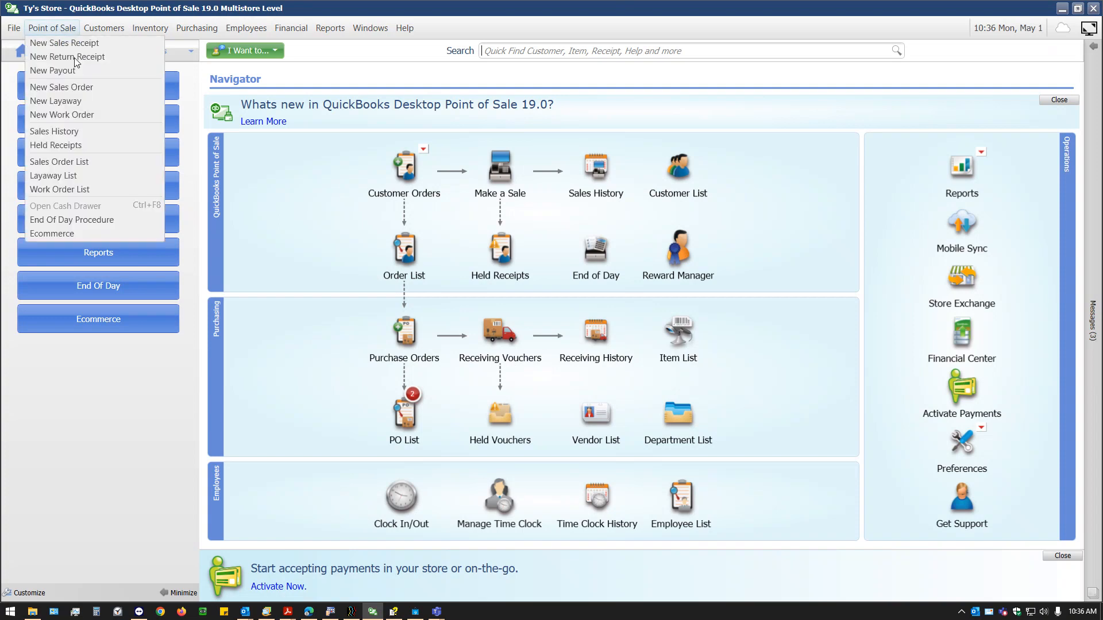
click(89, 89)
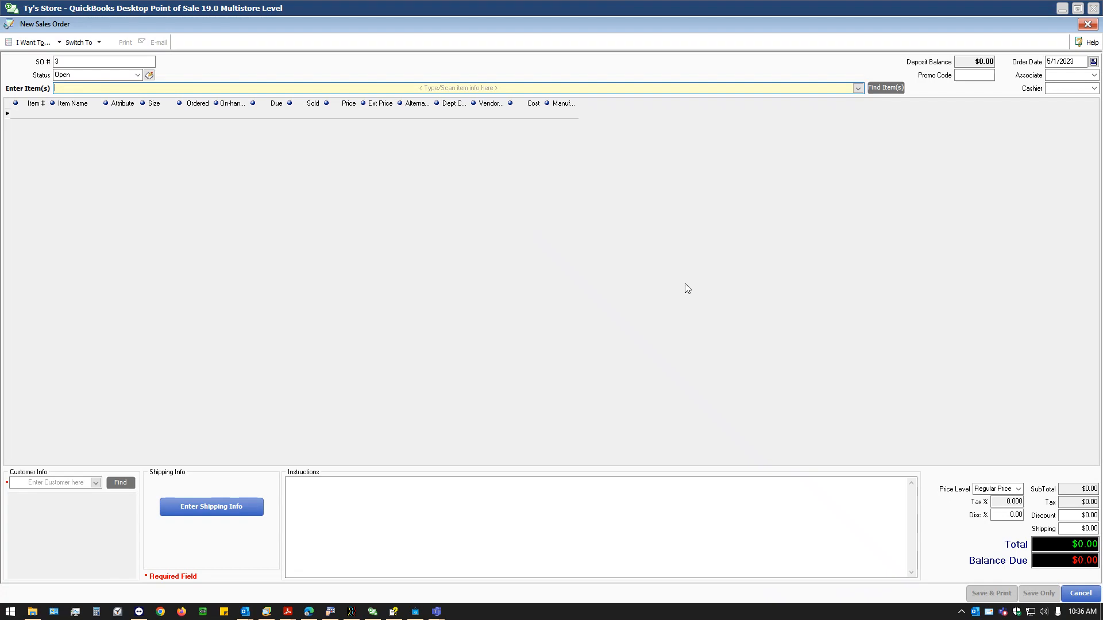
click(888, 88)
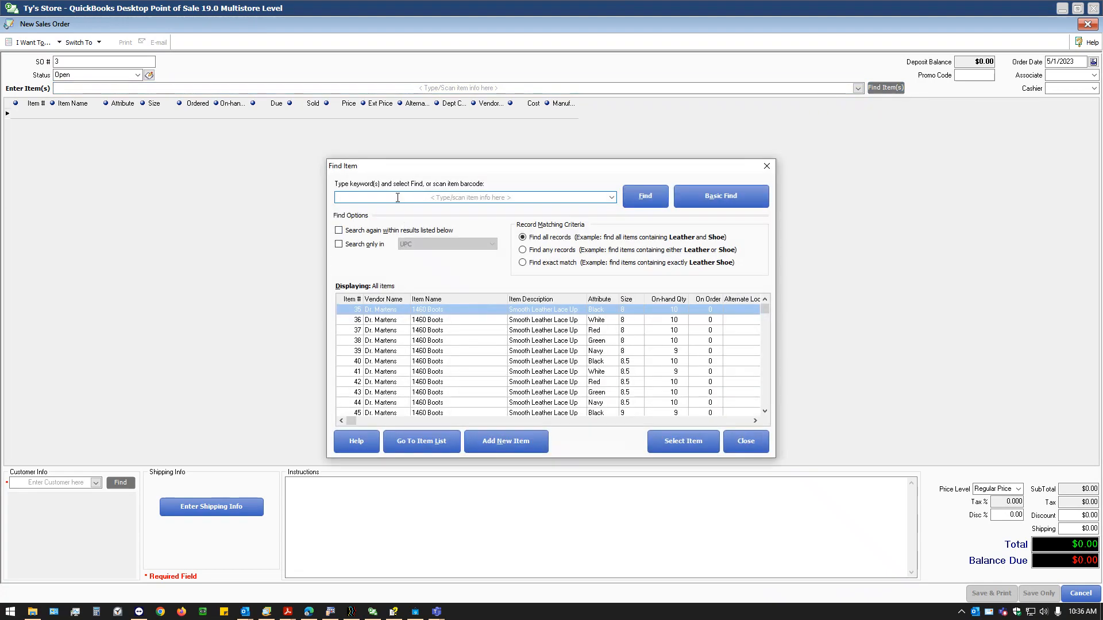
text(vanm)
key(BackSpace)
text(s)
key(Return)
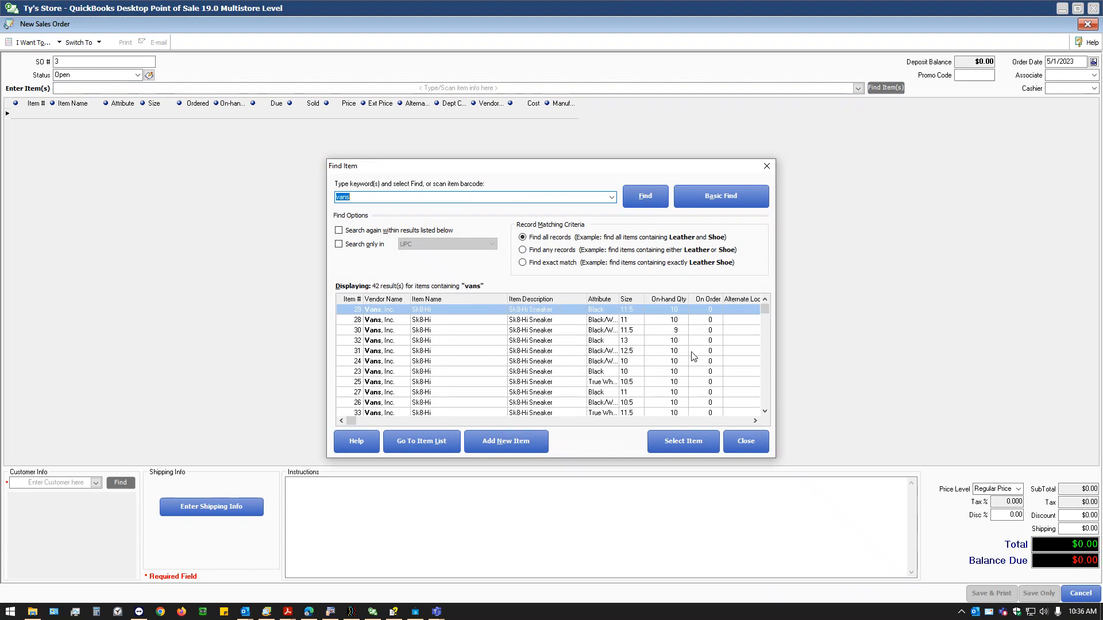
Add the black, size 10 Sk8-Hi sneaker from the search results to the sales order.
click(765, 411)
click(765, 412)
click(766, 412)
click(765, 412)
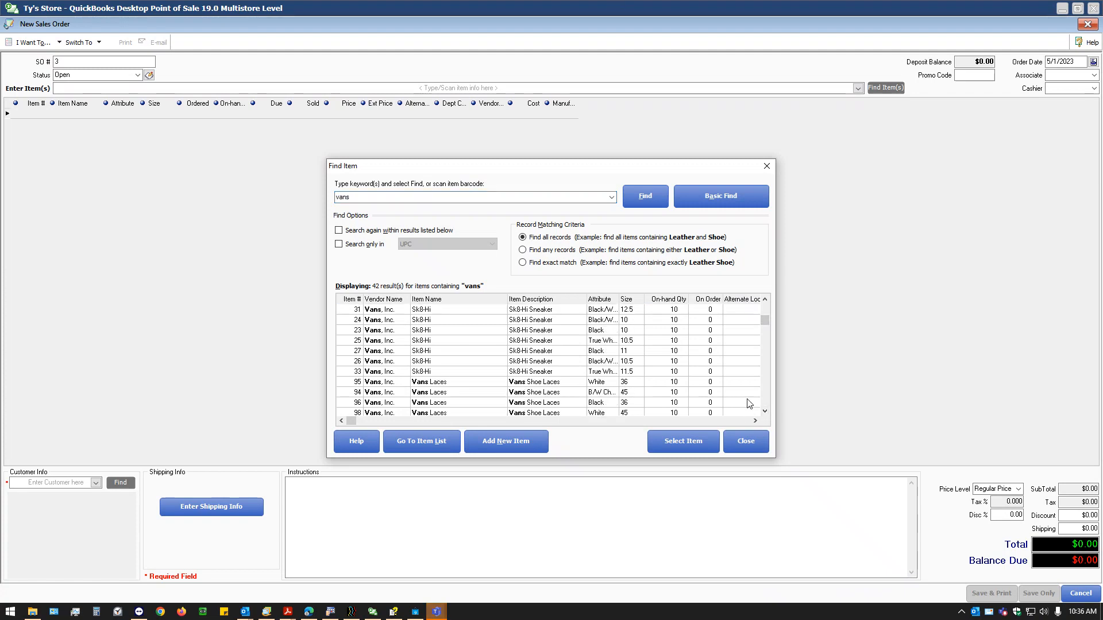
click(683, 351)
click(671, 329)
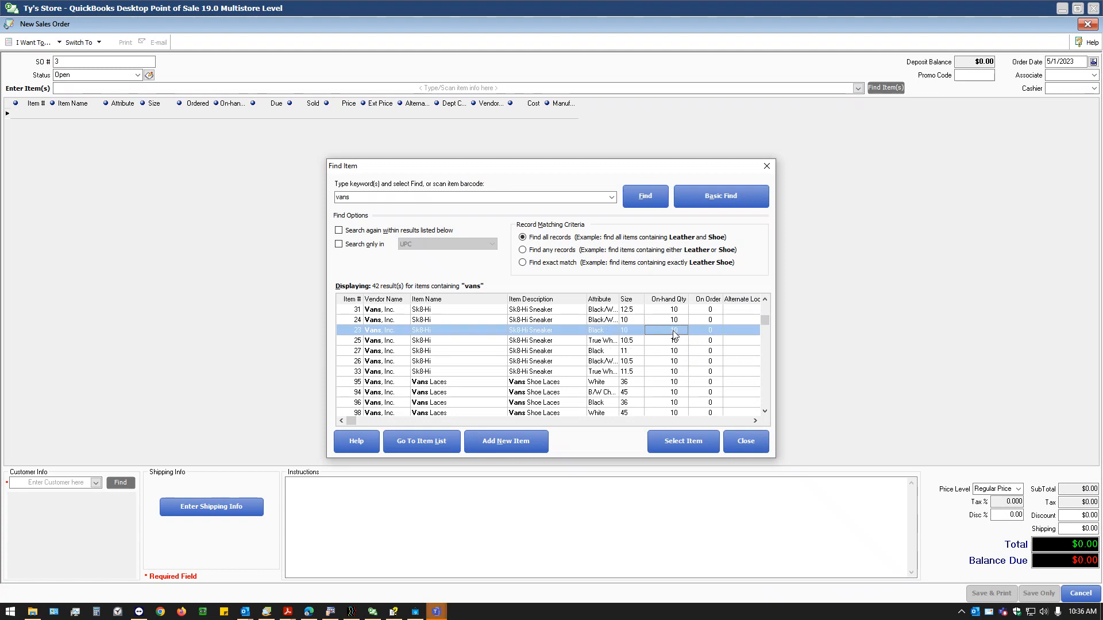
double_click(562, 336)
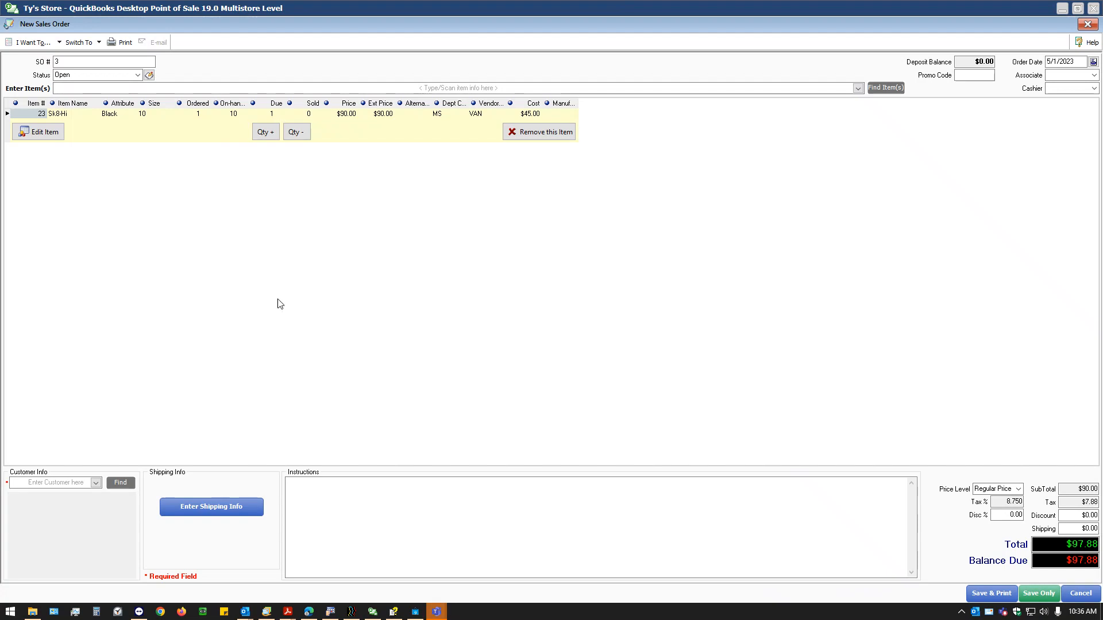
Assign the last existing customer in the customer list to the sales order.
click(96, 482)
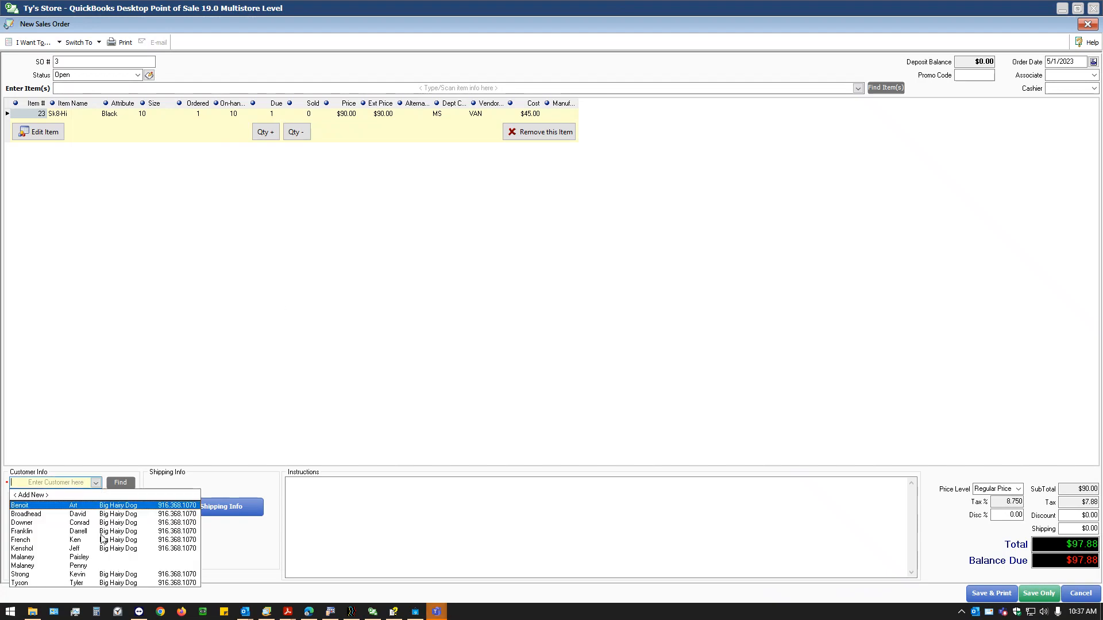
click(50, 584)
click(210, 308)
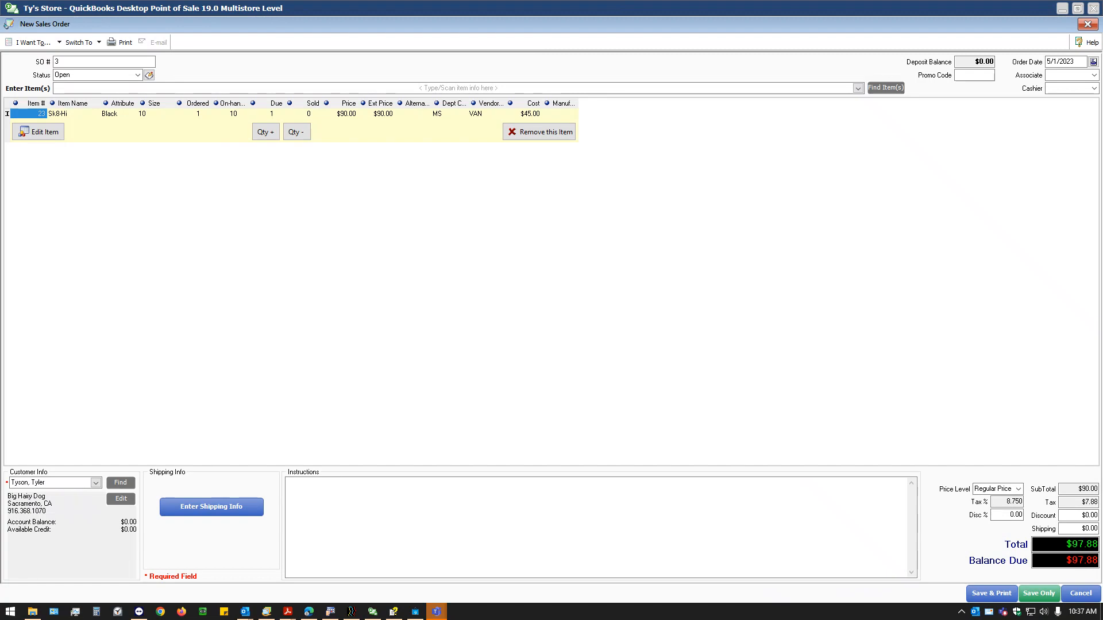
click(59, 42)
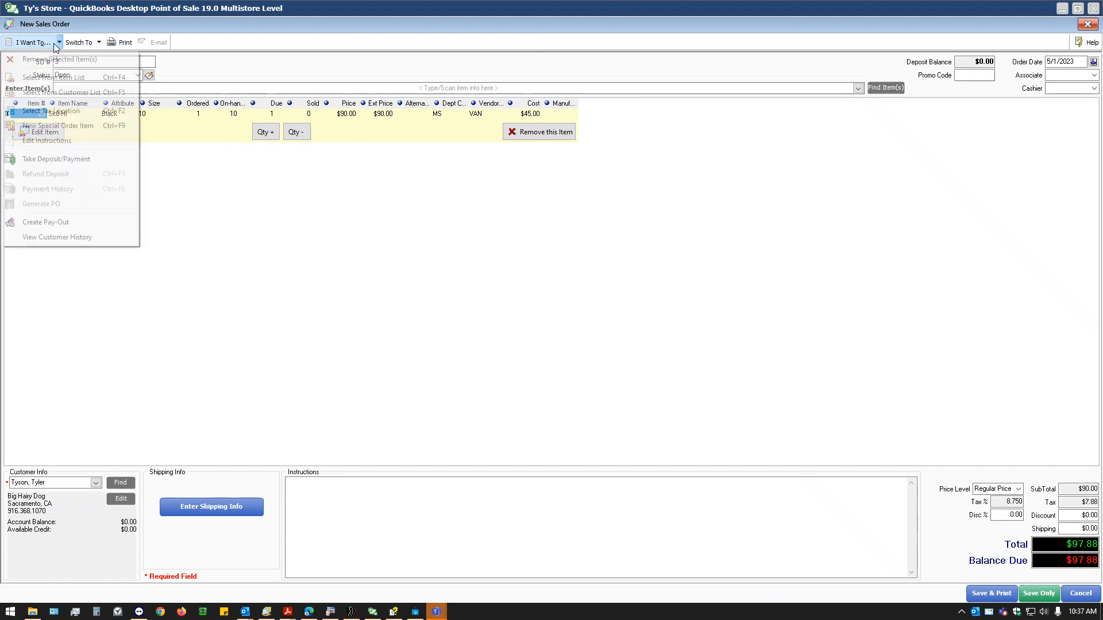
click(100, 42)
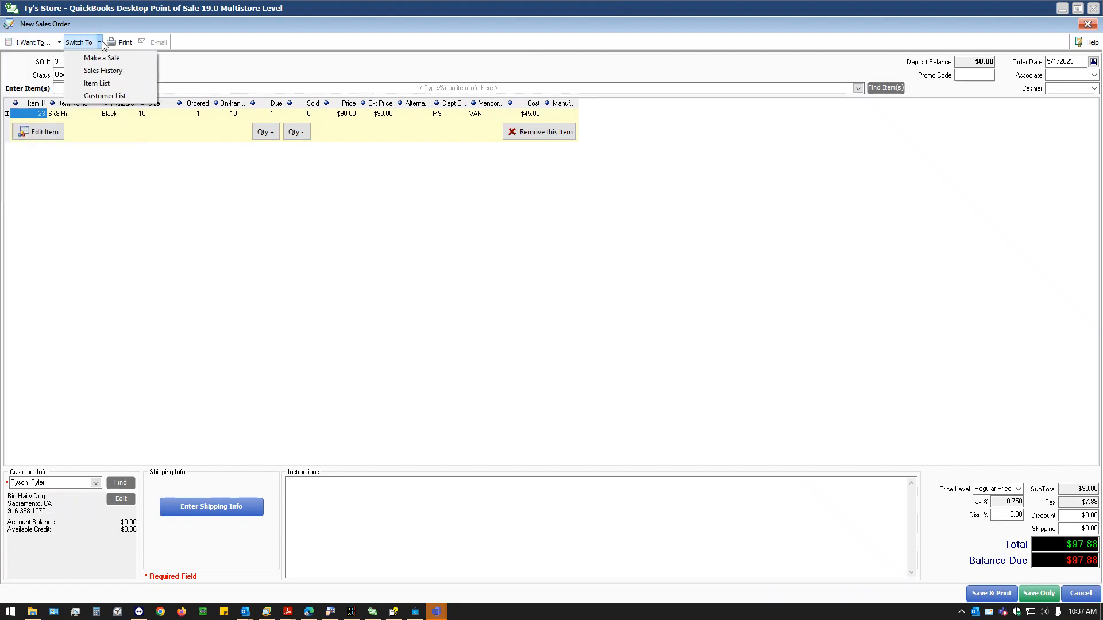
click(310, 54)
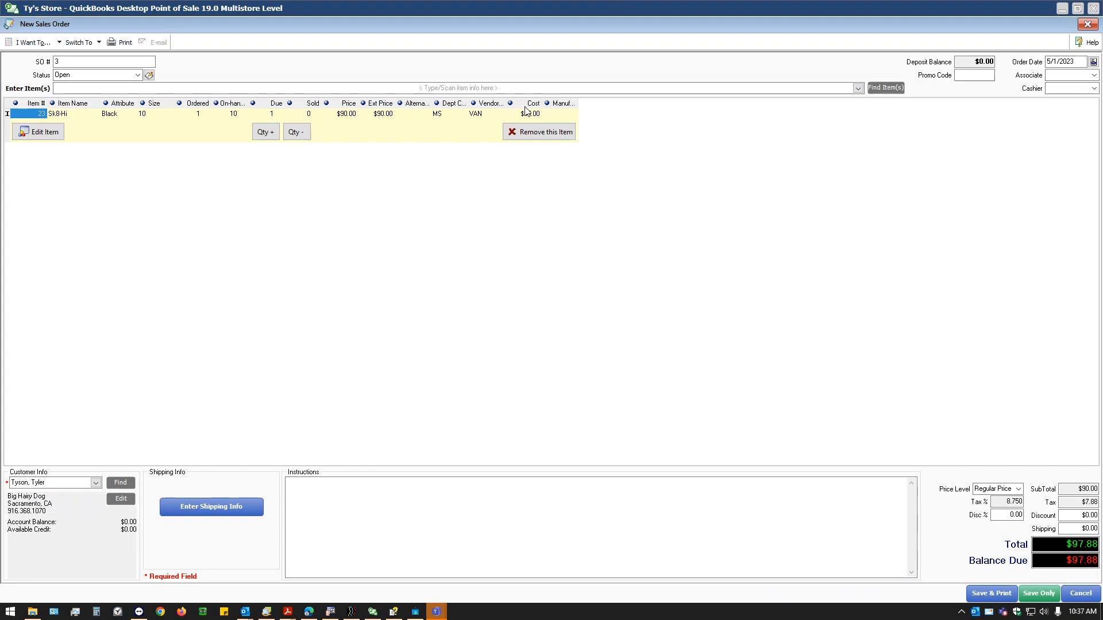
Browse the full item list from the order's item search, view the Sk8-Hi item's record and return to the order.
click(887, 88)
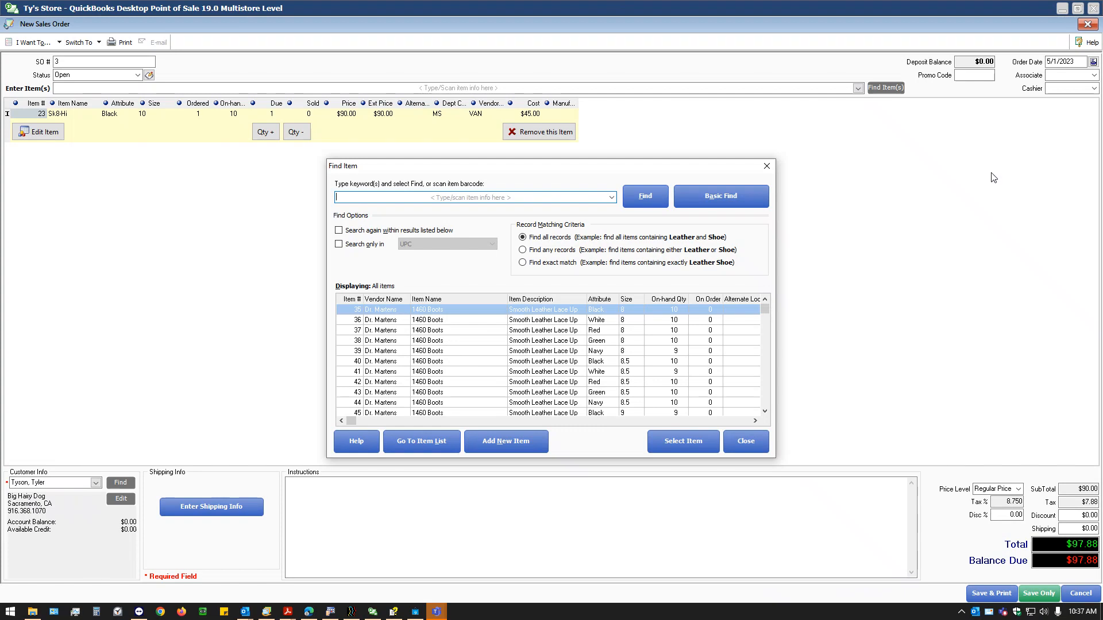
click(408, 440)
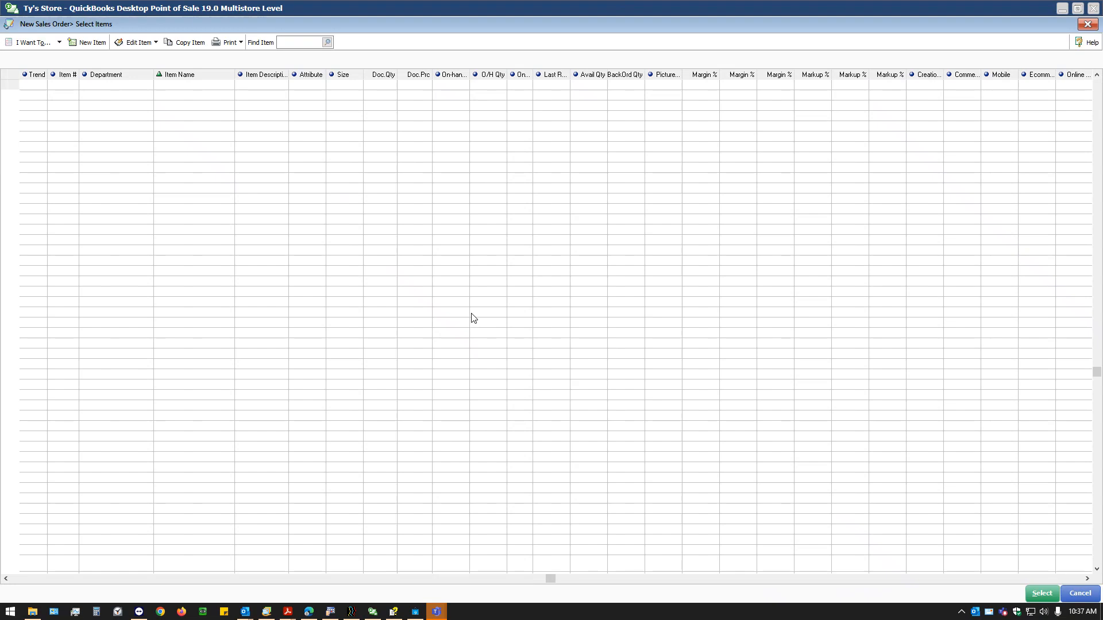
click(87, 60)
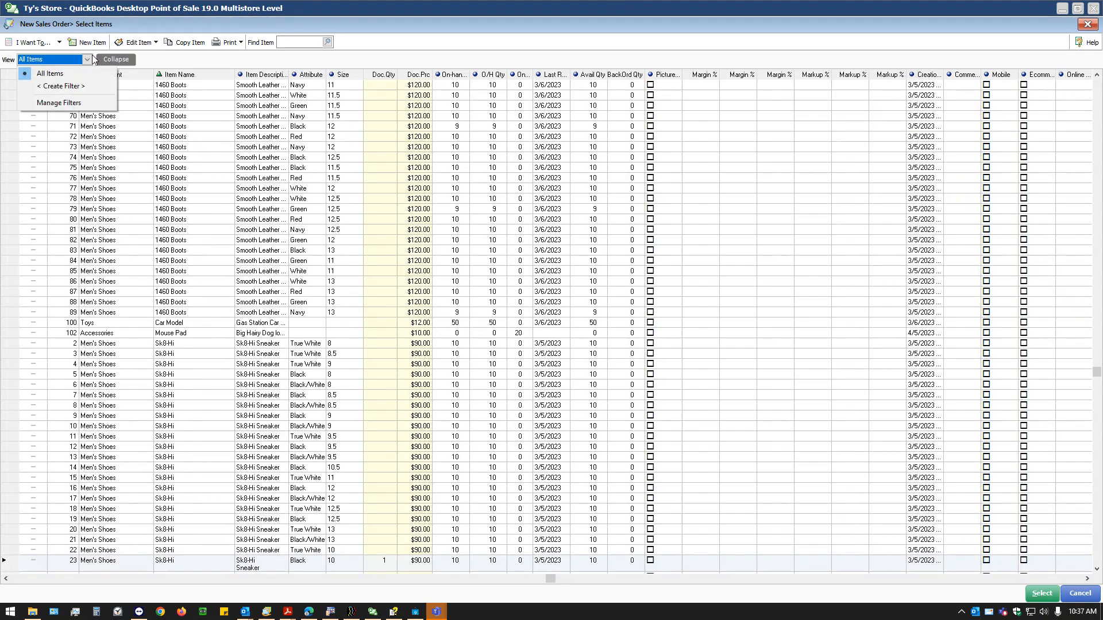
click(148, 43)
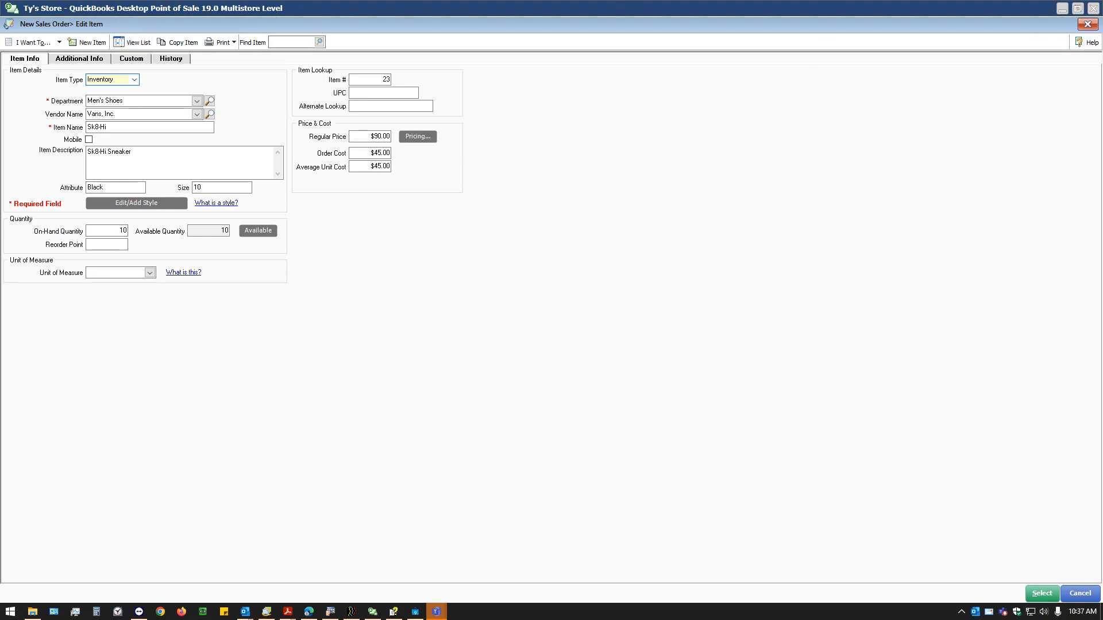
click(1087, 25)
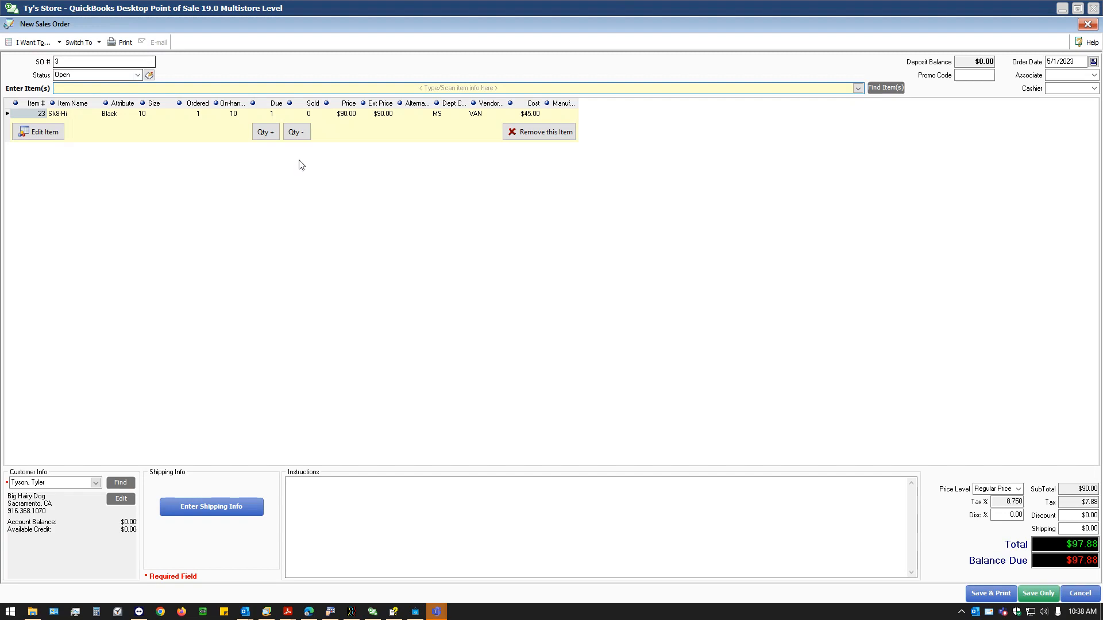
Check the available store quantities of the black, size 10 Sk8-Hi in the full item list, and return to the order.
click(888, 89)
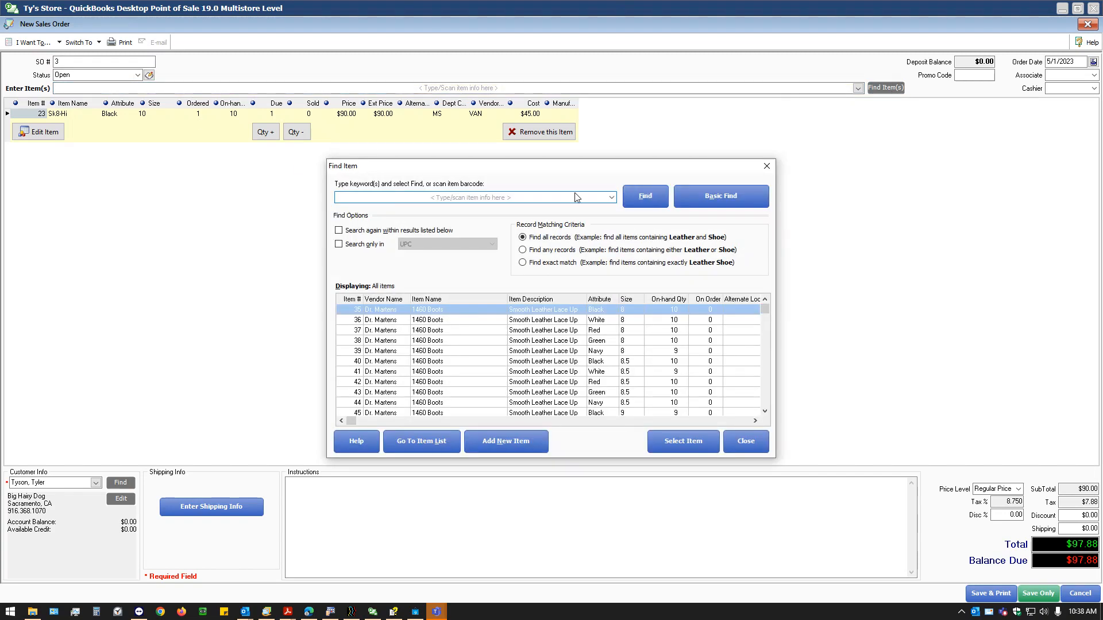
click(424, 441)
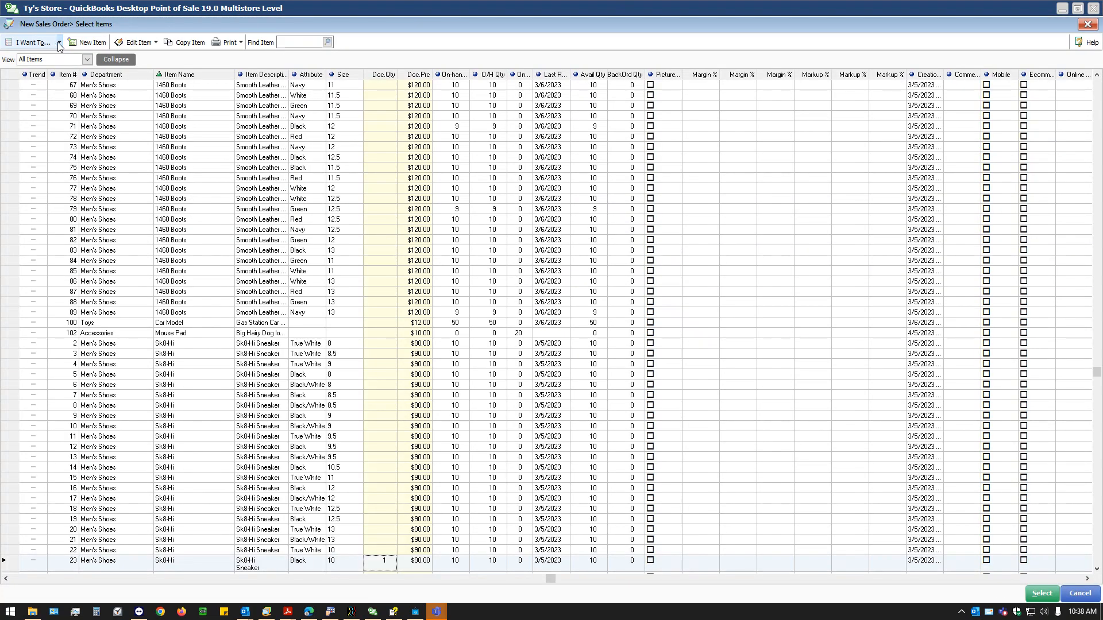
click(59, 44)
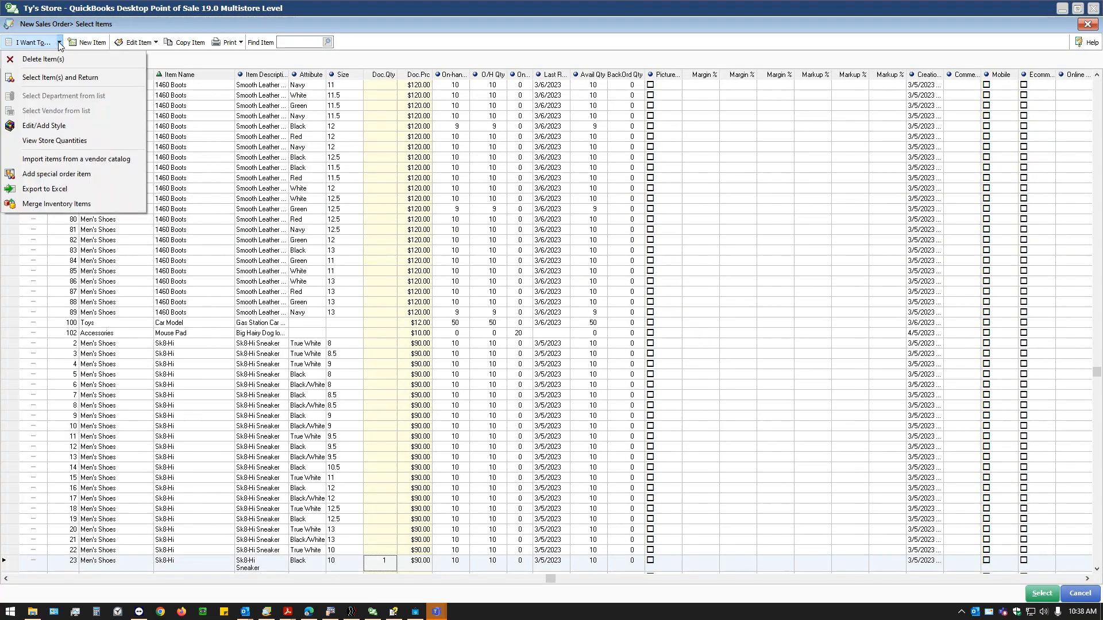
click(79, 142)
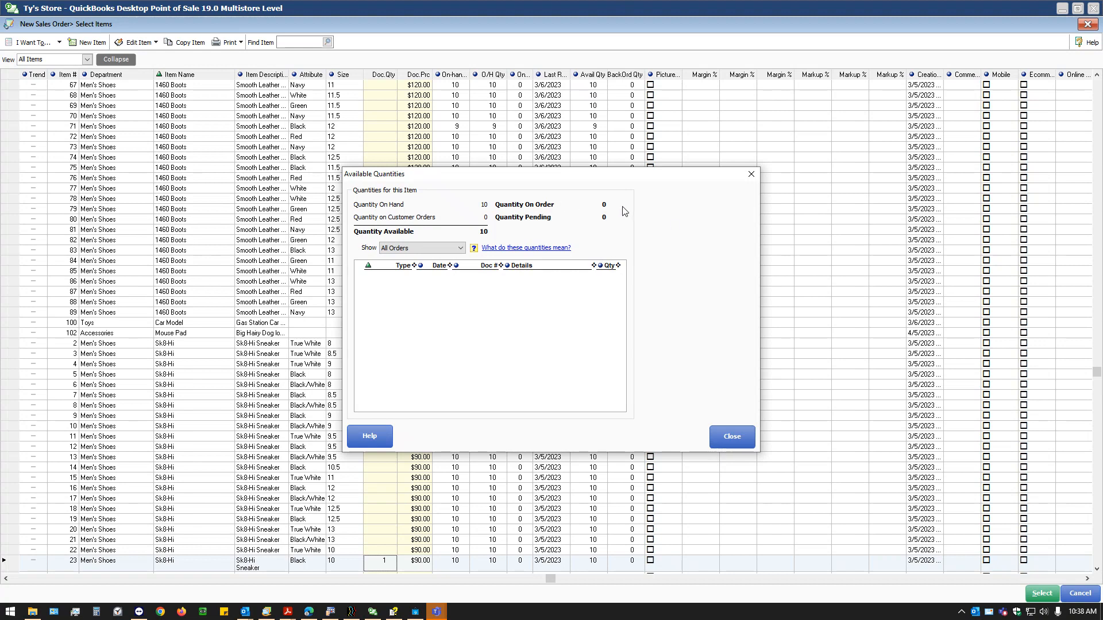
click(743, 440)
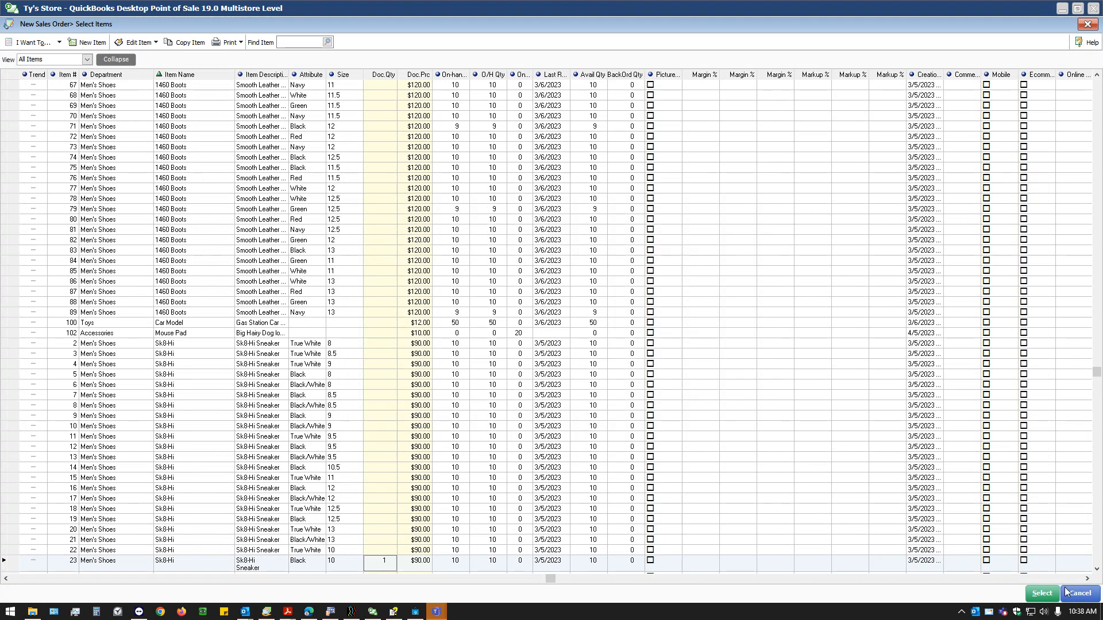
click(1081, 595)
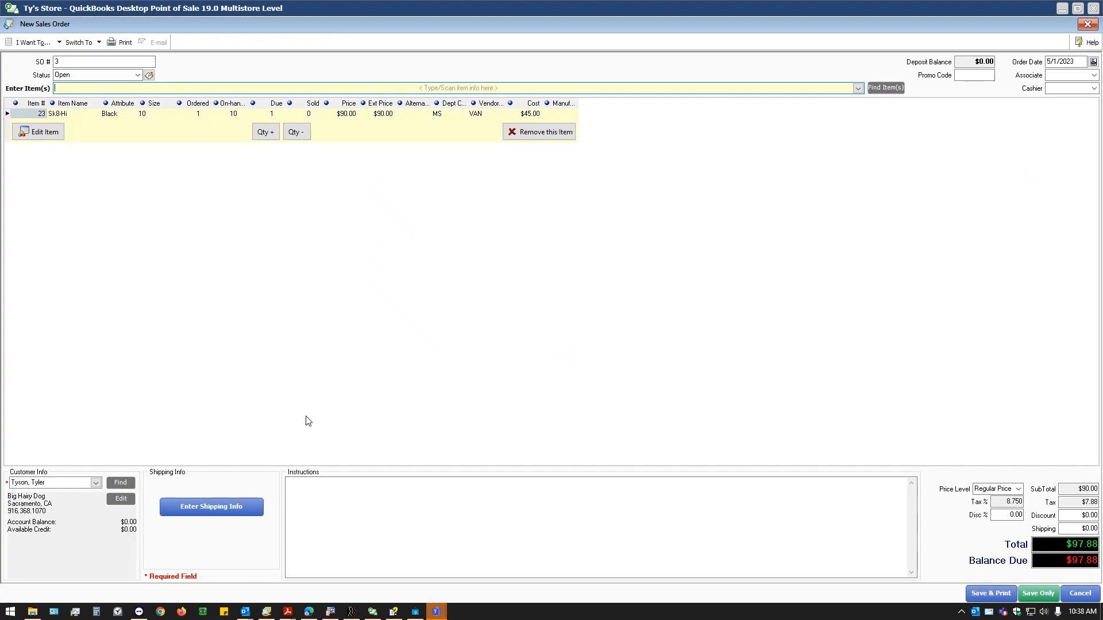
Take a $20 cash deposit on the sales order and save it without printing.
click(26, 41)
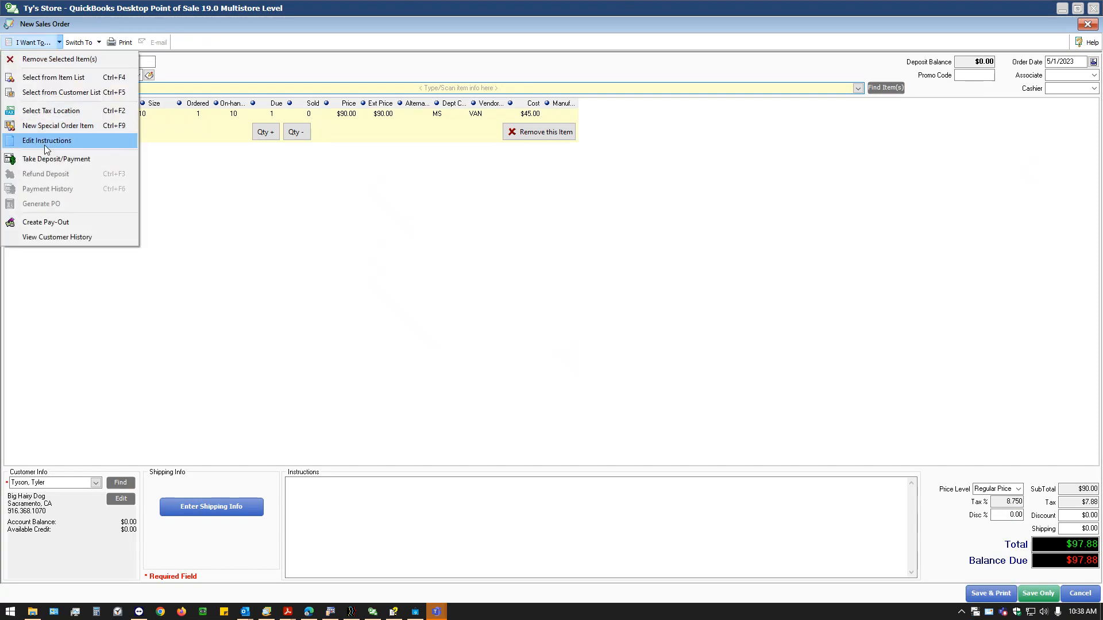
click(50, 158)
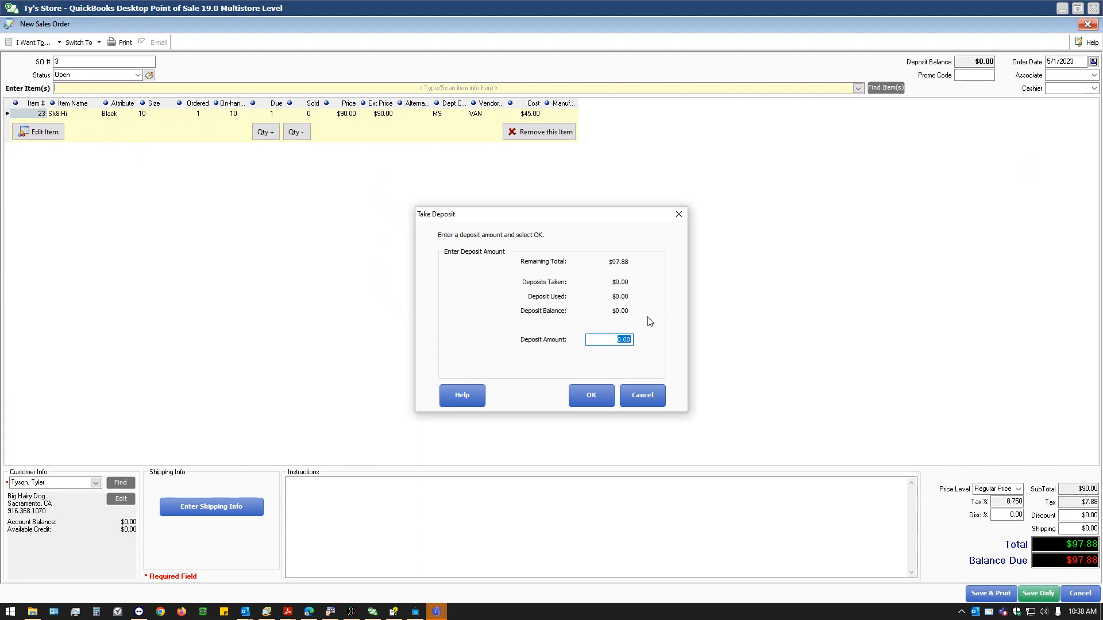
text(20)
click(604, 388)
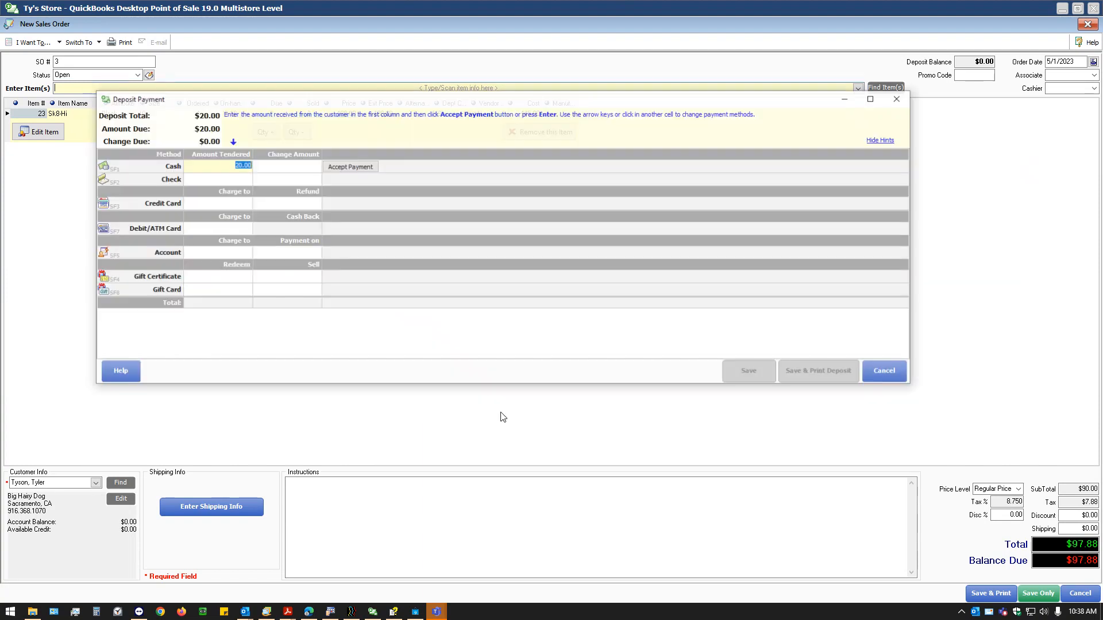
key(Return)
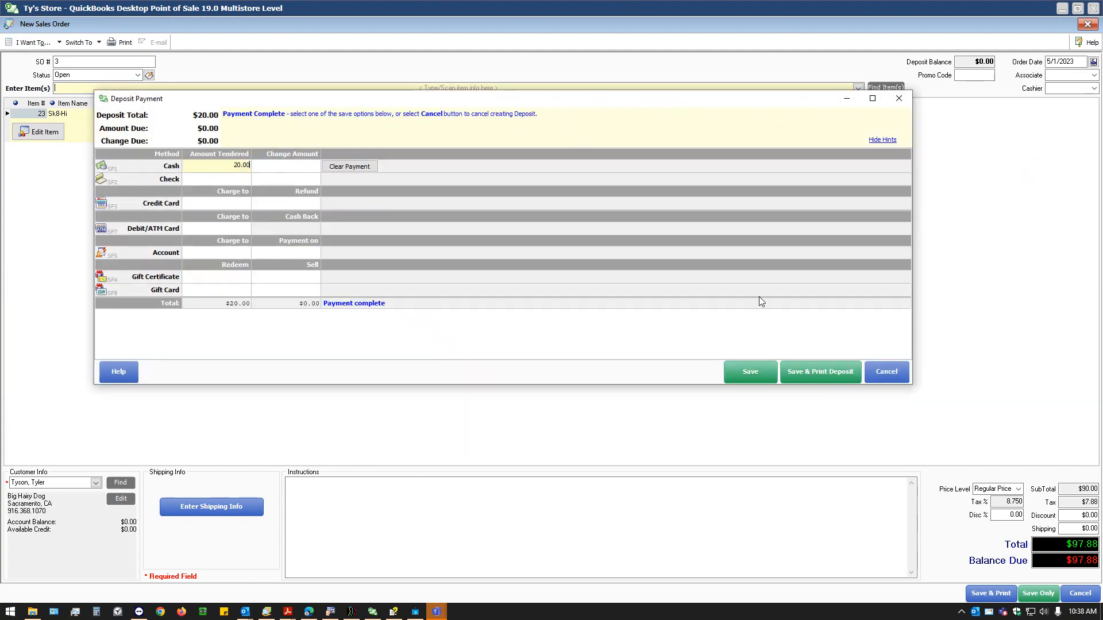
click(756, 372)
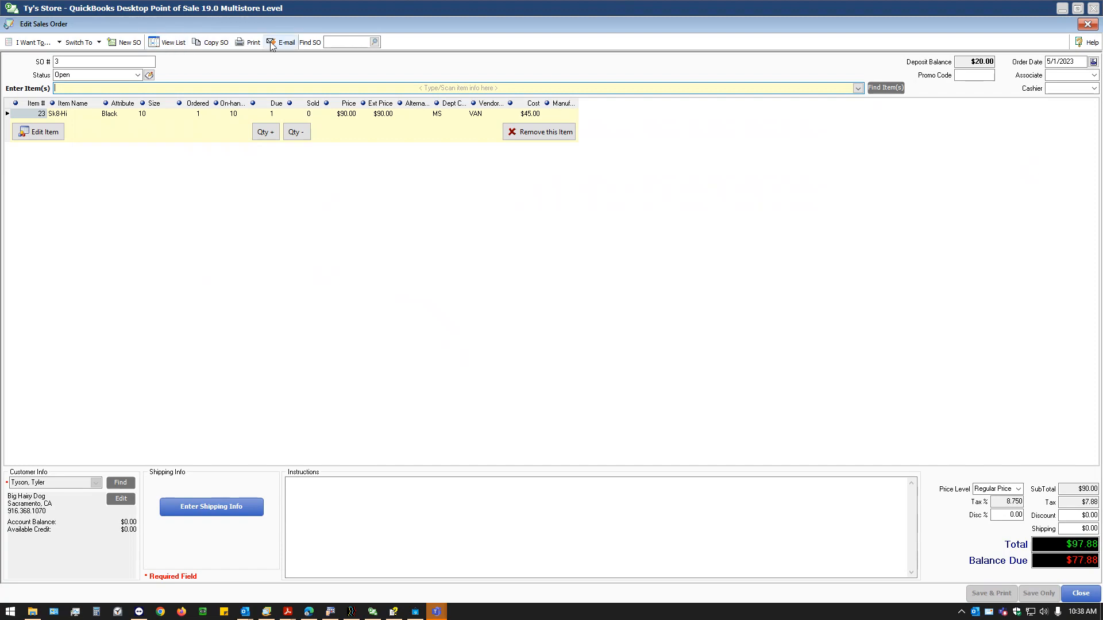
Review the actions available for the saved sales order and the Sk8-Hi line's item information, and leave the item details.
click(99, 44)
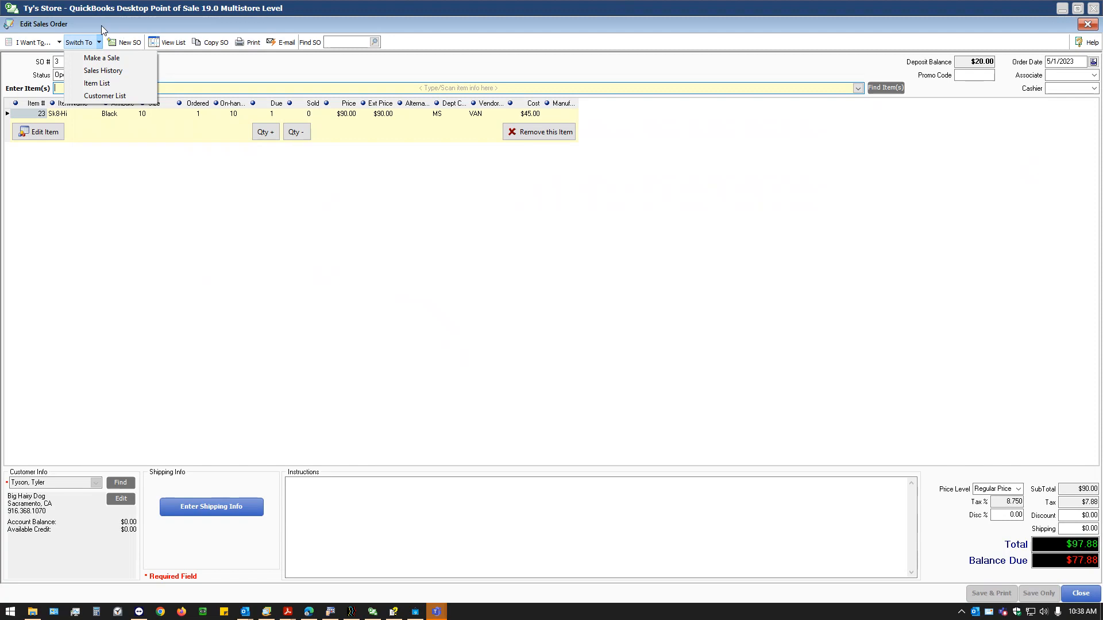
click(103, 24)
click(33, 42)
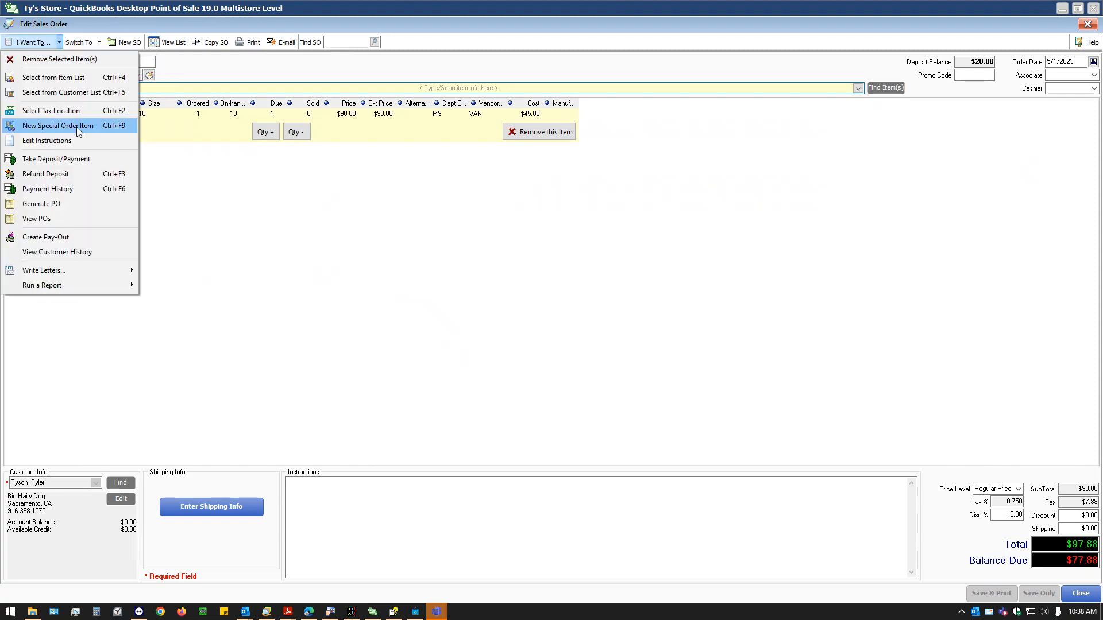
click(281, 285)
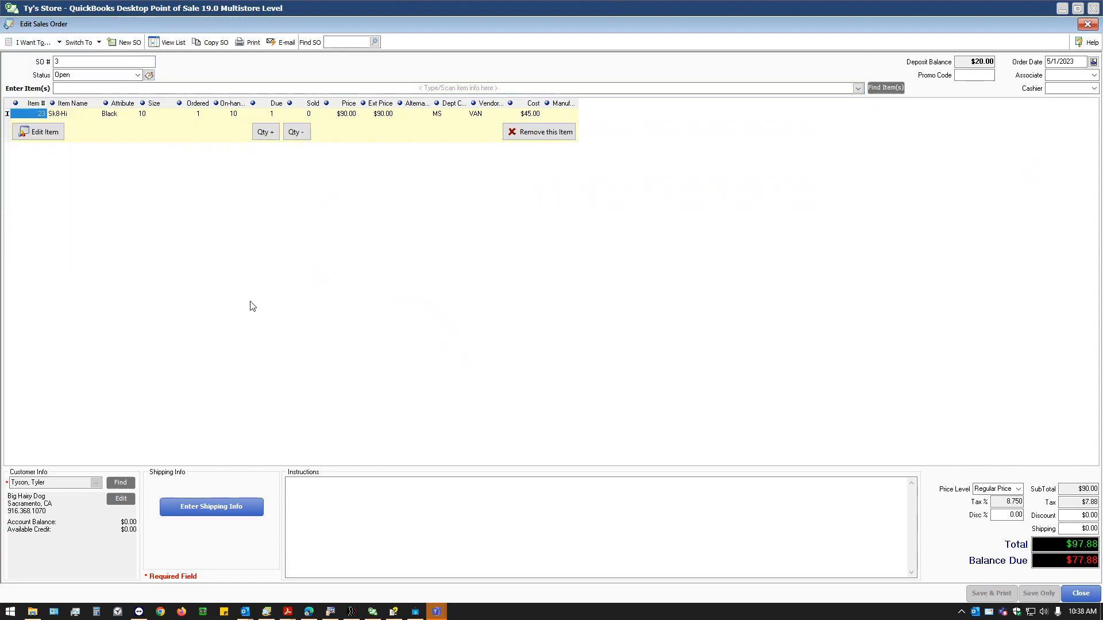
click(45, 138)
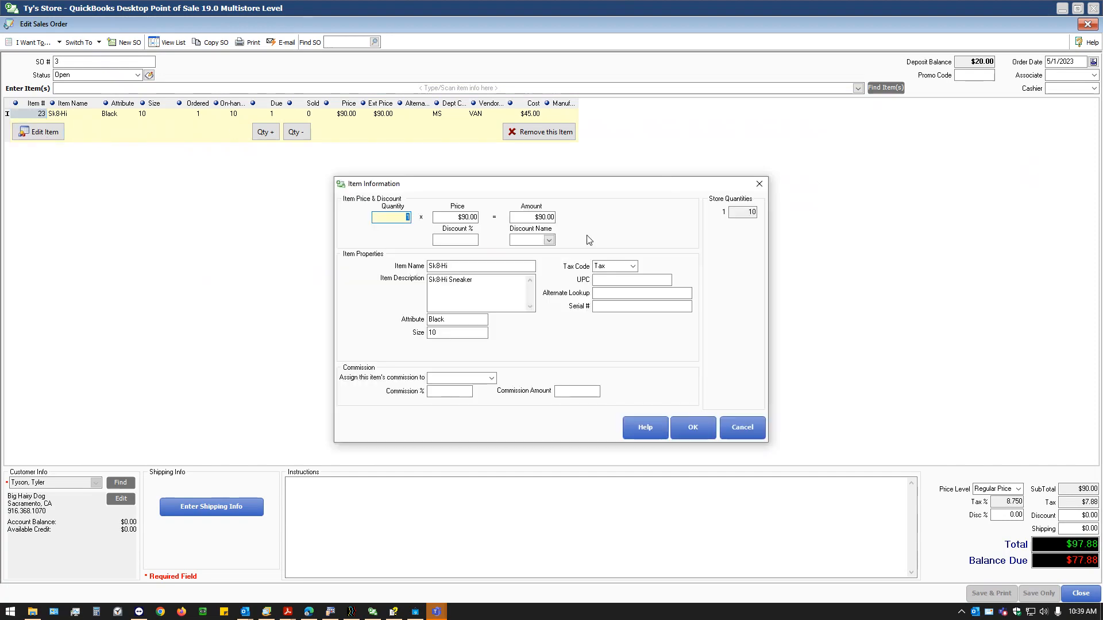
click(742, 427)
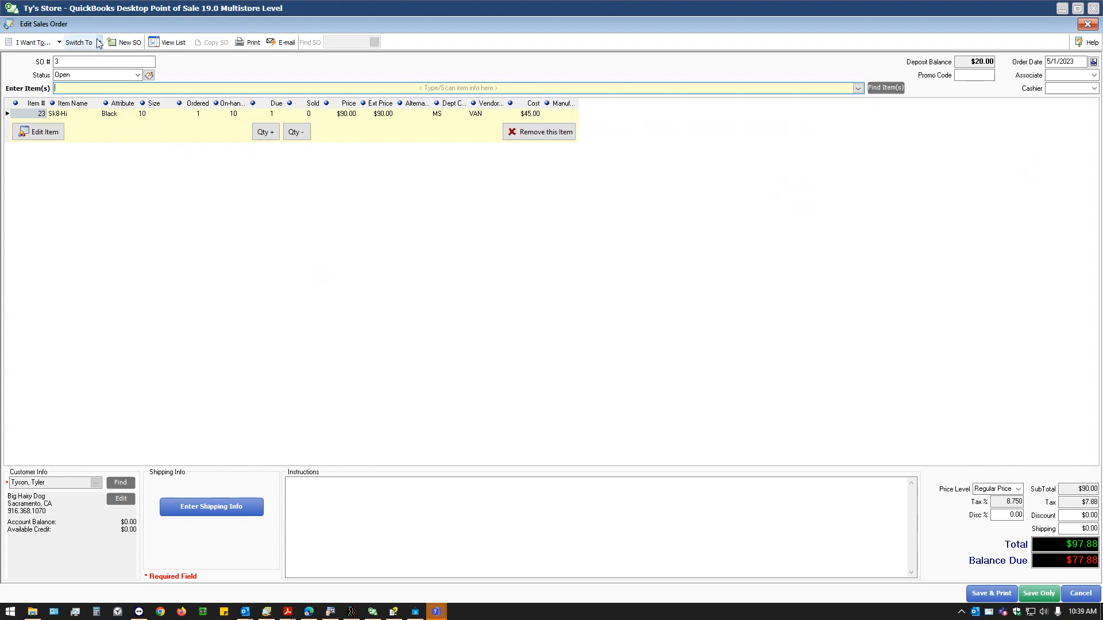
Locate the black, size 10 Sk8-Hi in the order's item search and go to the full item list.
click(886, 90)
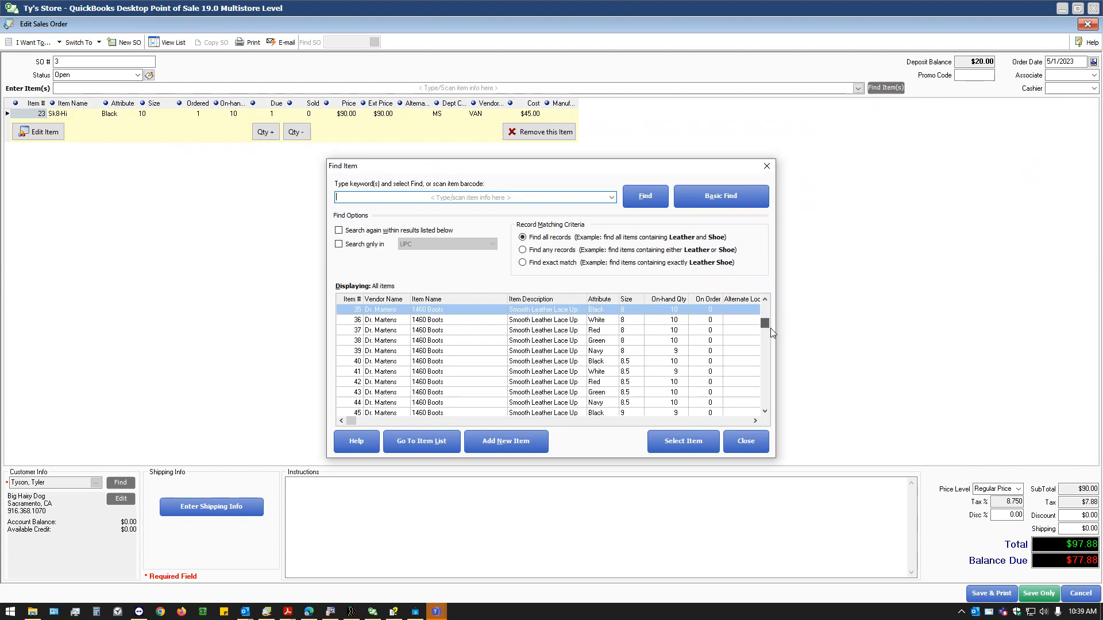
scroll(770, 328, down, 10)
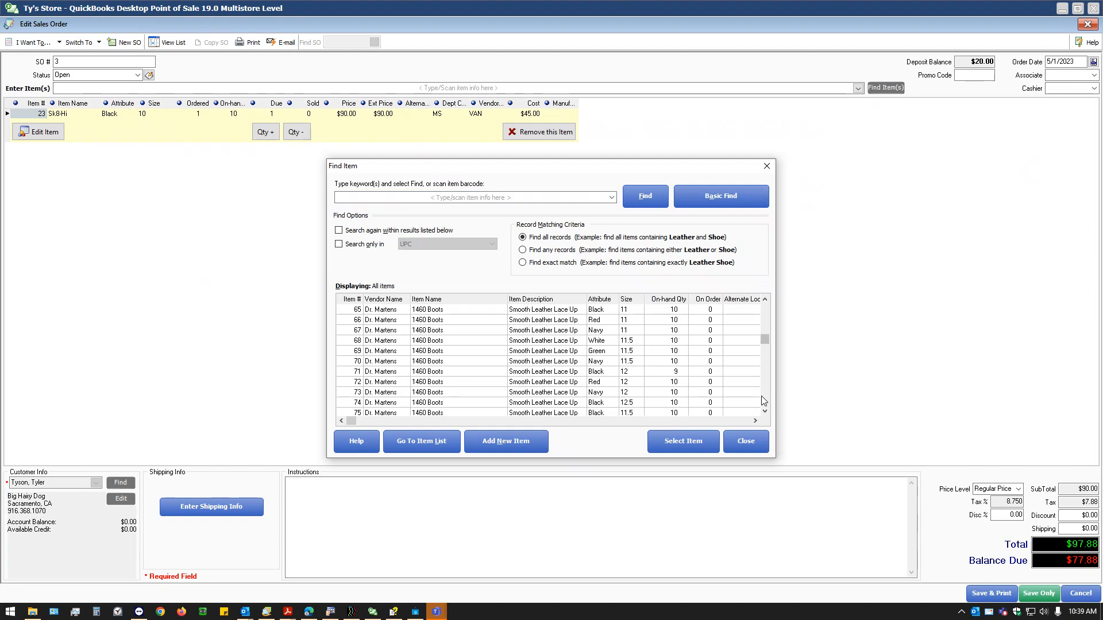
scroll(763, 386, down, 10)
scroll(771, 397, down, 3)
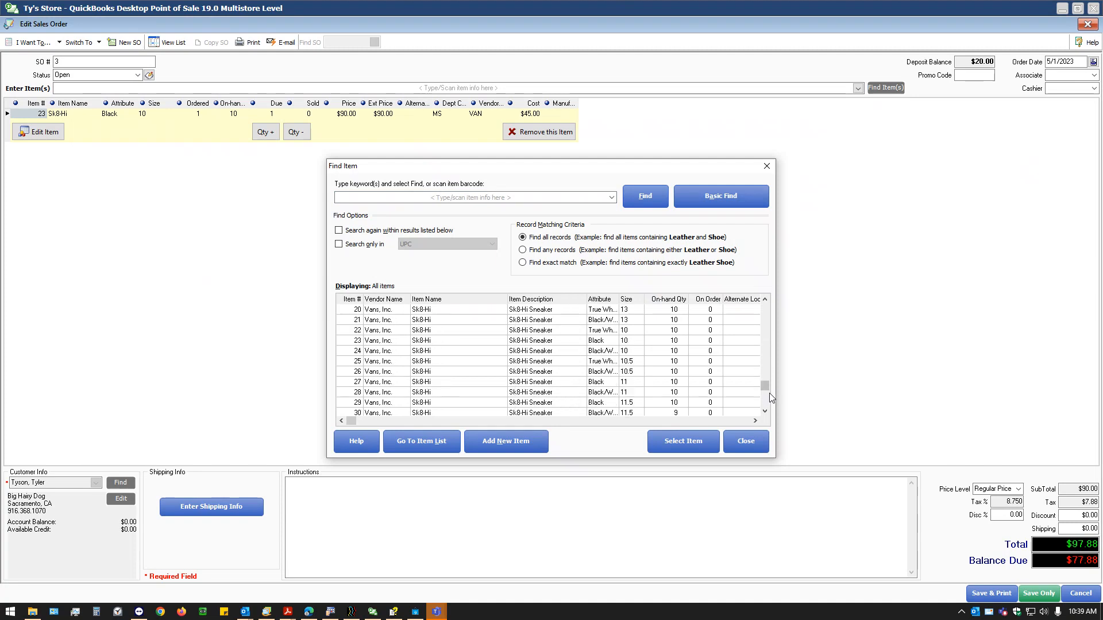
click(384, 342)
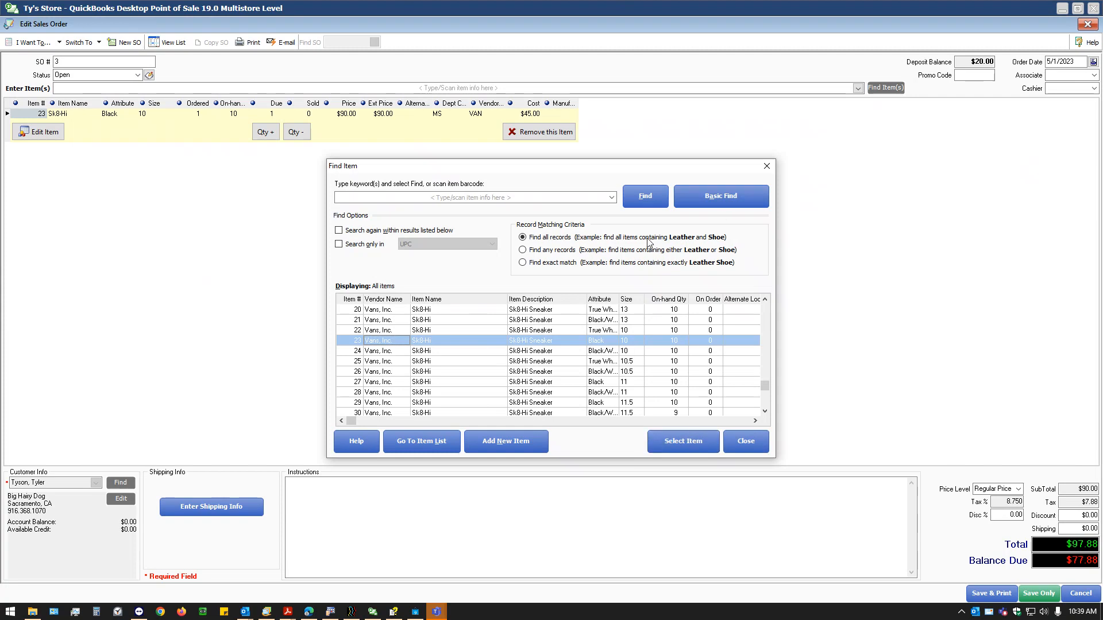
click(416, 443)
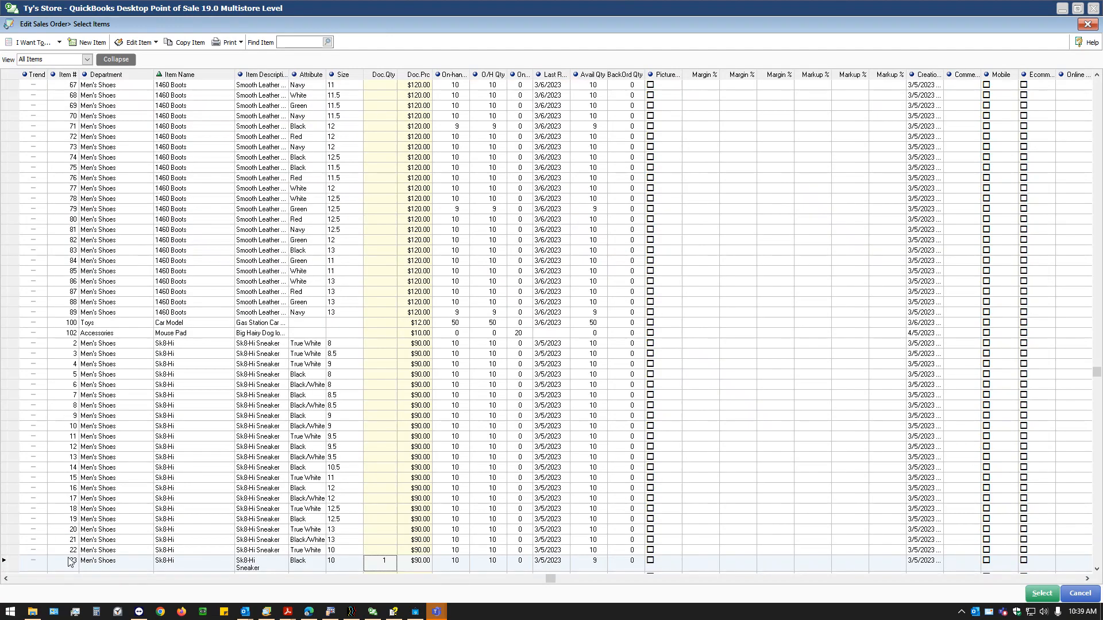
View the store quantities of the black, size 10 Sk8-Hi, and return to the sales order.
click(70, 562)
click(60, 42)
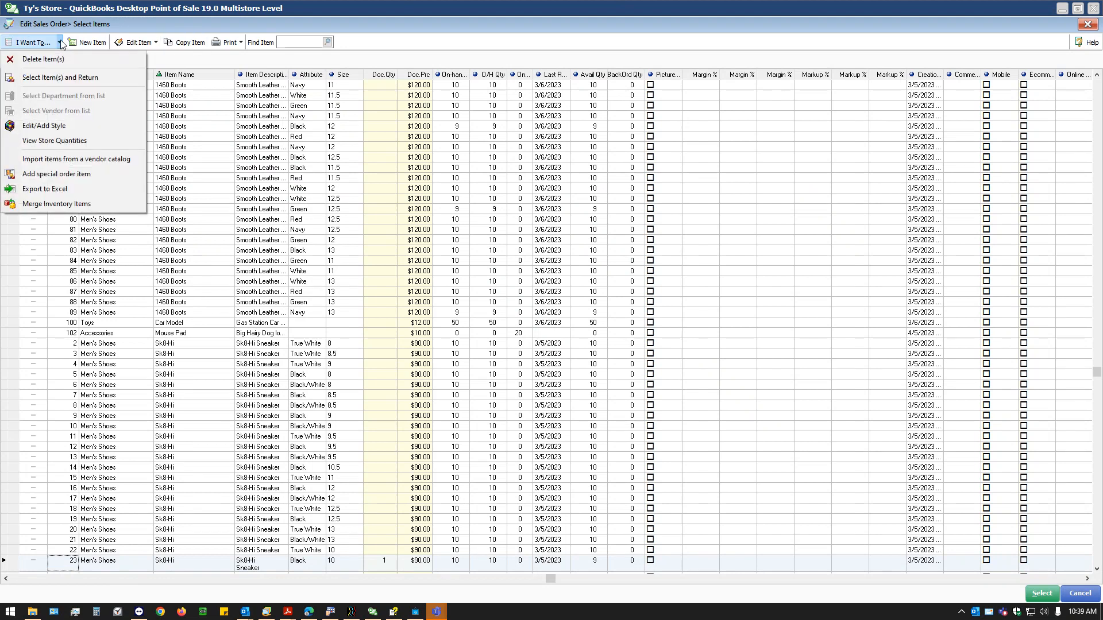
click(52, 141)
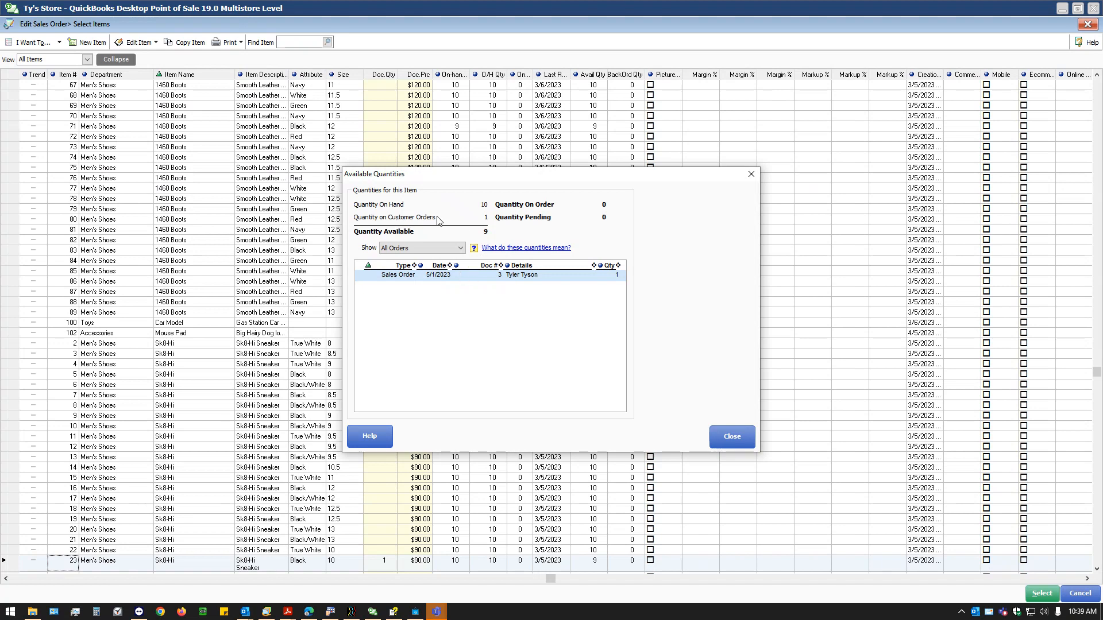
mouse_move(486, 227)
mouse_move(538, 210)
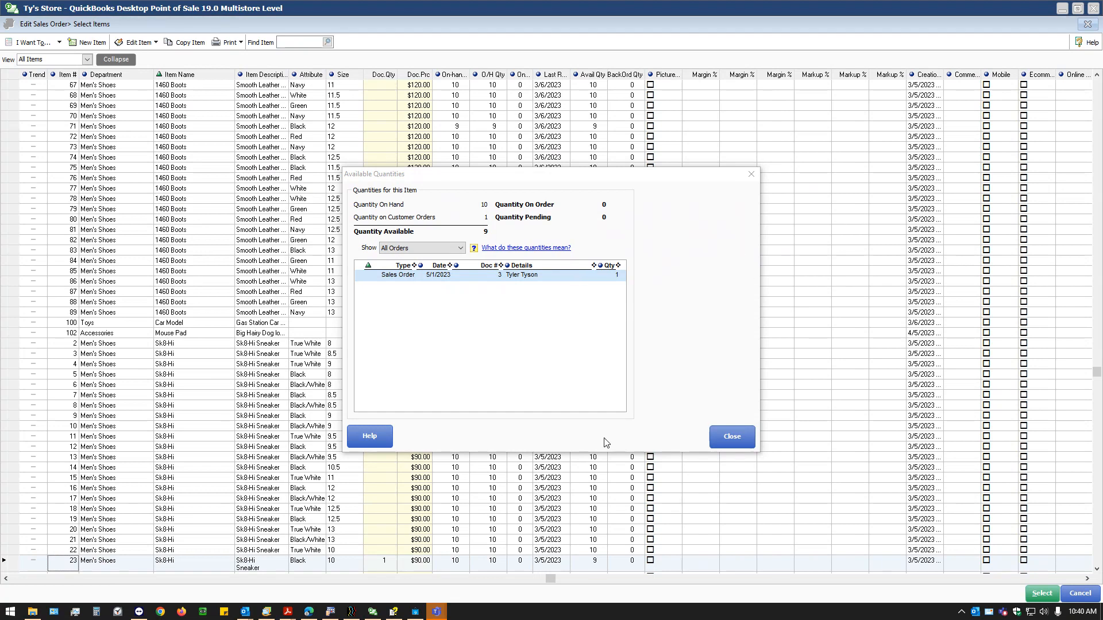
click(745, 441)
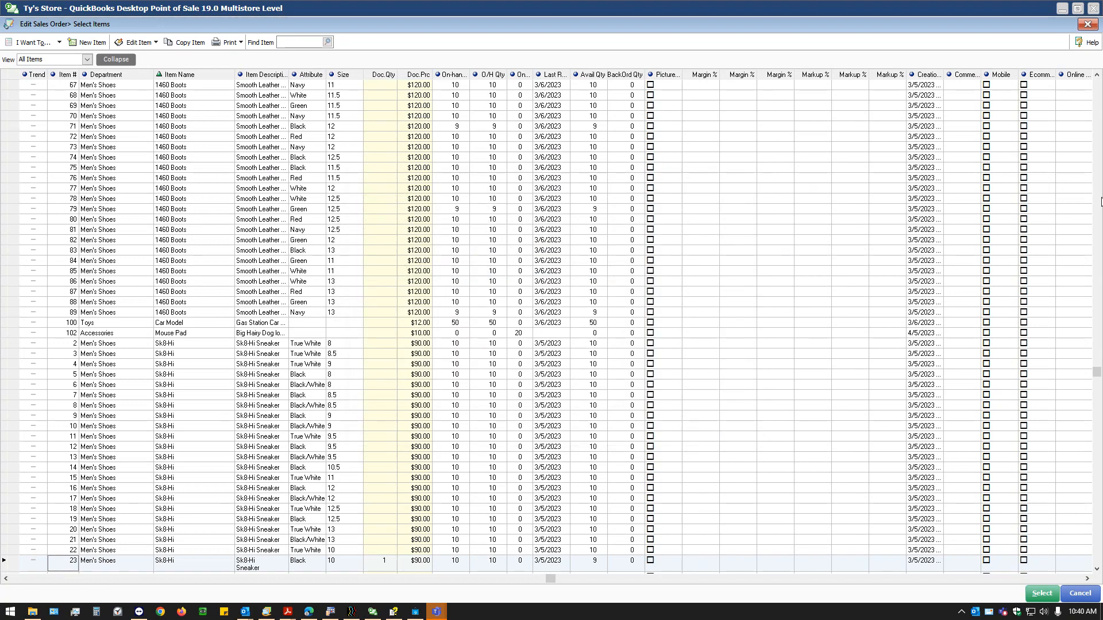
click(1080, 594)
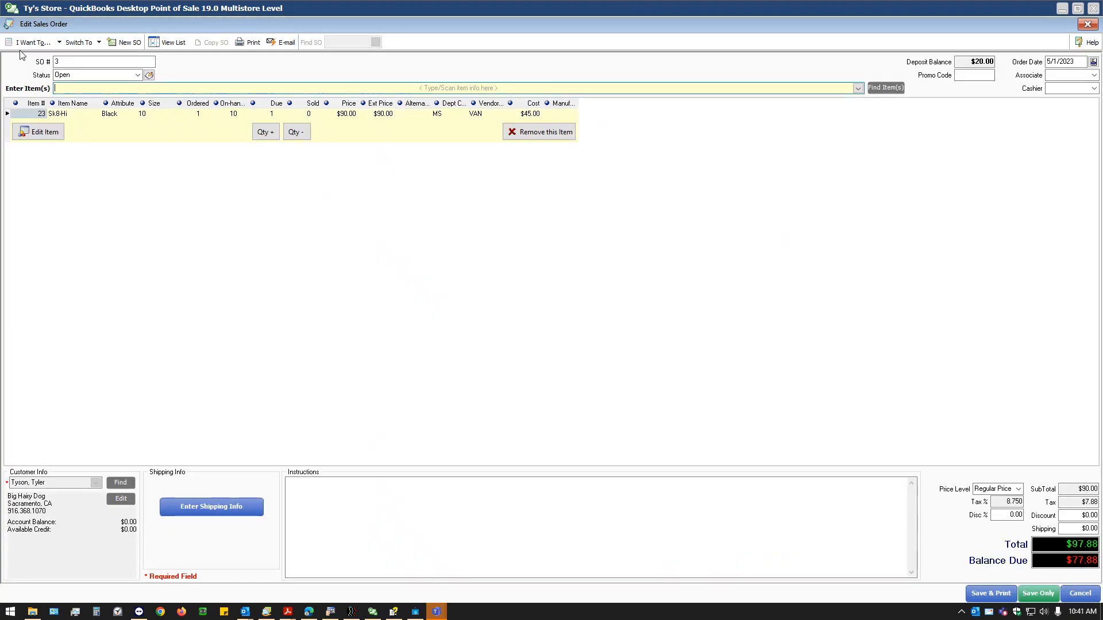
Switch from the sales order to the inventory item list and select the black, size 10 Sk8-Hi.
click(78, 41)
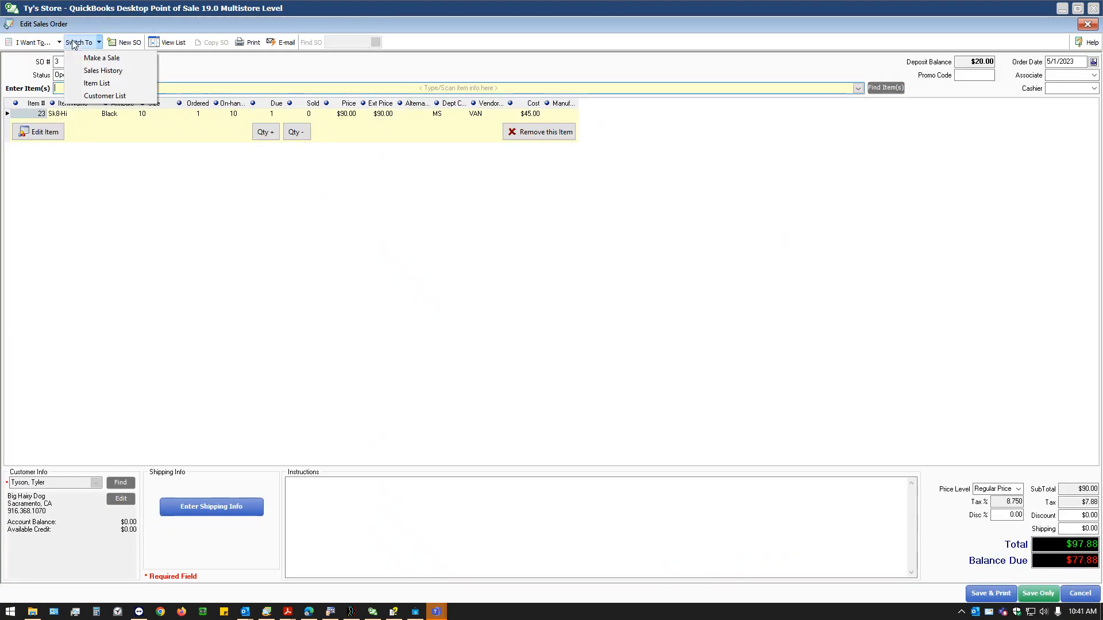
click(108, 85)
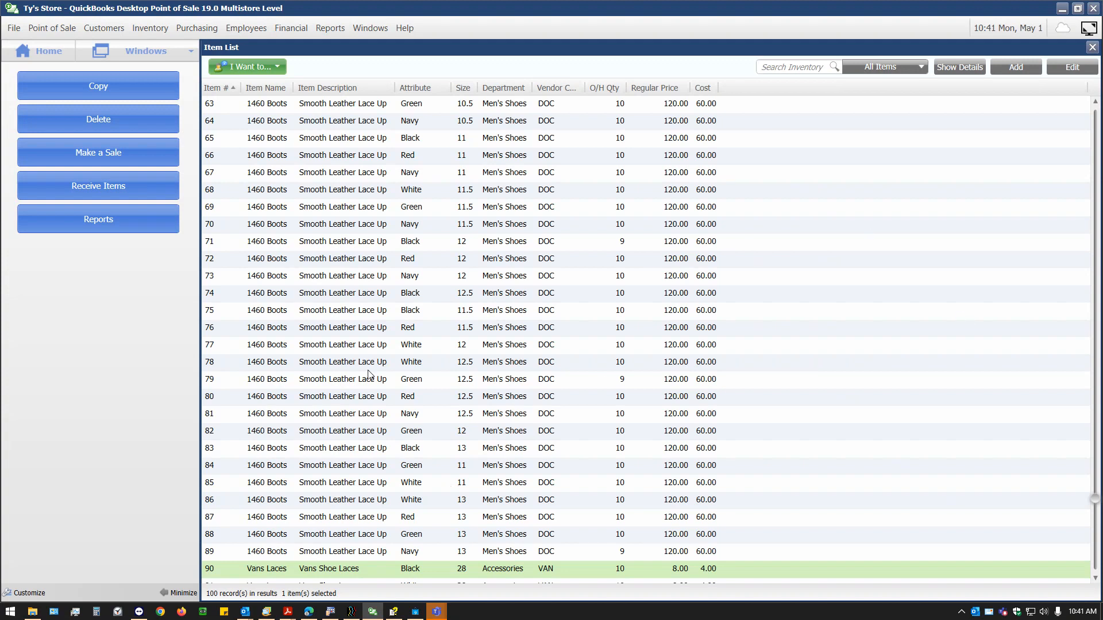
scroll(304, 533, down, 3)
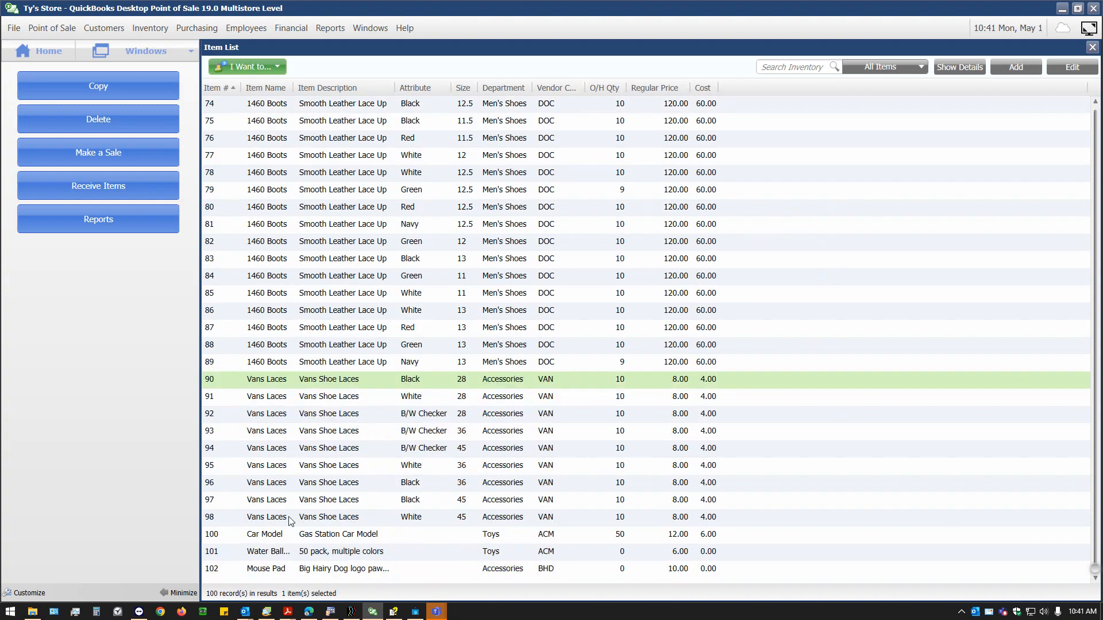
scroll(293, 402, up, 18)
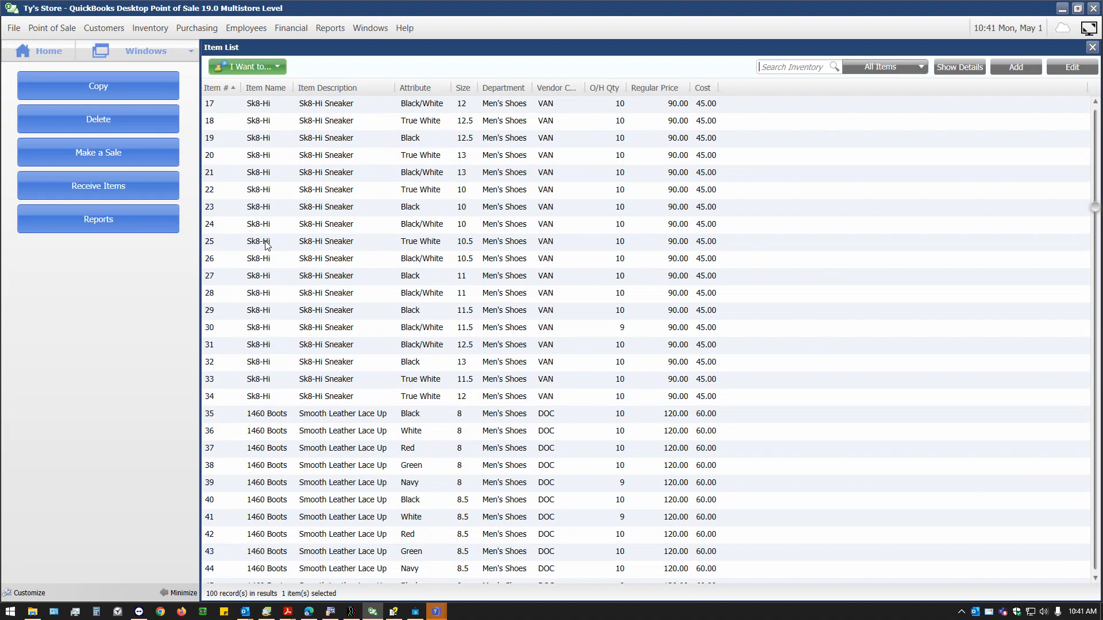
click(283, 206)
click(302, 205)
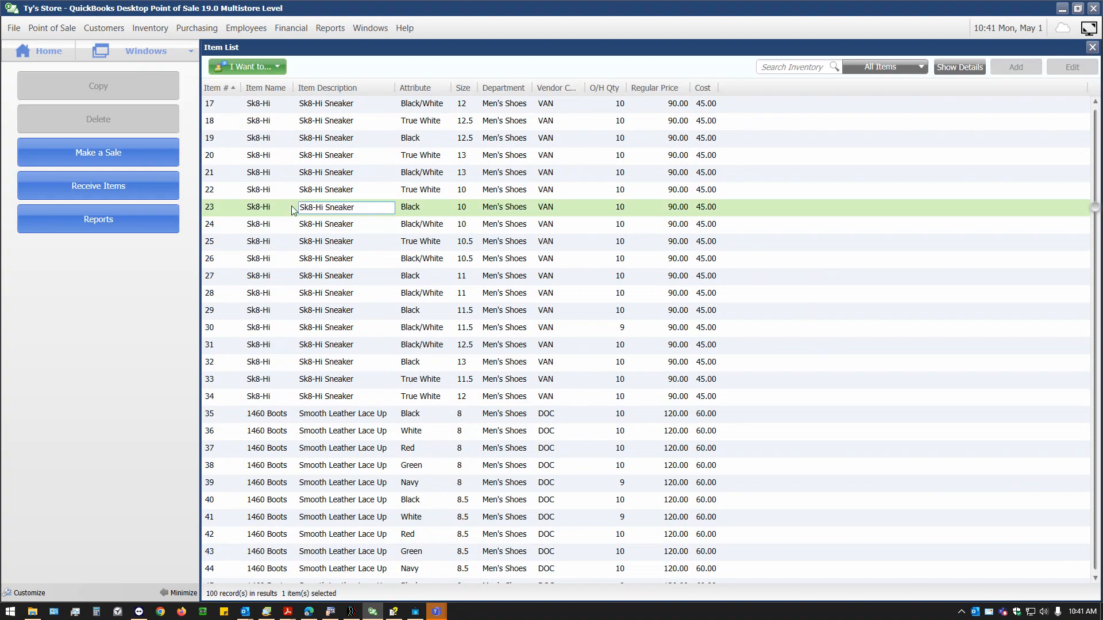
key(shift+Tab)
key(Tab)
key(Tab)
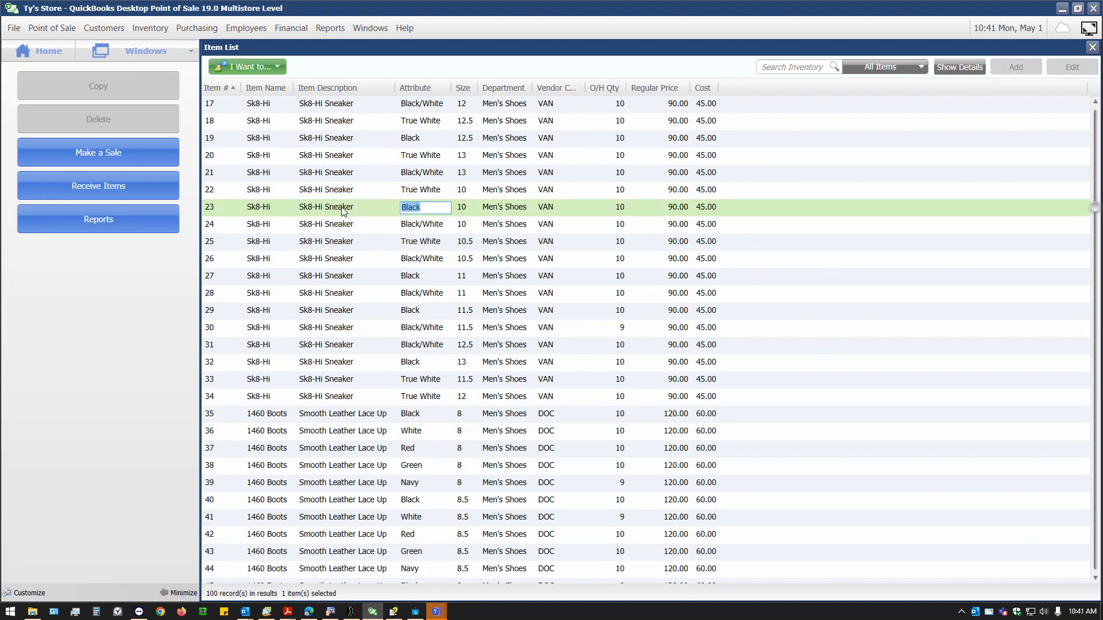
click(222, 214)
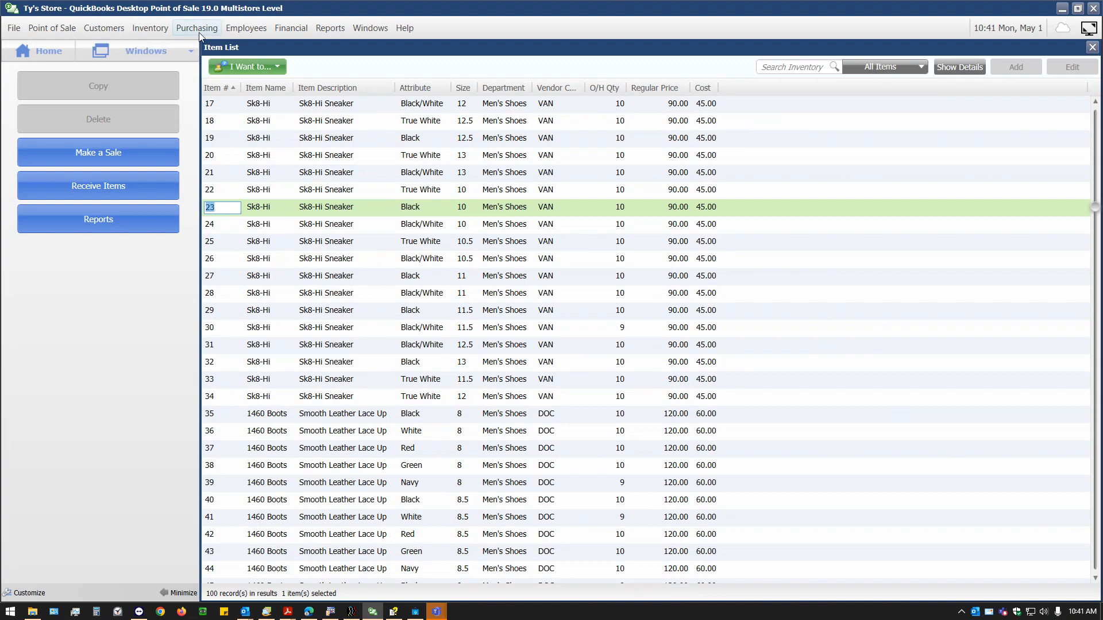
Show the selected Sk8-Hi's inventory details to check its quantities, and close the details and the item list.
click(249, 67)
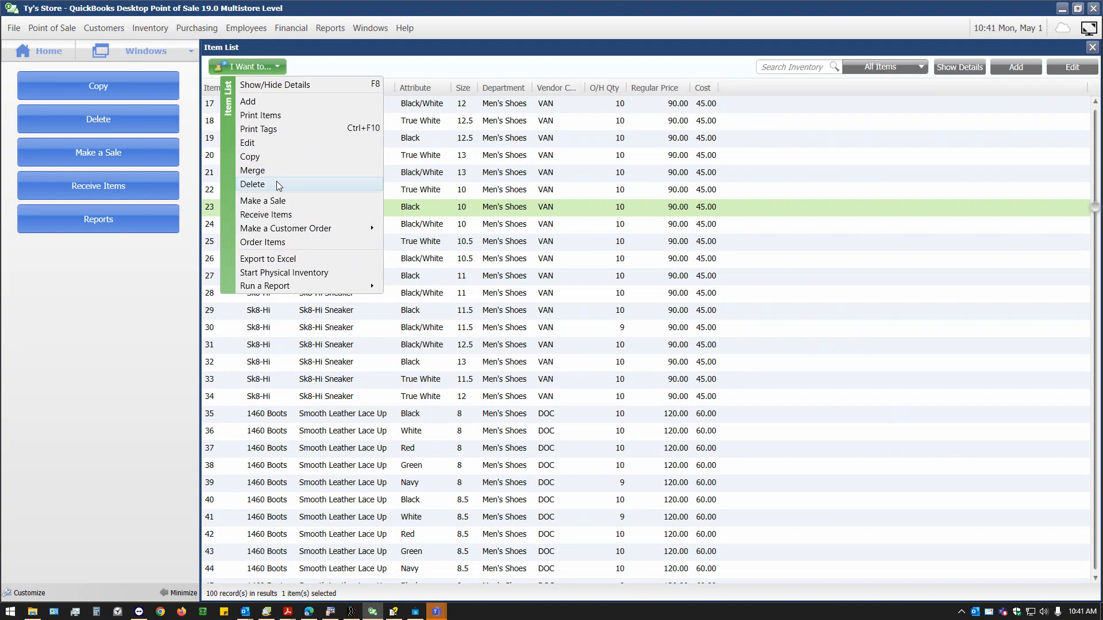
click(281, 87)
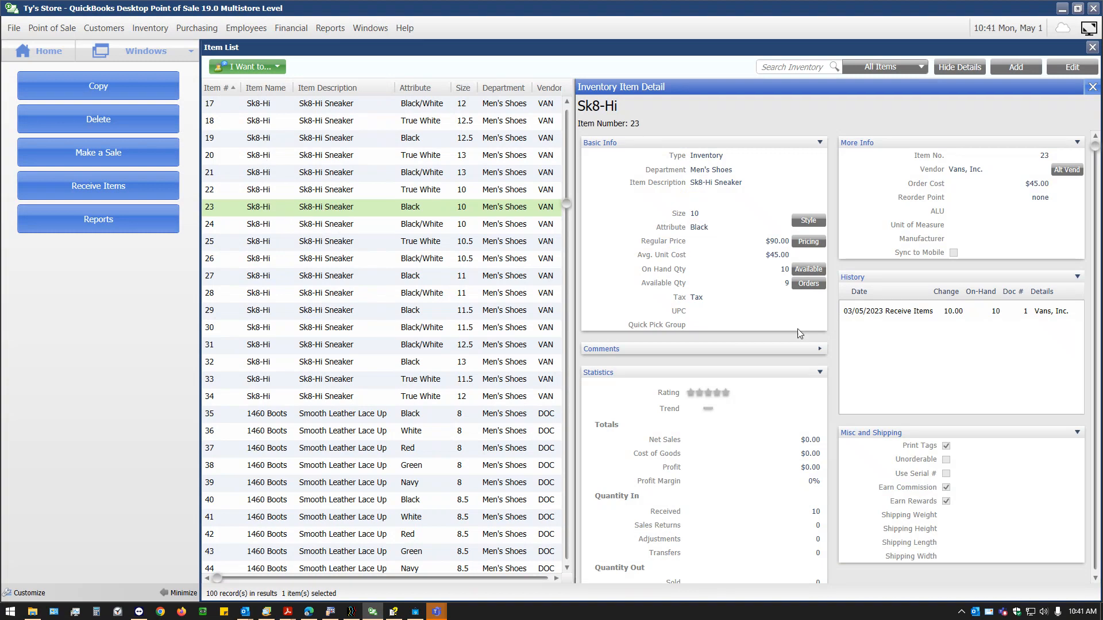
click(252, 66)
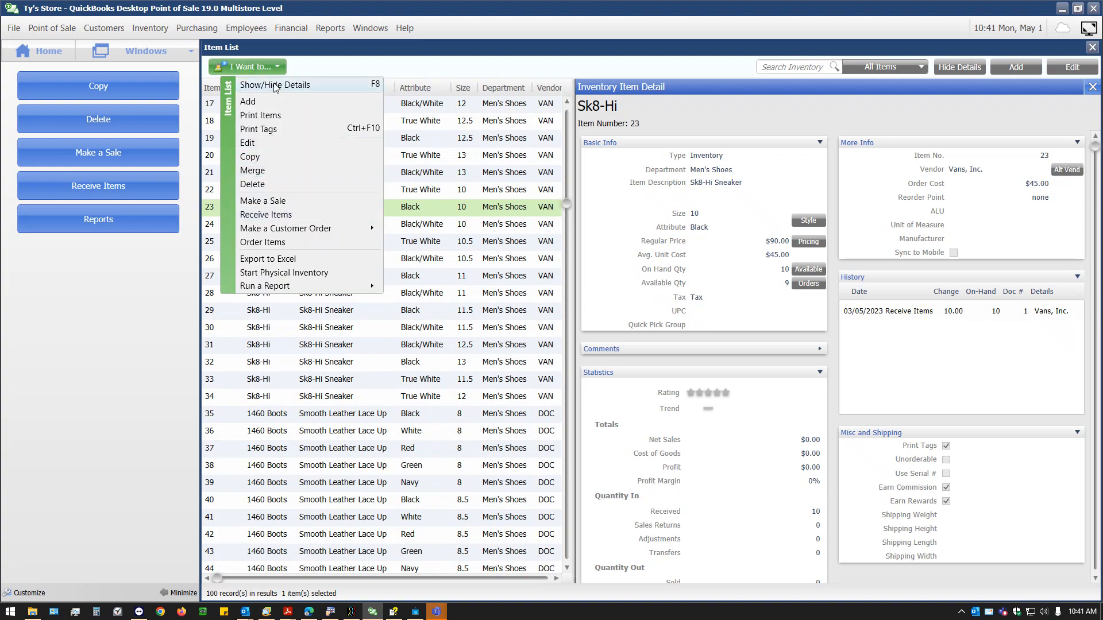
click(664, 273)
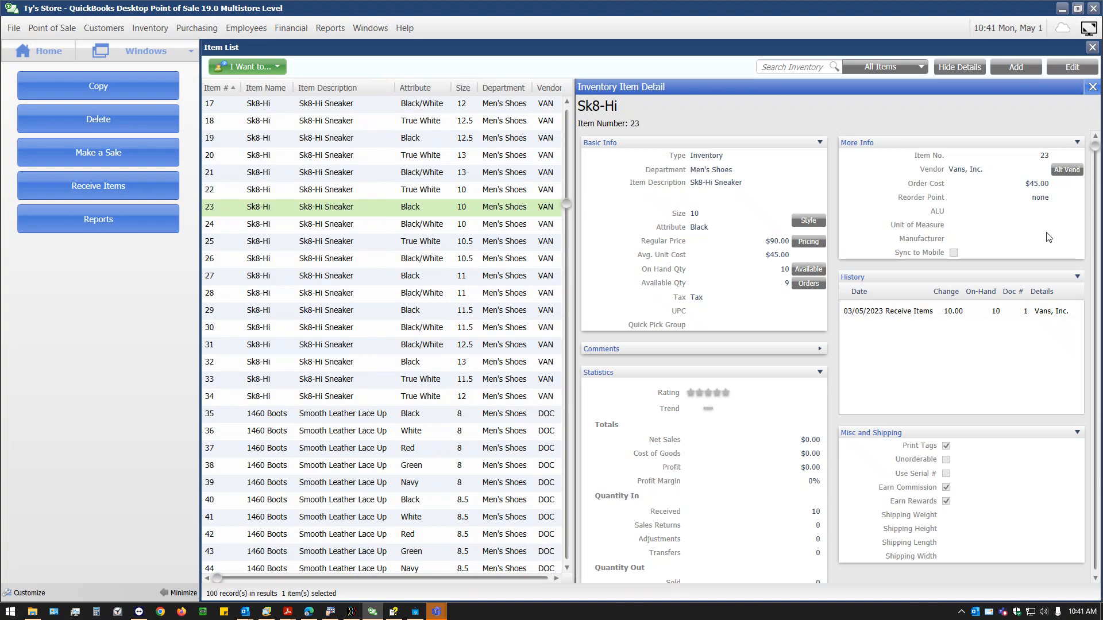
click(1092, 87)
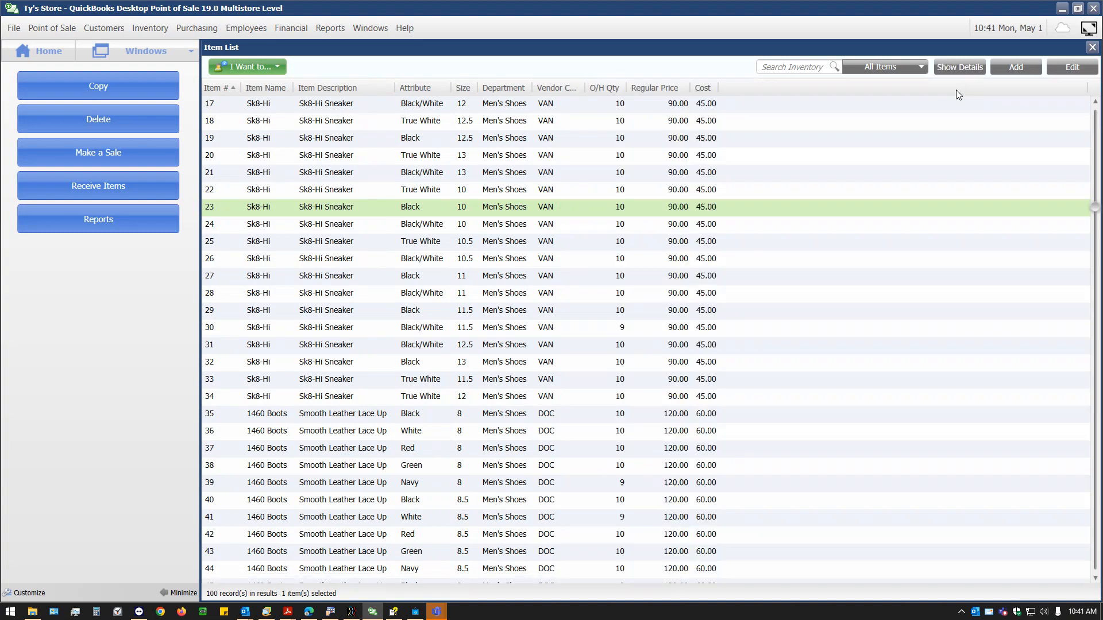
click(1092, 47)
View the open sales orders, review the actions available for the customer's order, and open that order for editing.
mouse_move(397, 250)
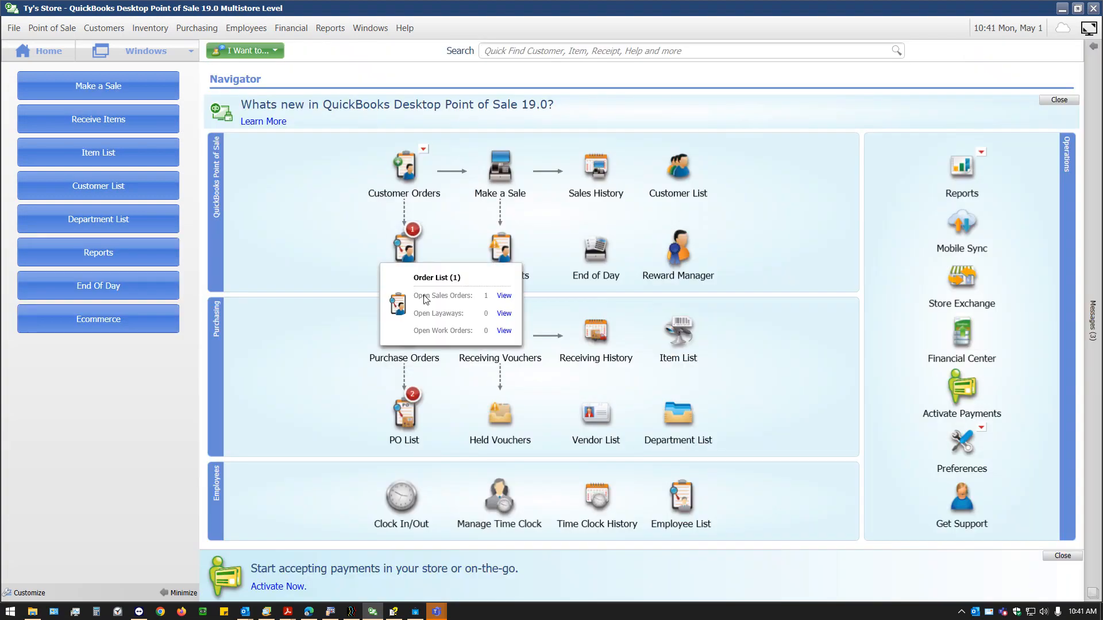
click(504, 296)
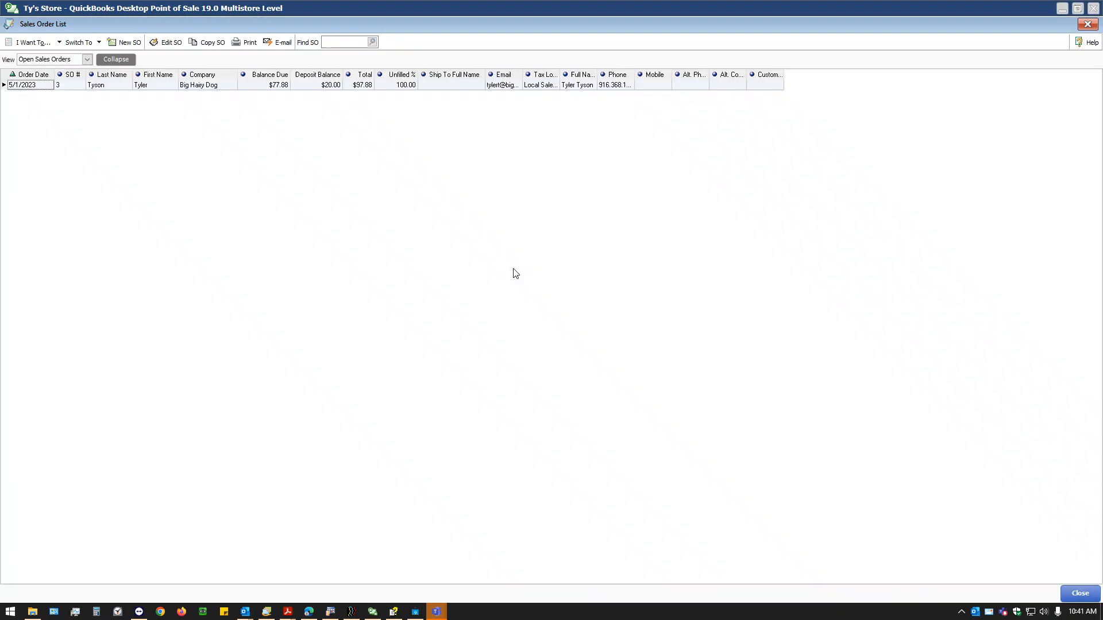
click(151, 87)
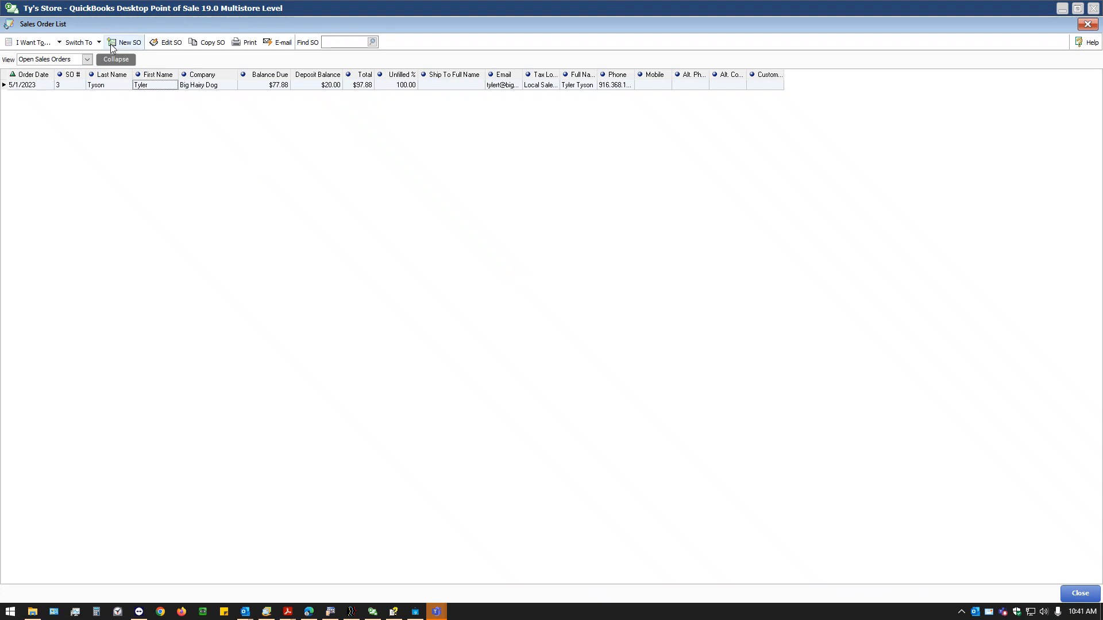
click(59, 43)
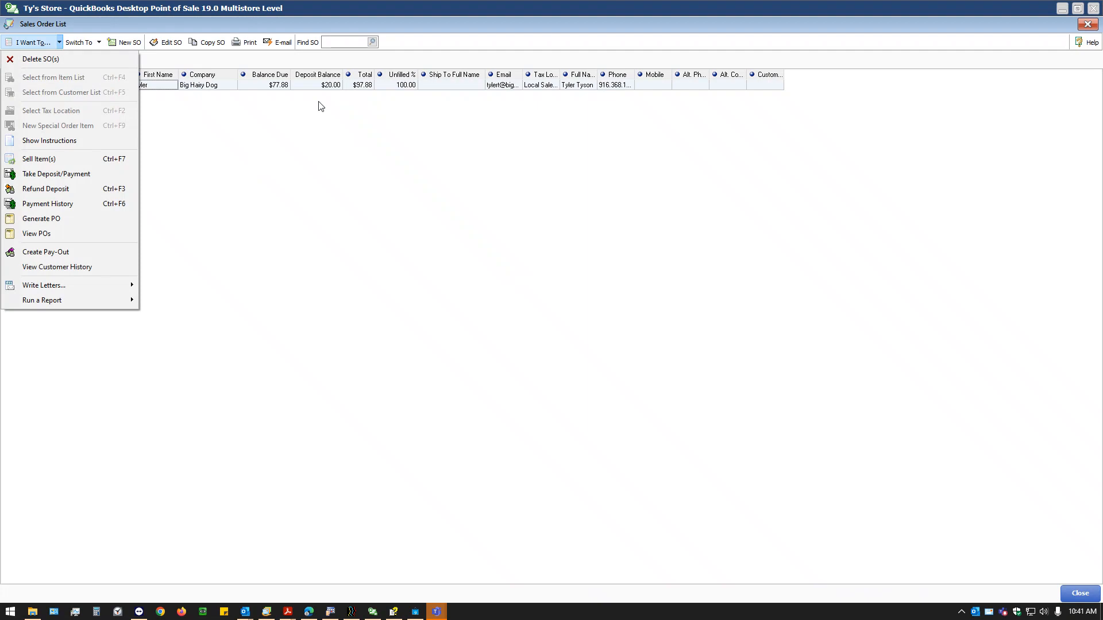
click(289, 87)
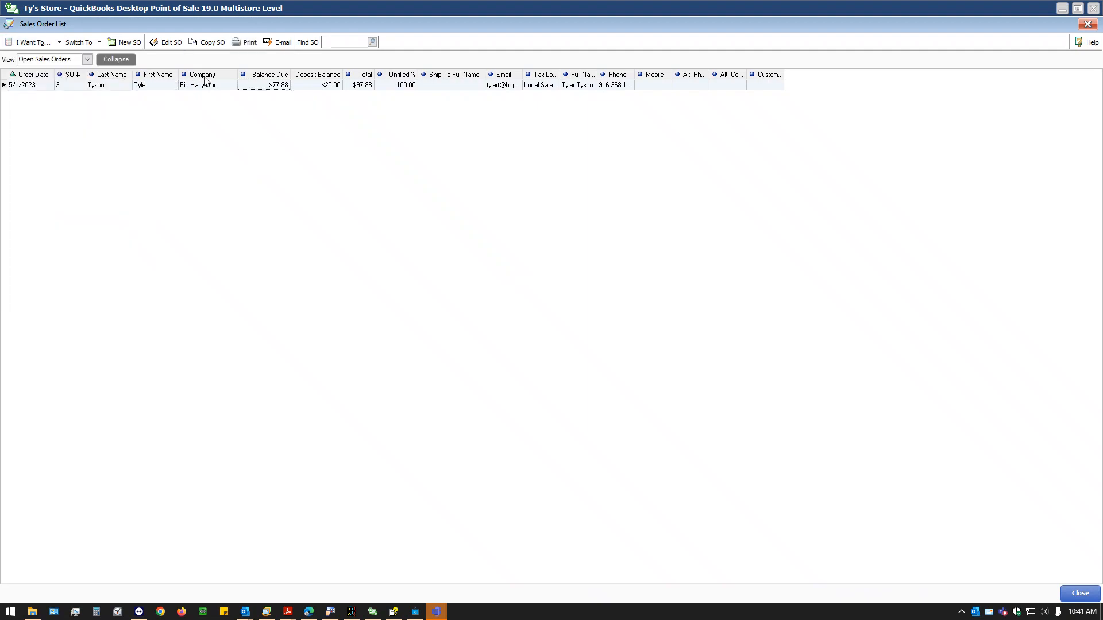
double_click(89, 89)
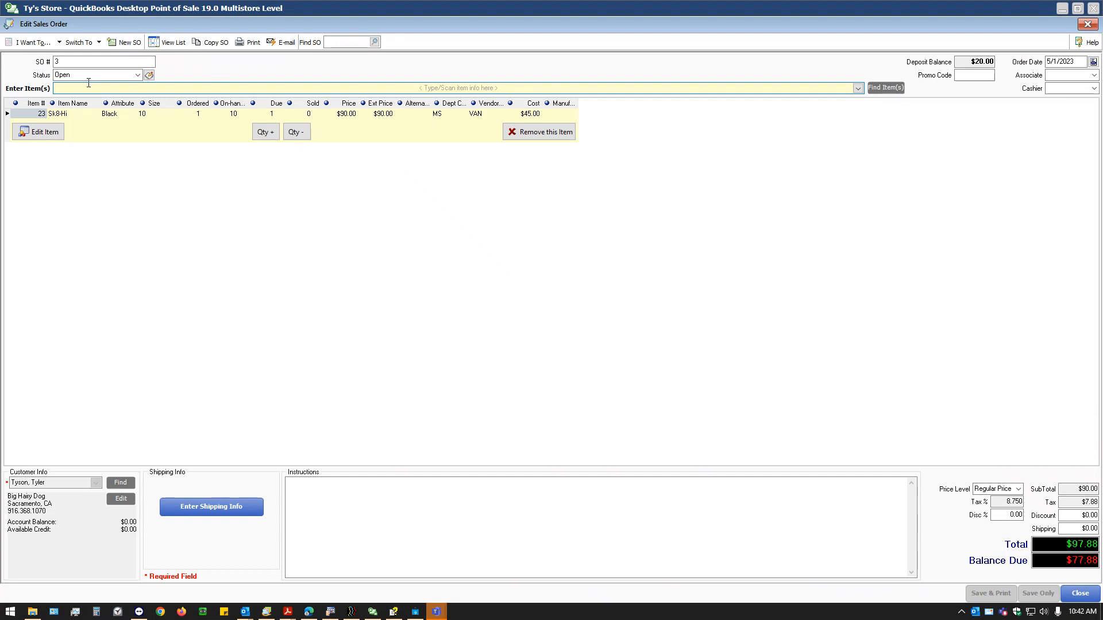
Add one black, size 8.5 Sk8-Hi to the sales order from the full item list, and select the size 10 line.
click(885, 87)
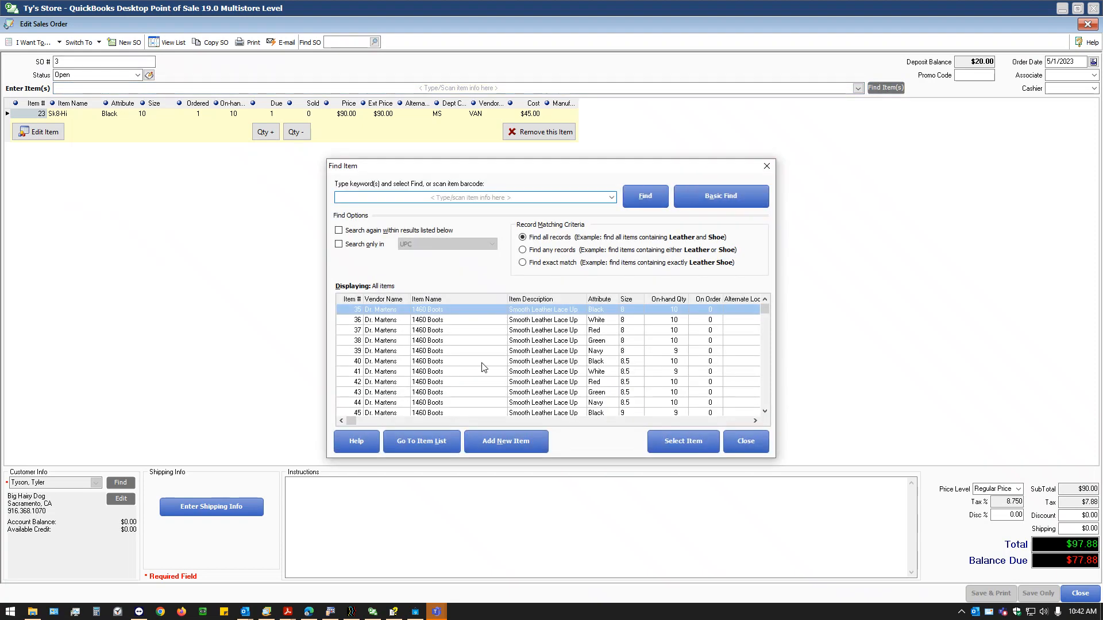
click(428, 444)
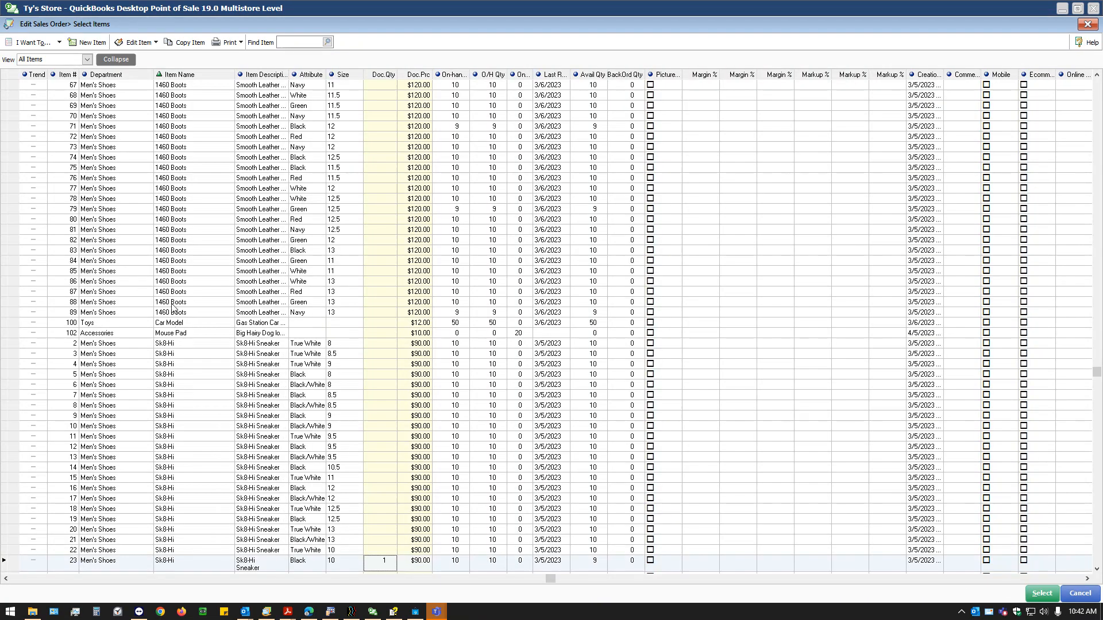
click(93, 397)
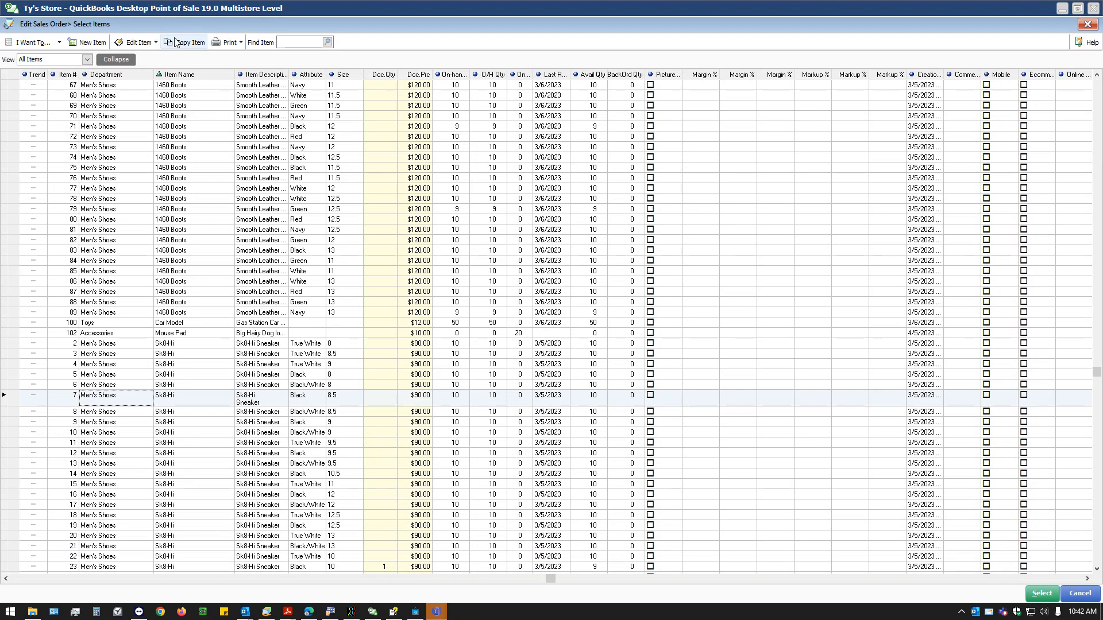
click(25, 46)
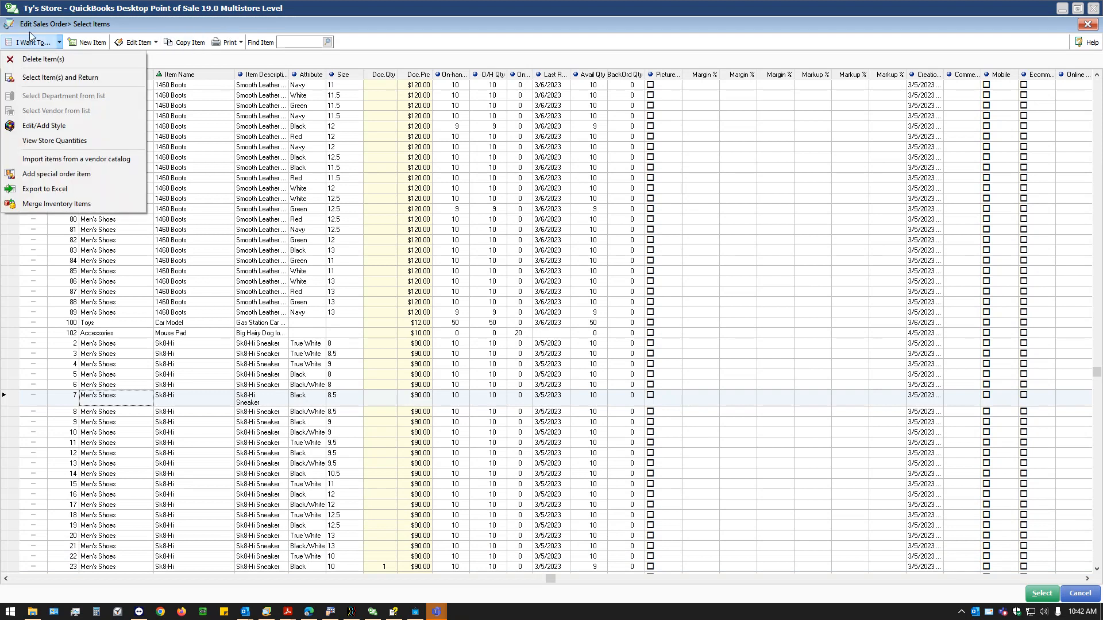
click(149, 22)
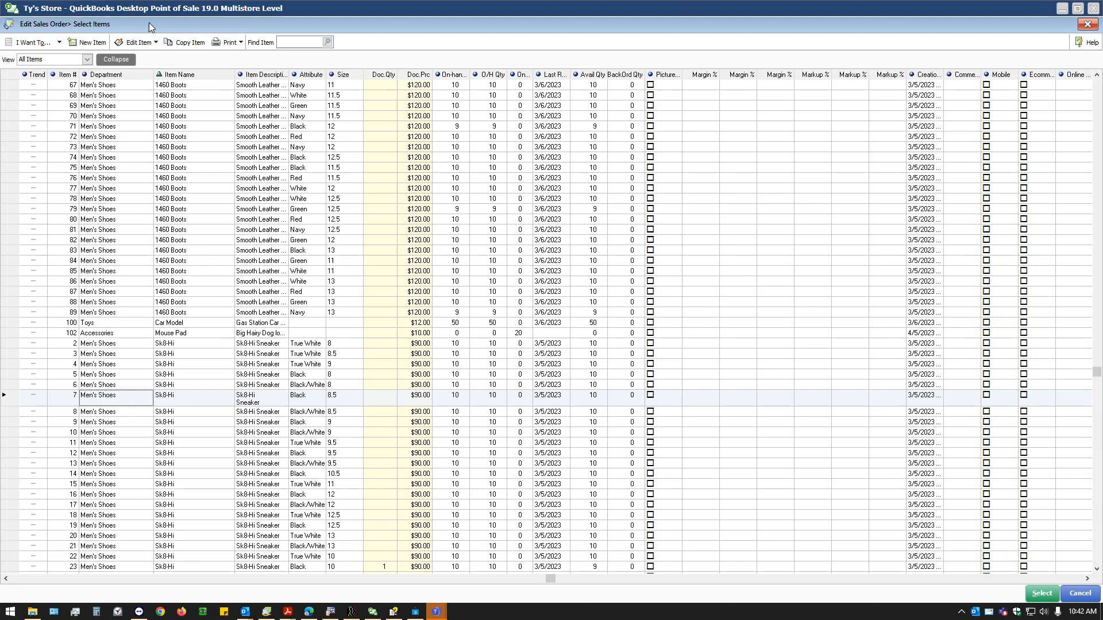
double_click(115, 399)
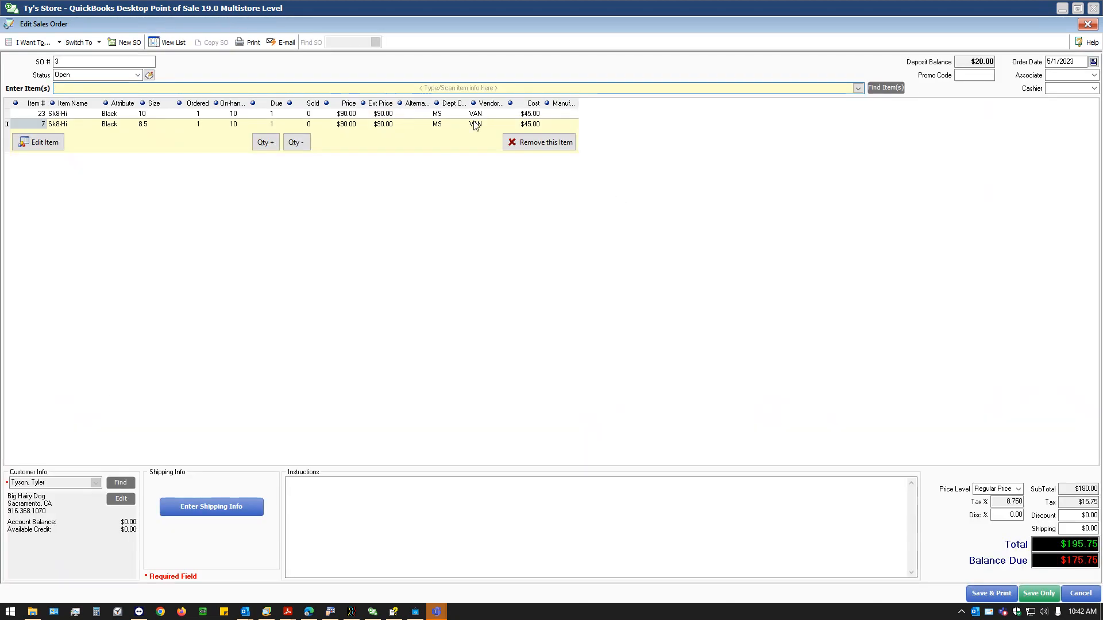
click(450, 111)
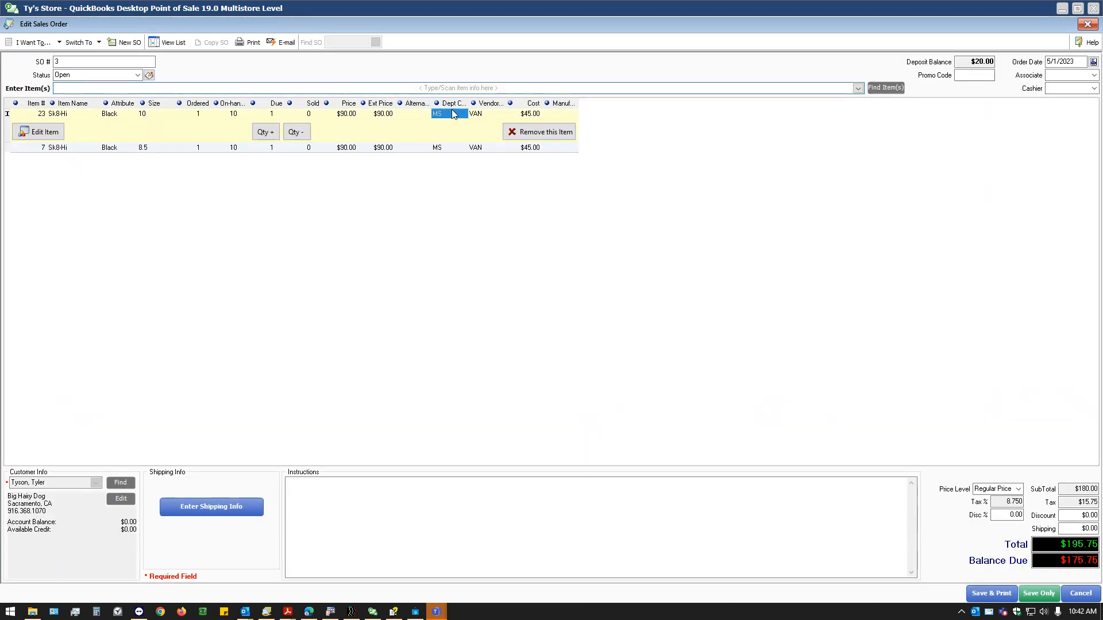
Select the size 8.5 line's price, review the actions available for the sales order, and cancel the edit, discarding the changes.
click(349, 147)
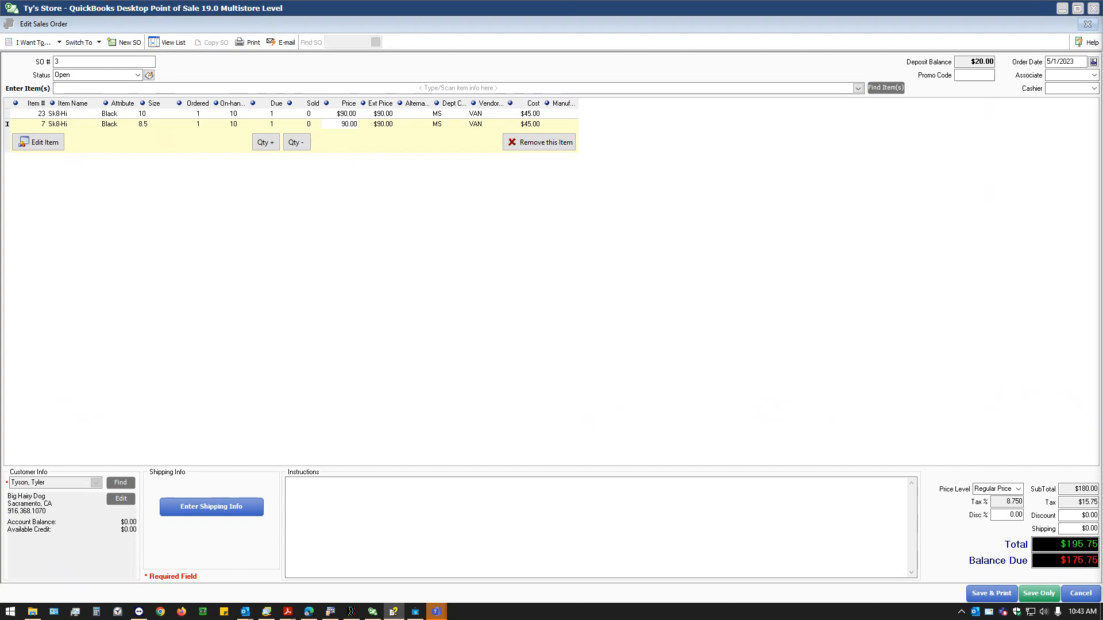
click(60, 43)
click(26, 42)
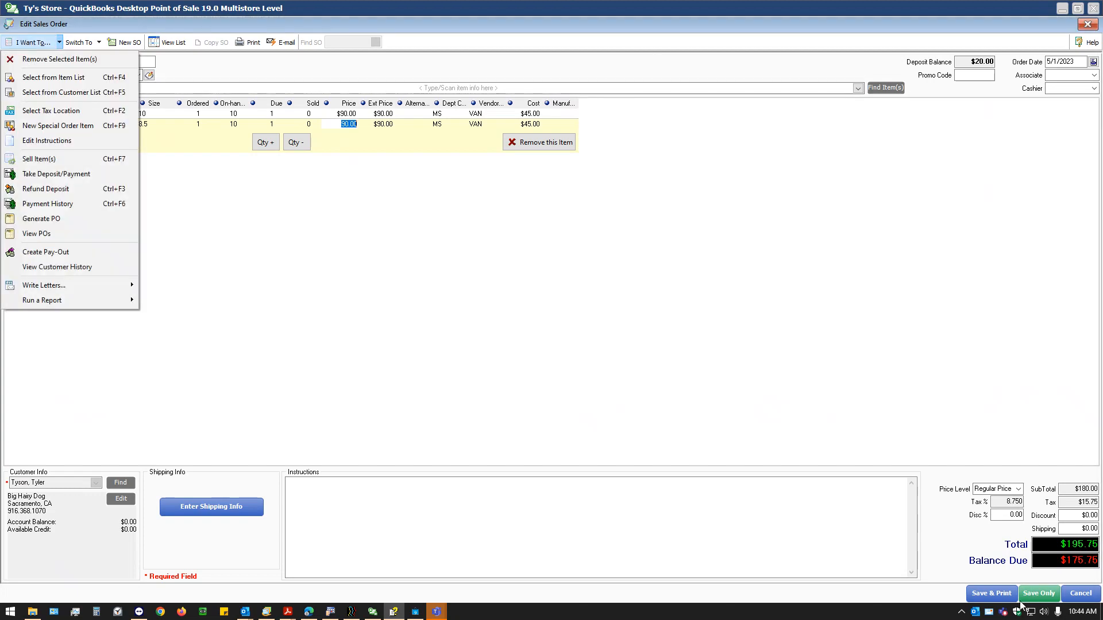
click(753, 389)
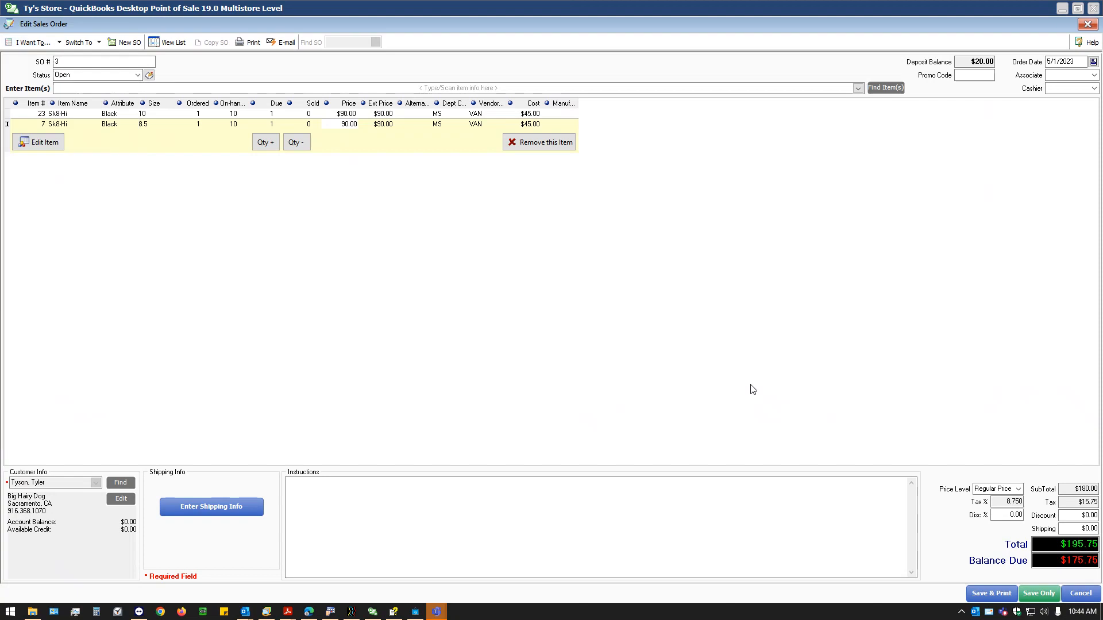
click(1080, 593)
click(516, 330)
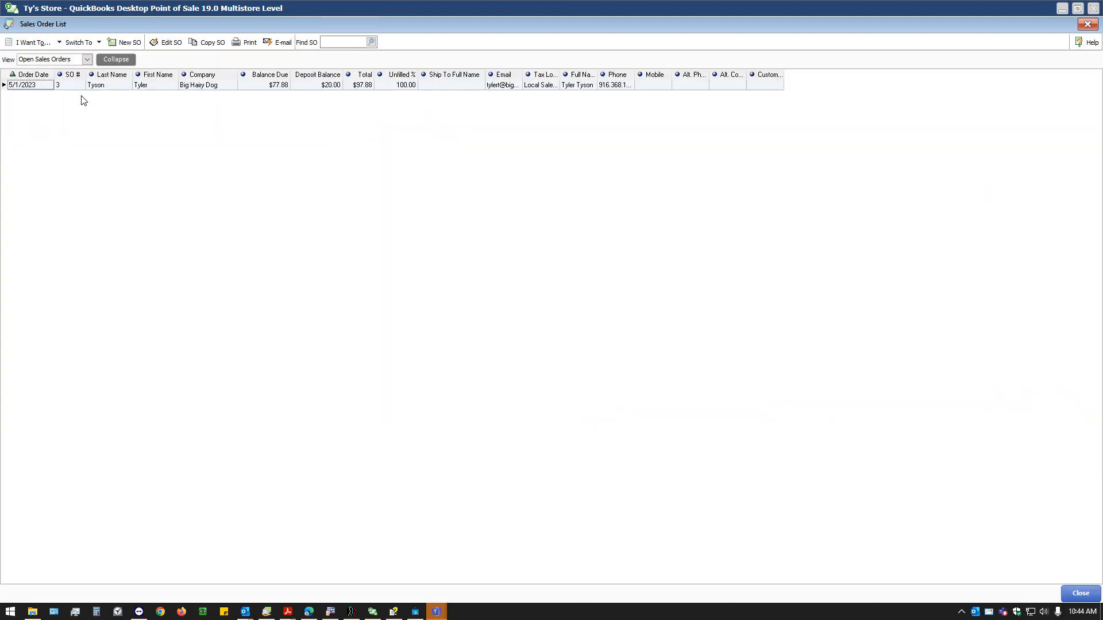
Start a new sales order, review its available actions, and open a new special order item for it.
click(49, 42)
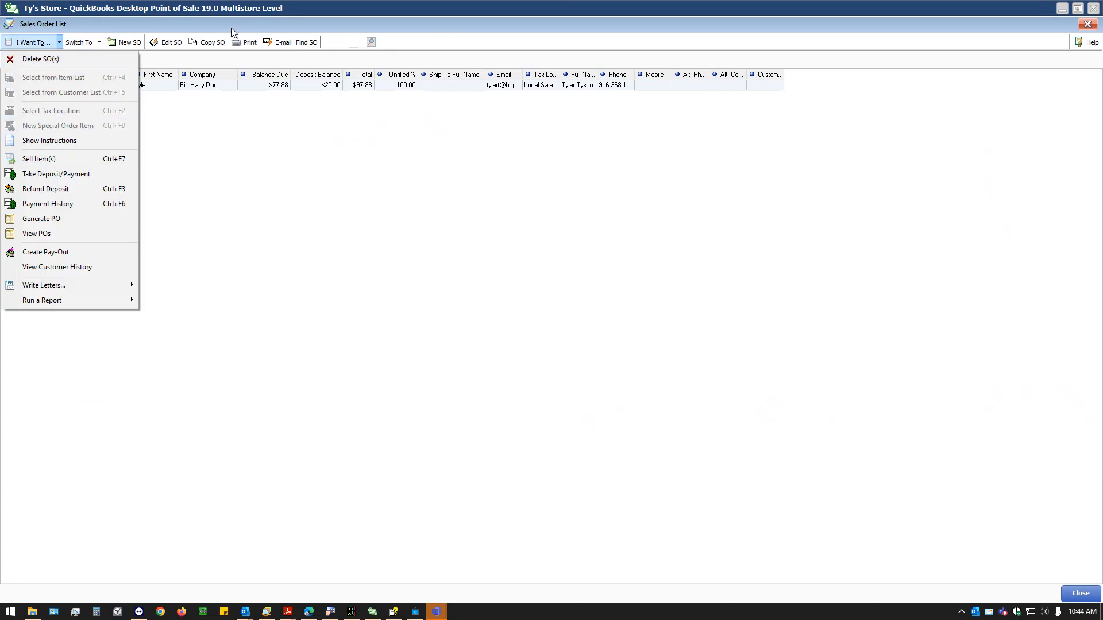
click(119, 42)
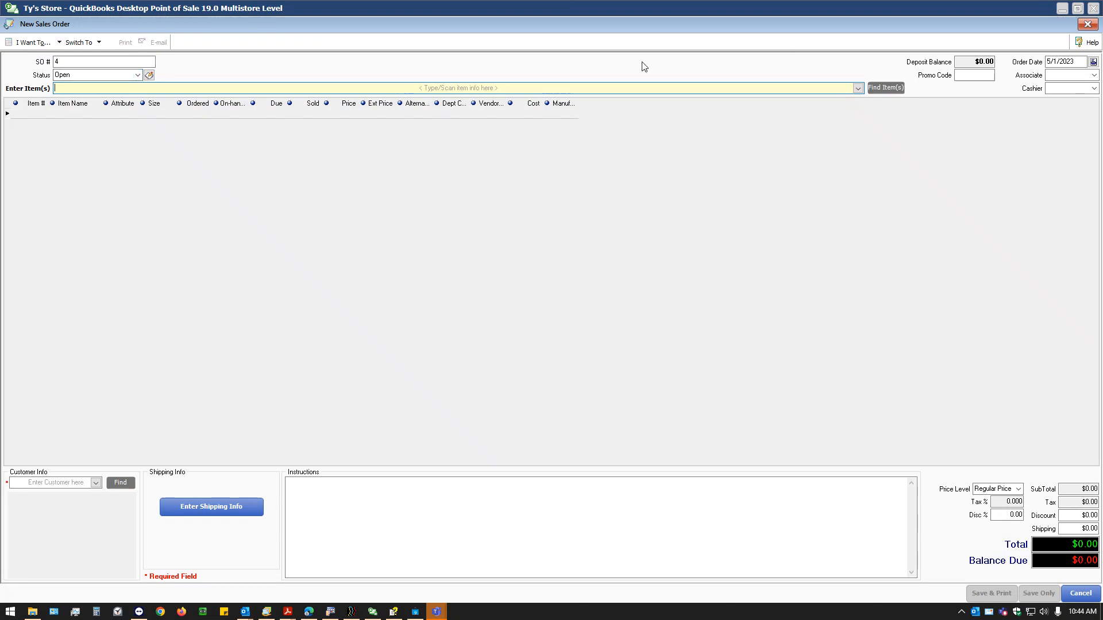
click(86, 45)
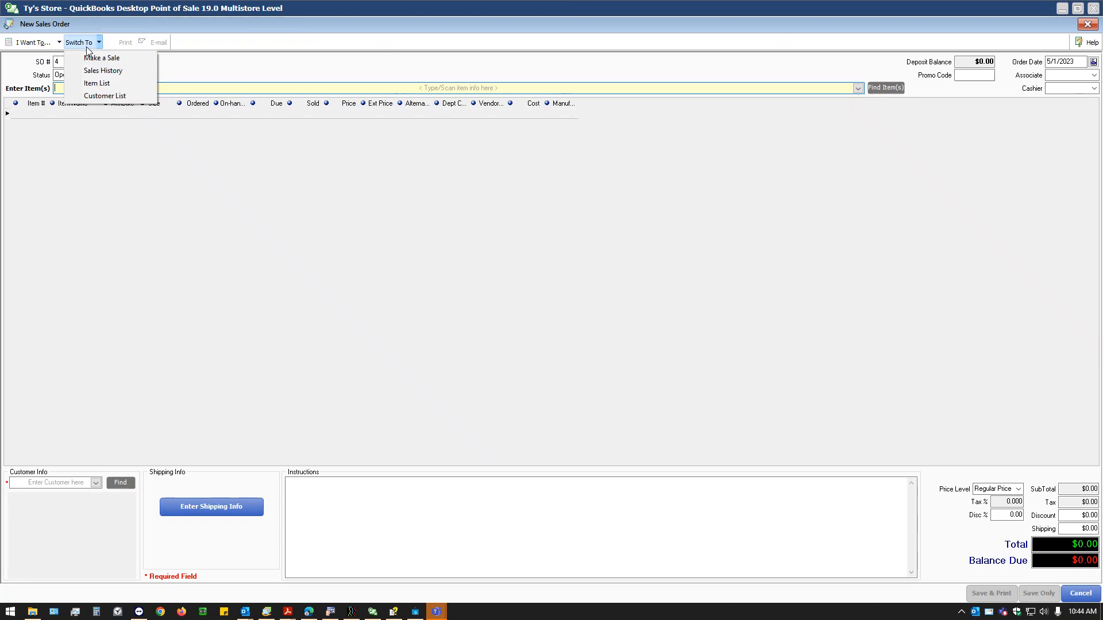
click(59, 44)
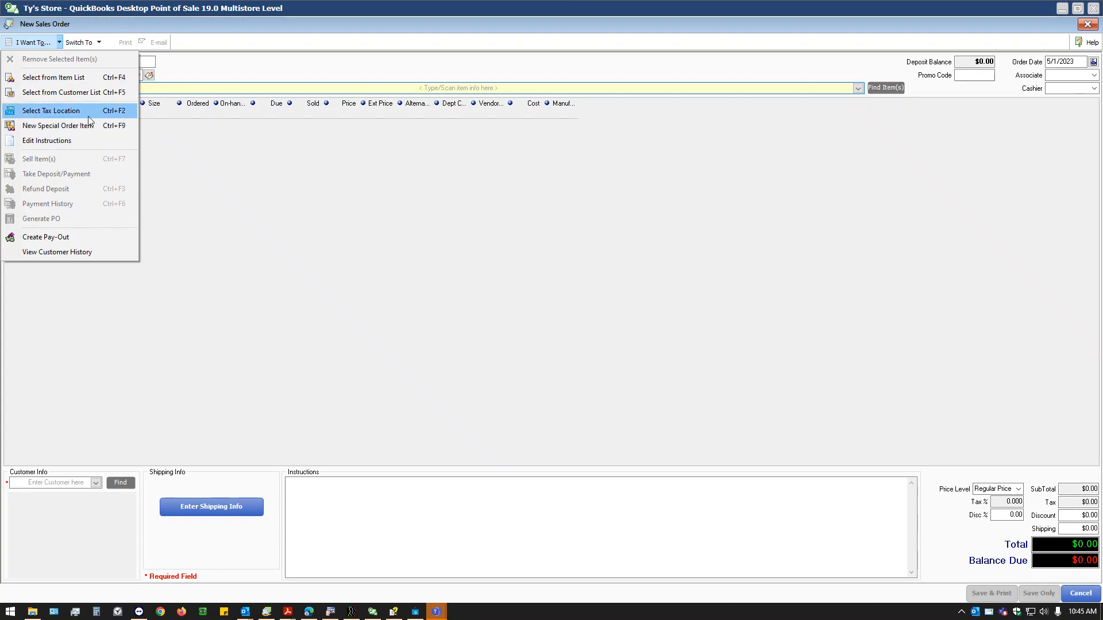
click(51, 129)
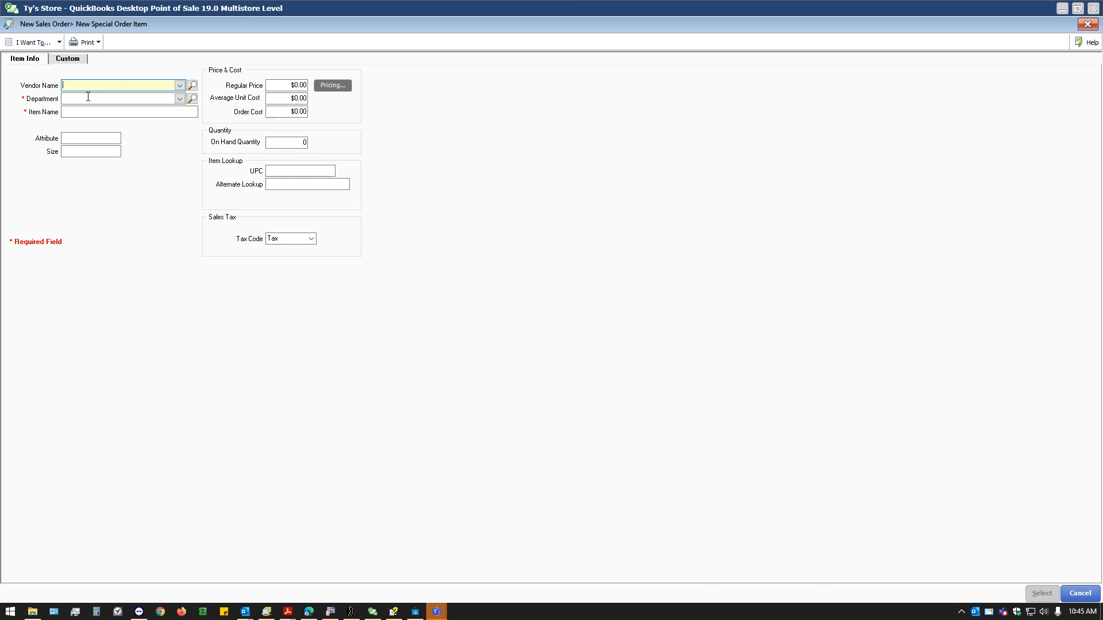
Set the special order item's vendor to Big Hairy Dog and department to Accessories, and name it mouse pad.
click(179, 86)
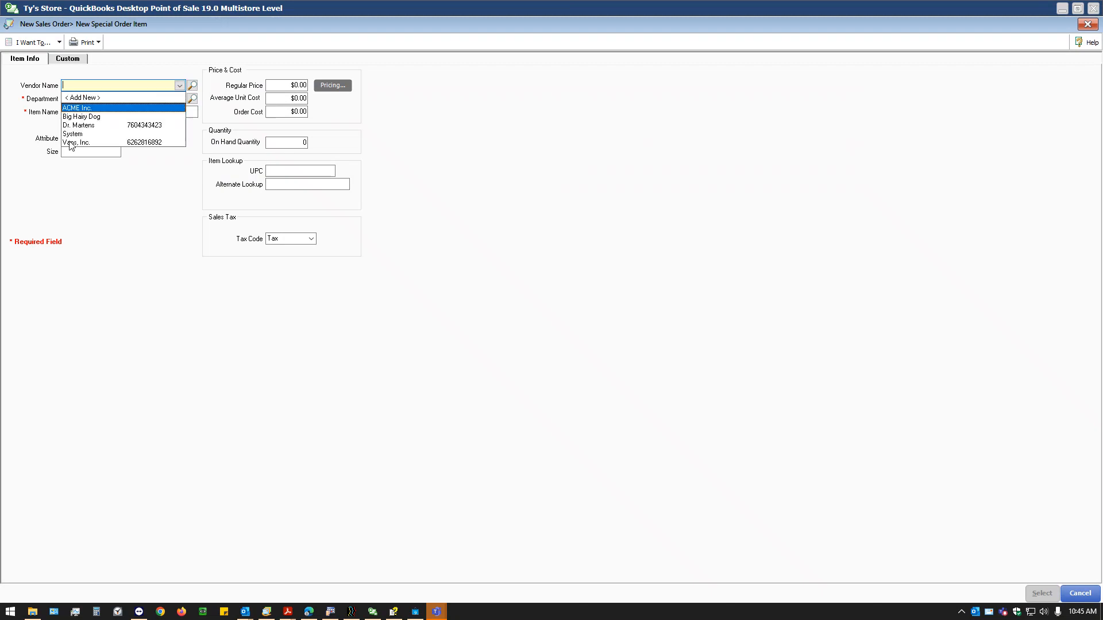
click(89, 117)
click(89, 99)
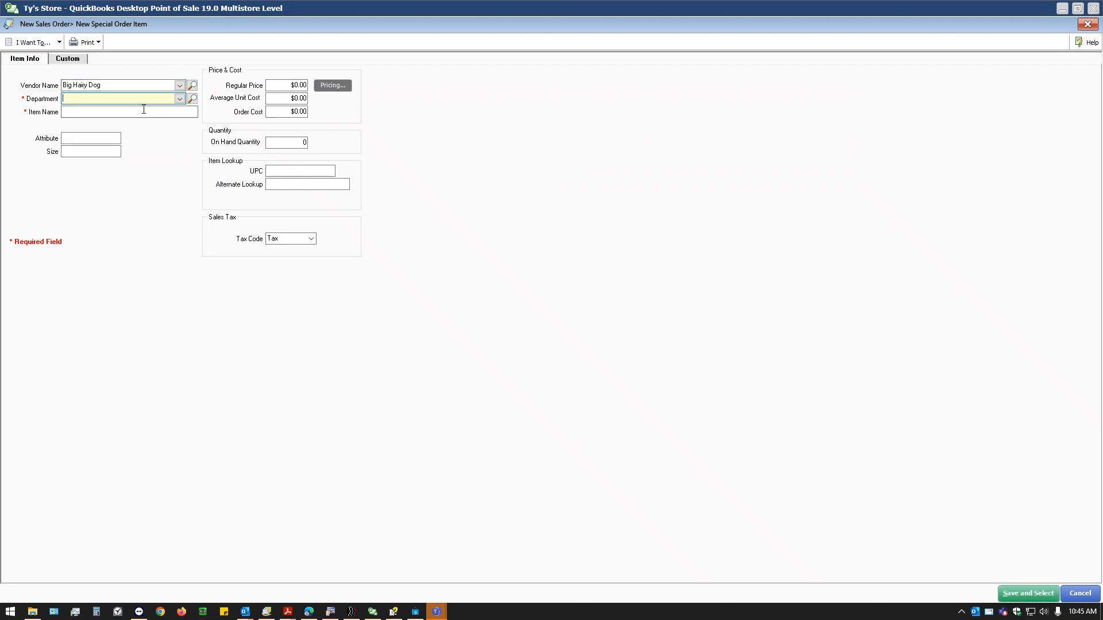
click(179, 99)
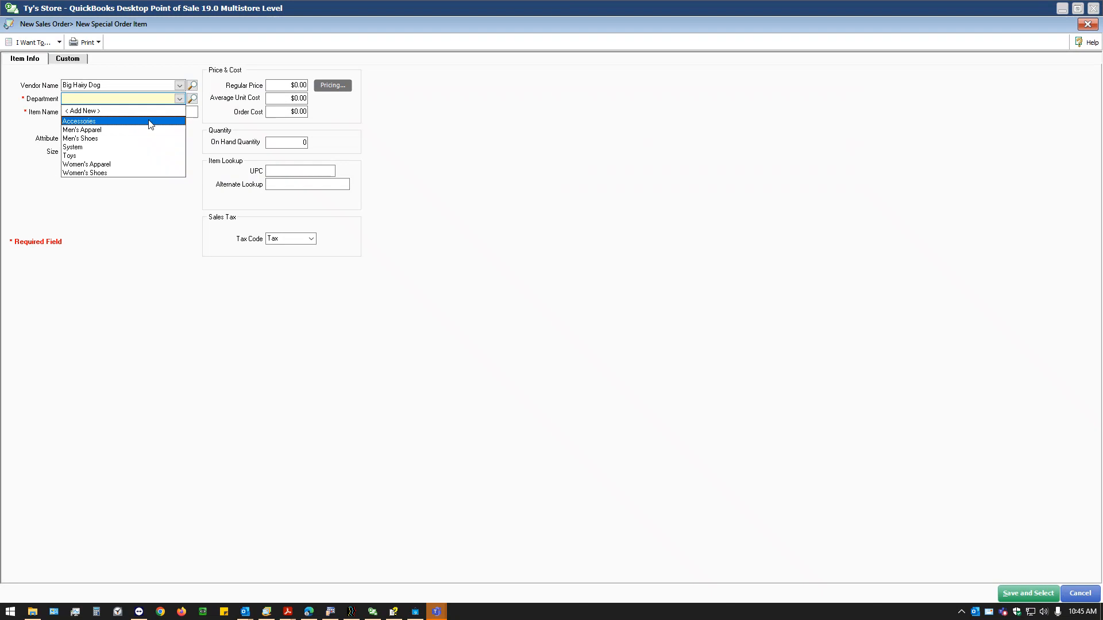
click(88, 122)
click(96, 113)
text(mo)
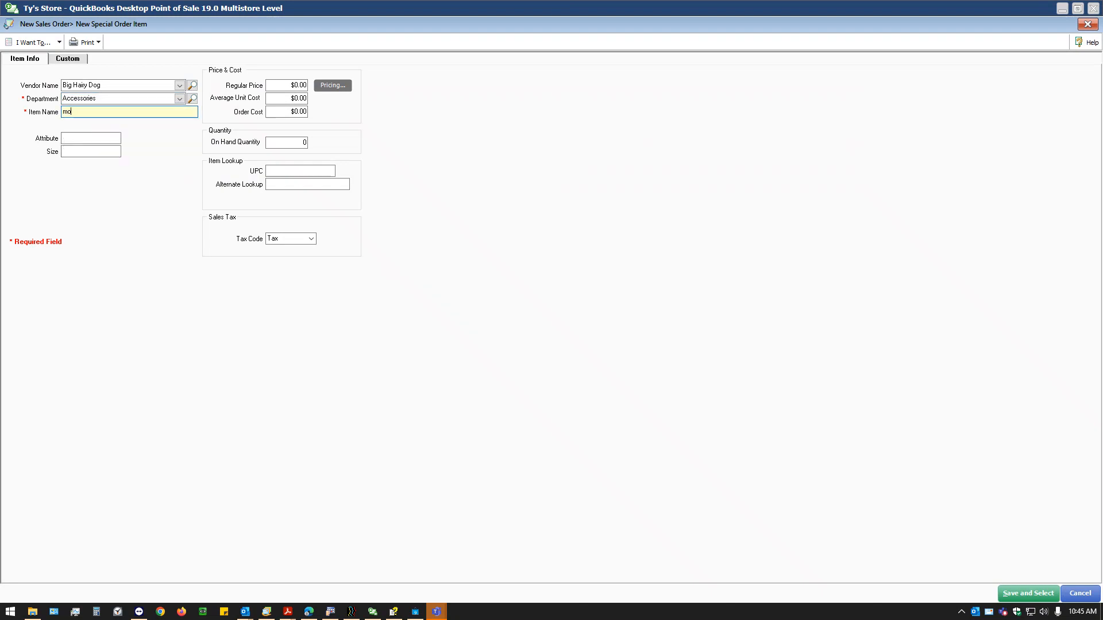
text(use pad)
click(80, 138)
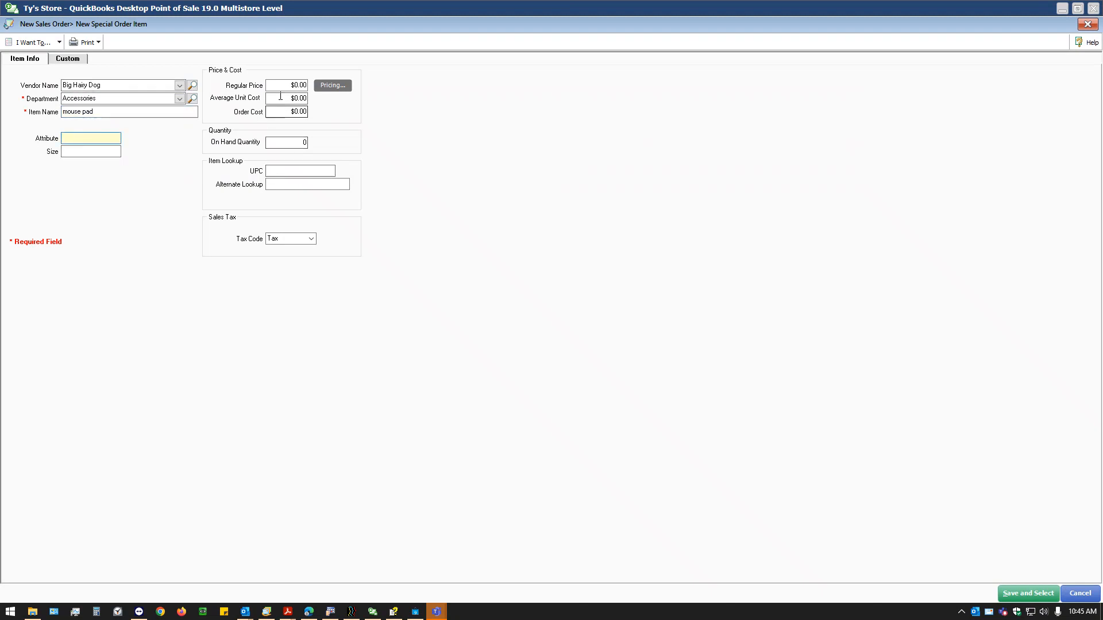
Set the mouse pad's average unit cost to $3.00 and its regular price to $15.00.
click(300, 99)
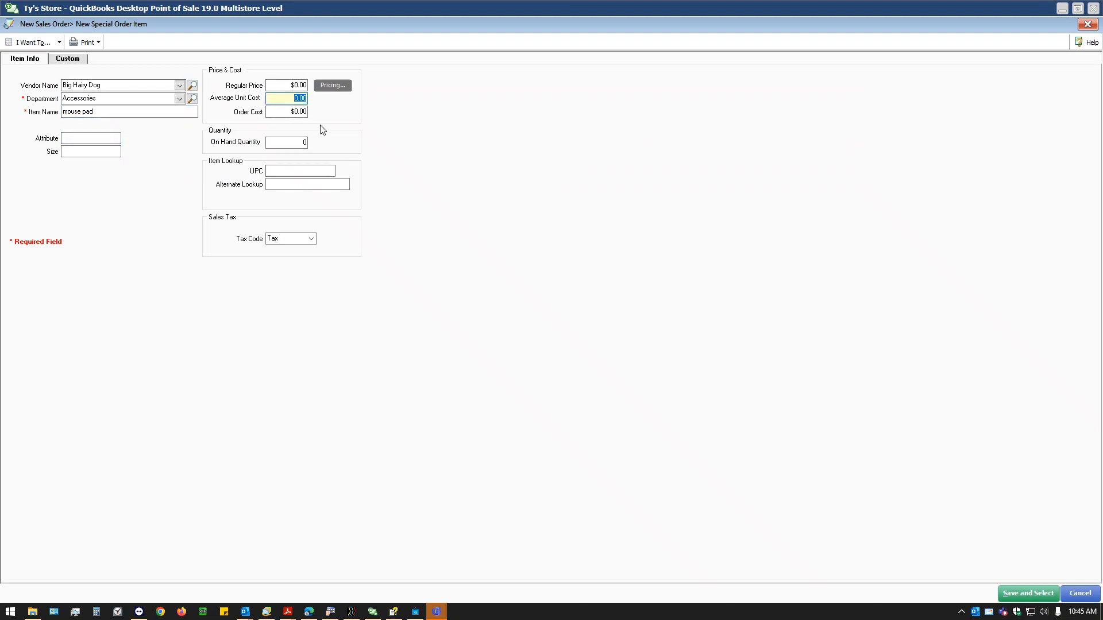
text(3)
click(293, 85)
click(305, 85)
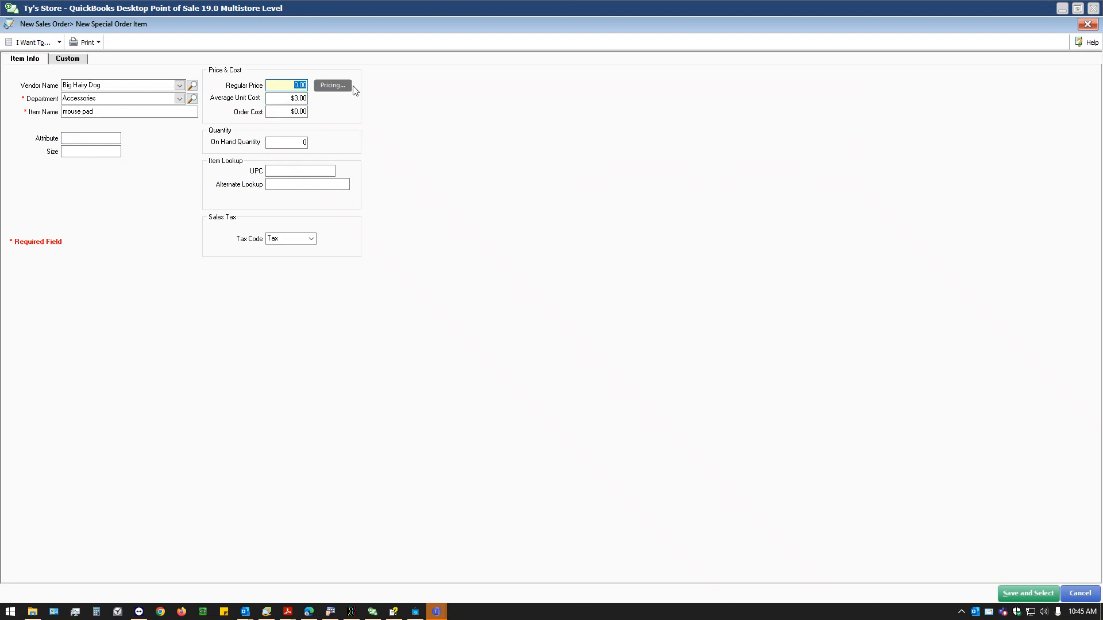
text(12)
click(353, 87)
Check the special order item's custom fields and item information, and keep its tax code at Tax.
click(69, 61)
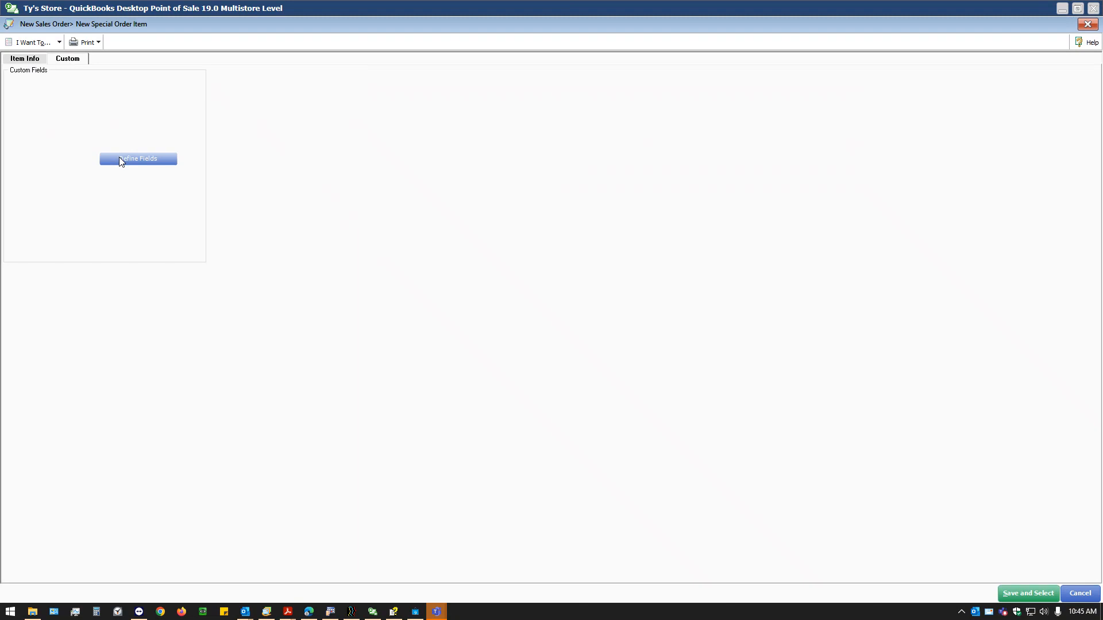
click(32, 62)
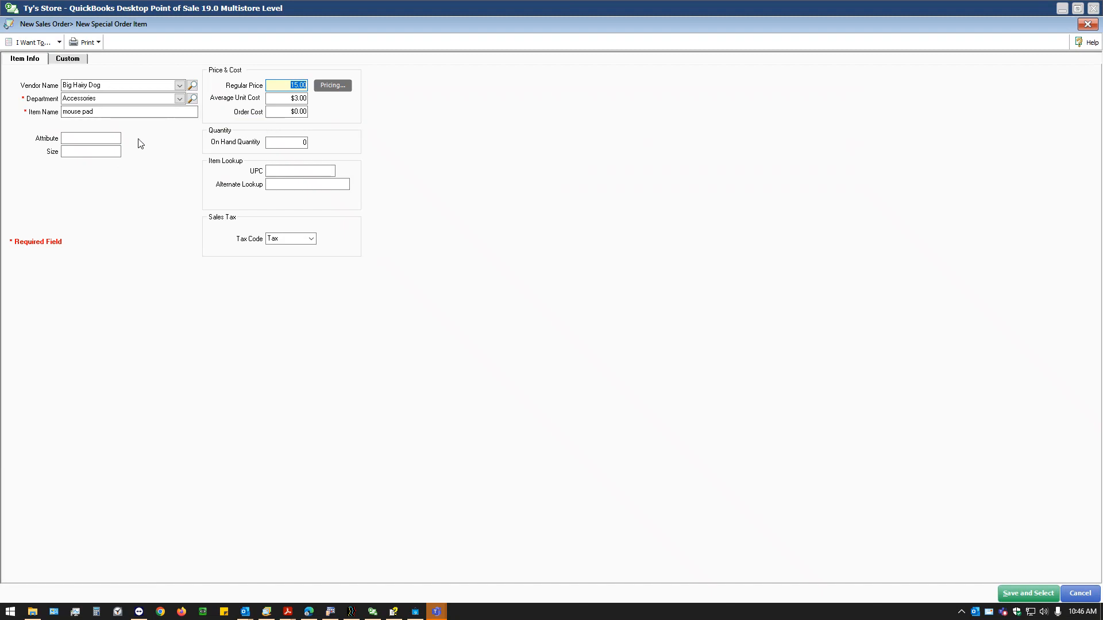
click(98, 113)
click(98, 113)
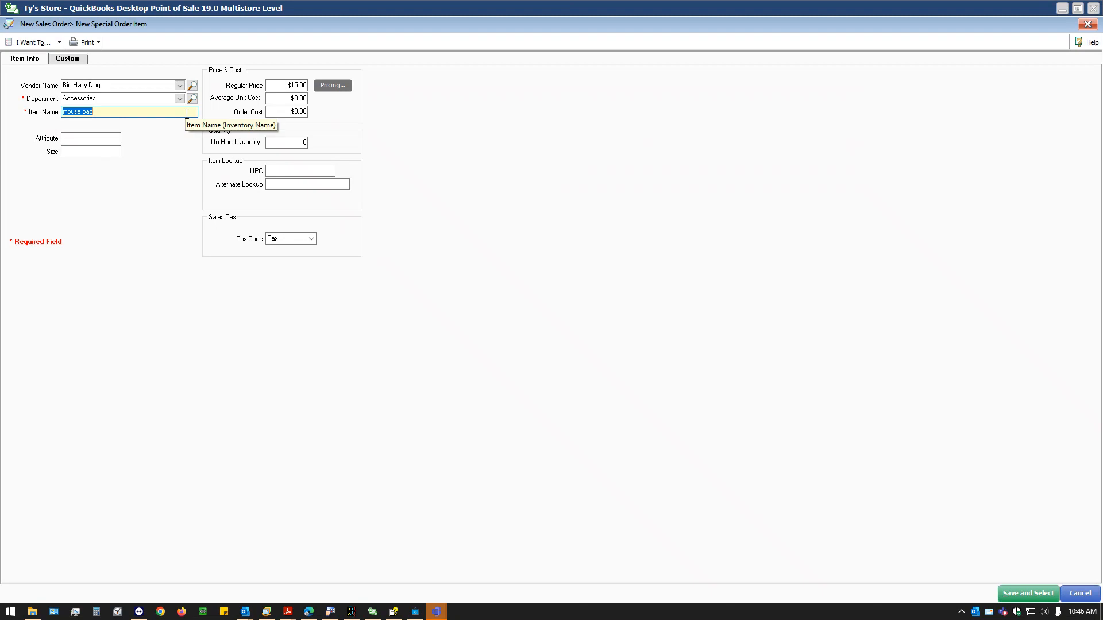
click(50, 60)
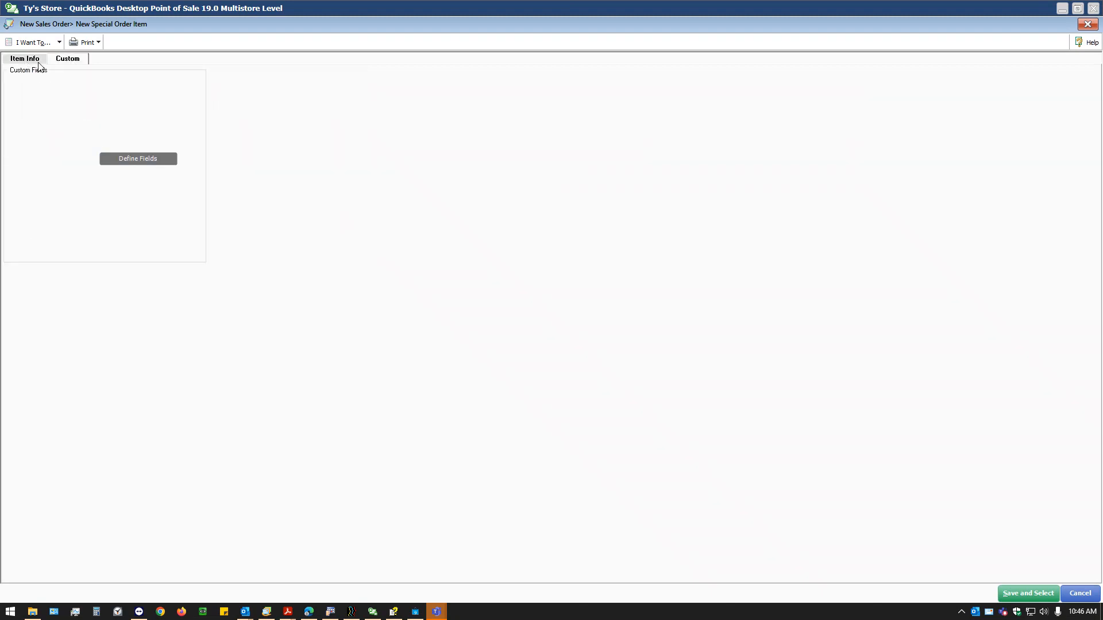
click(37, 59)
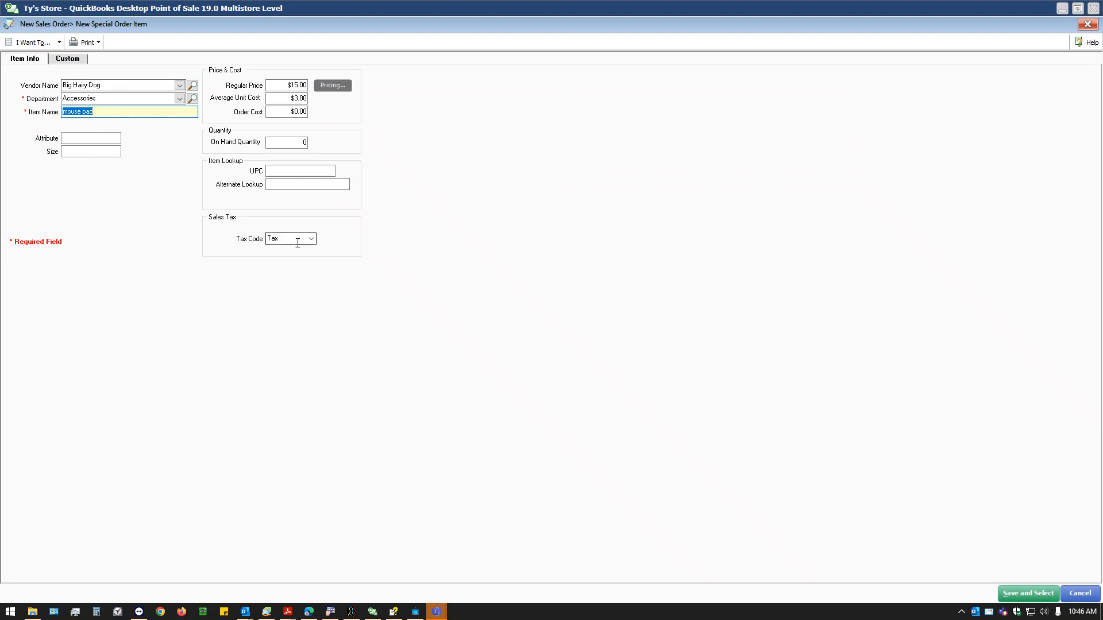
click(311, 239)
click(307, 250)
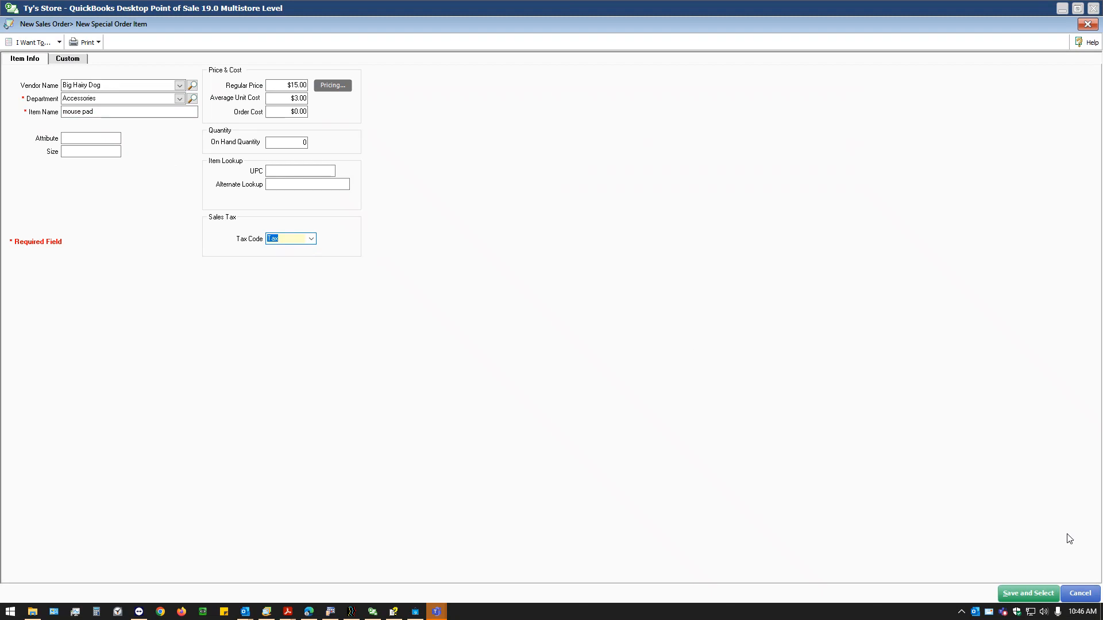
Save the special order item, choose to discard its changes and go to the existing item record, and select the item for the order.
click(1036, 595)
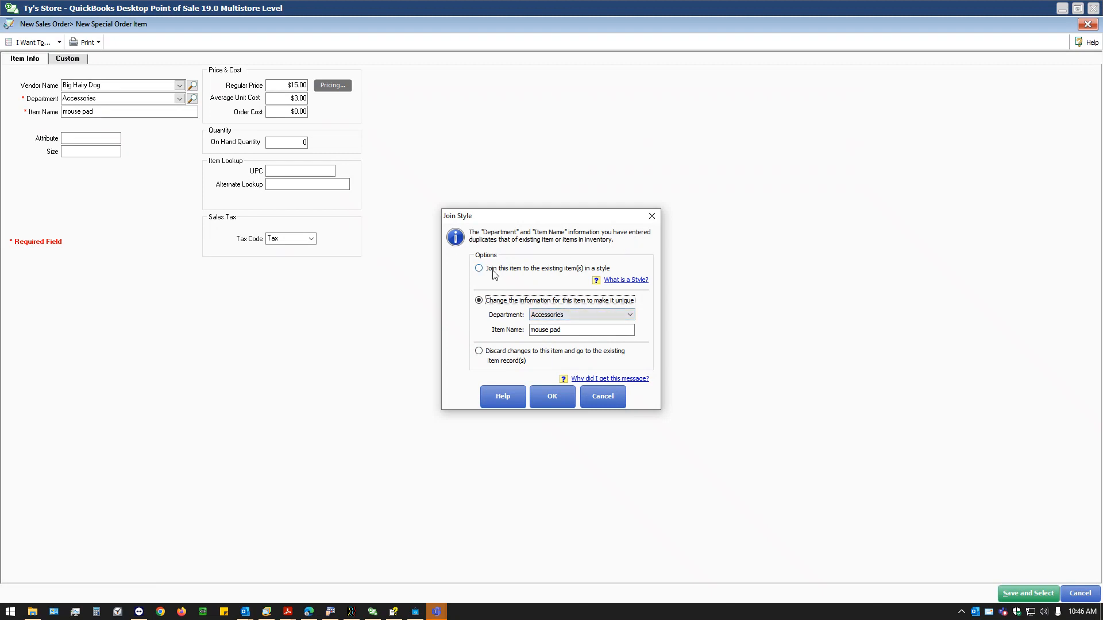
click(509, 352)
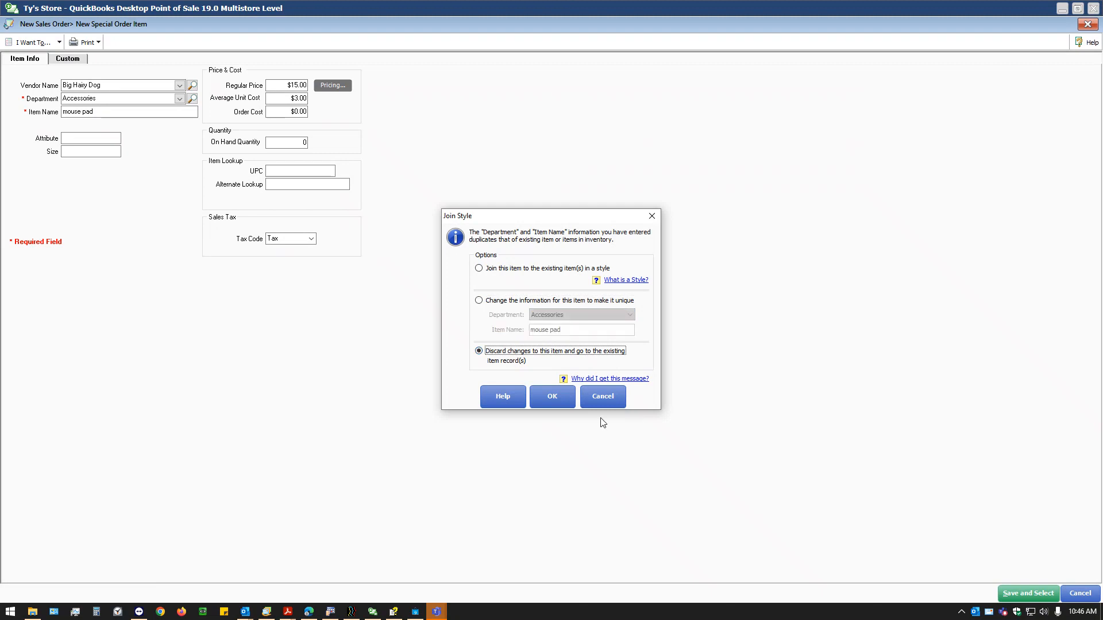
click(553, 399)
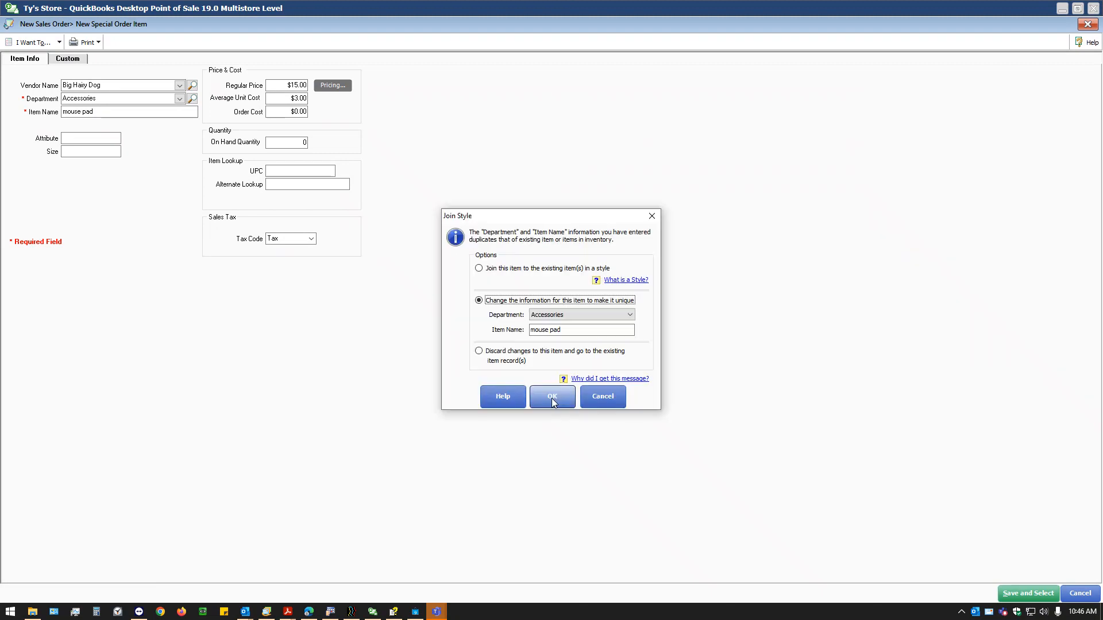
click(490, 352)
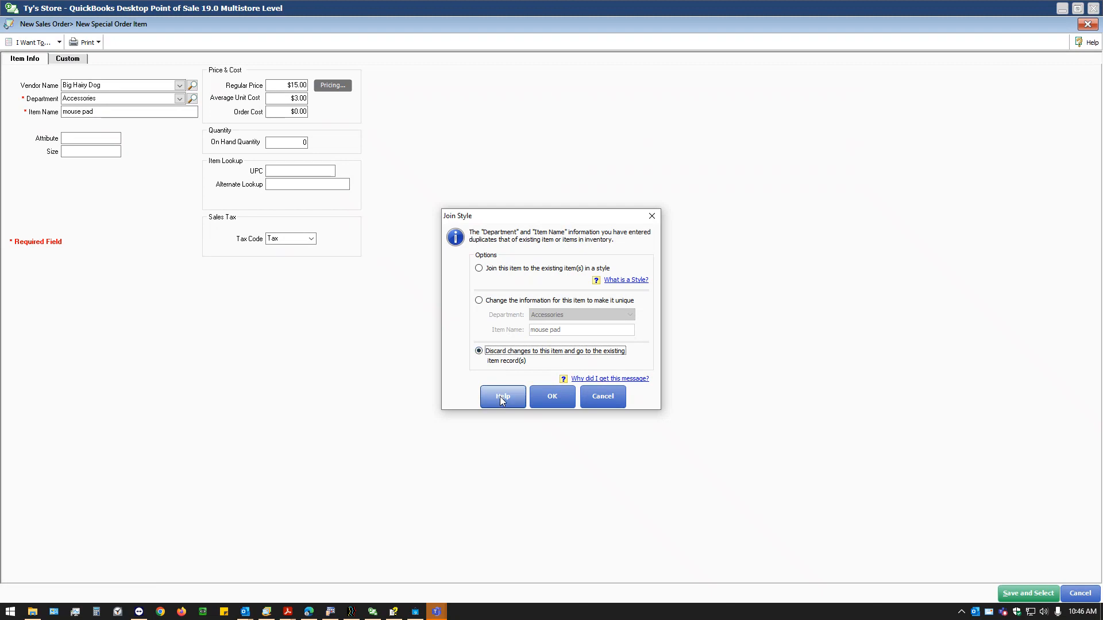
click(548, 402)
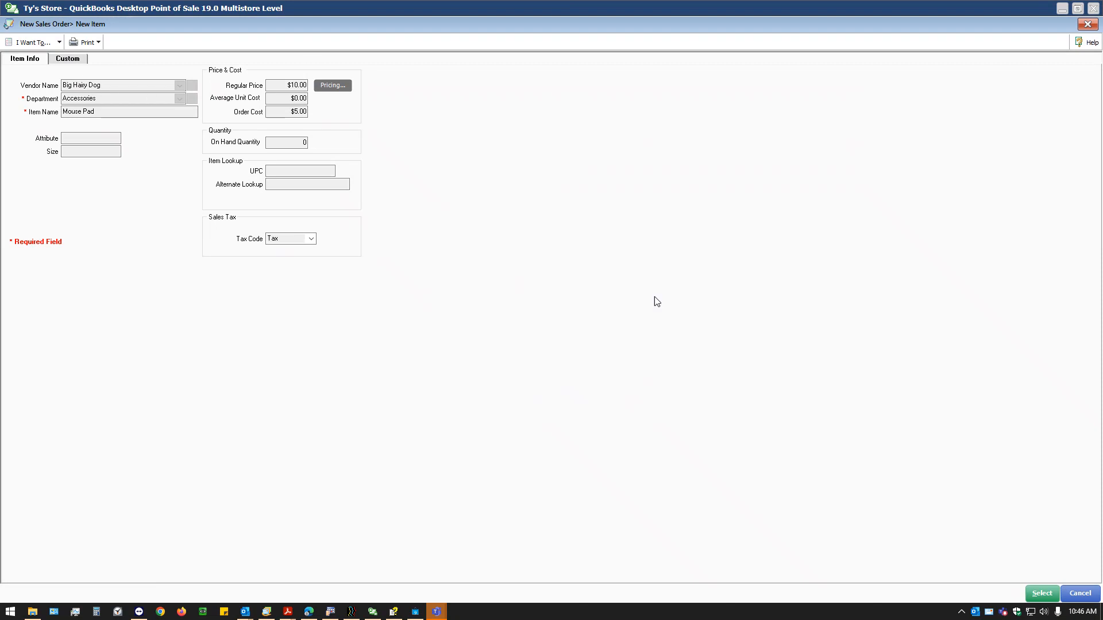
click(1044, 592)
click(435, 220)
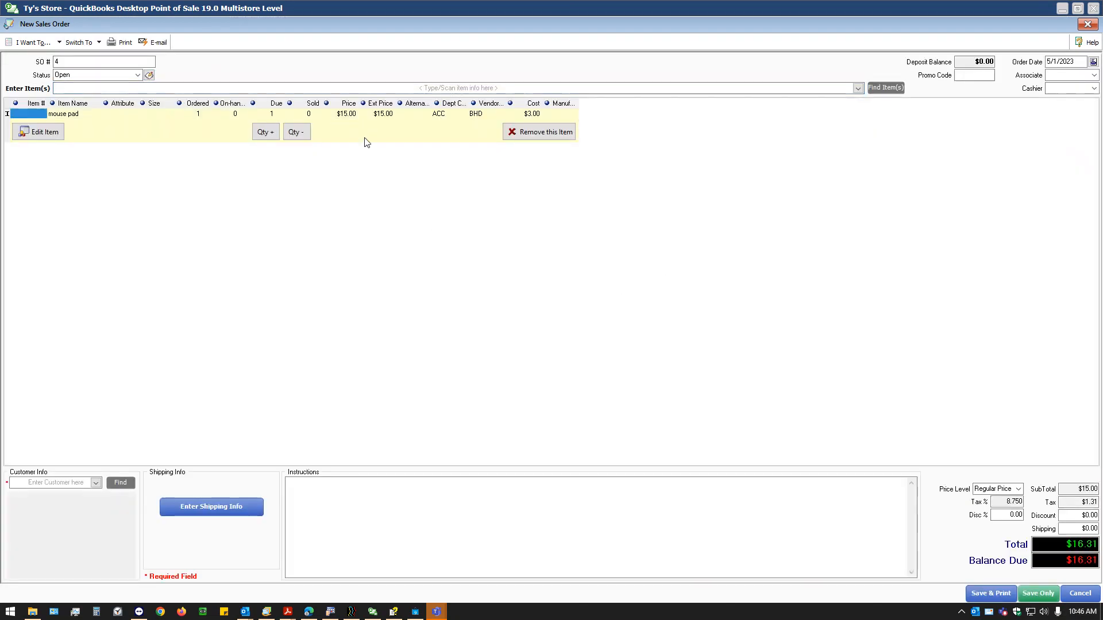
Select the mouse pad line's price, review the actions available for the new sales order, and discard the order.
click(357, 114)
click(49, 43)
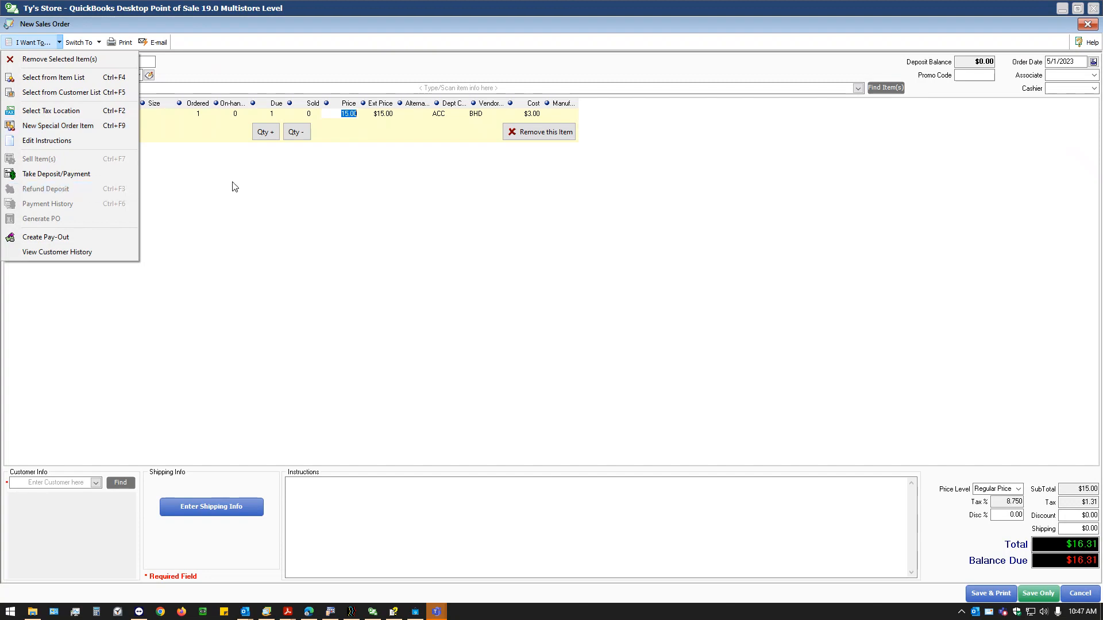
click(215, 175)
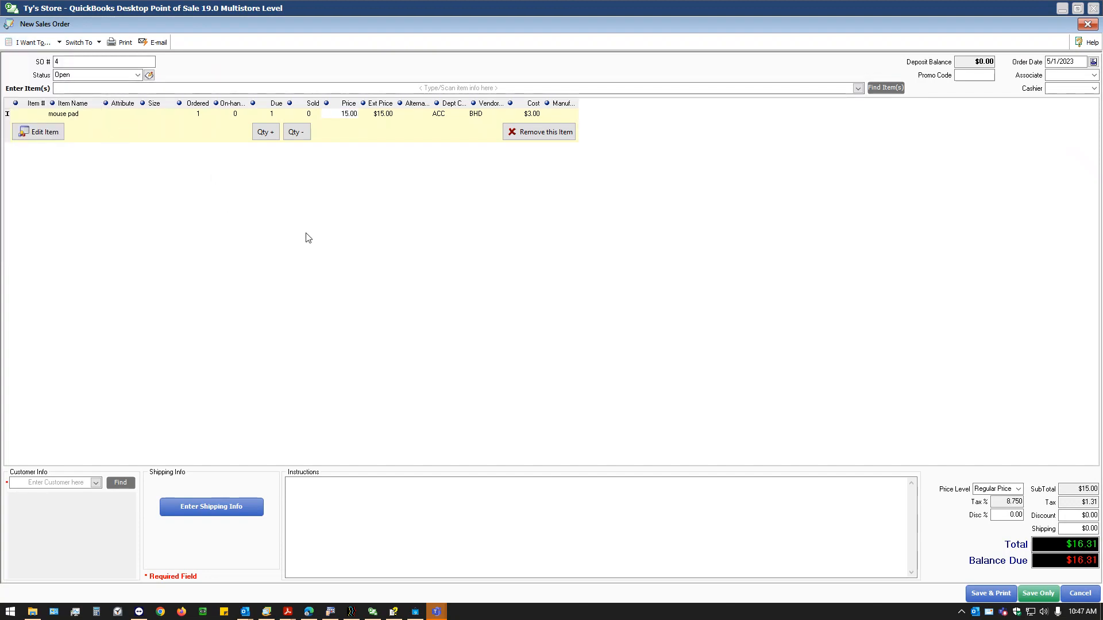
key(Escape)
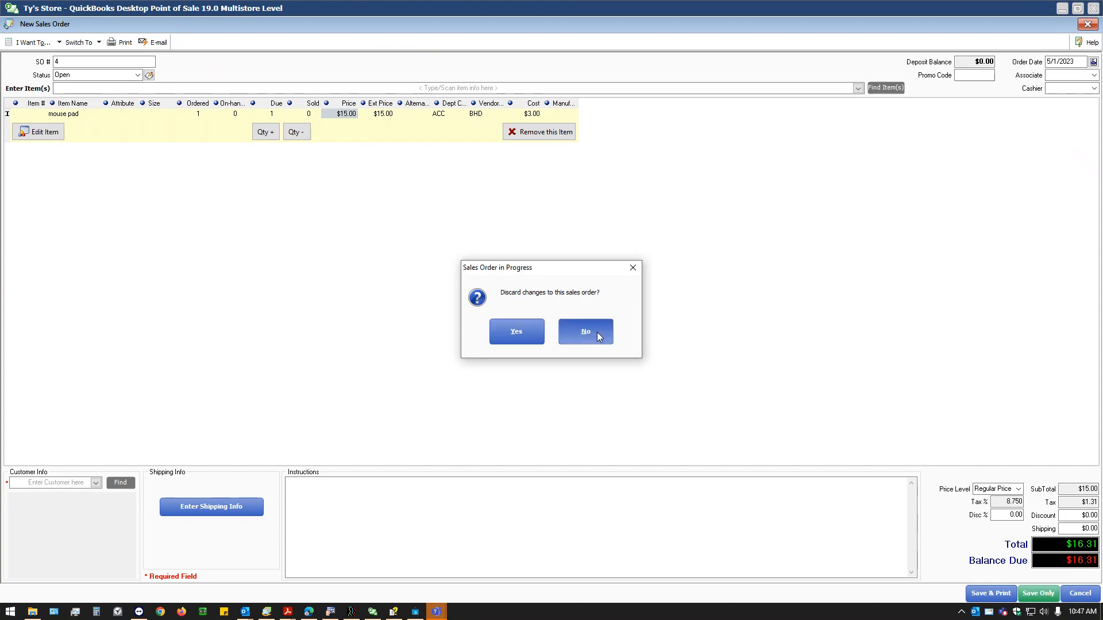
click(519, 334)
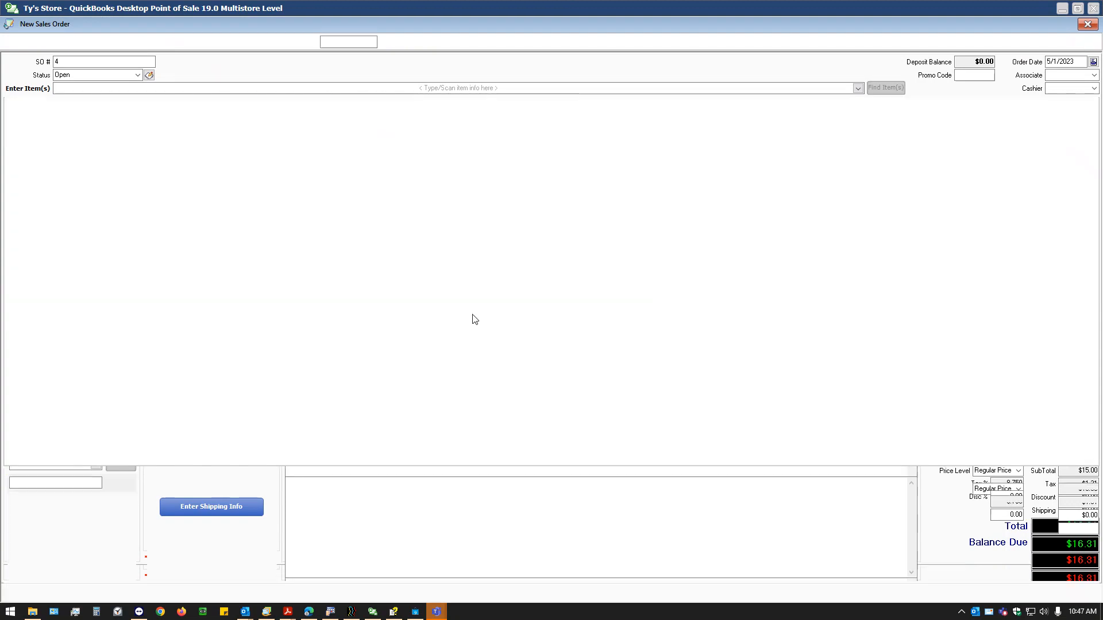
View the open sales orders and open the listed order for editing.
mouse_move(405, 258)
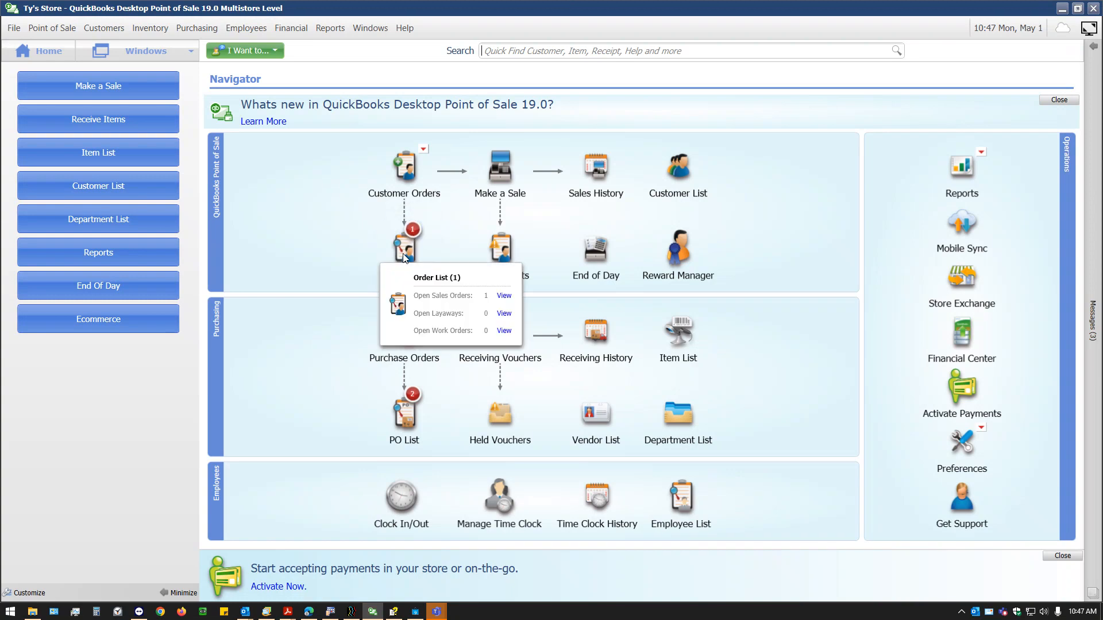
click(501, 294)
click(125, 91)
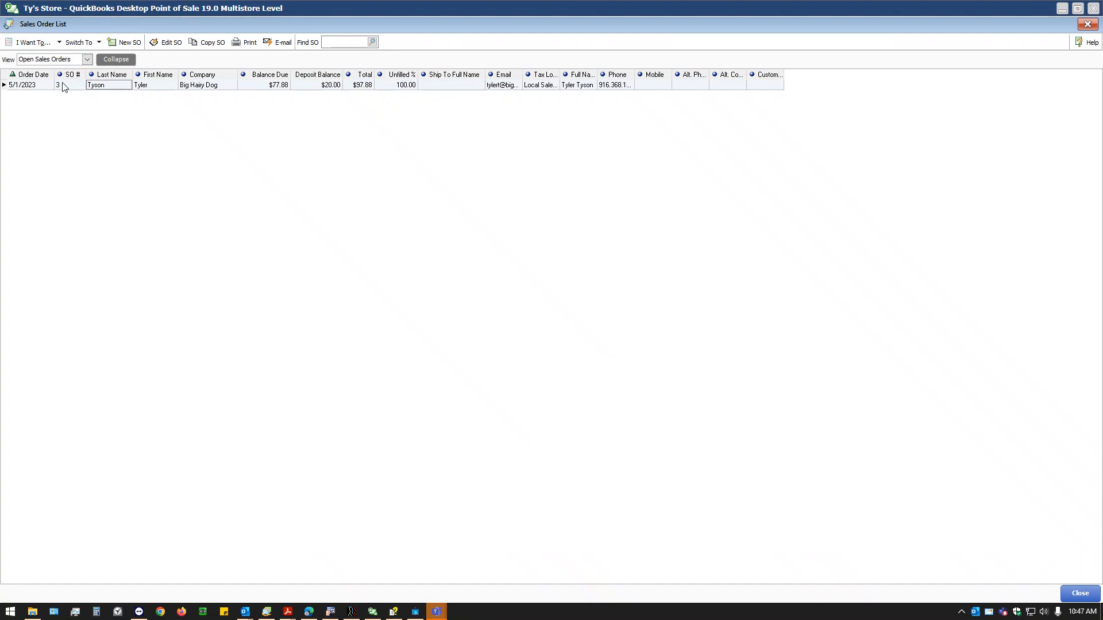
click(86, 59)
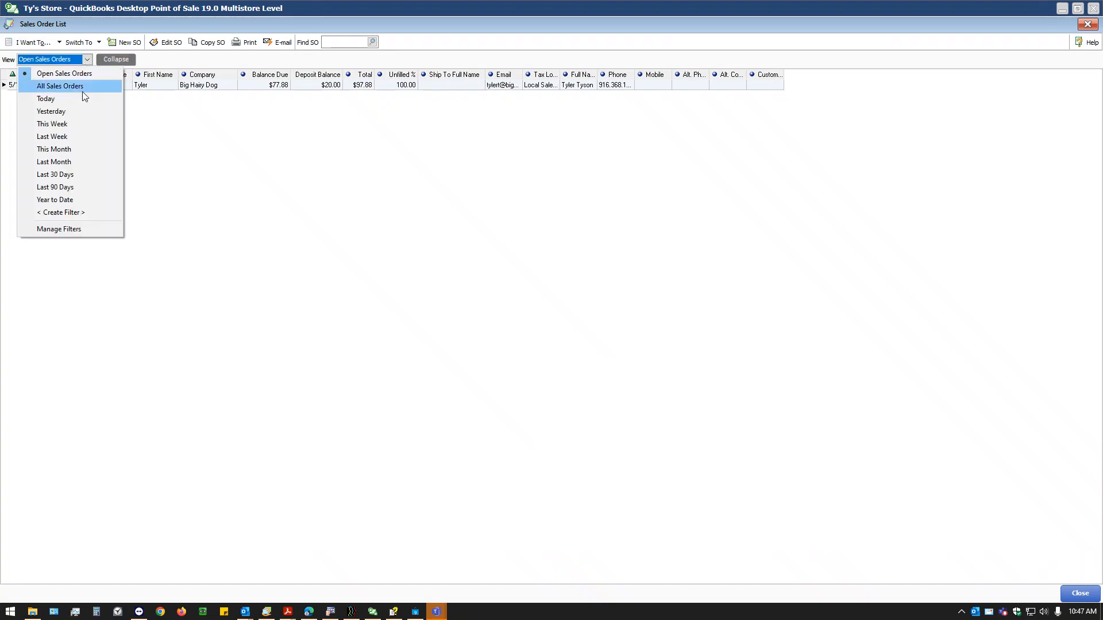
click(199, 143)
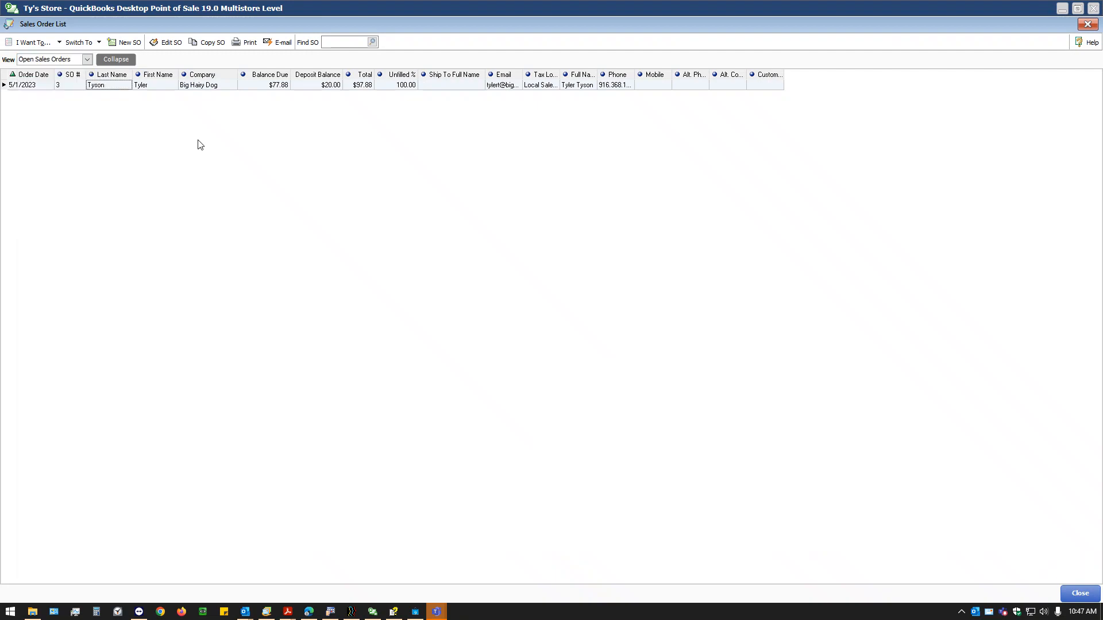
double_click(175, 87)
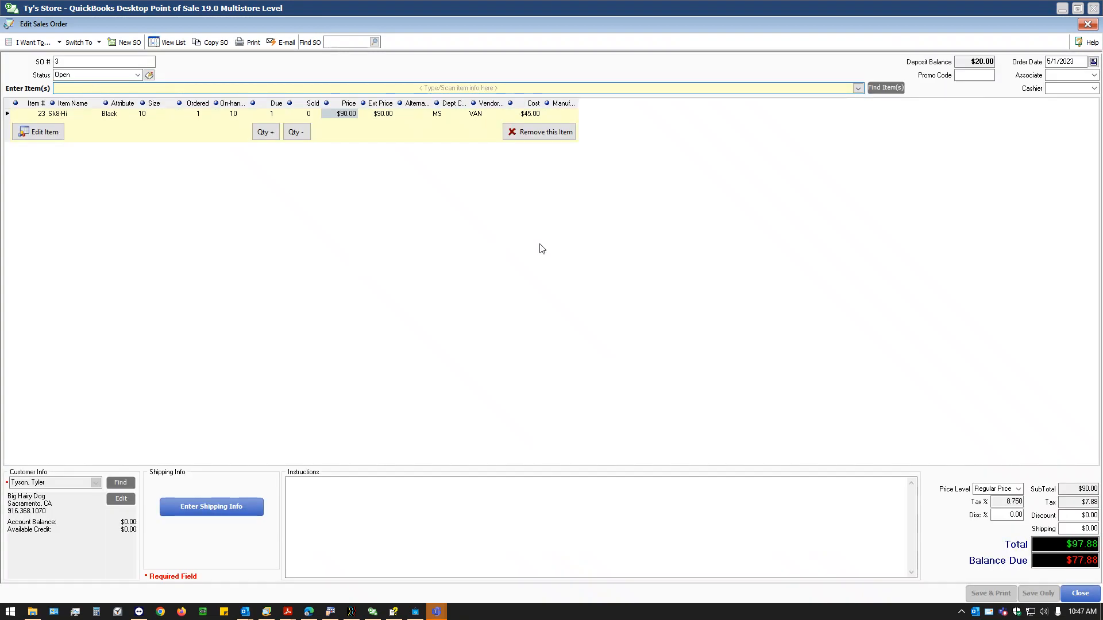
Start a new special order item on the sales order and set its vendor to Vans, Inc.
click(123, 87)
click(34, 42)
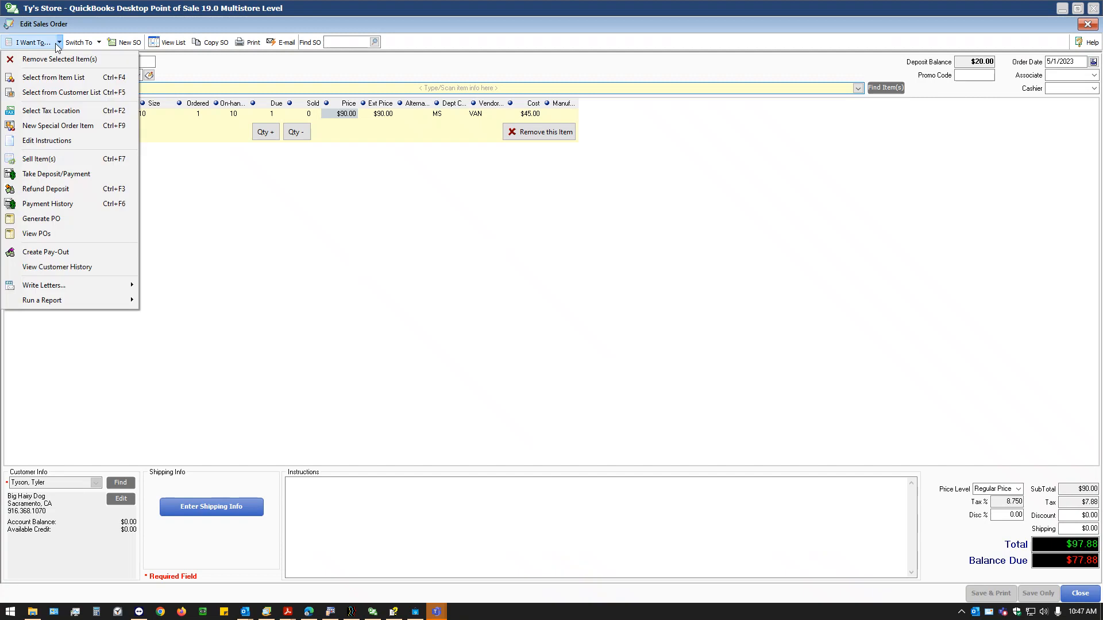
click(58, 127)
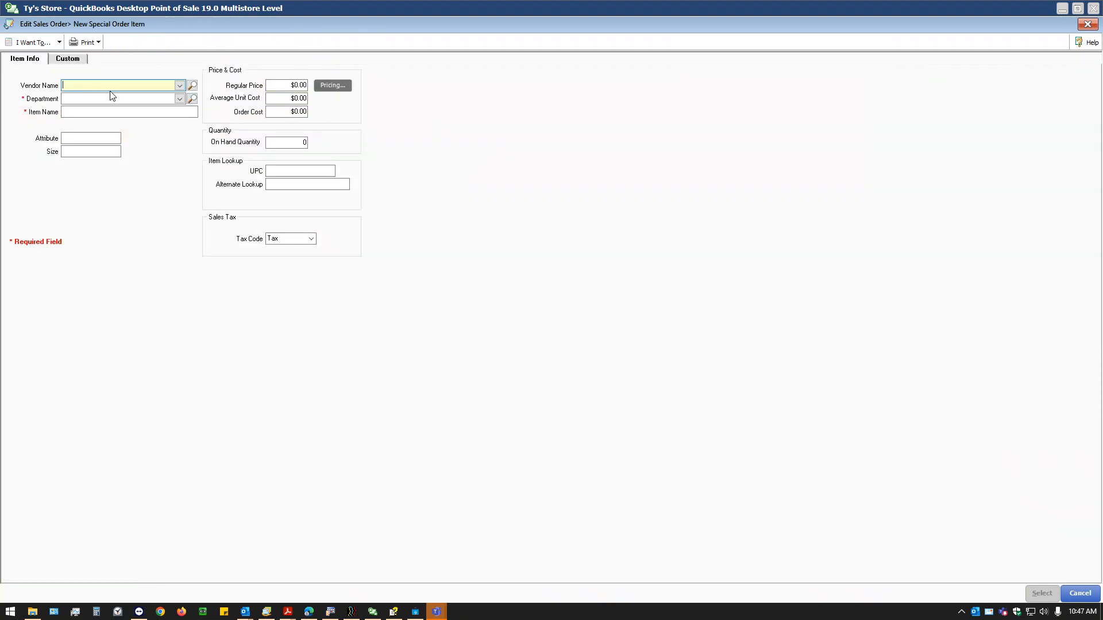
click(179, 86)
click(74, 140)
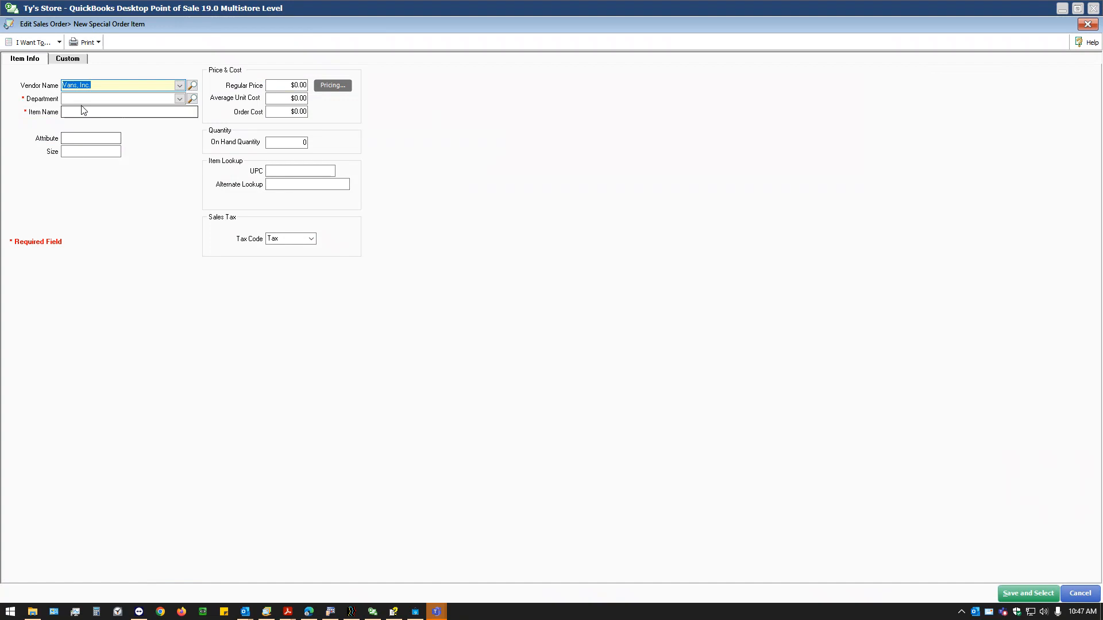
Name the special order item "logo tshirt" with attribute blue, size xl and department Men's Apparel.
click(84, 140)
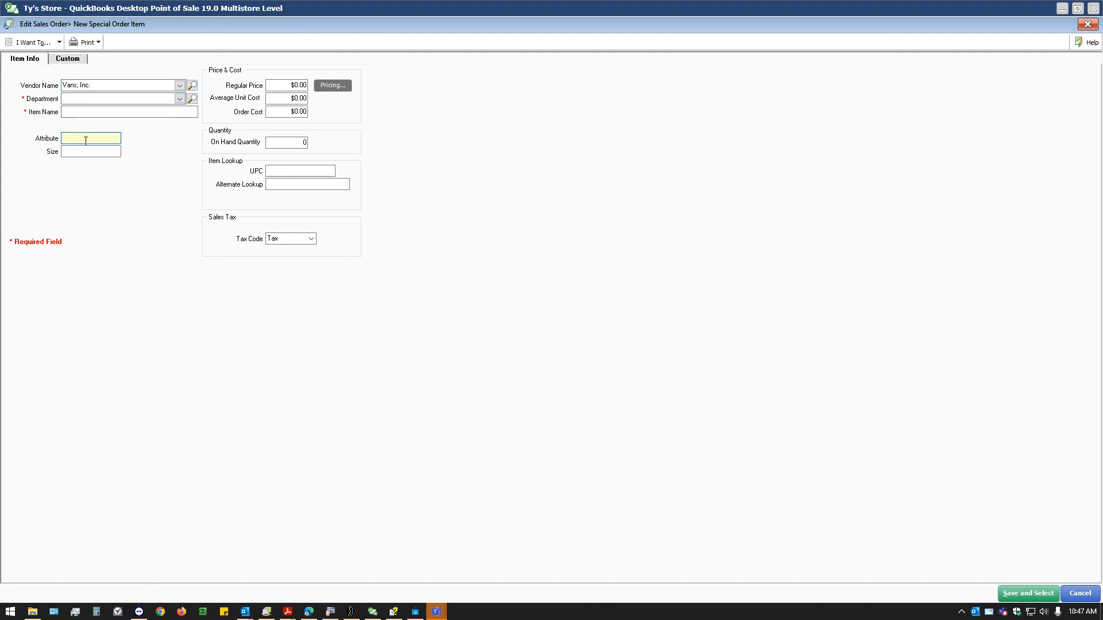
text(xl)
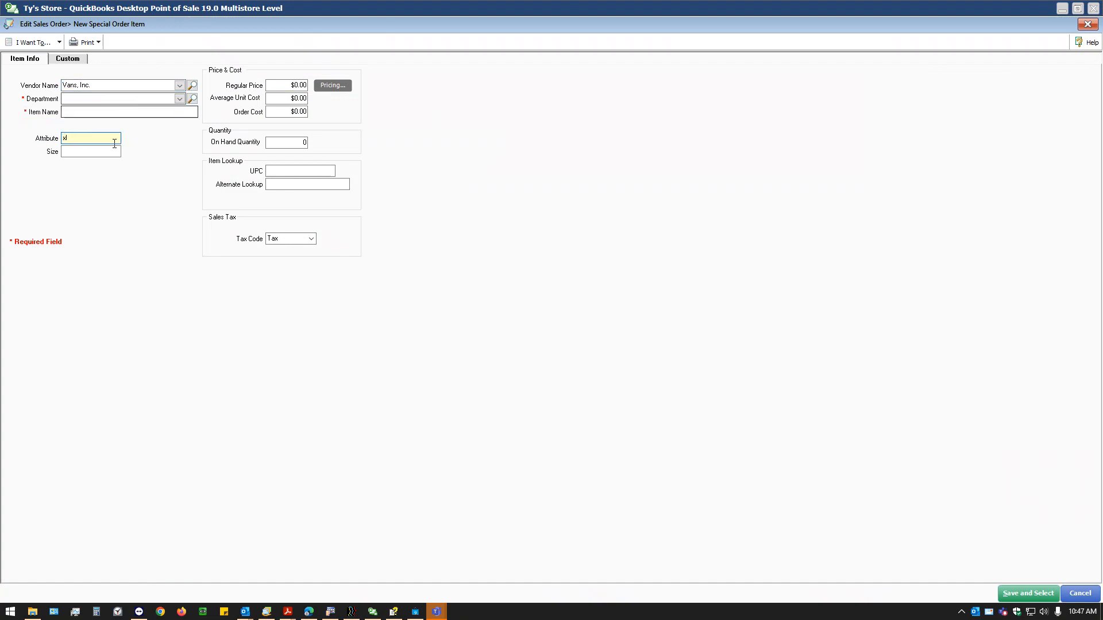
click(112, 149)
key(shift+Tab)
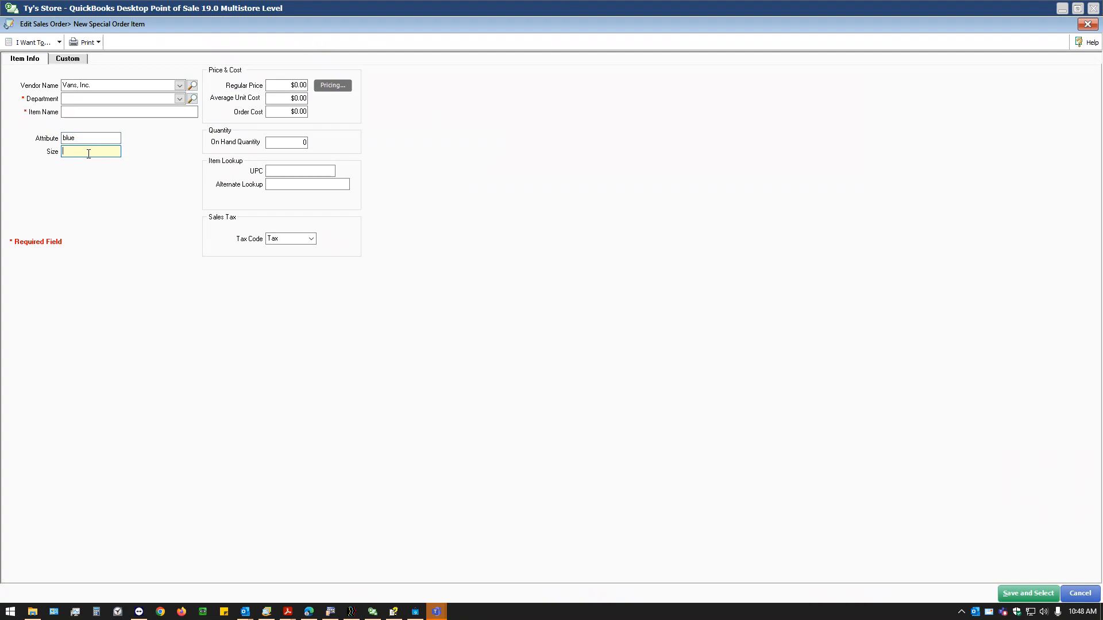
text(xl)
click(103, 112)
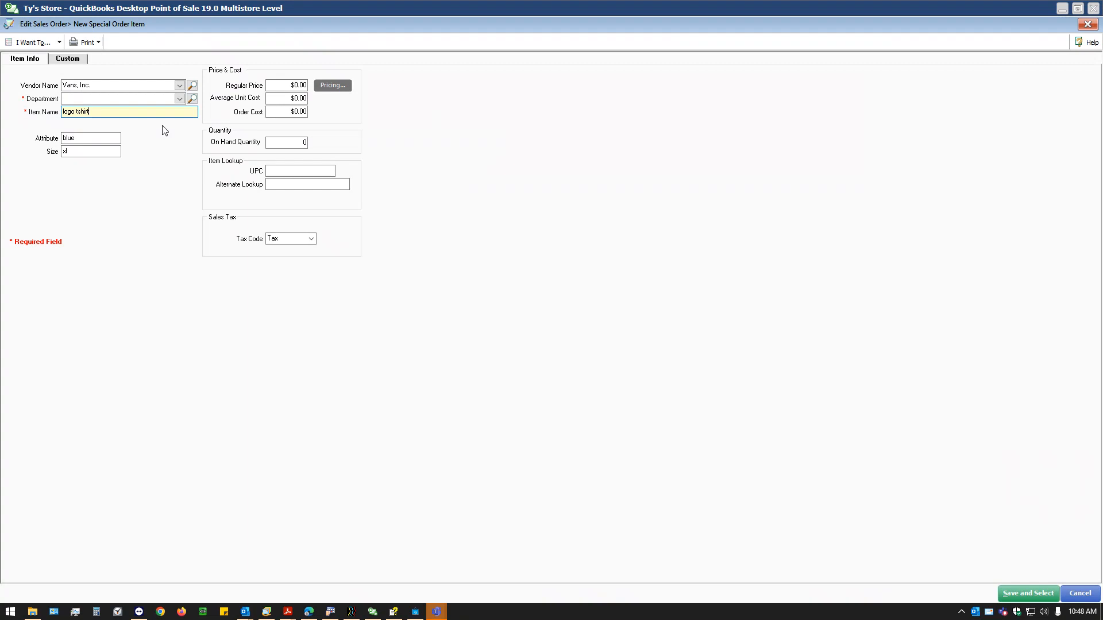
click(179, 98)
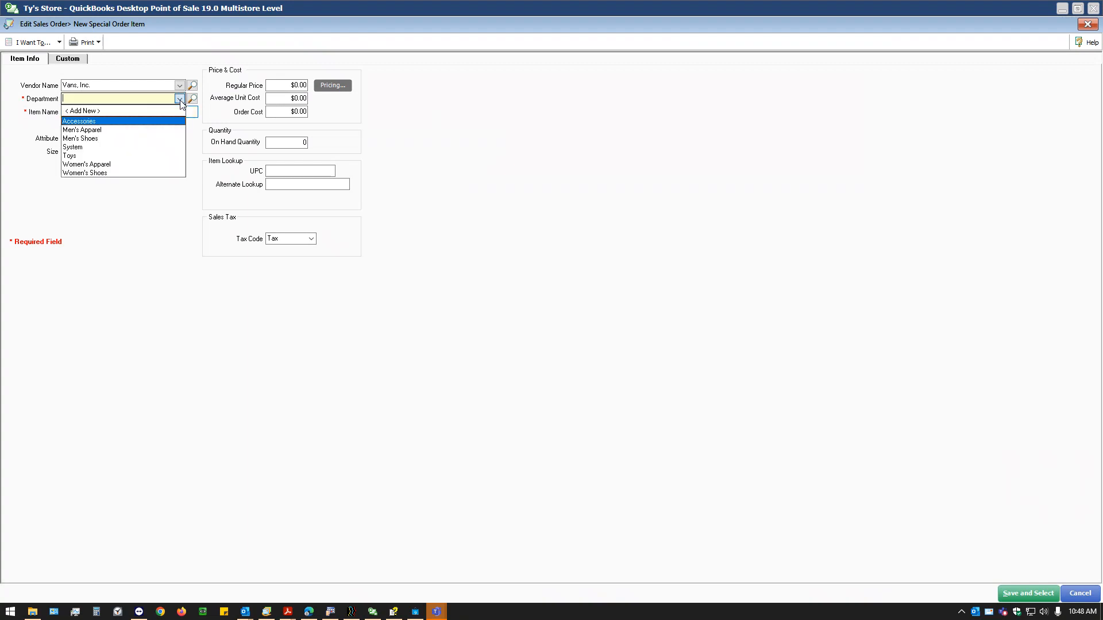
click(100, 132)
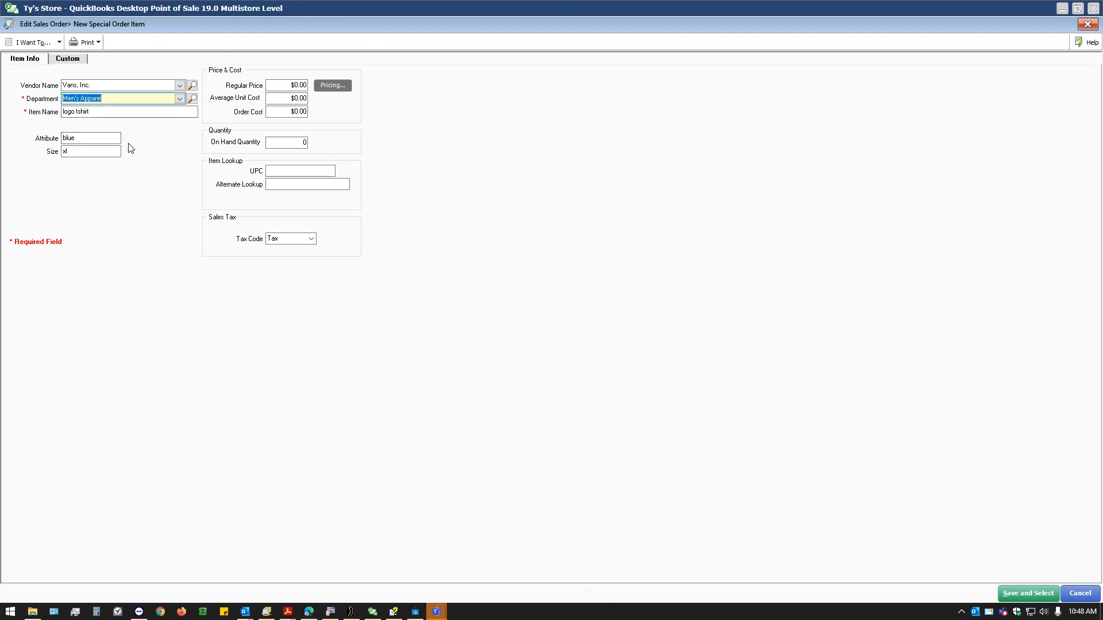
Set the t-shirt's order cost to $8.00 and regular price to $25.00, then save and select it for the order.
click(288, 109)
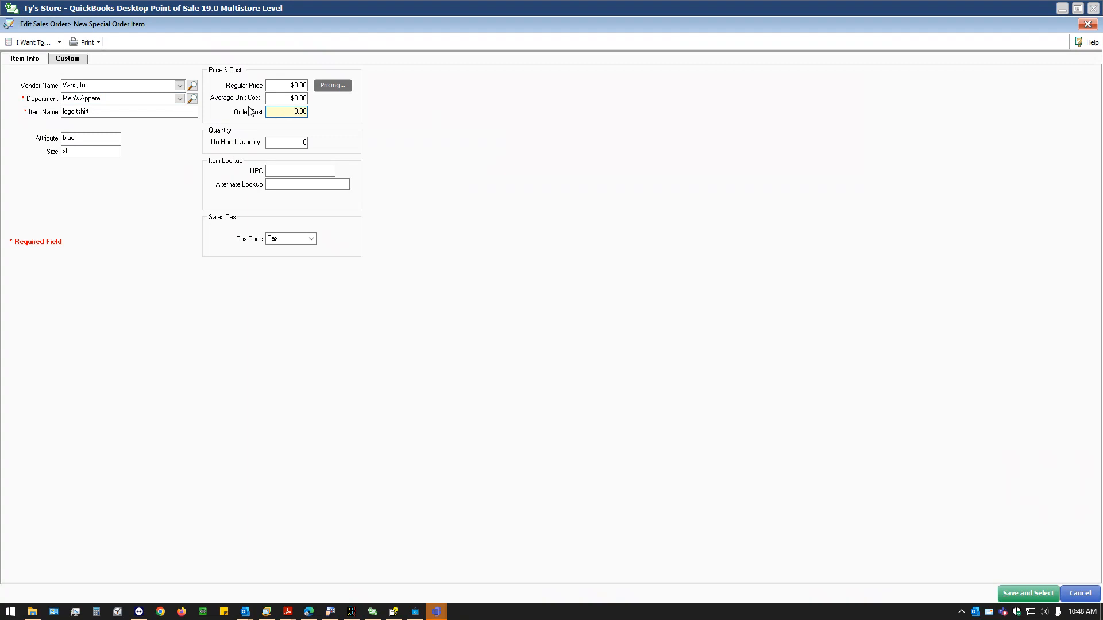
click(295, 85)
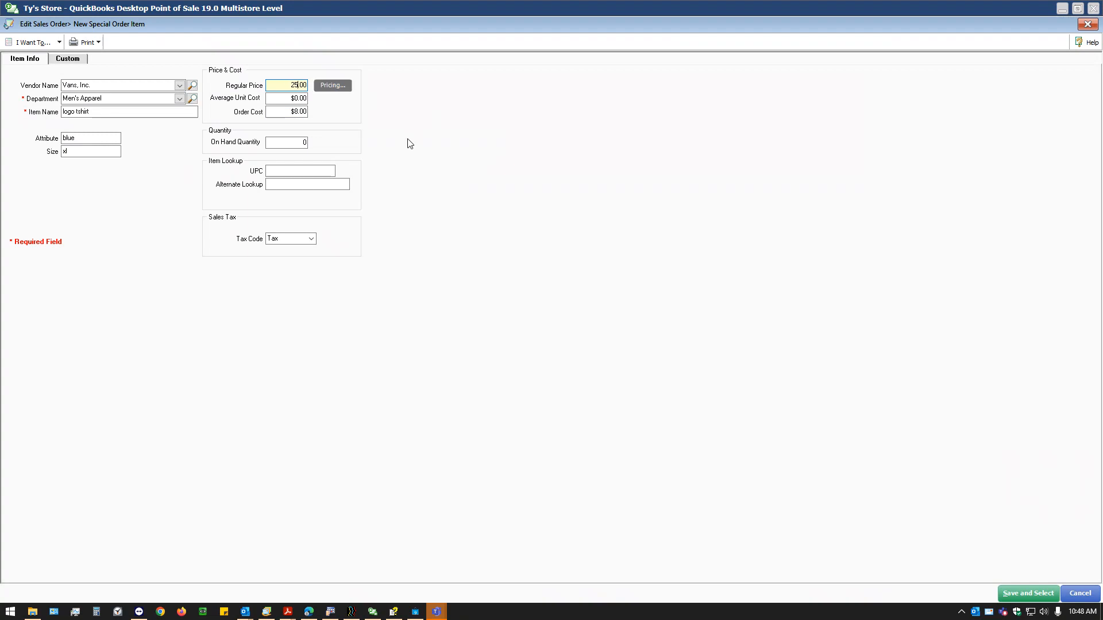
key(Tab)
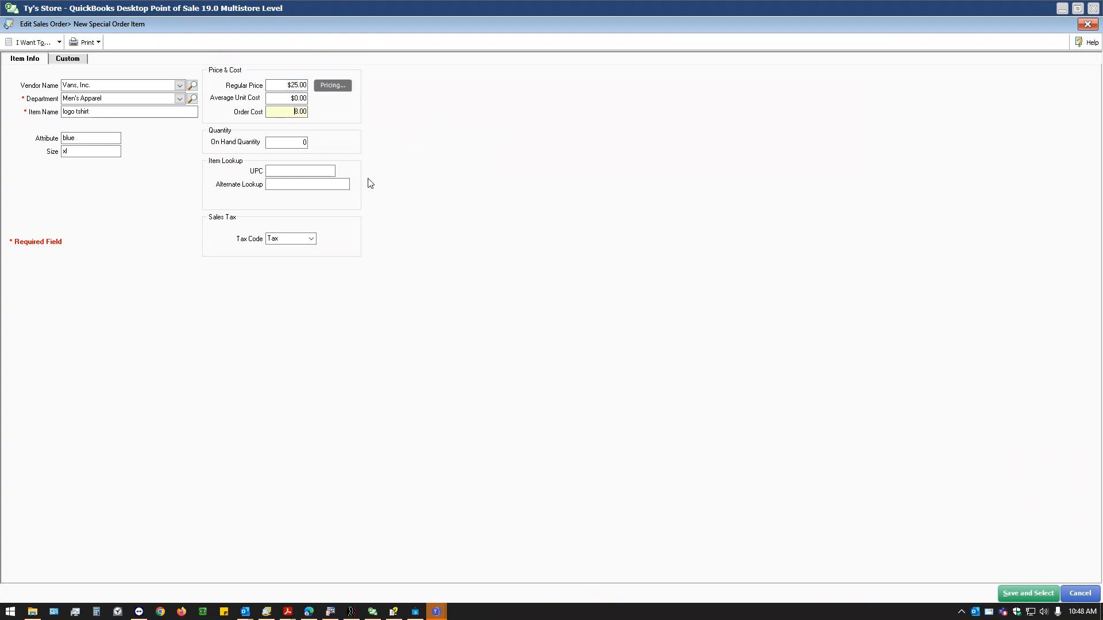
click(302, 143)
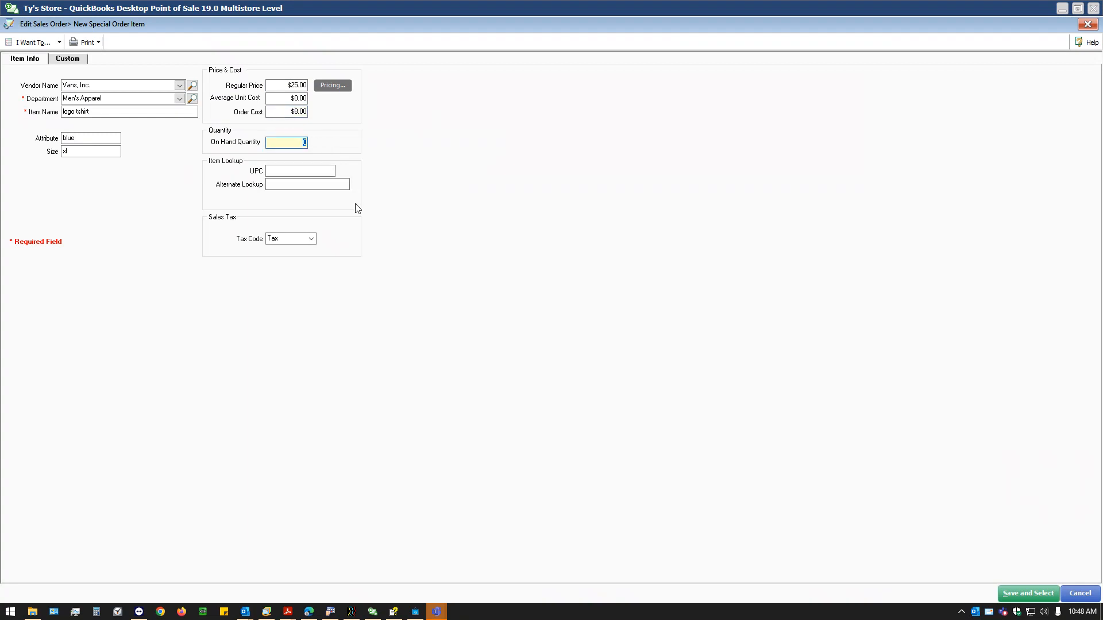
key(Tab)
click(327, 187)
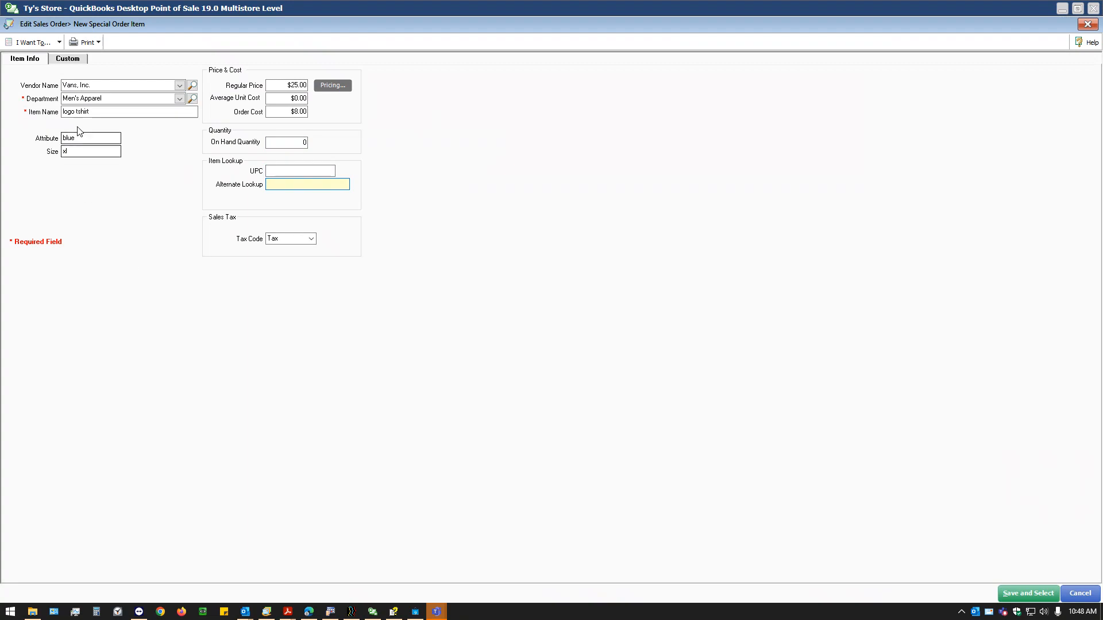
click(1010, 591)
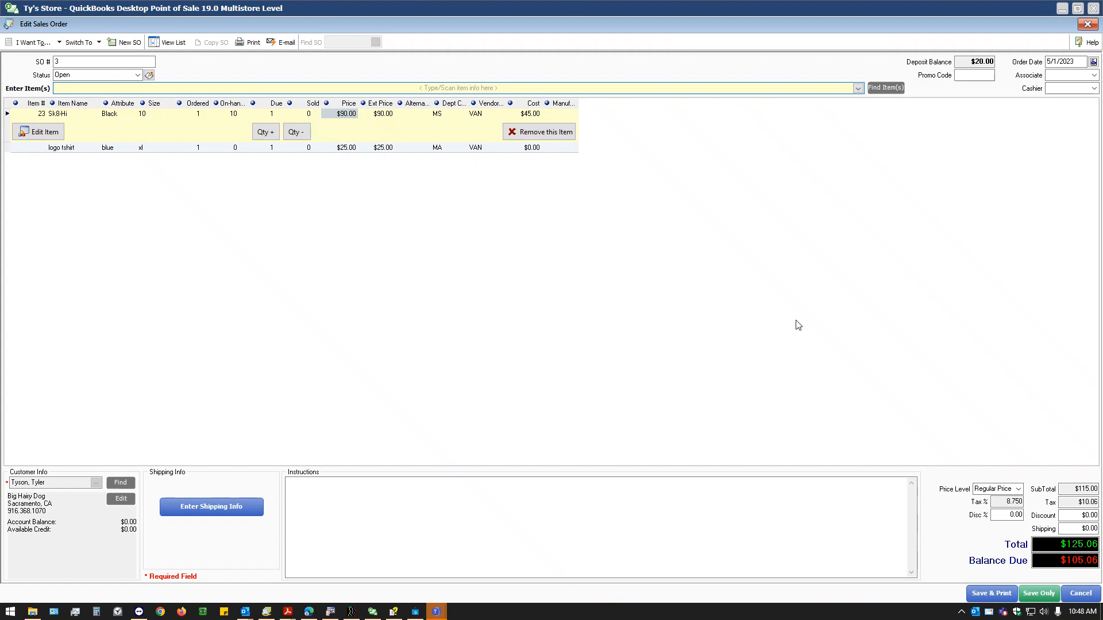
Generate a purchase order from the sales order for a quantity of 1 logo tshirt.
click(232, 148)
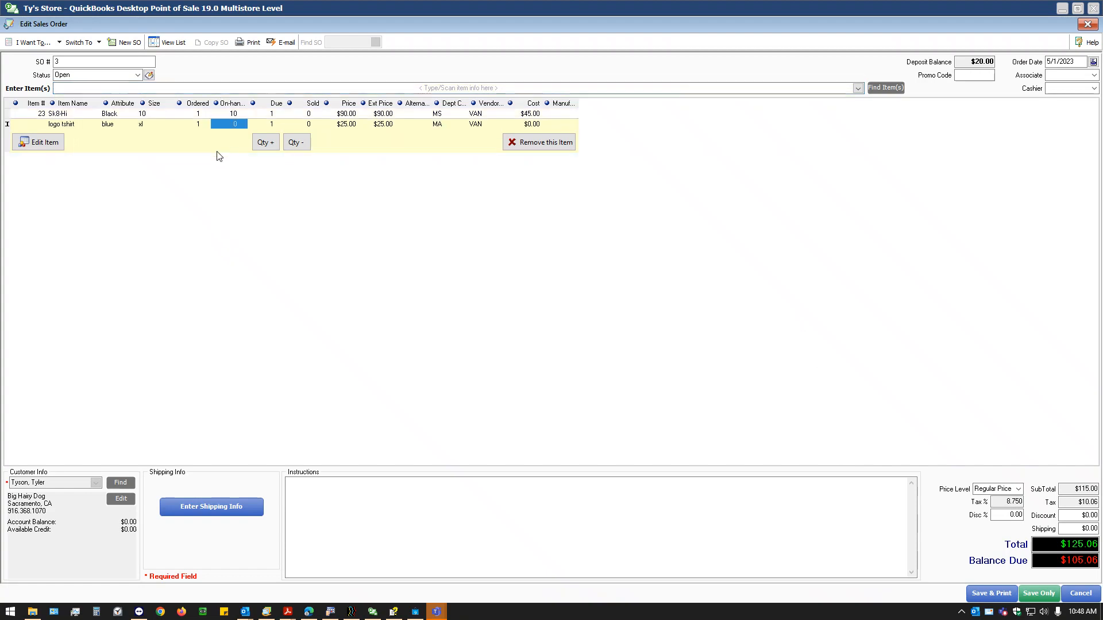
click(15, 46)
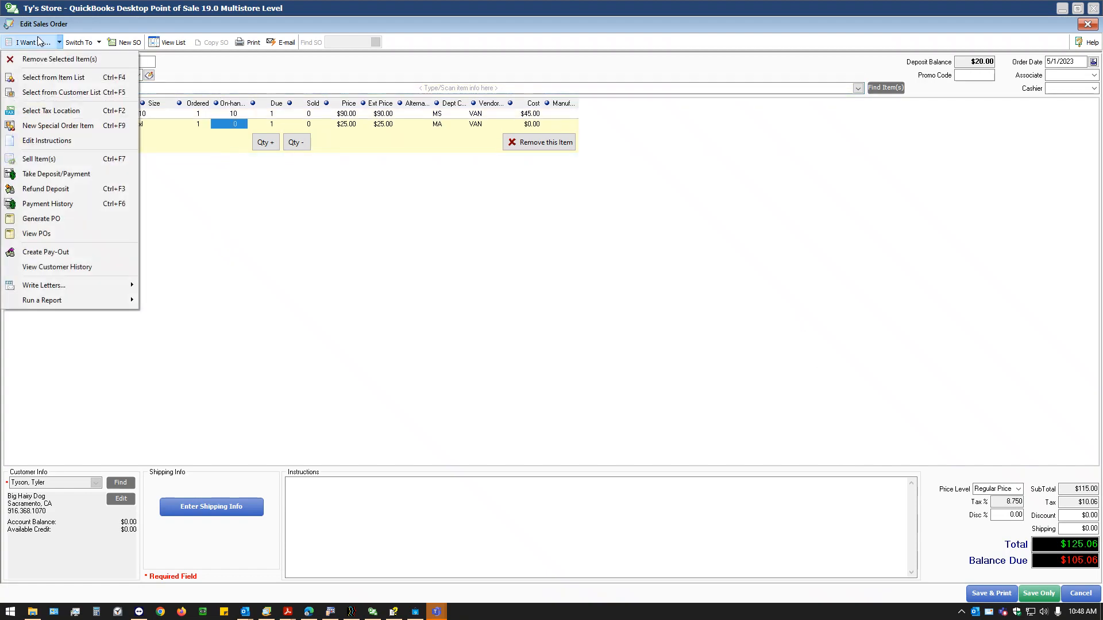
click(453, 254)
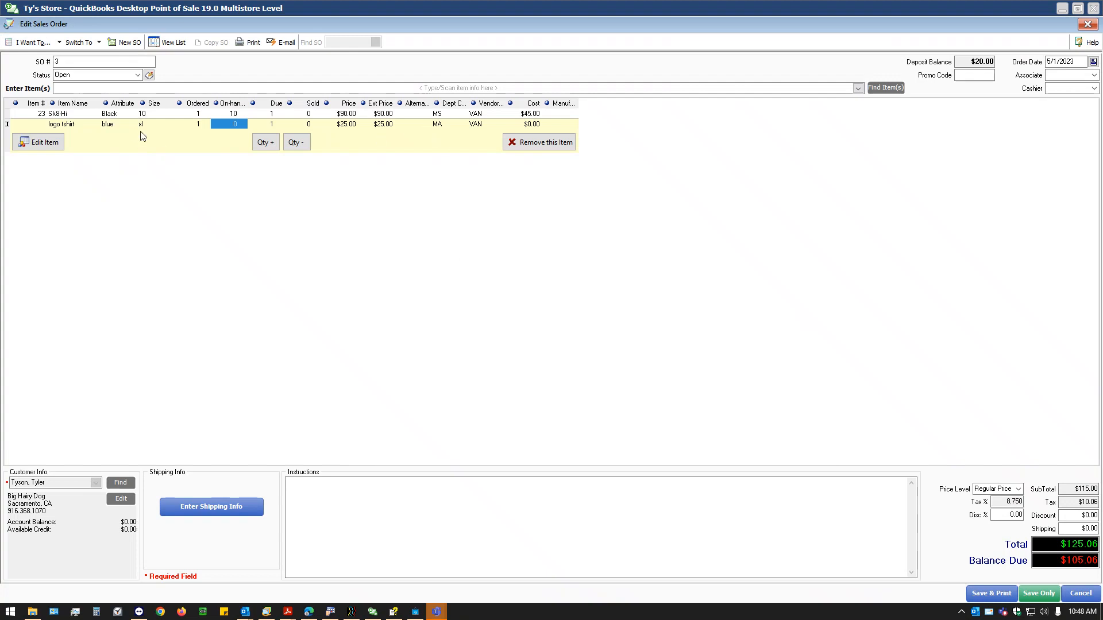
click(59, 42)
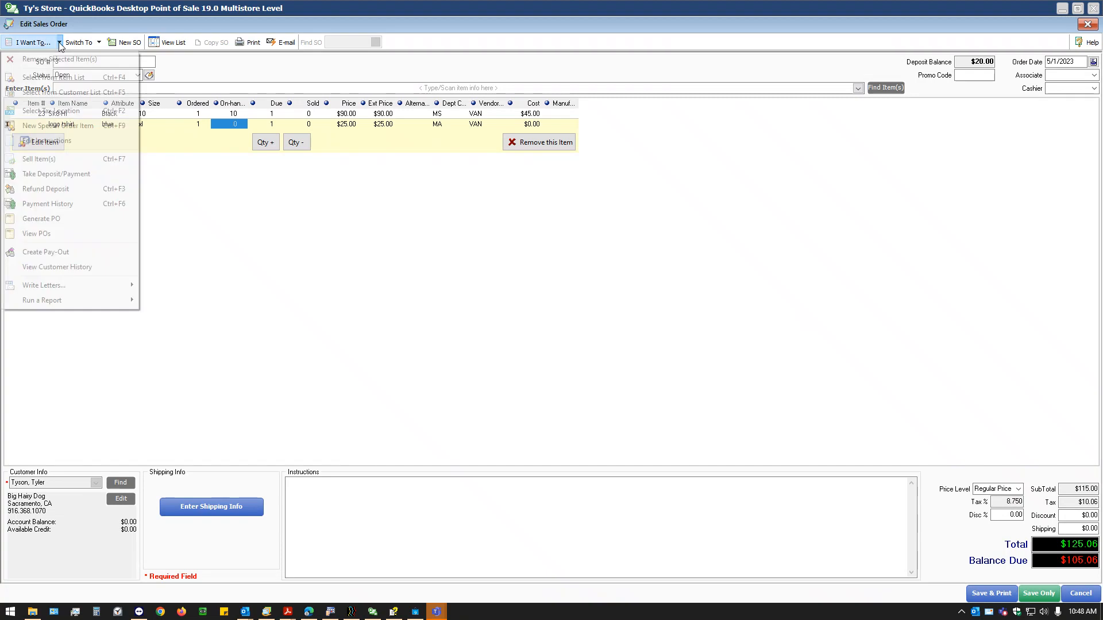
click(62, 220)
click(432, 271)
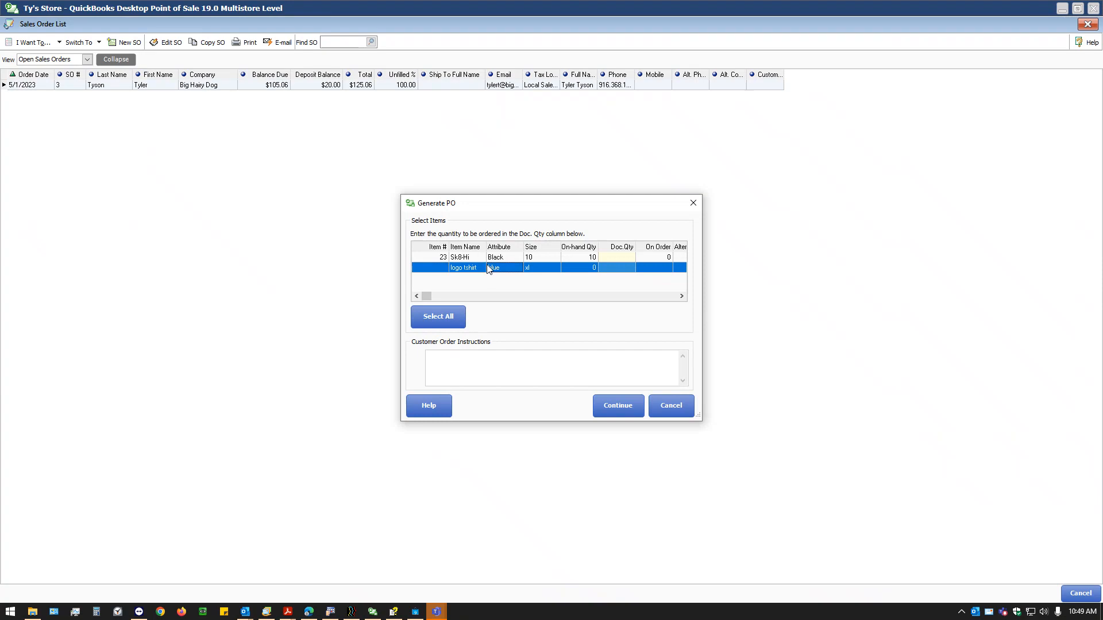
click(618, 269)
text(1)
click(617, 409)
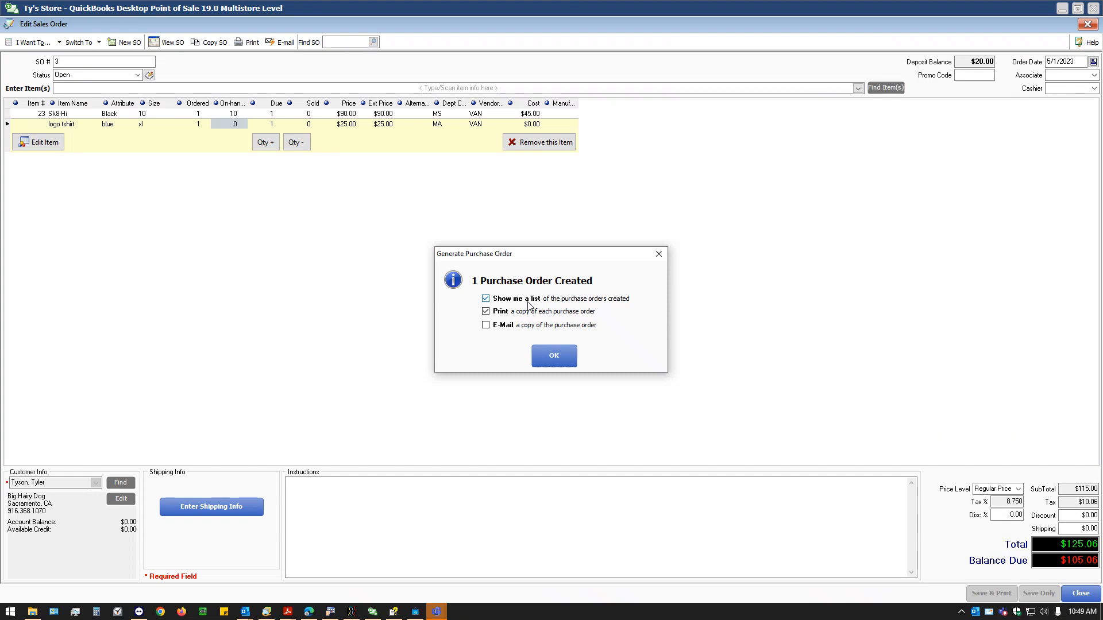
Choose to e-mail a copy of the purchase order instead of listing or printing it, with HP LaserJet as the formatting printer.
click(484, 300)
click(485, 312)
click(488, 327)
click(563, 356)
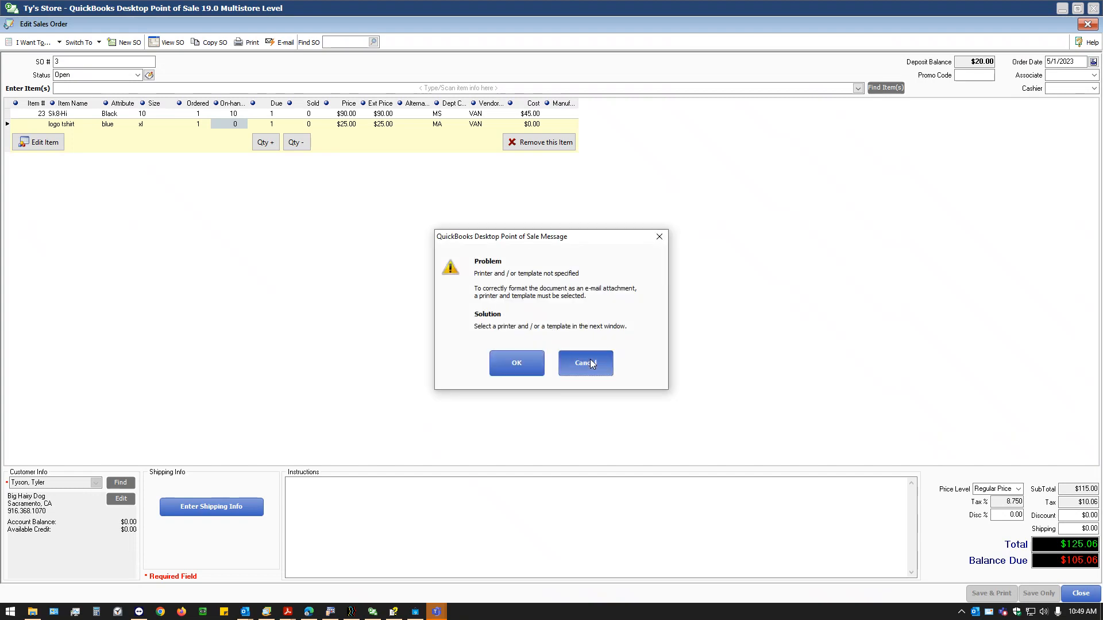
click(513, 363)
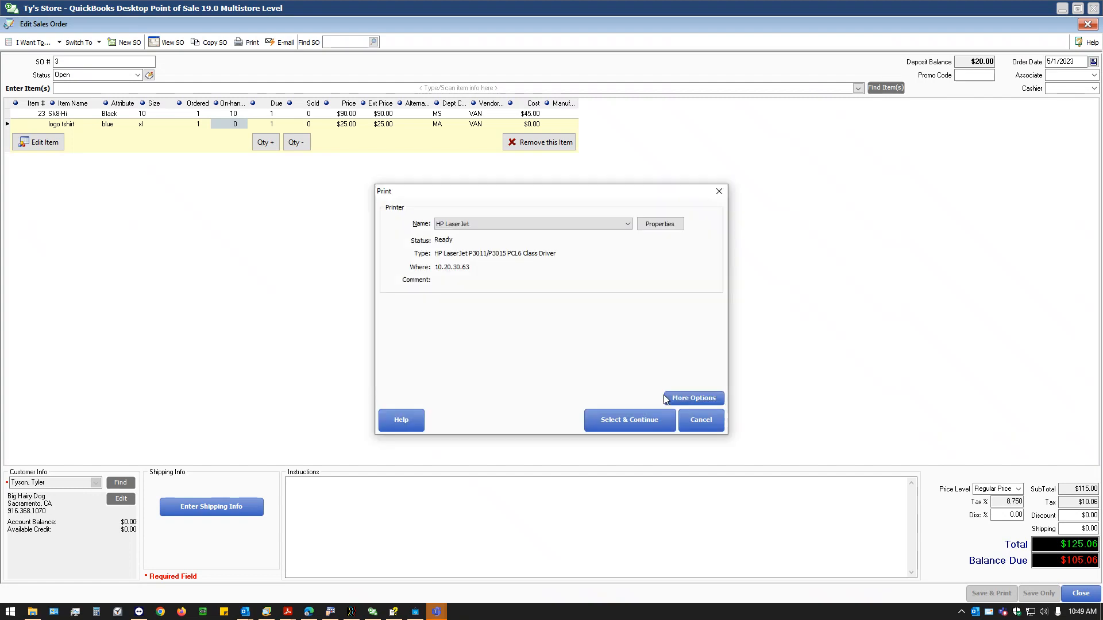
click(627, 422)
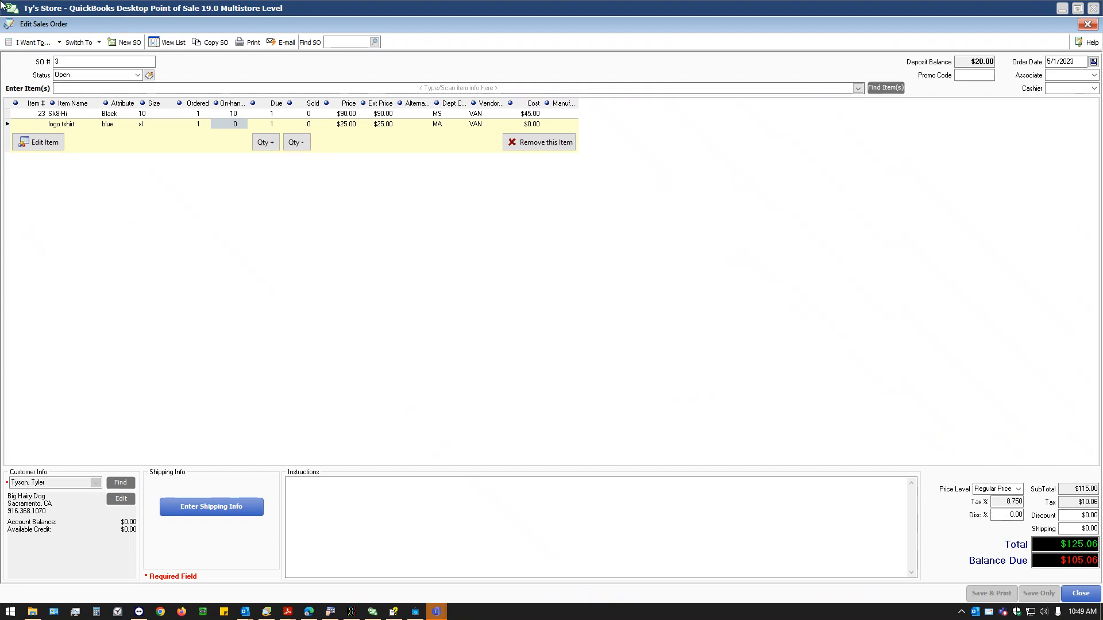
click(60, 43)
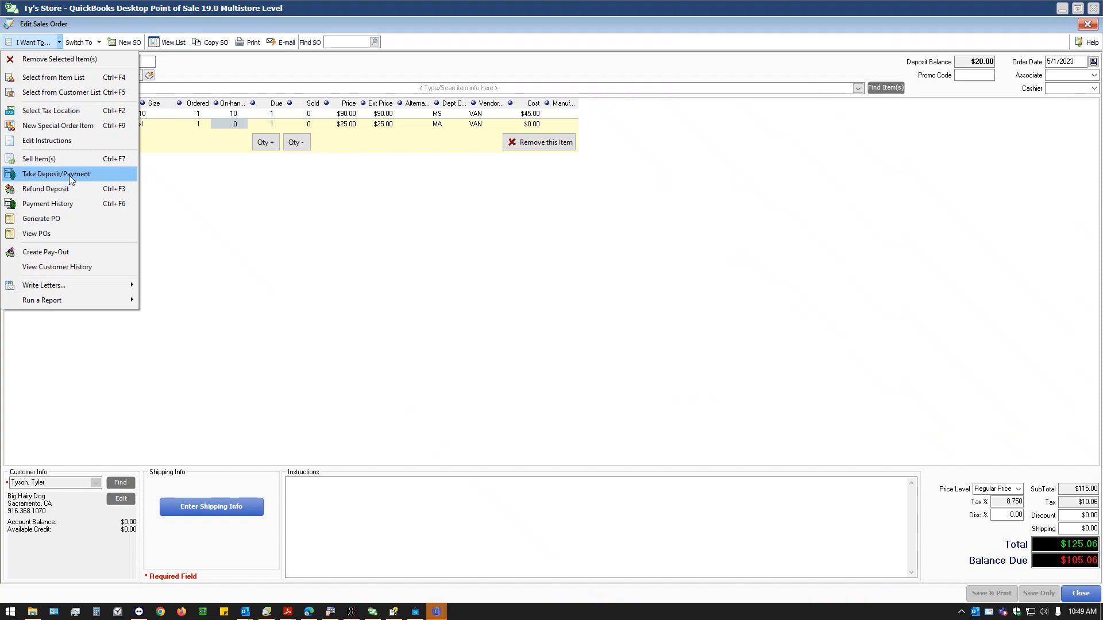
click(367, 183)
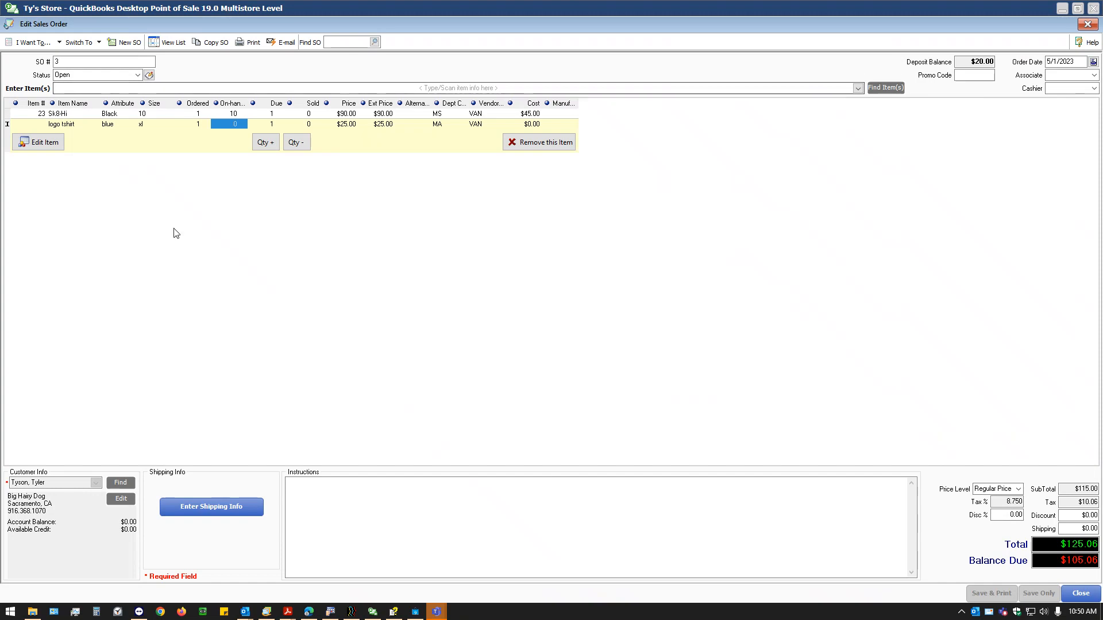
click(32, 43)
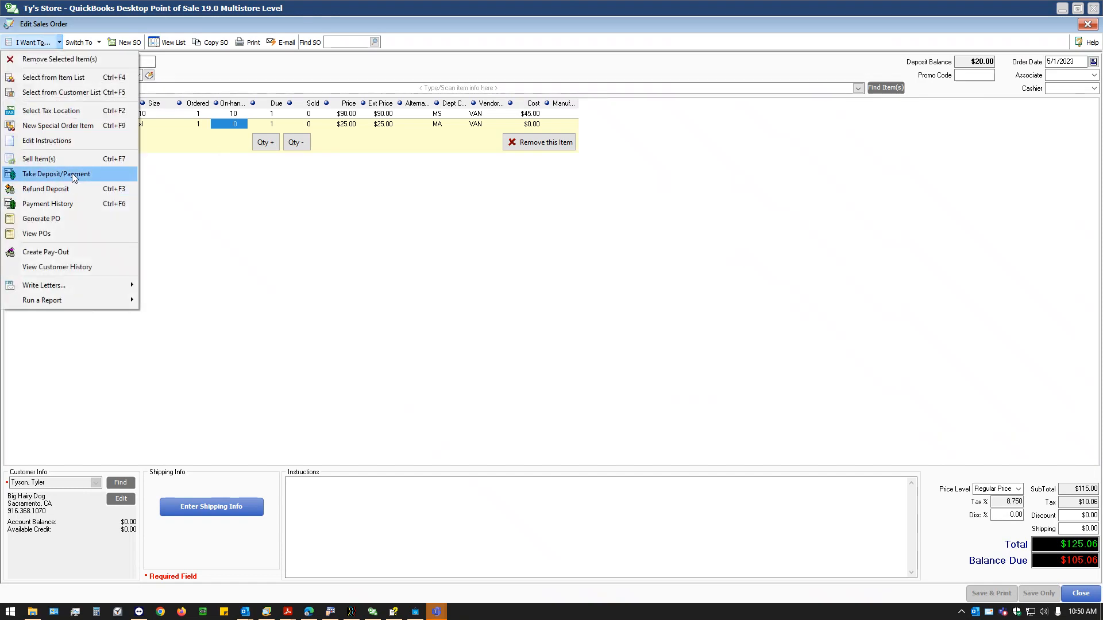
click(508, 291)
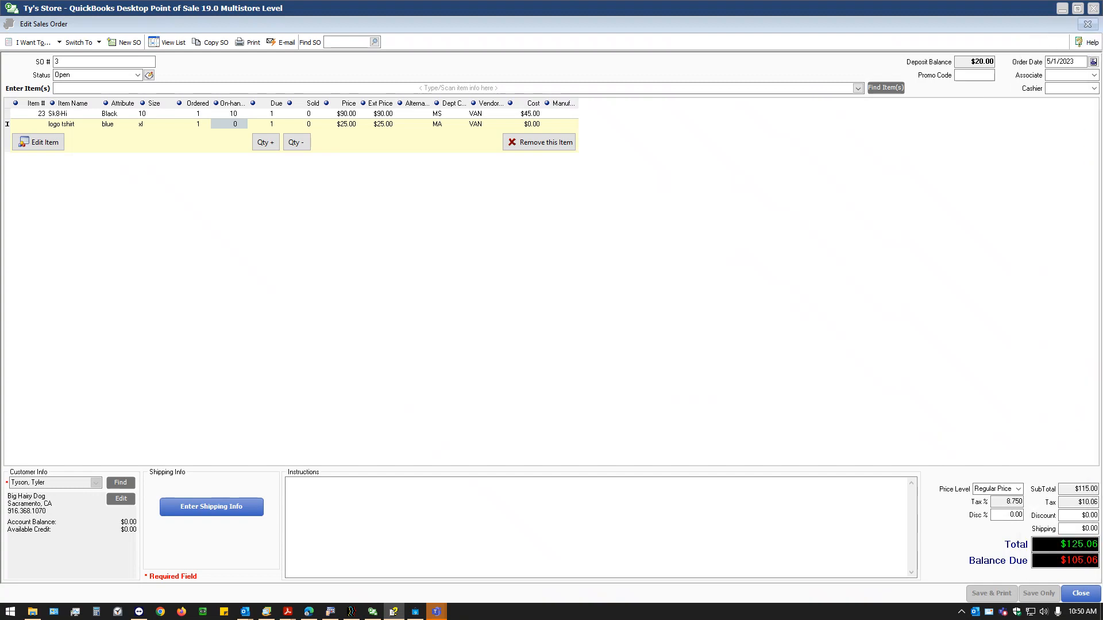
Read the help topics on creating and filling a customer order, then close the help window.
key(F1)
click(436, 182)
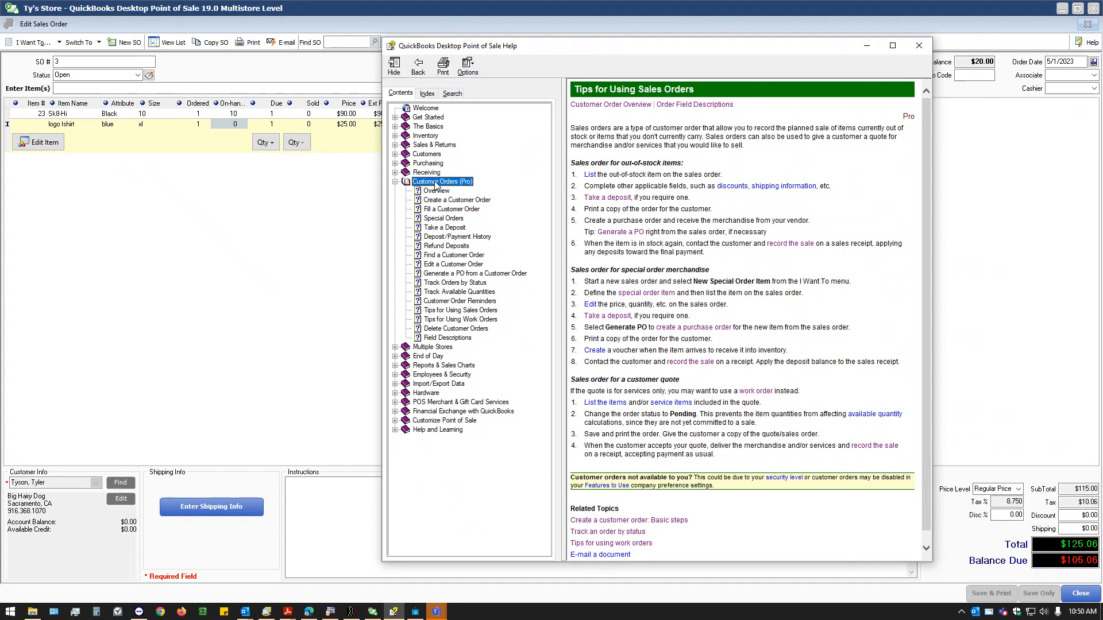
click(436, 192)
click(454, 200)
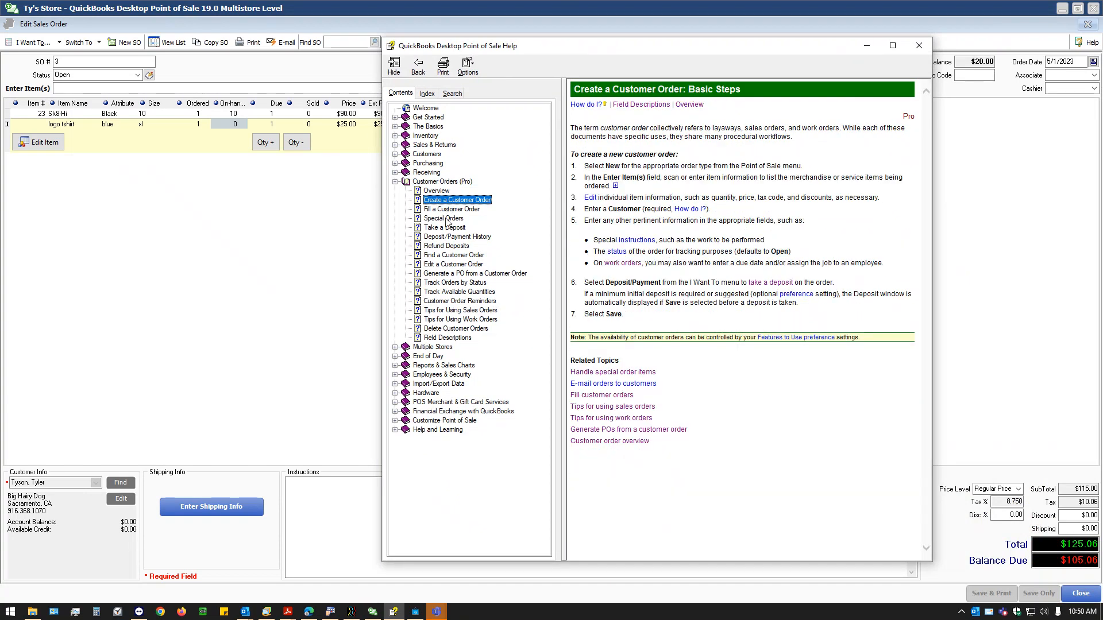
click(451, 209)
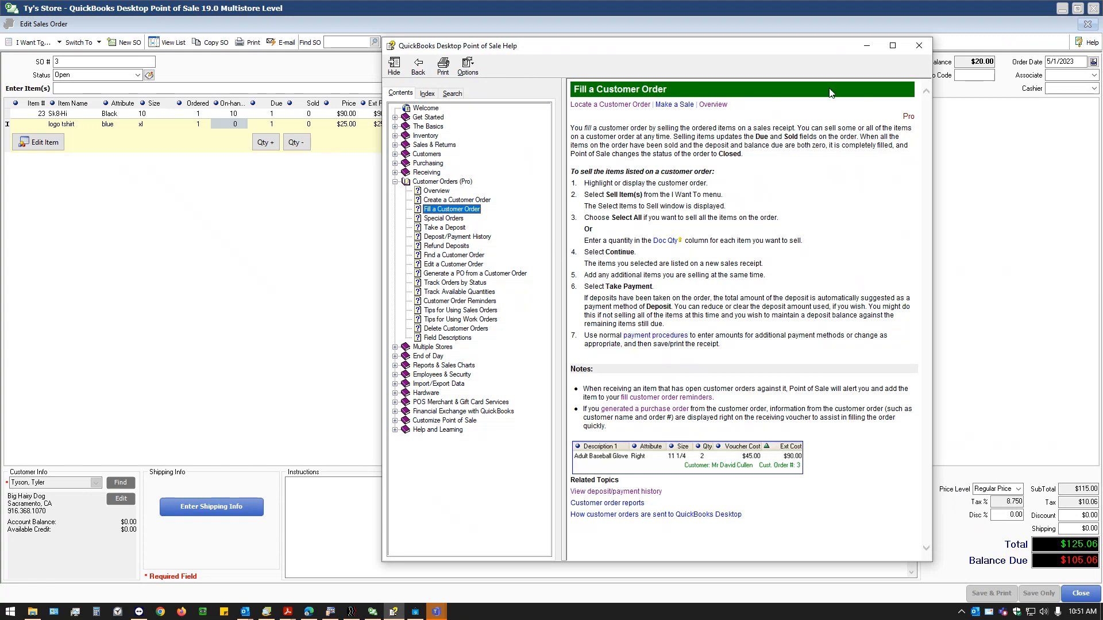
drag(804, 50, 805, 50)
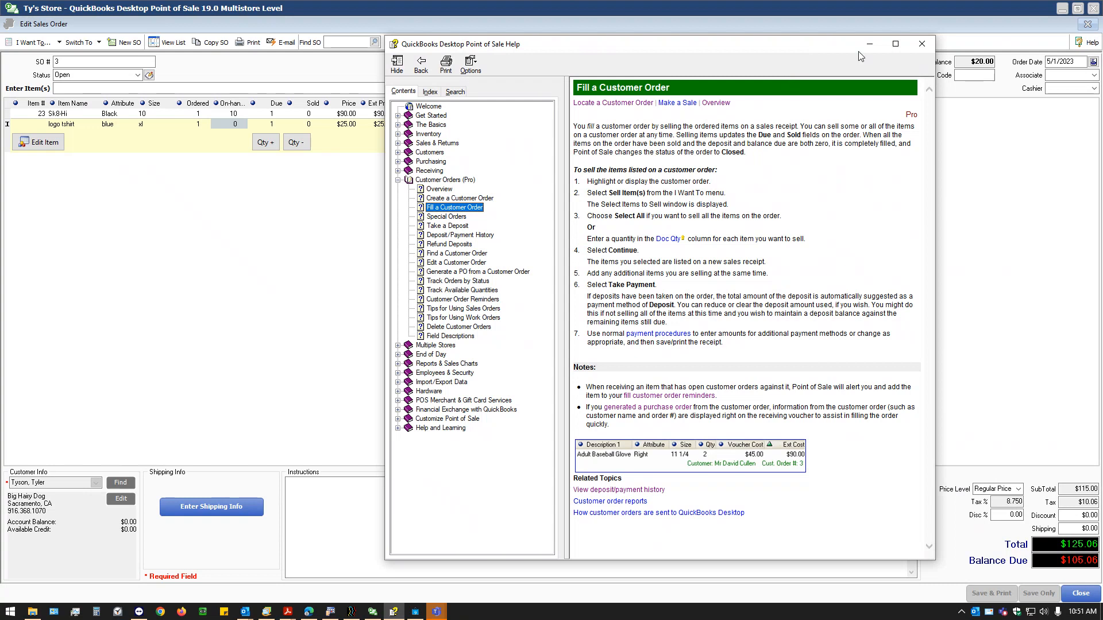
click(921, 45)
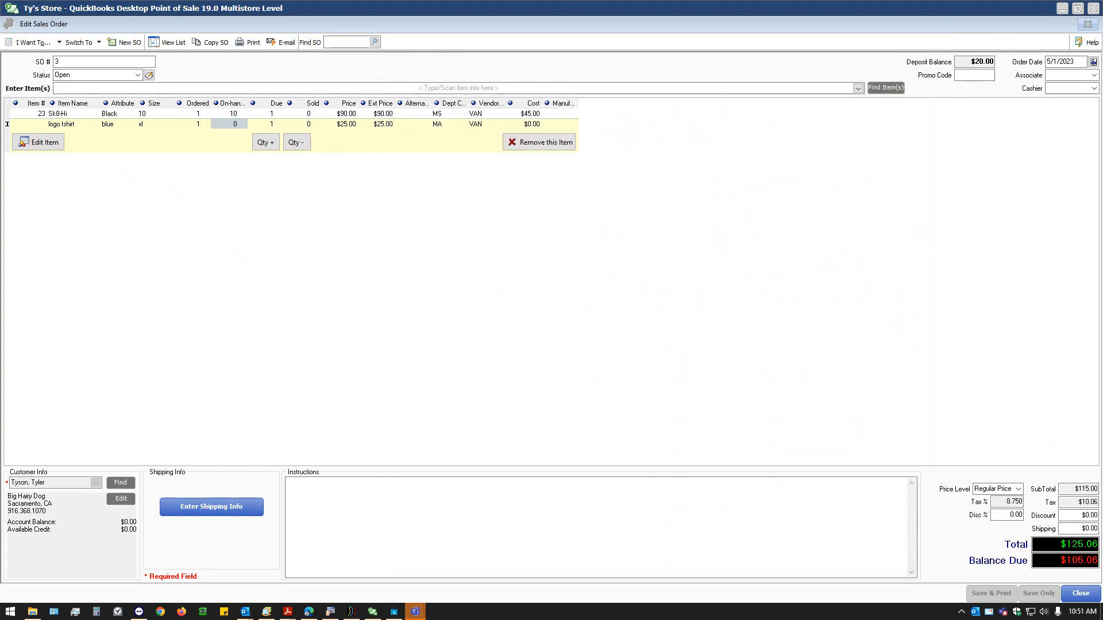